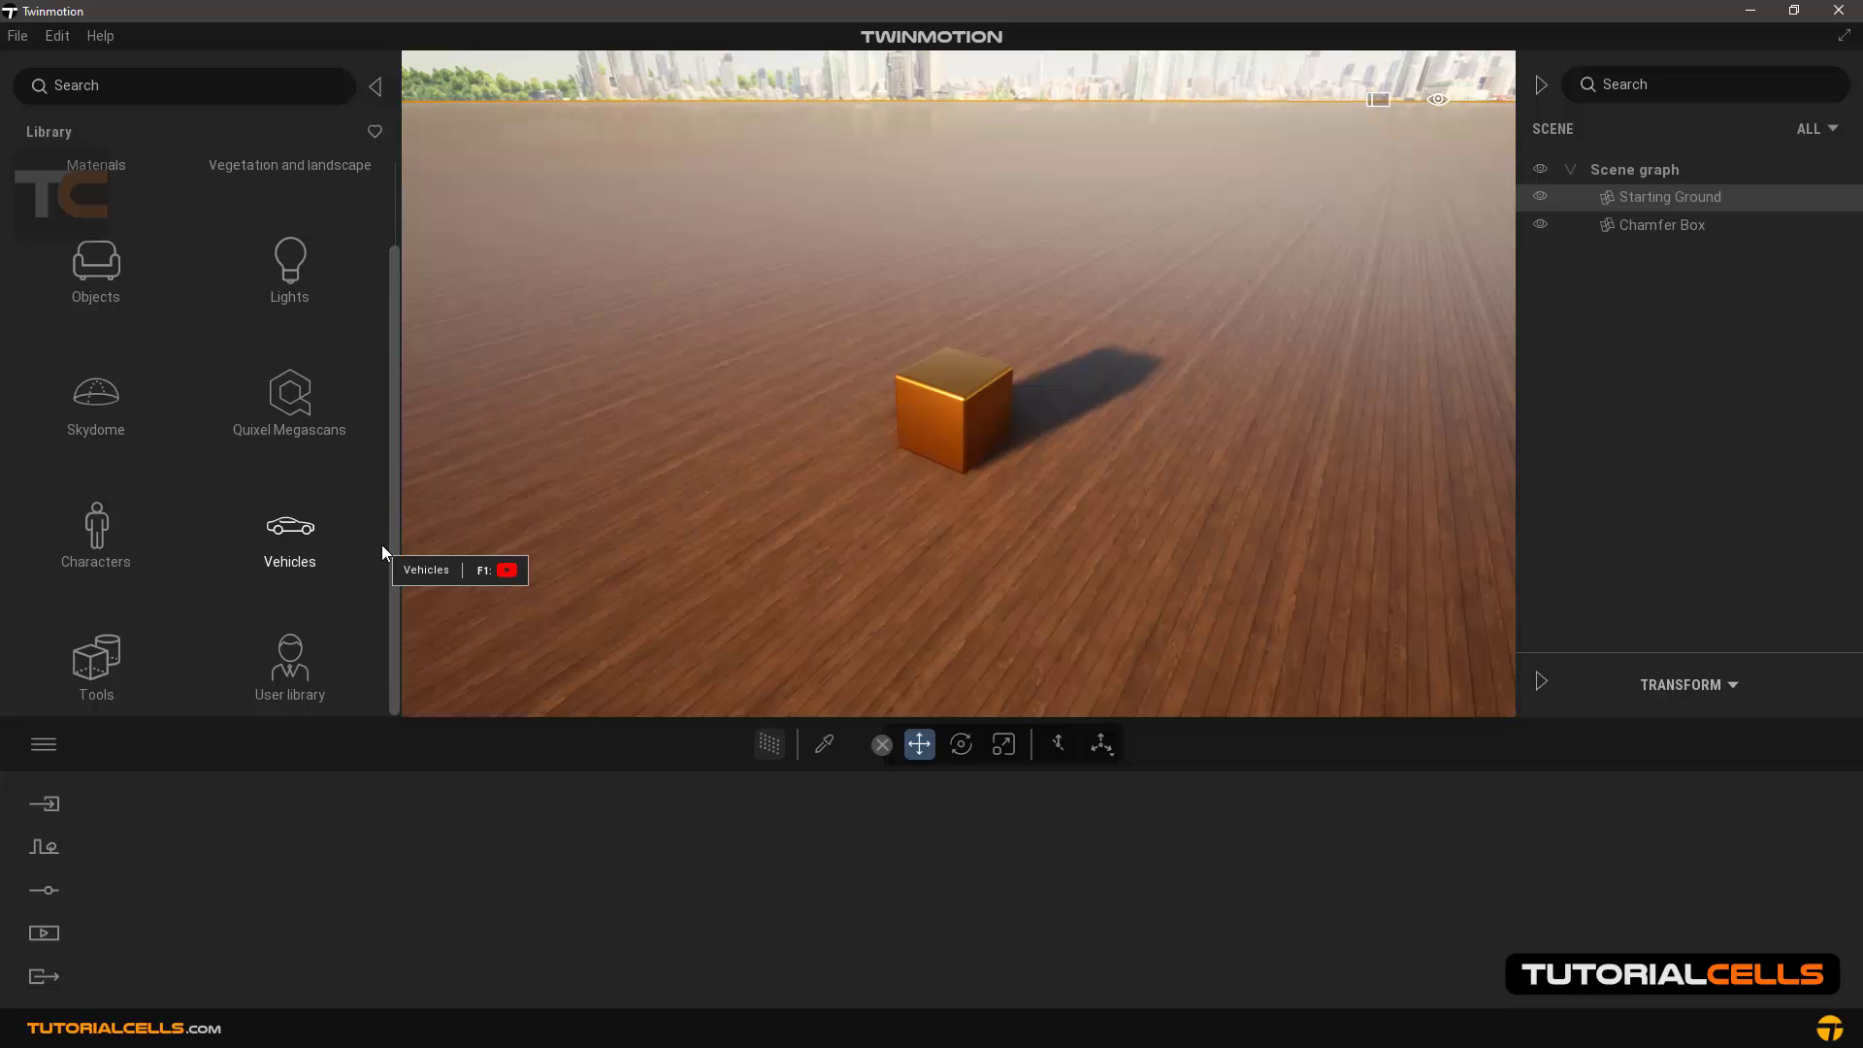
Place a Rotator from the library's Animators tools on the floor beside the chamfer box
{"action": "left_click", "coordinate": [125, 644]}
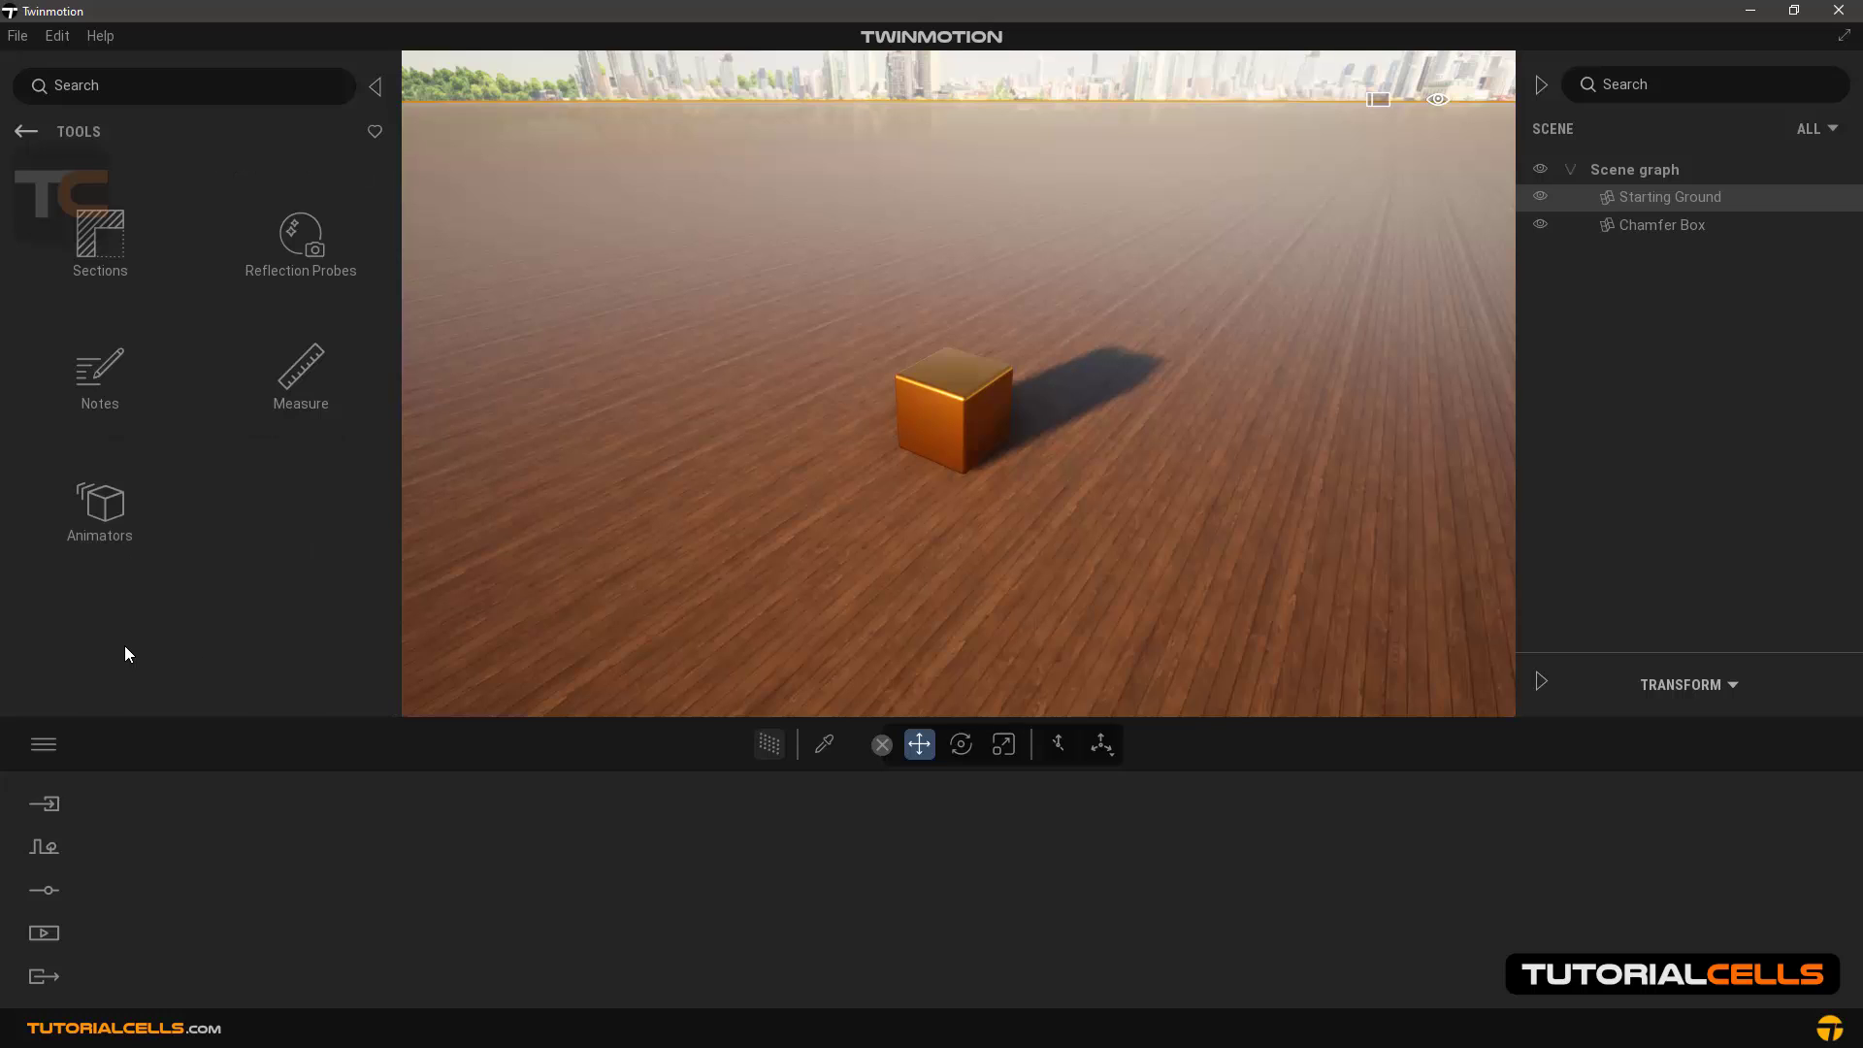
{"action": "left_click", "coordinate": [109, 523]}
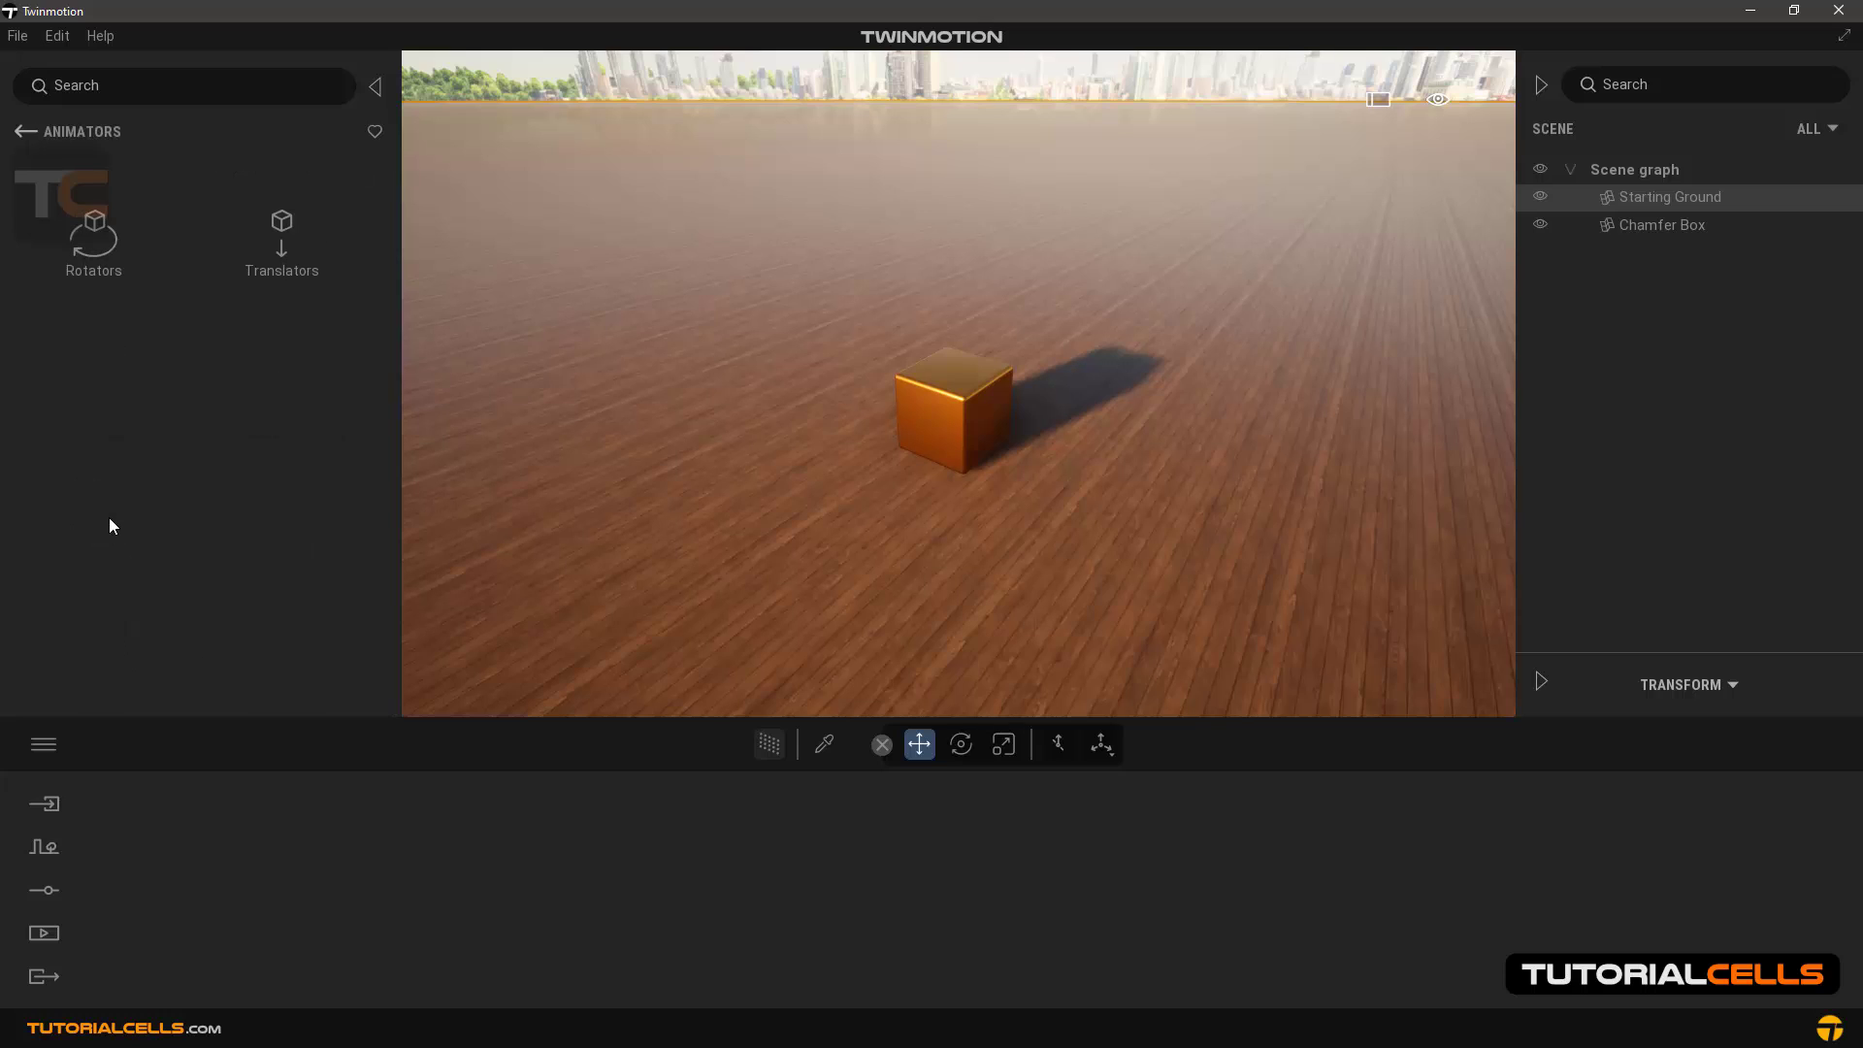
{"action": "left_click", "coordinate": [97, 273]}
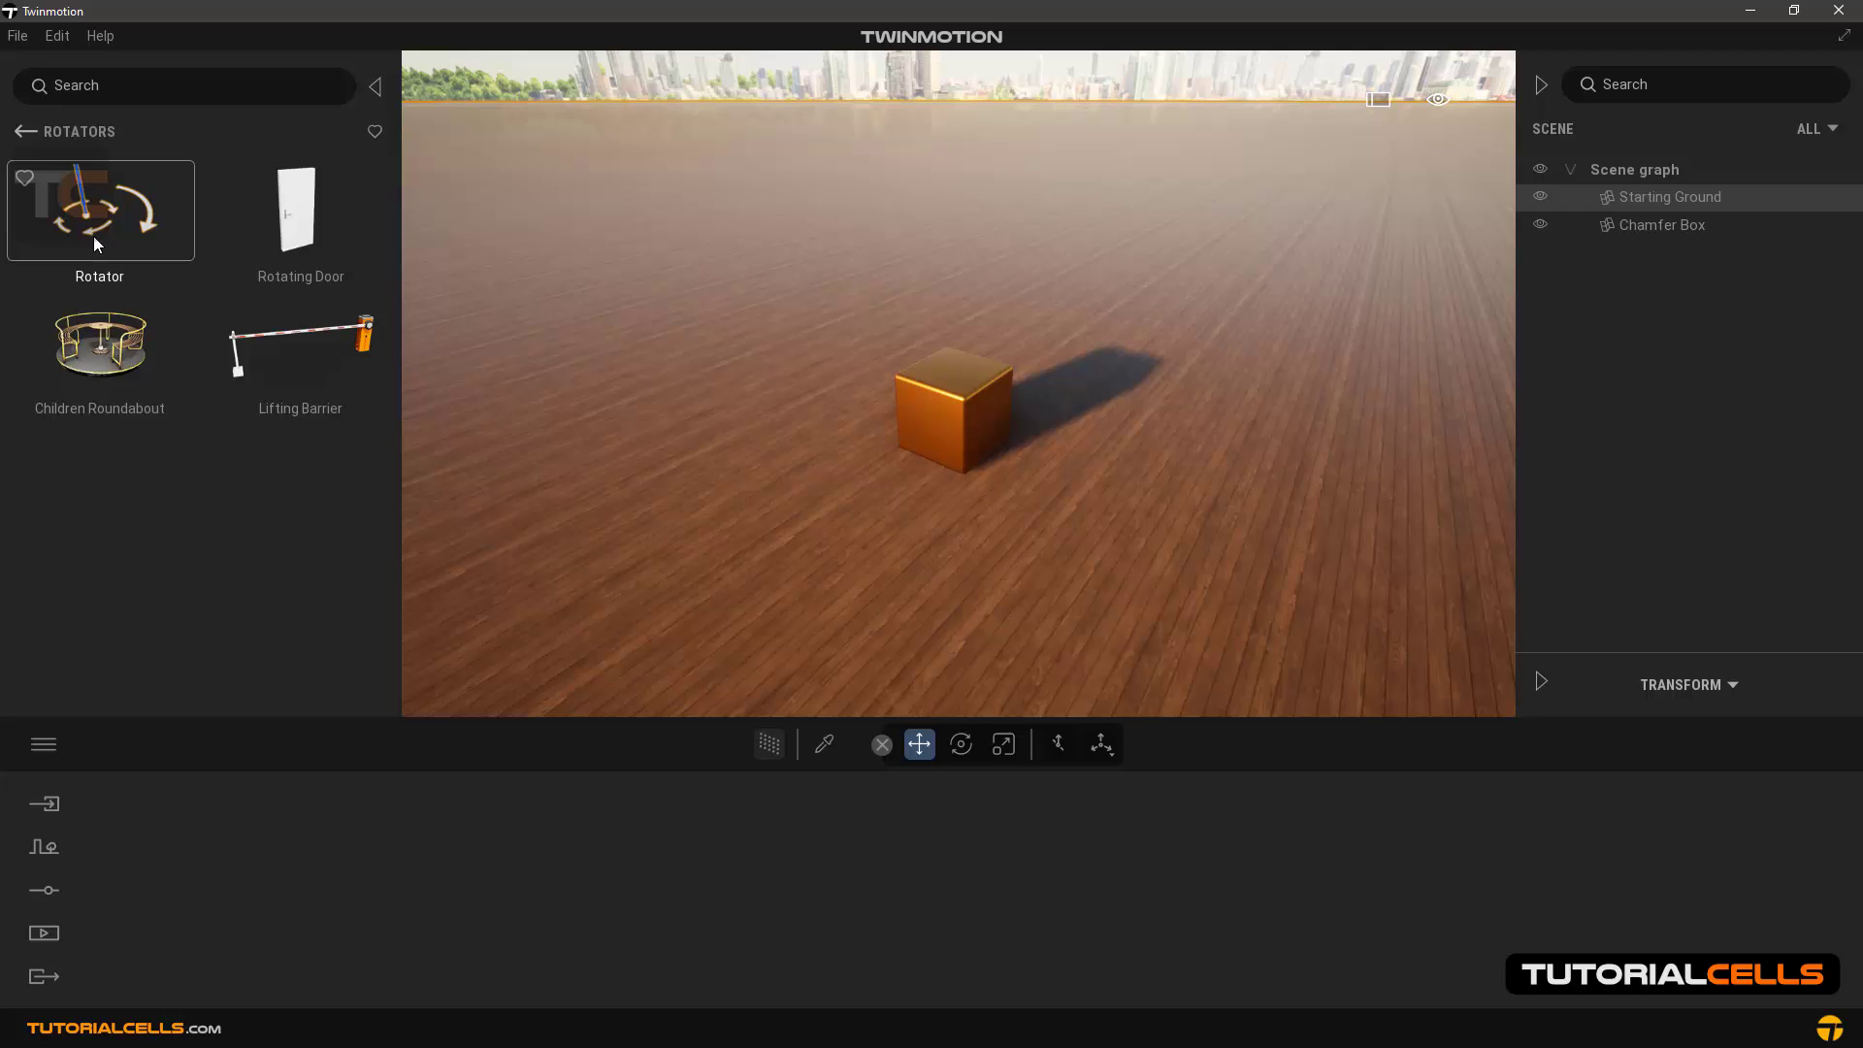
{"action": "left_click_drag", "start_coordinate": [93, 236], "coordinate": [717, 387]}
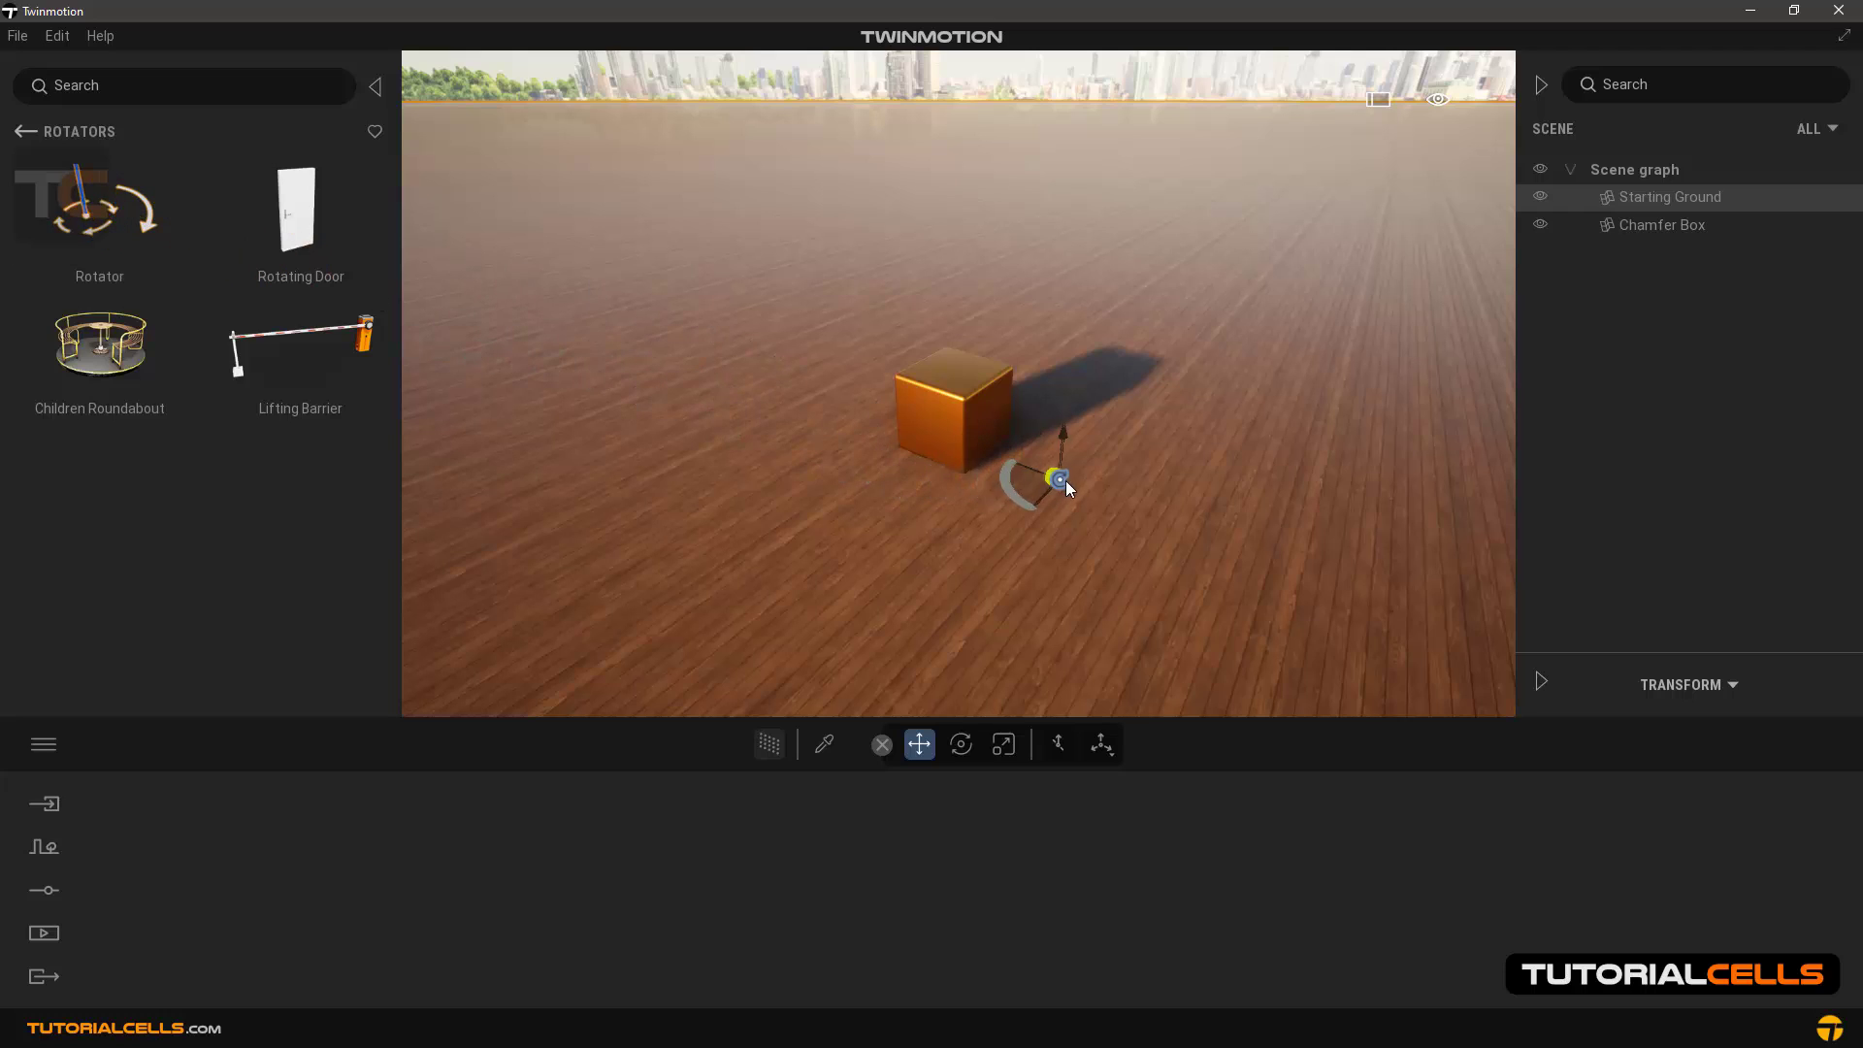
{"action": "left_click_drag", "start_coordinate": [1068, 480], "coordinate": [1087, 481]}
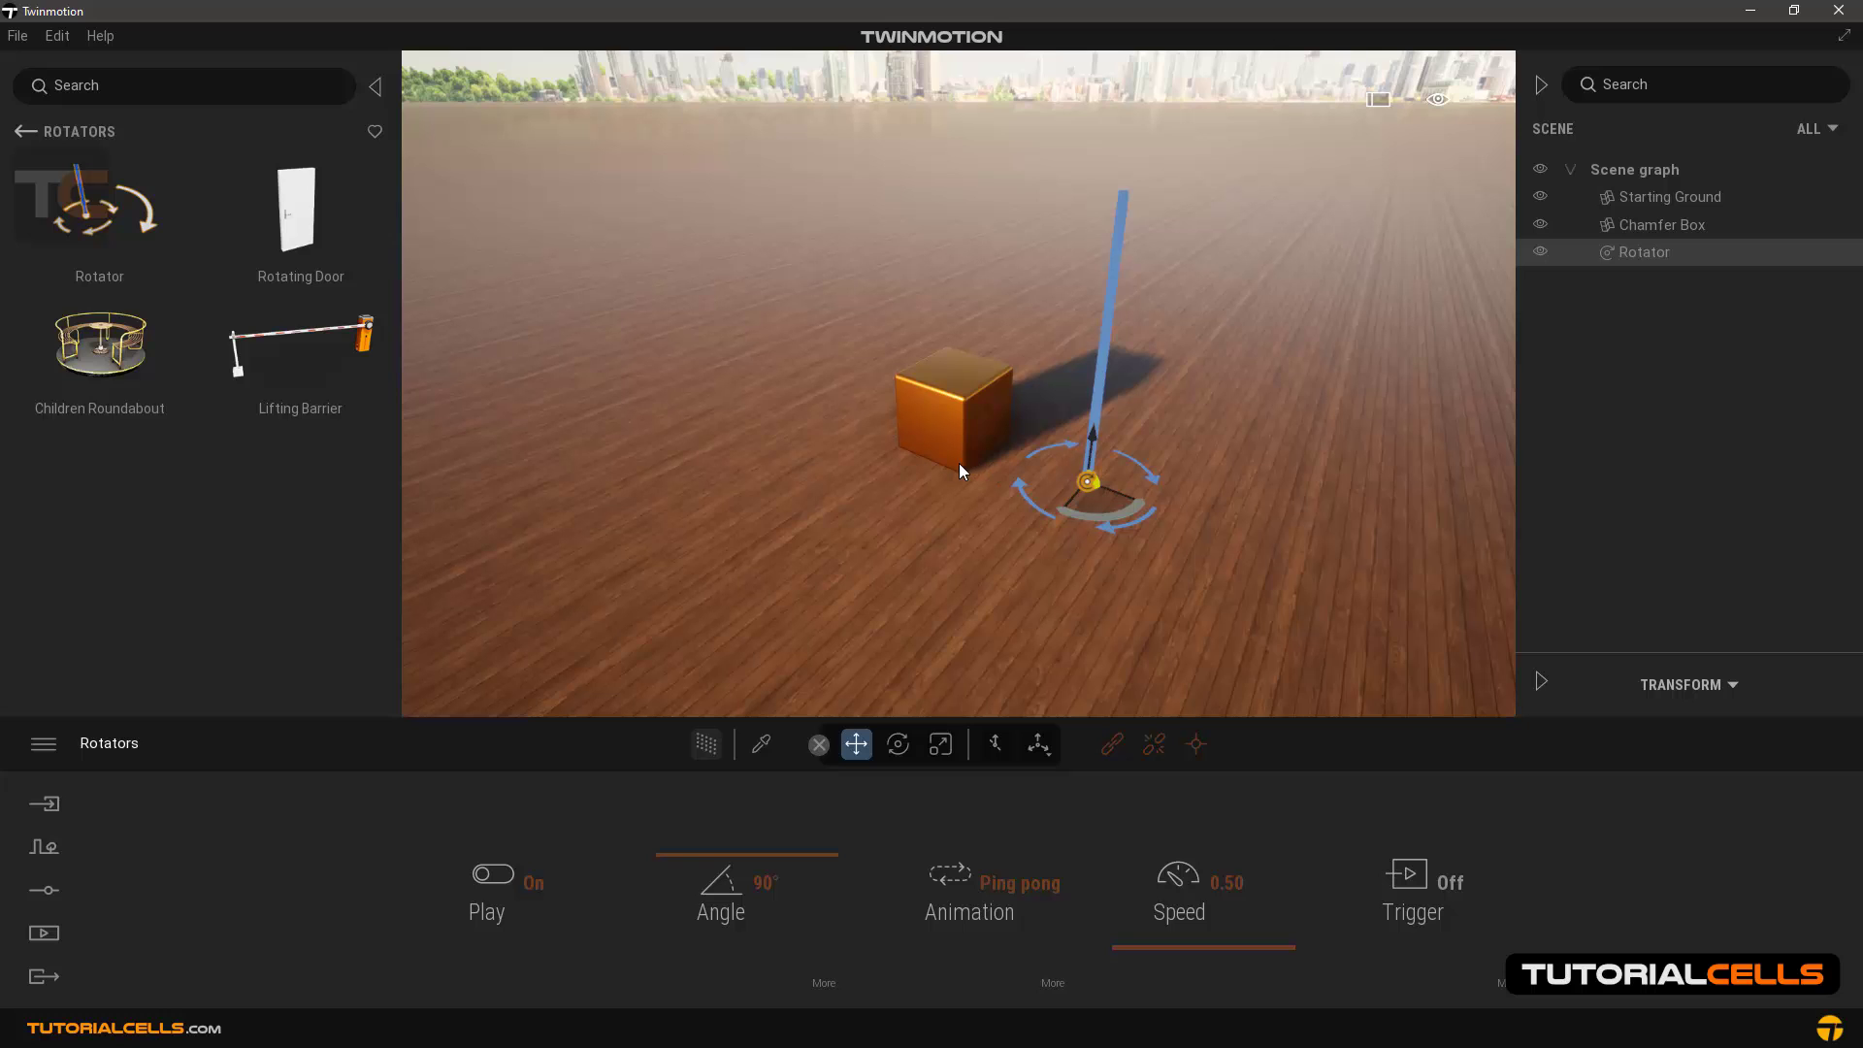
Nest the chamfer box under the Rotator in the scene graph and select the Rotator
{"action": "right_click_drag", "start_coordinate": [959, 463], "coordinate": [1056, 503]}
{"action": "scroll", "coordinate": [954, 463], "scroll_direction": "up", "scroll_amount": 2}
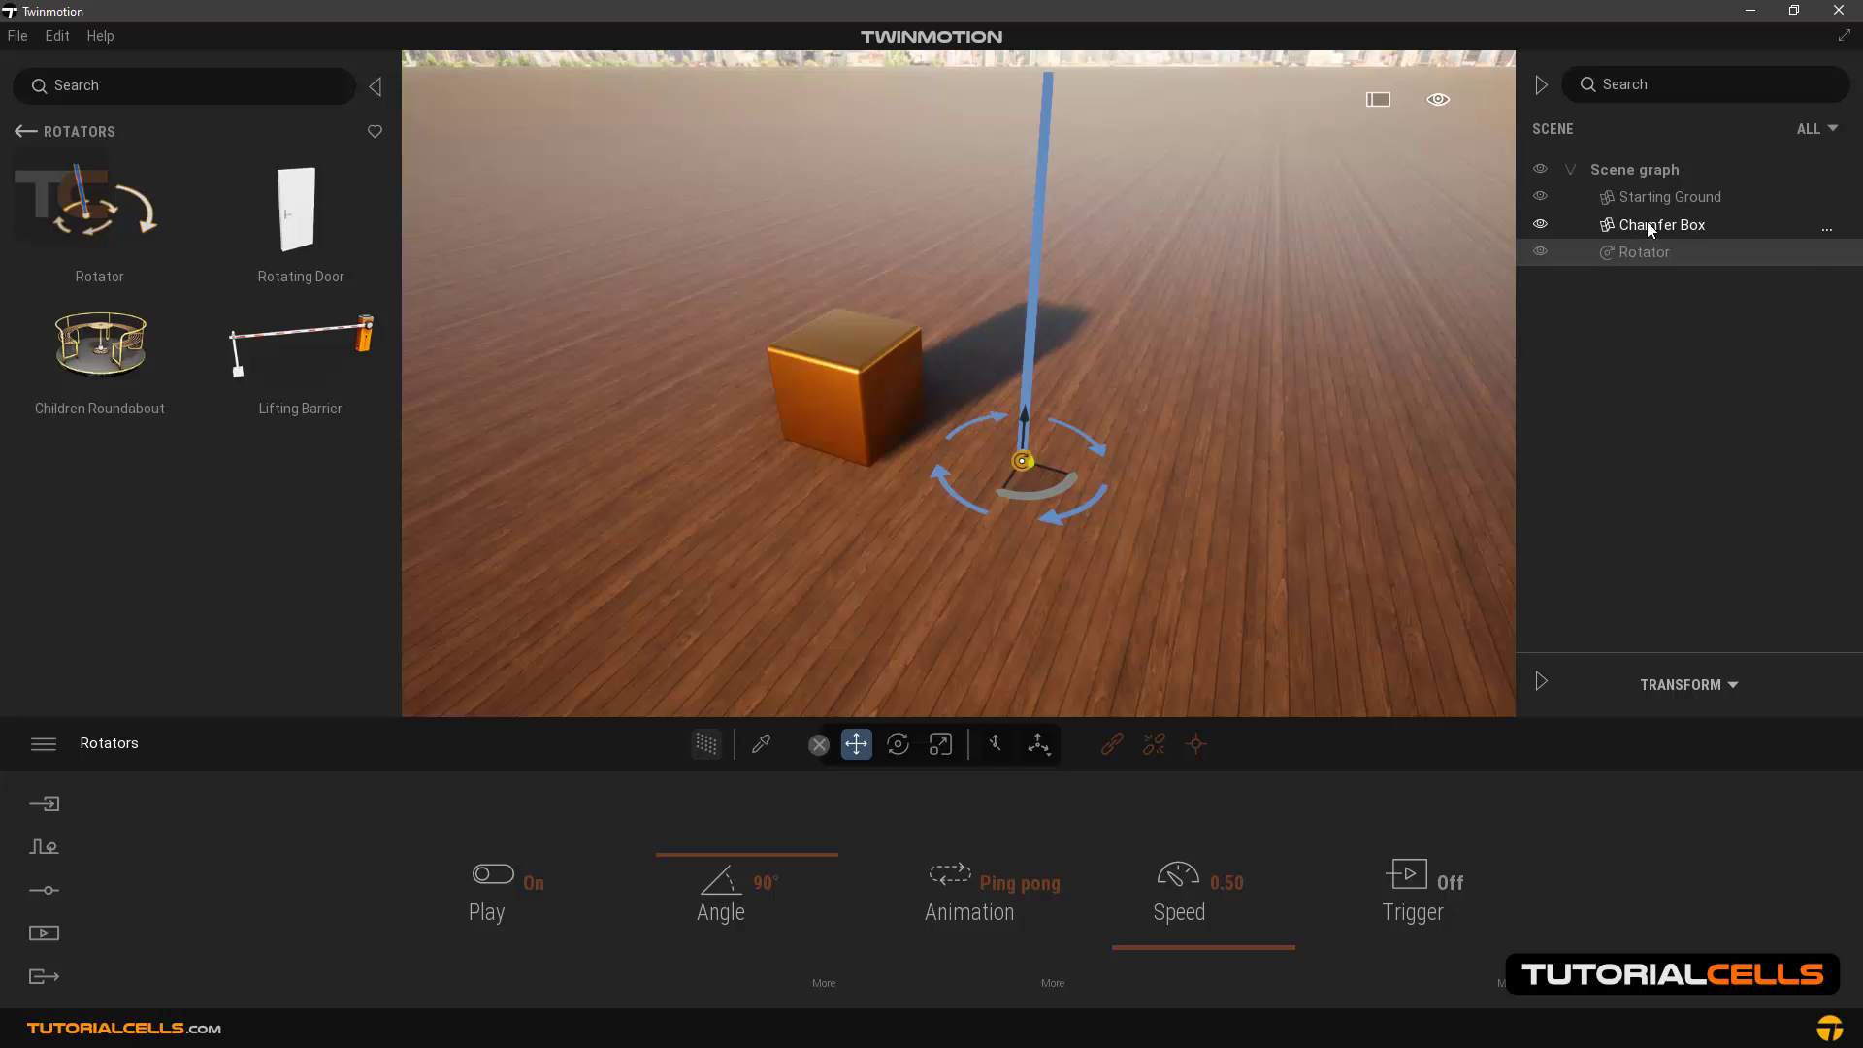
{"action": "left_click_drag", "start_coordinate": [1654, 221], "coordinate": [1640, 254]}
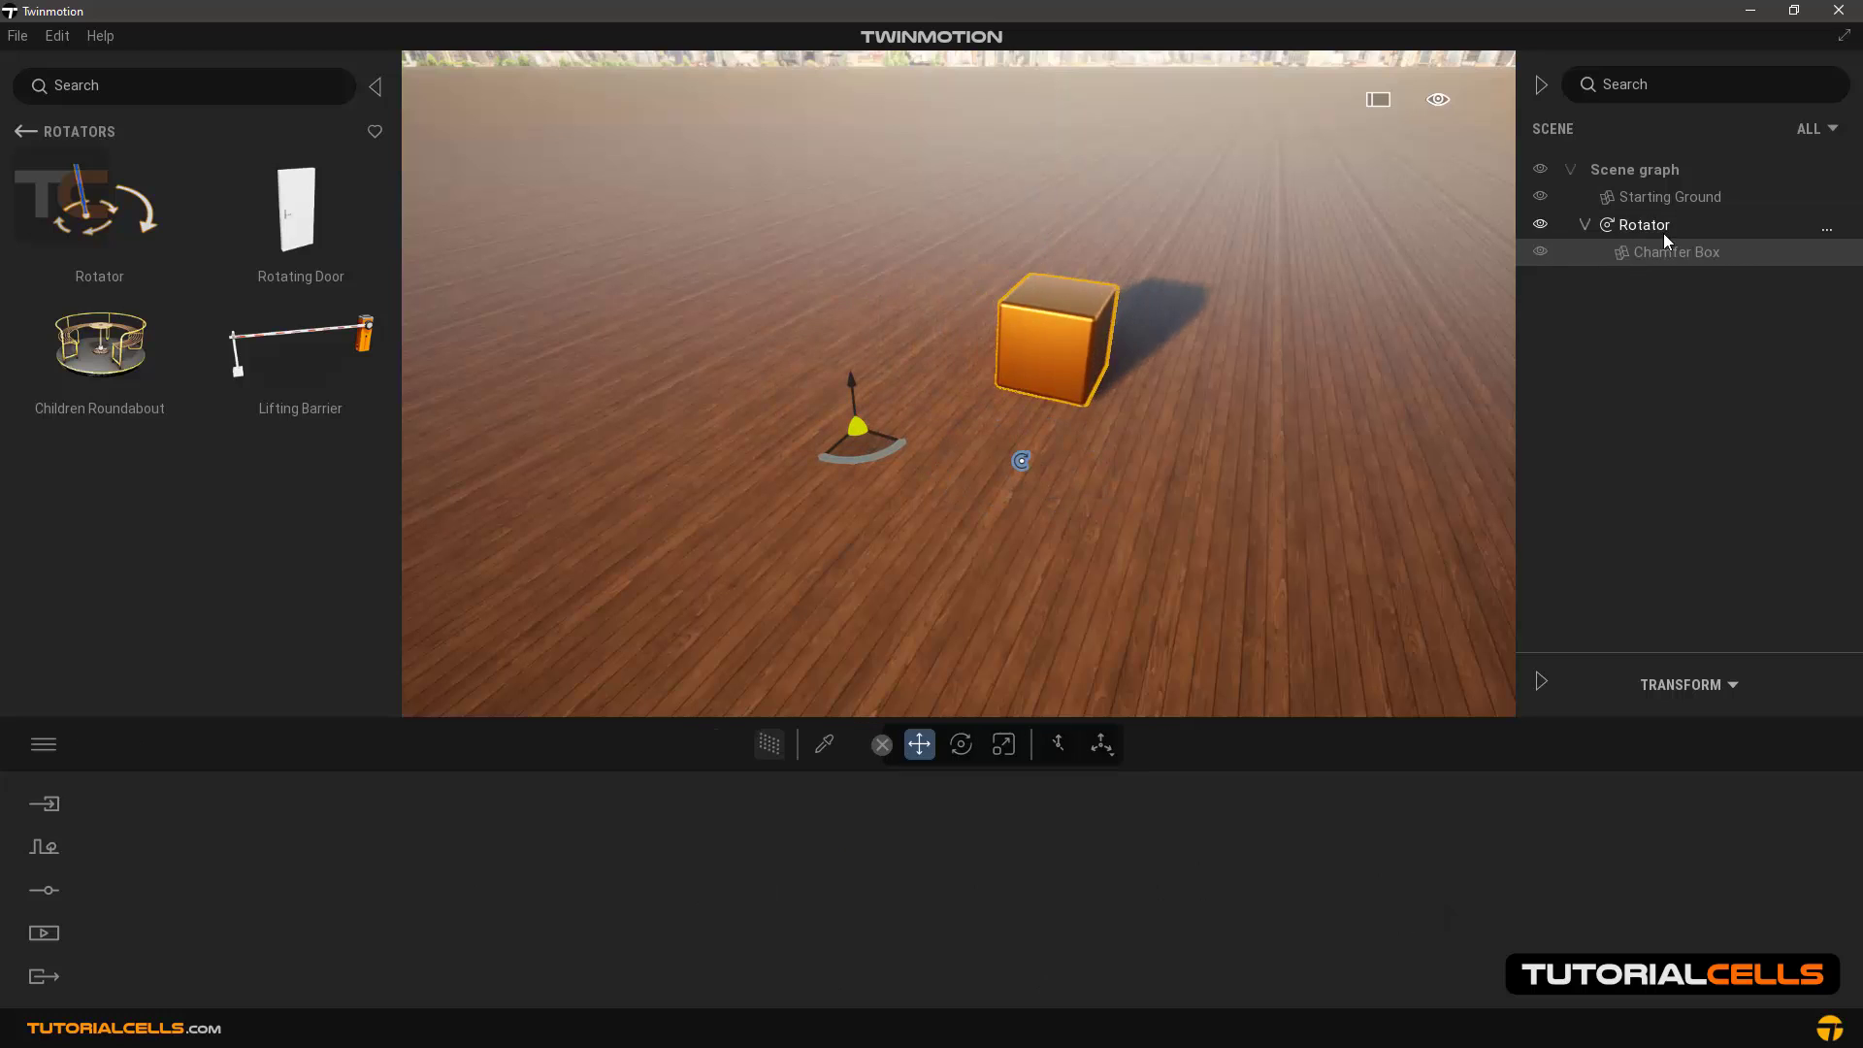
{"action": "left_click", "coordinate": [1628, 229]}
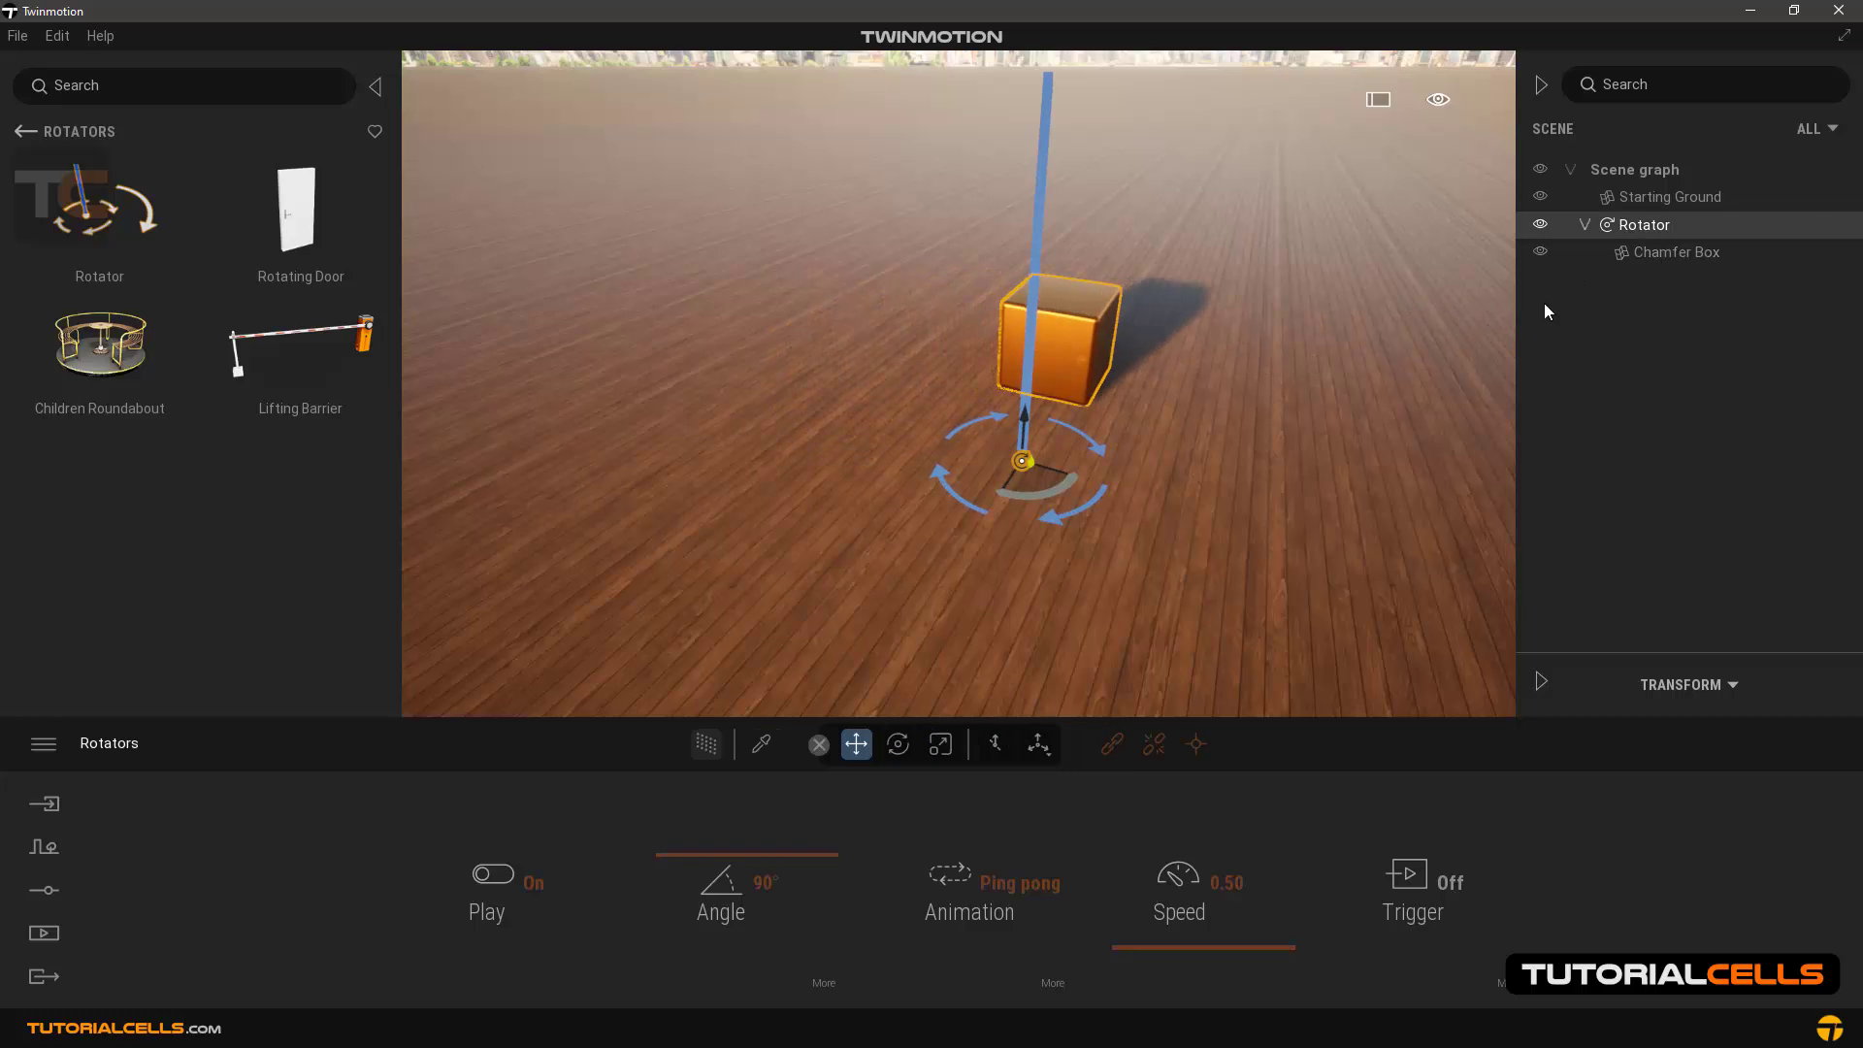
Detach the chamfer box from the Rotator by moving it out to the main level of the scene graph
{"action": "left_click", "coordinate": [1642, 253]}
{"action": "left_click_drag", "start_coordinate": [1642, 253], "coordinate": [1562, 318]}
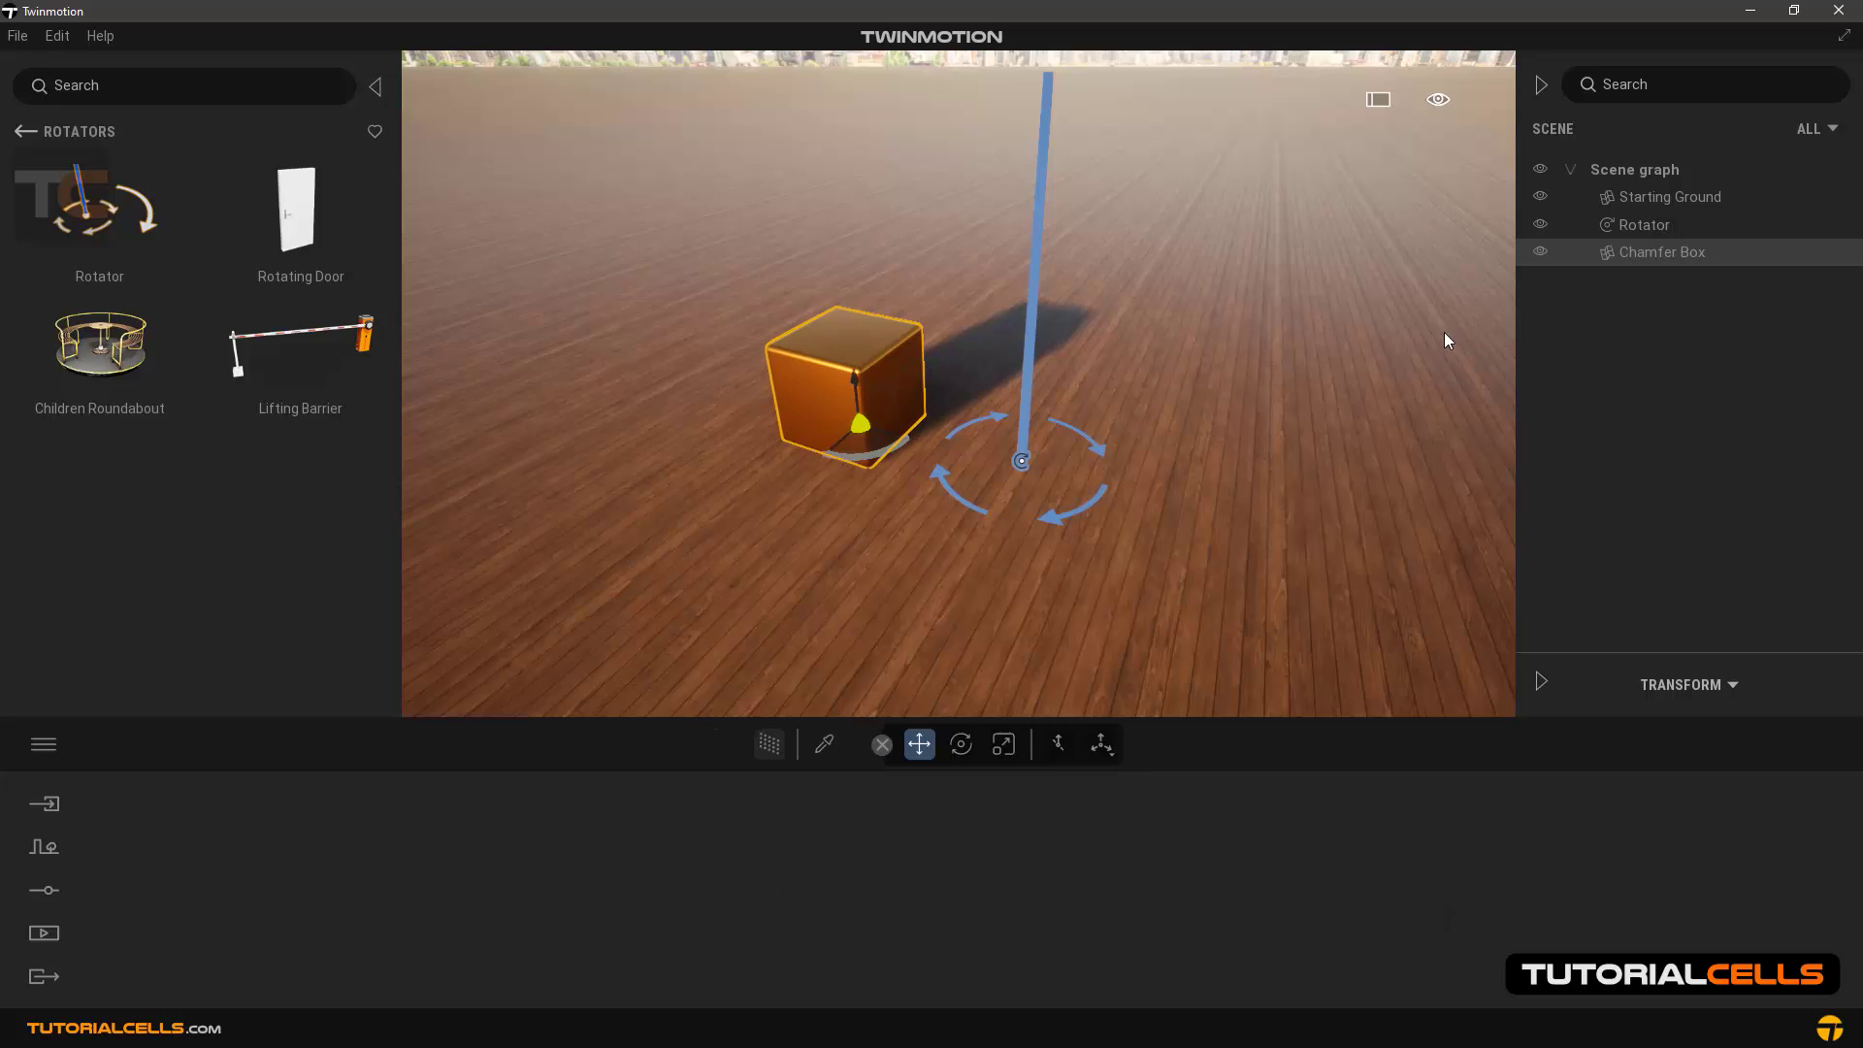
{"action": "left_click", "coordinate": [1627, 231]}
{"action": "left_click", "coordinate": [1624, 252]}
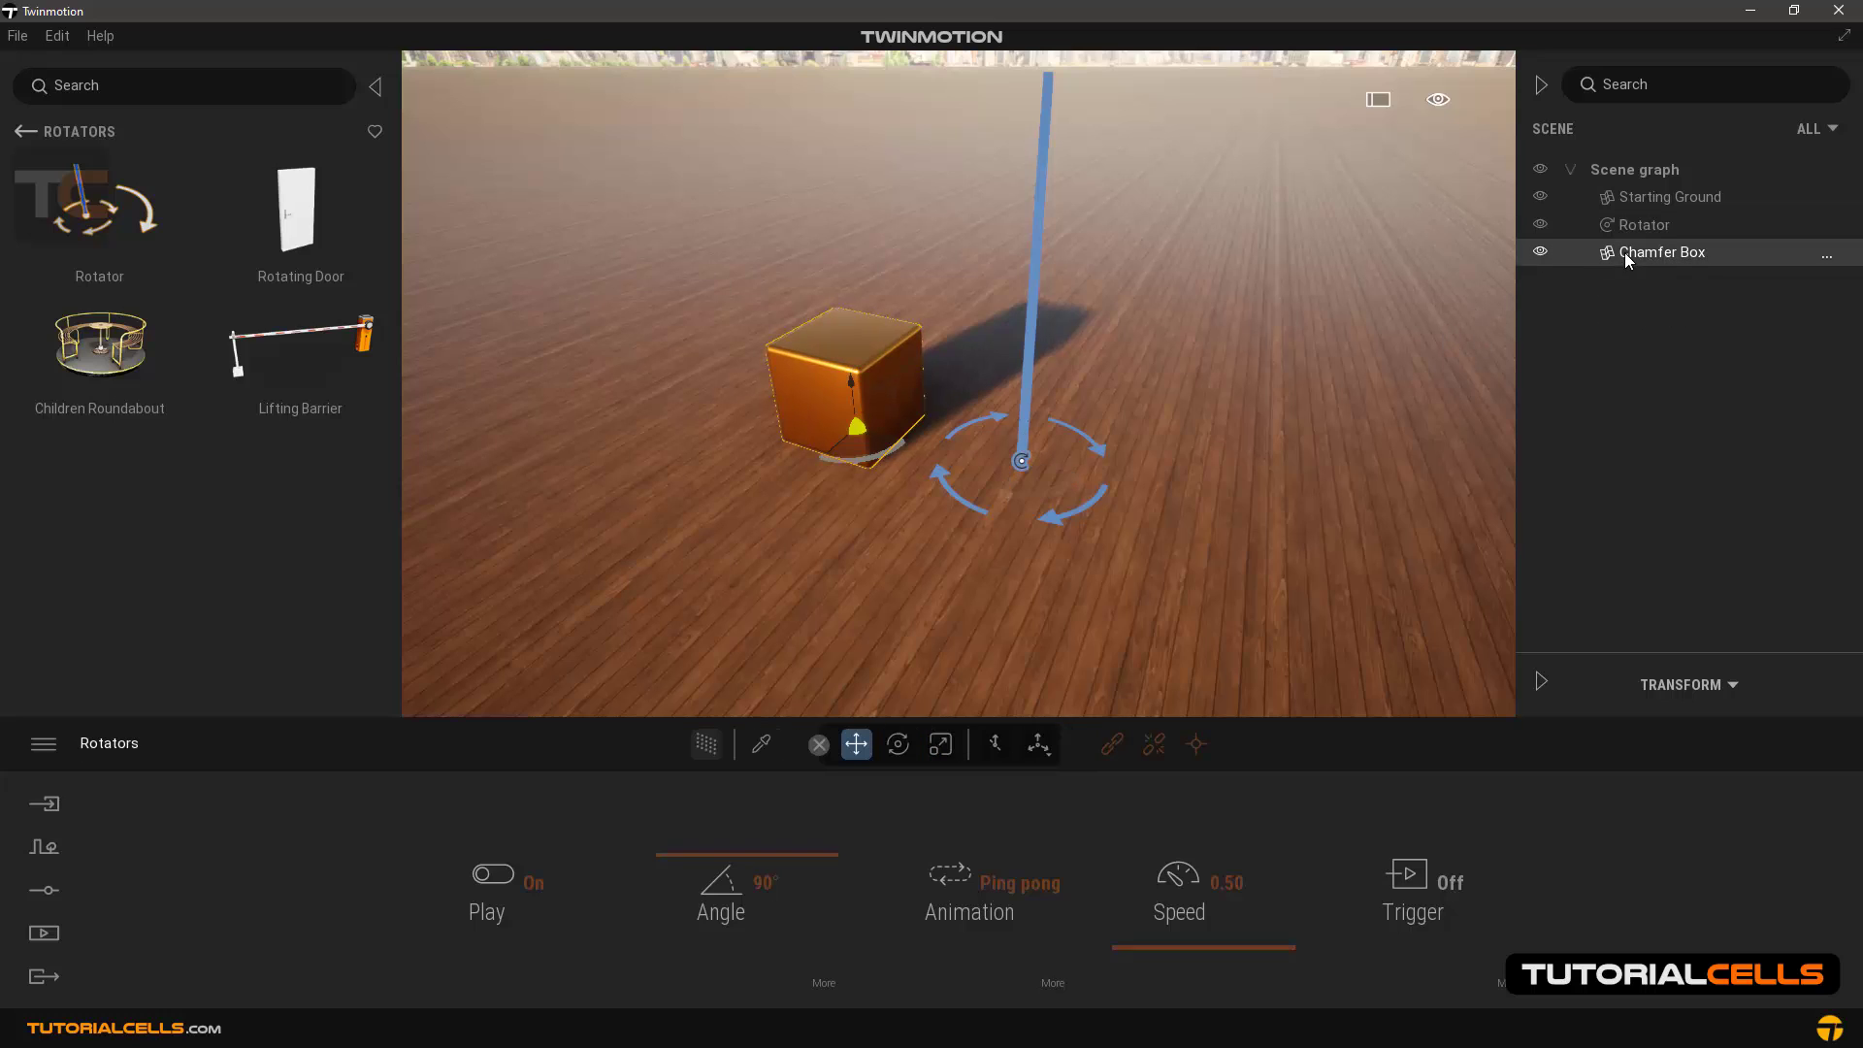
Link the chamfer box to the Rotator with the link tool, and separate them with the unlink tool
{"action": "left_click", "coordinate": [1630, 225]}
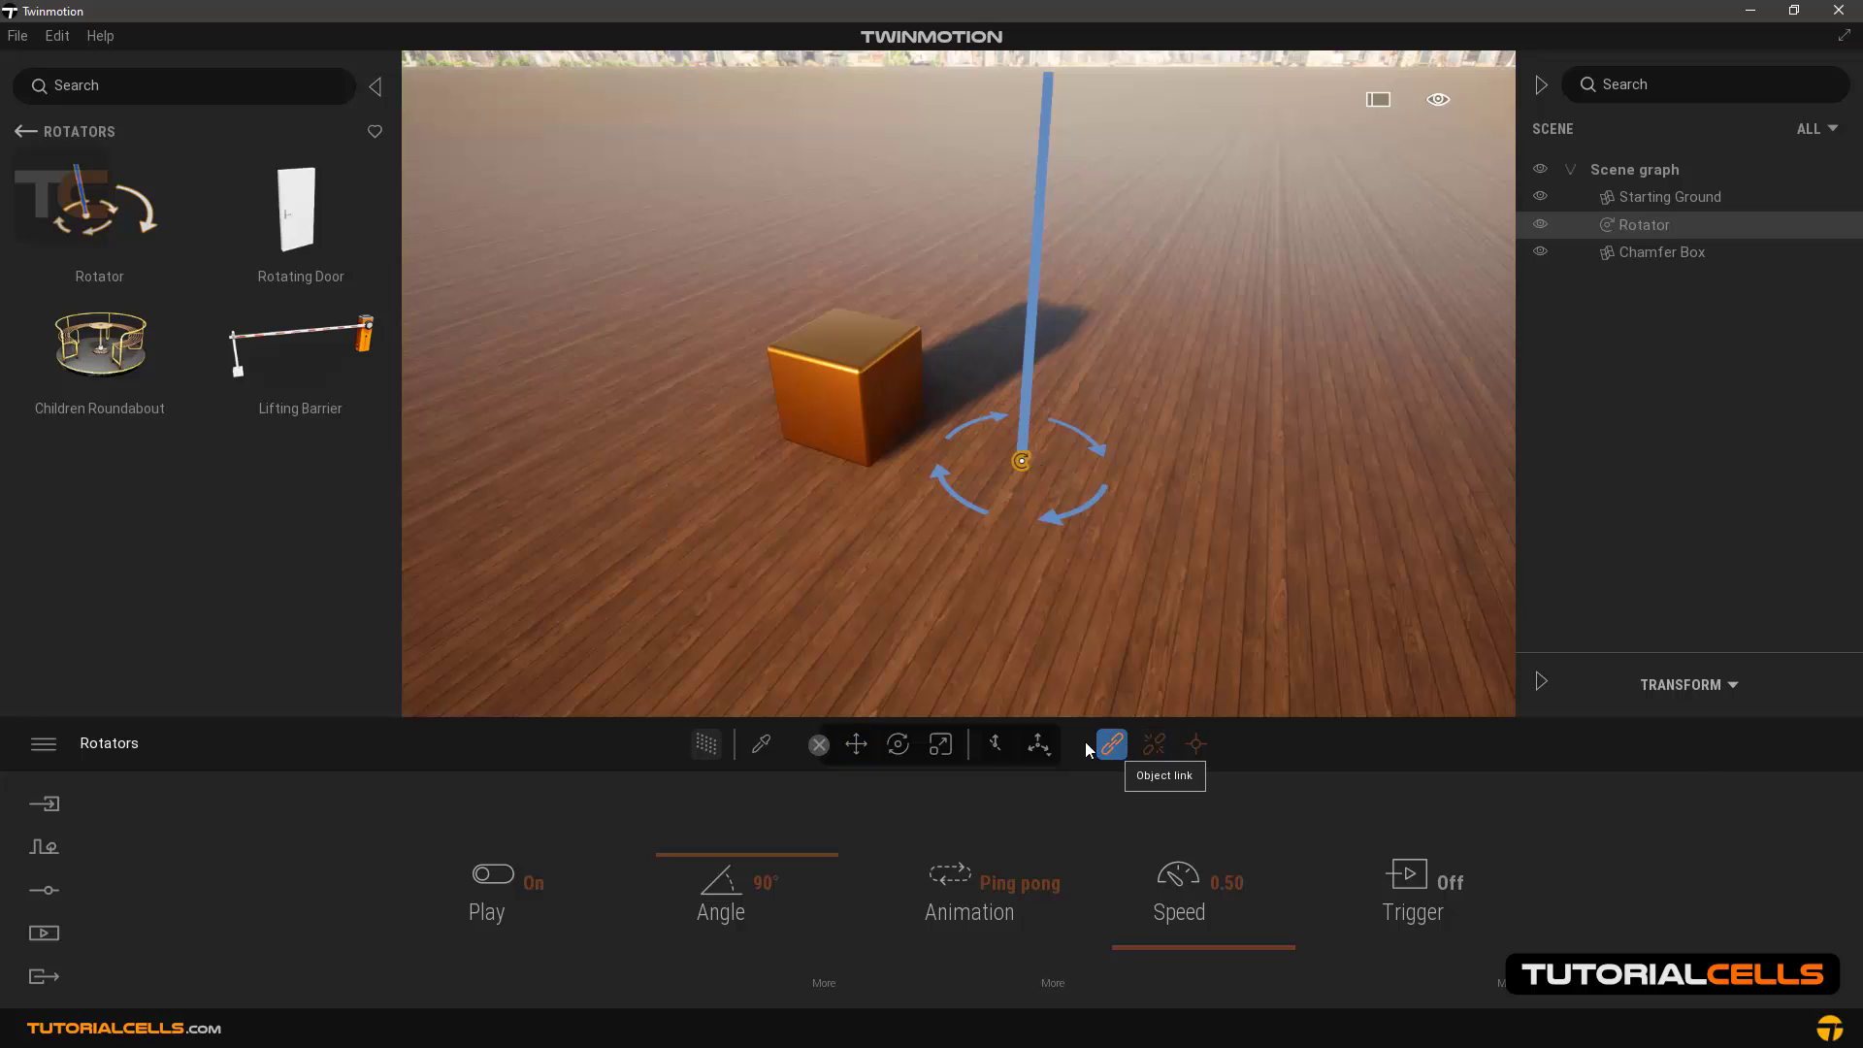
{"action": "left_click", "coordinate": [855, 369]}
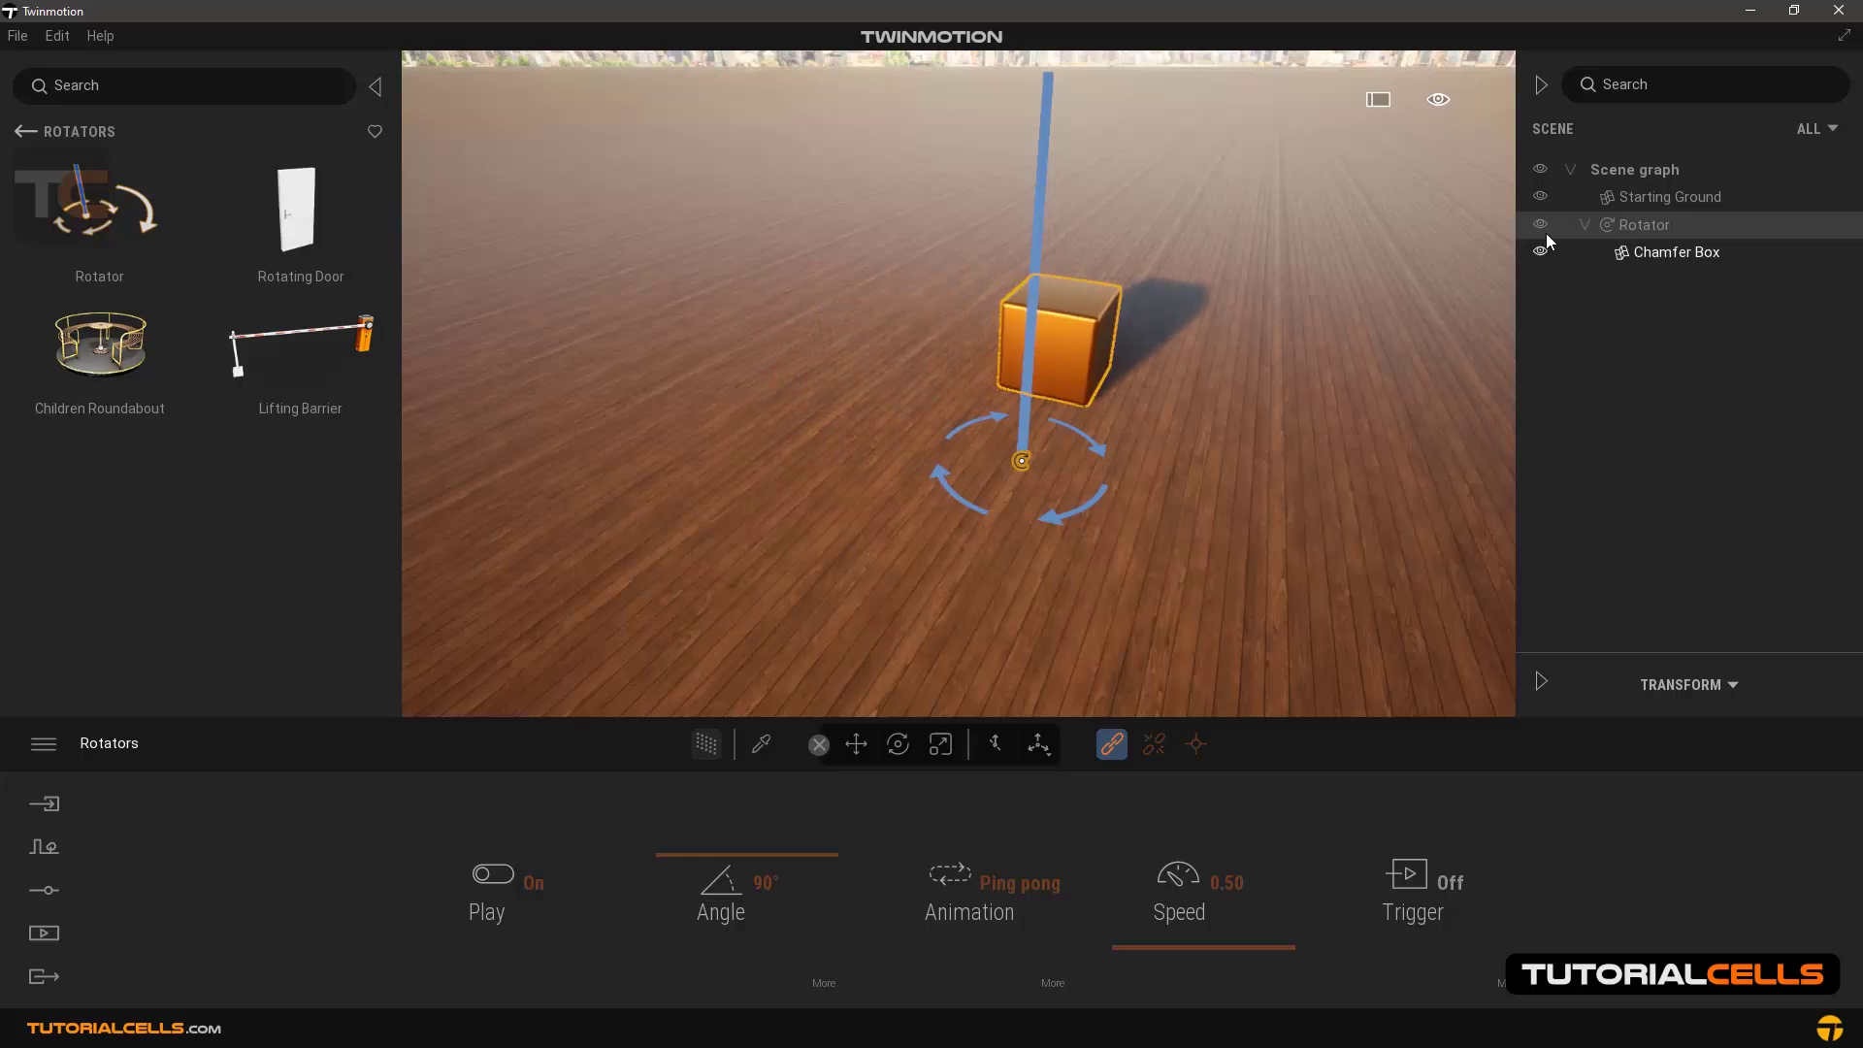
{"action": "left_click", "coordinate": [1583, 225]}
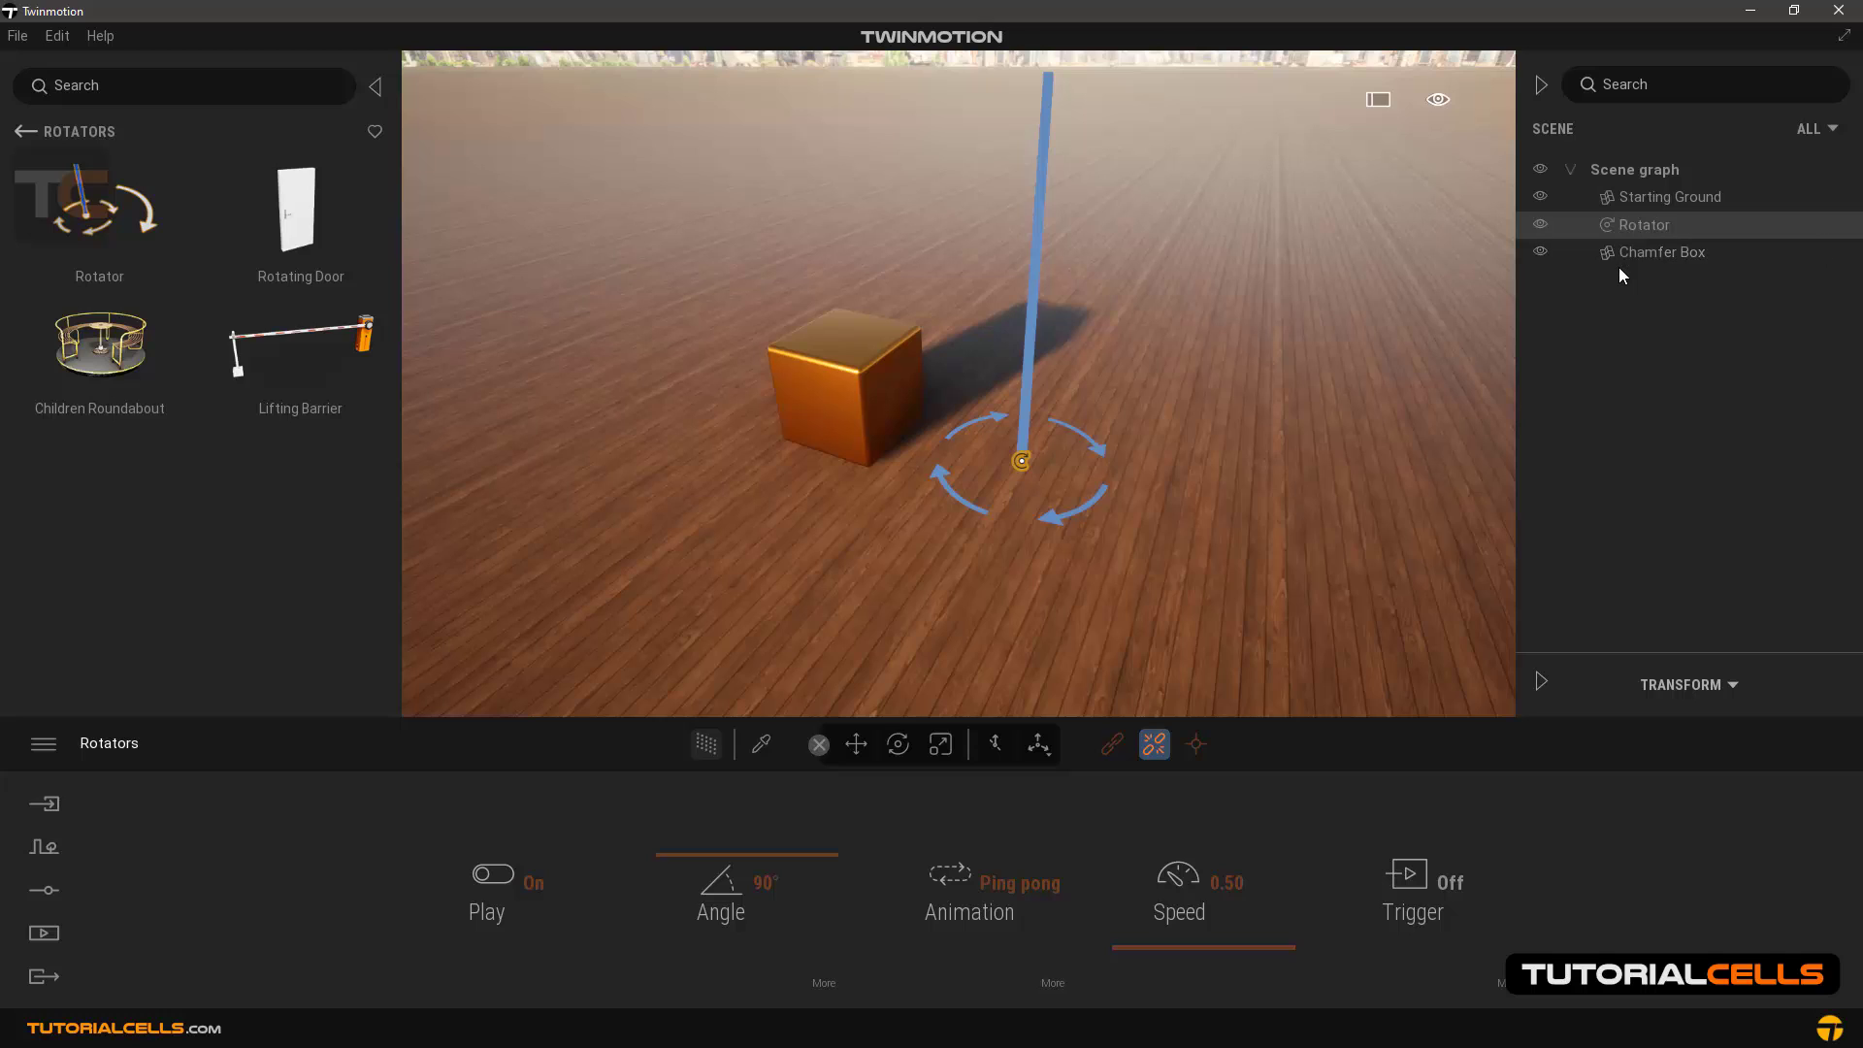
Nest the chamfer box under the Rotator in the scene graph again and shift the Rotator slightly on the floor
{"action": "left_click_drag", "start_coordinate": [1632, 252], "coordinate": [1636, 229]}
{"action": "left_click", "coordinate": [1635, 229]}
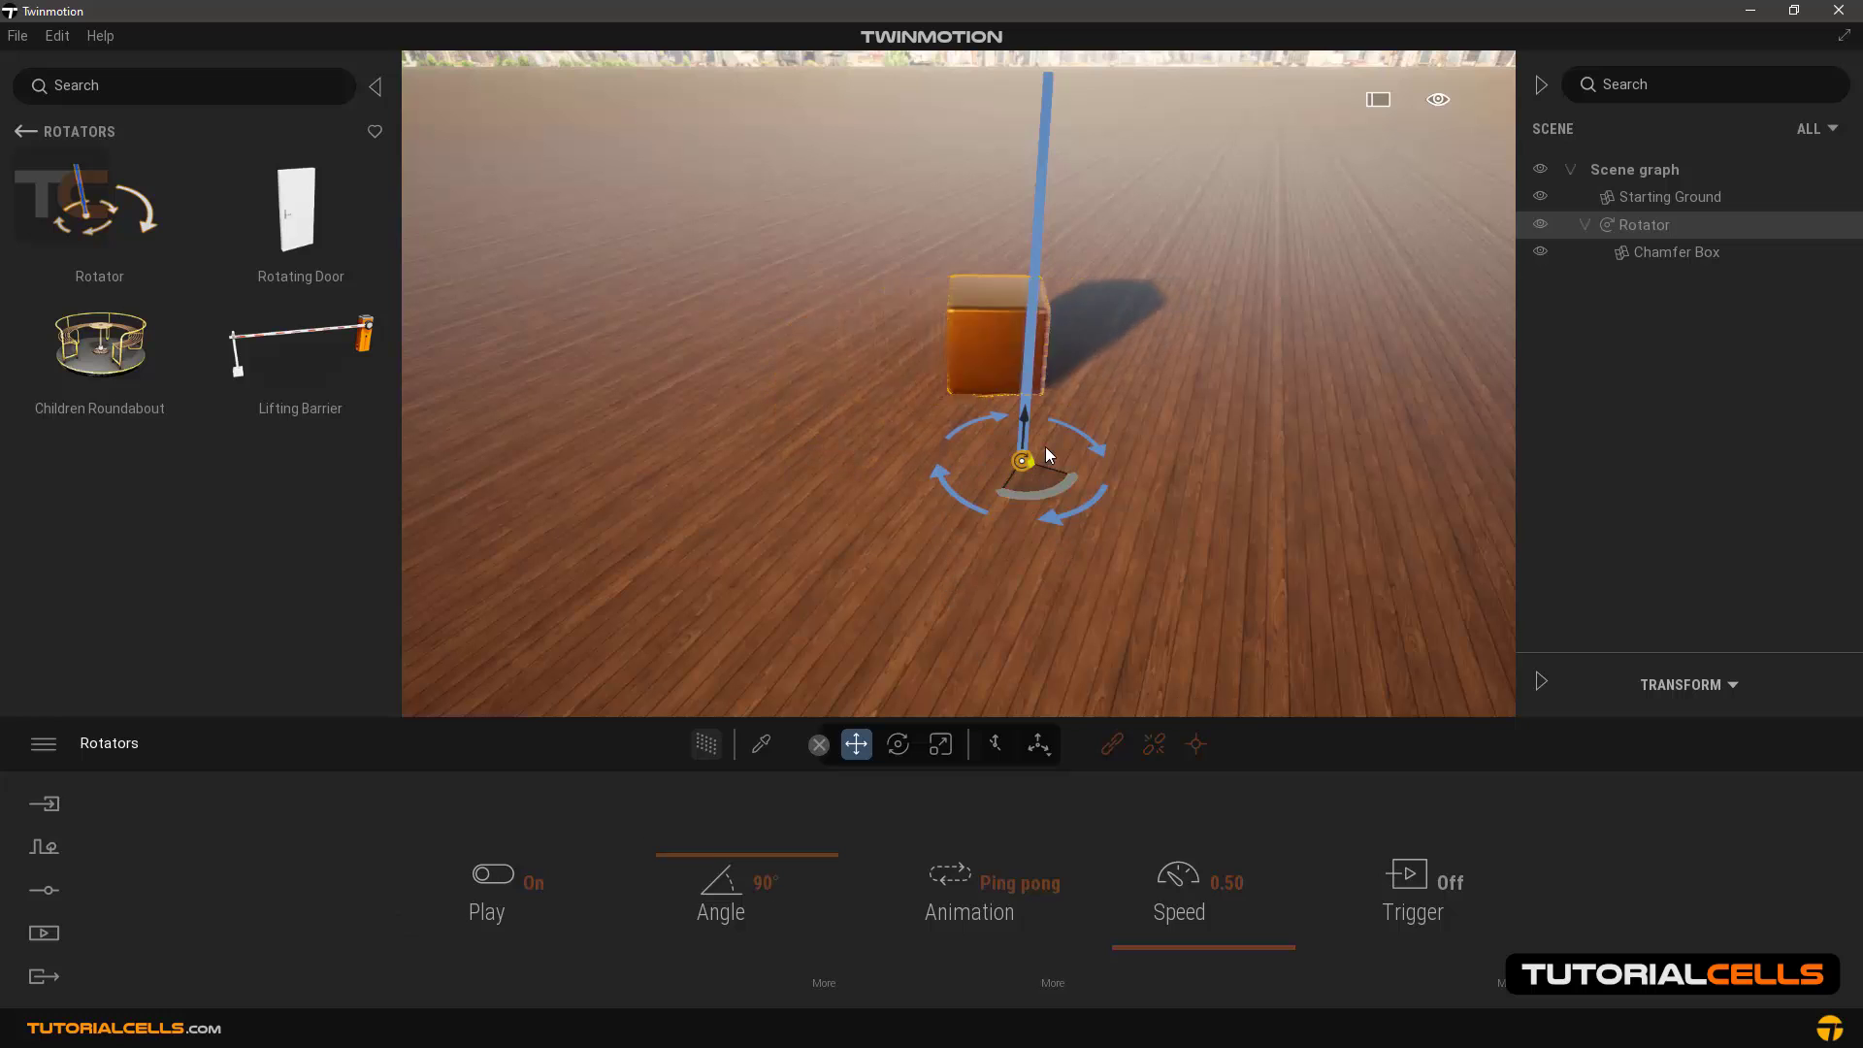
{"action": "left_click", "coordinate": [1631, 229]}
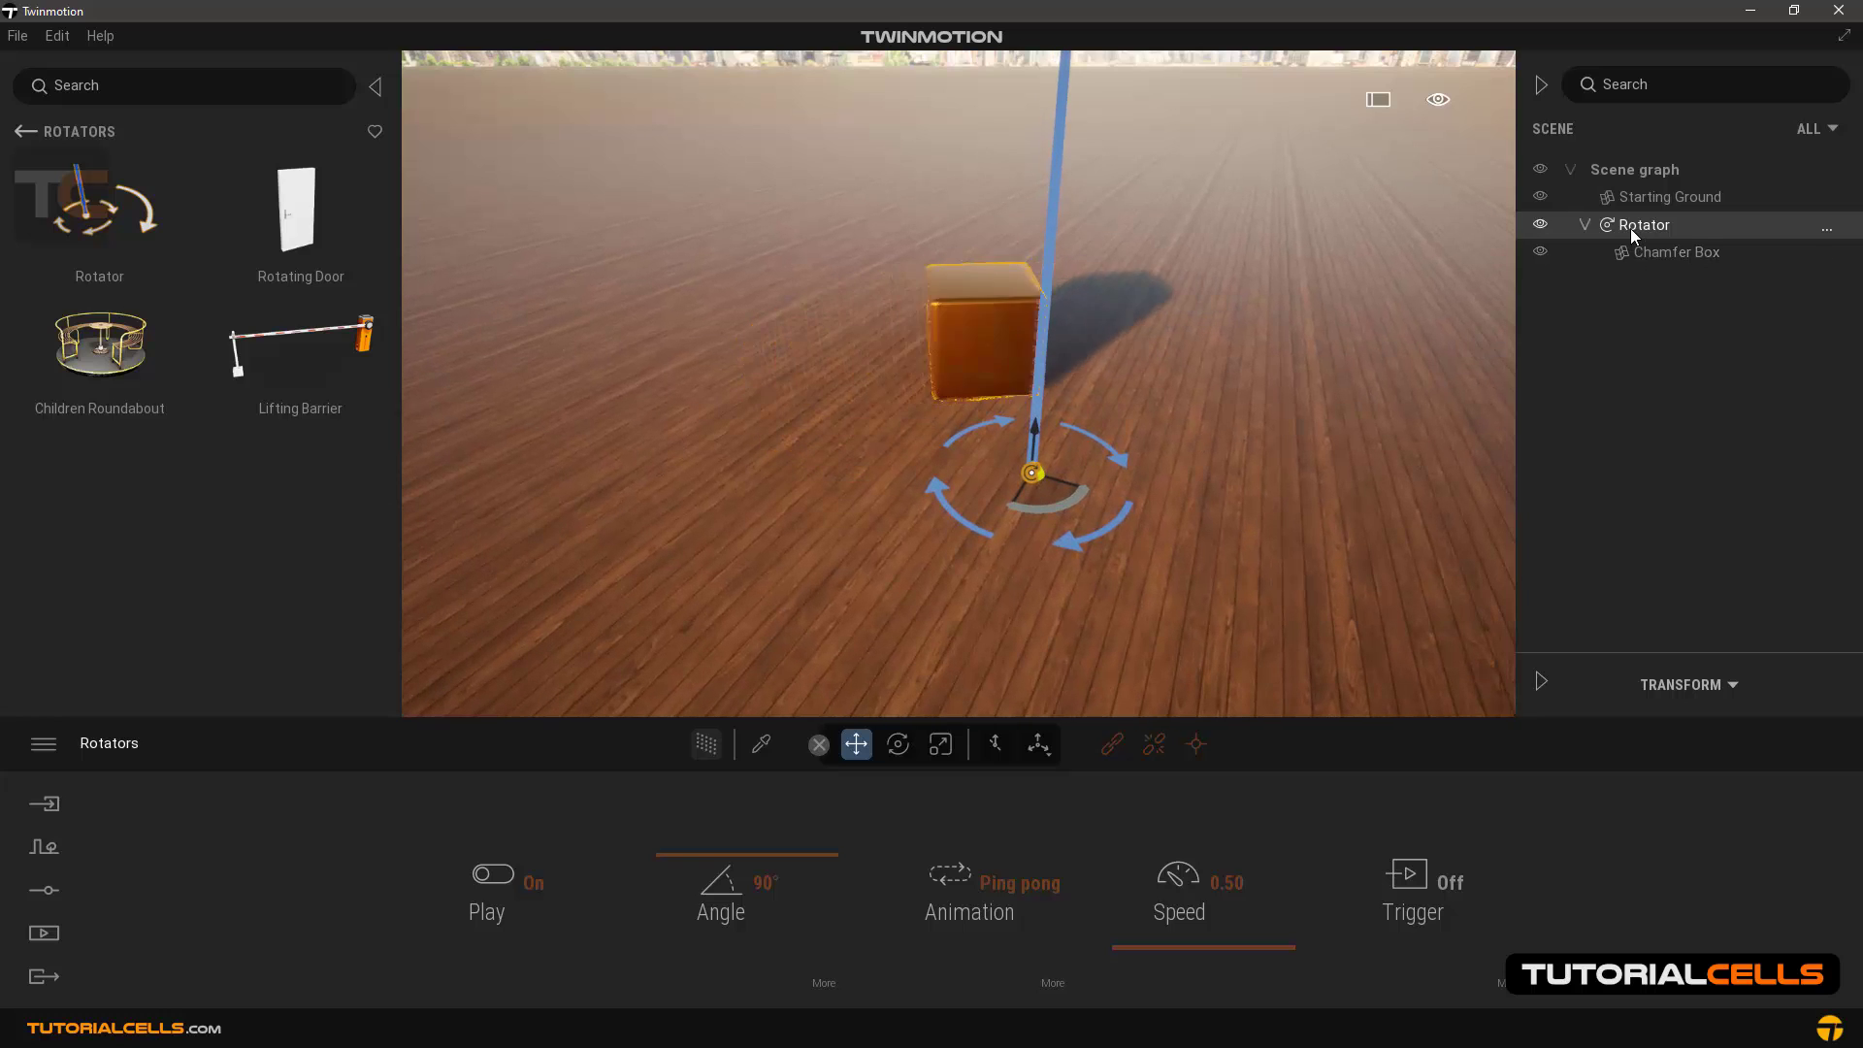
{"action": "mouse_move", "coordinate": [1038, 493]}
{"action": "left_mouse_down"}
{"action": "mouse_move", "coordinate": [953, 514]}
{"action": "mouse_move", "coordinate": [893, 453]}
{"action": "mouse_move", "coordinate": [1057, 436]}
{"action": "mouse_move", "coordinate": [946, 518]}
{"action": "mouse_move", "coordinate": [864, 519]}
{"action": "mouse_move", "coordinate": [1016, 483]}
{"action": "mouse_move", "coordinate": [870, 535]}
{"action": "mouse_move", "coordinate": [1010, 452]}
{"action": "mouse_move", "coordinate": [1043, 515]}
{"action": "mouse_move", "coordinate": [1029, 494]}
{"action": "left_mouse_up"}
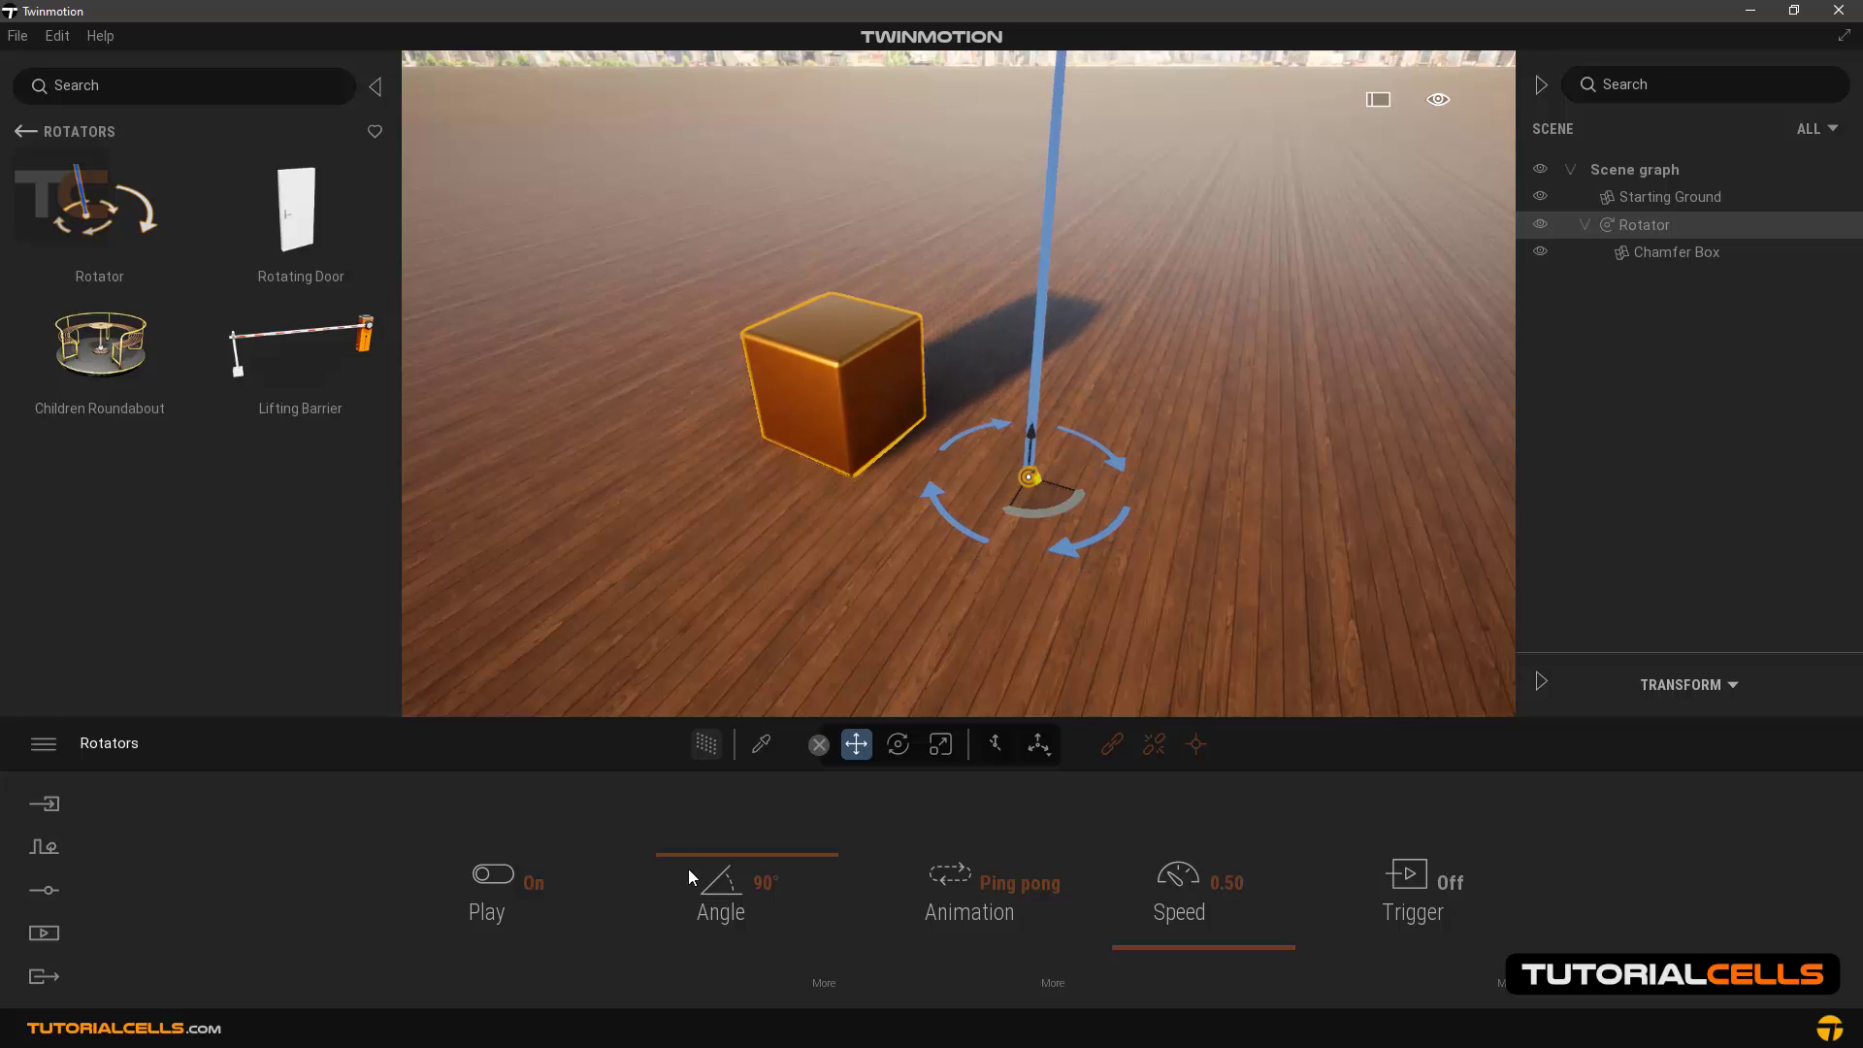
Switch the Rotator's playback off and on again, and set its rotation angle to 360°
{"action": "left_click", "coordinate": [493, 876]}
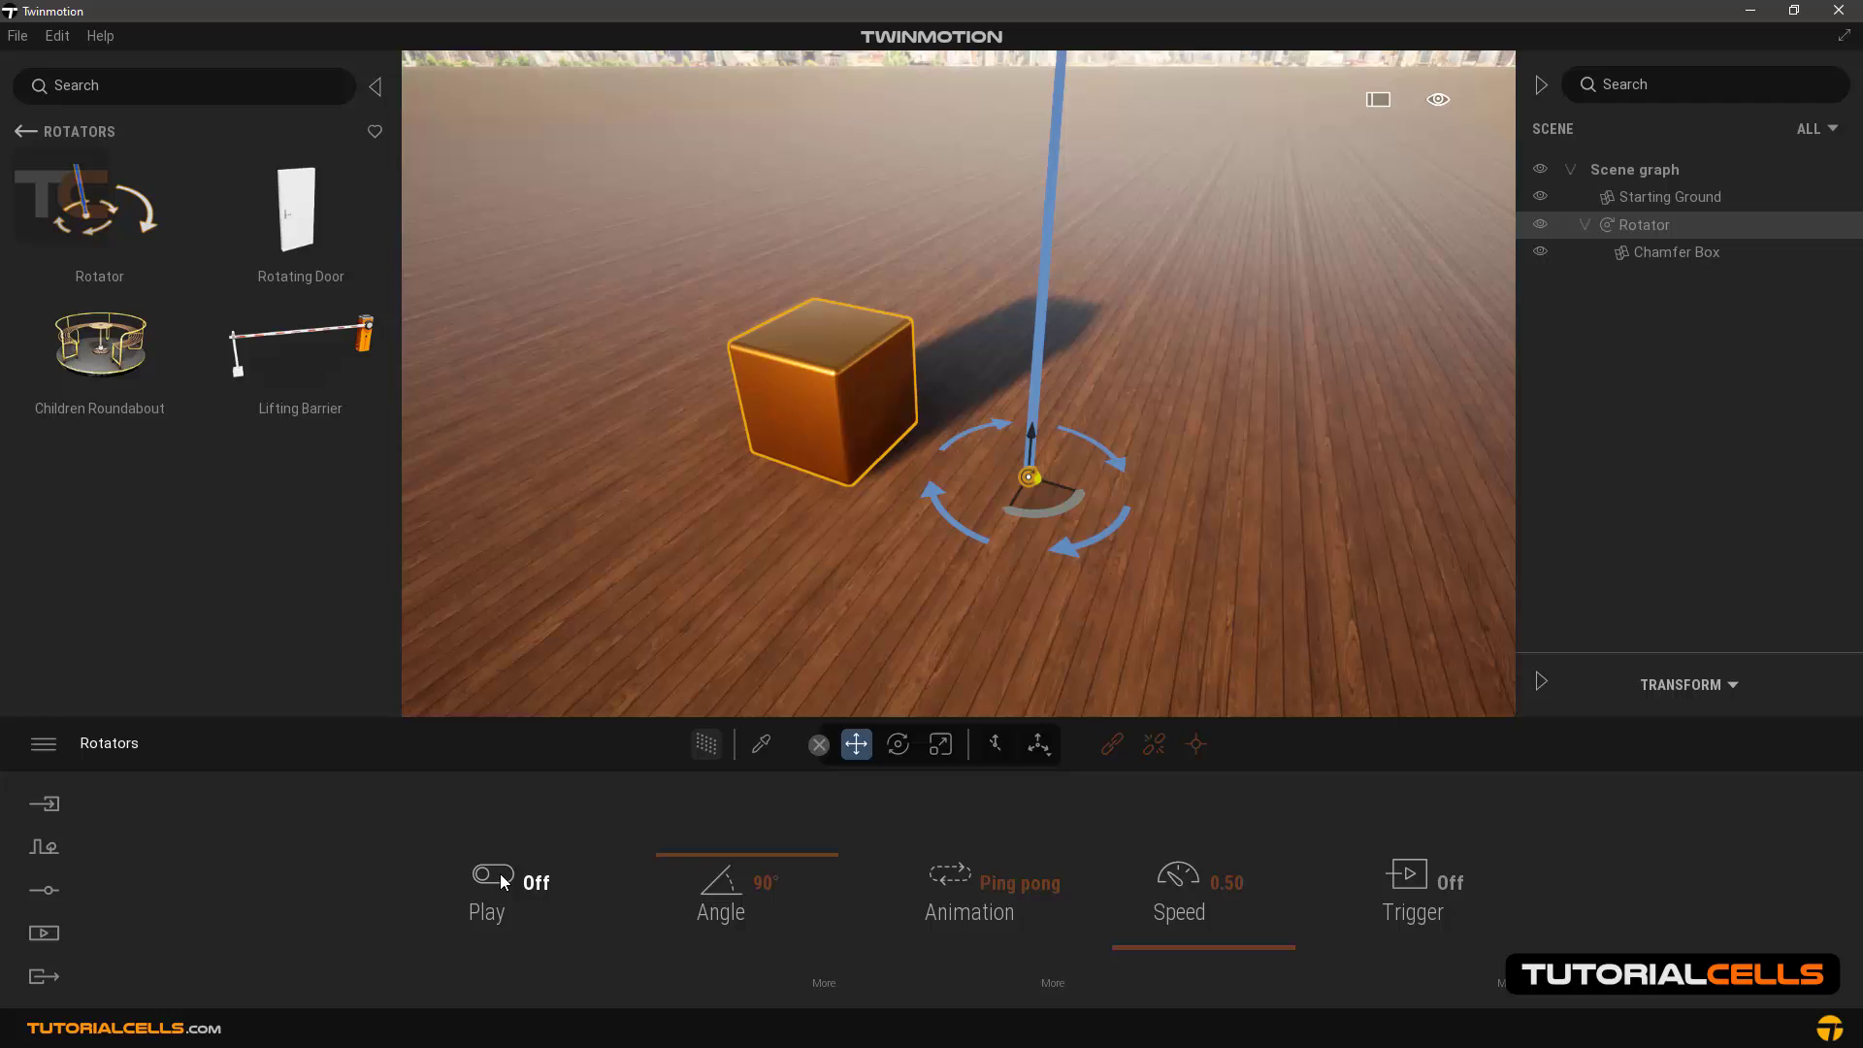
{"action": "left_click", "coordinate": [493, 876]}
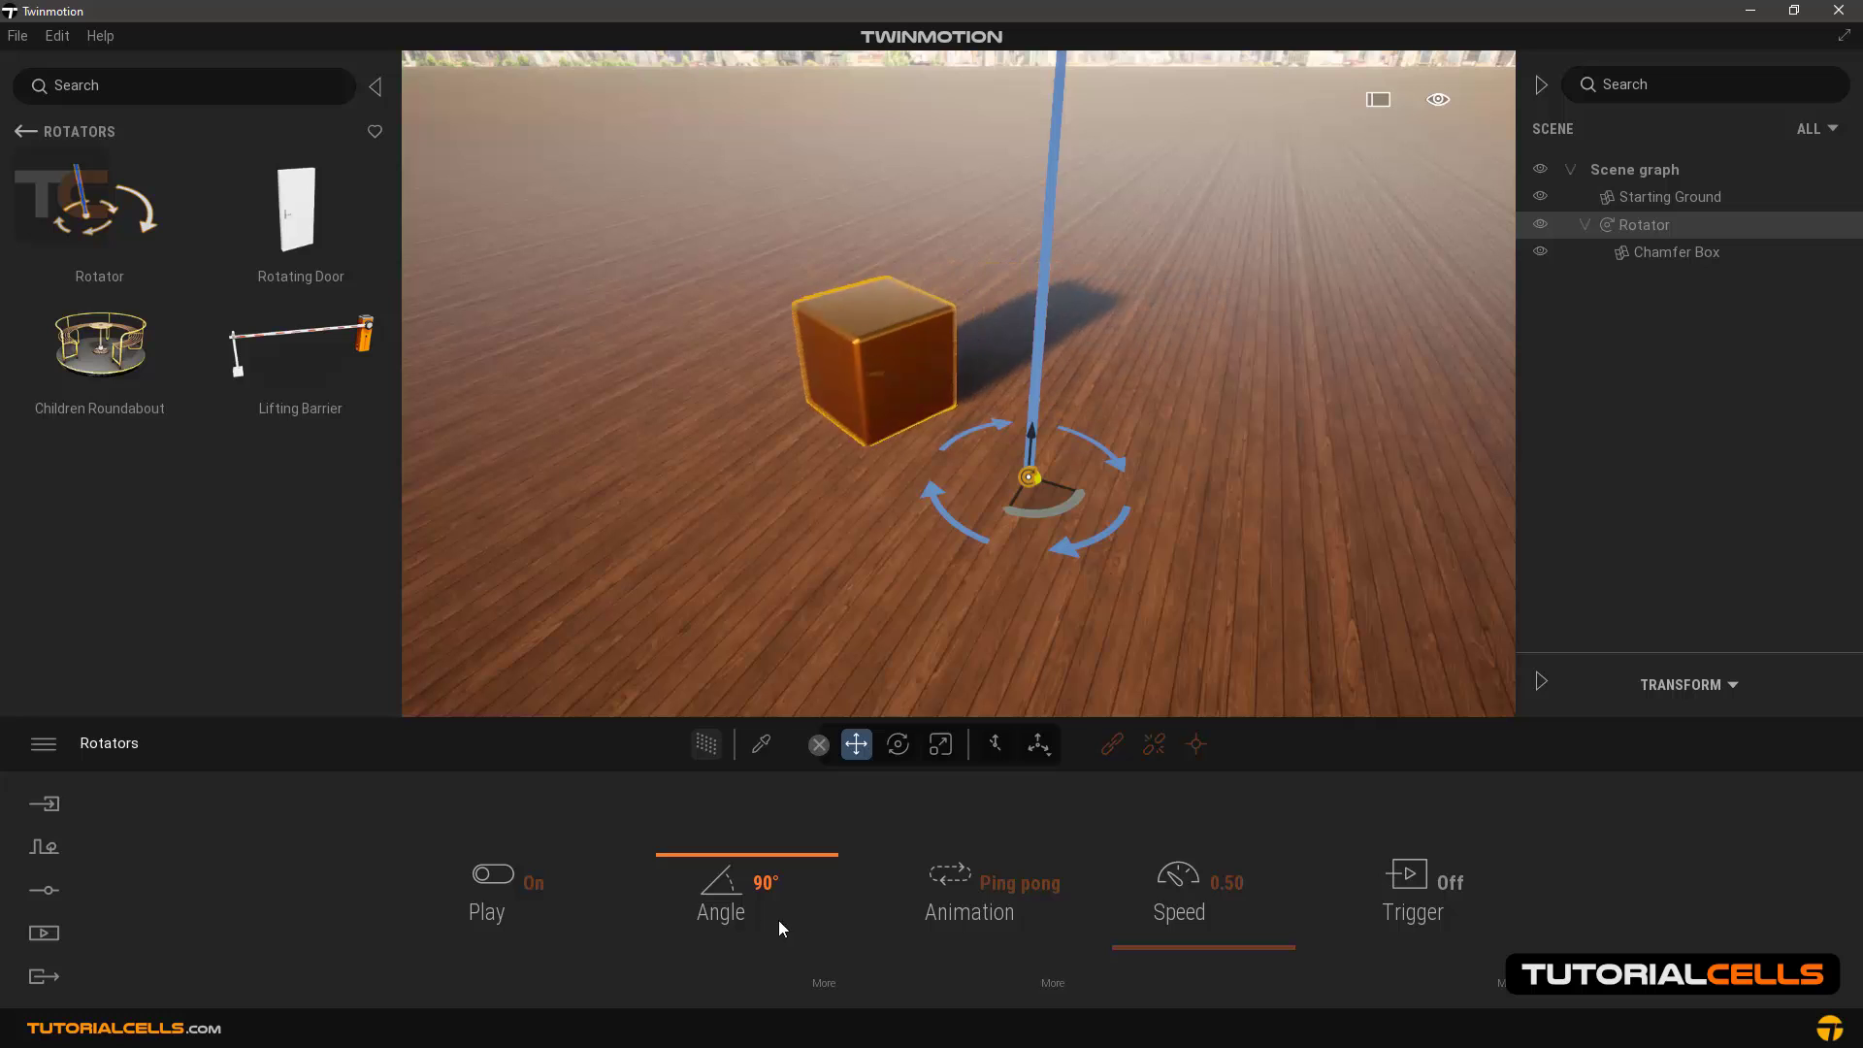
{"action": "left_click_drag", "start_coordinate": [671, 853], "coordinate": [715, 770]}
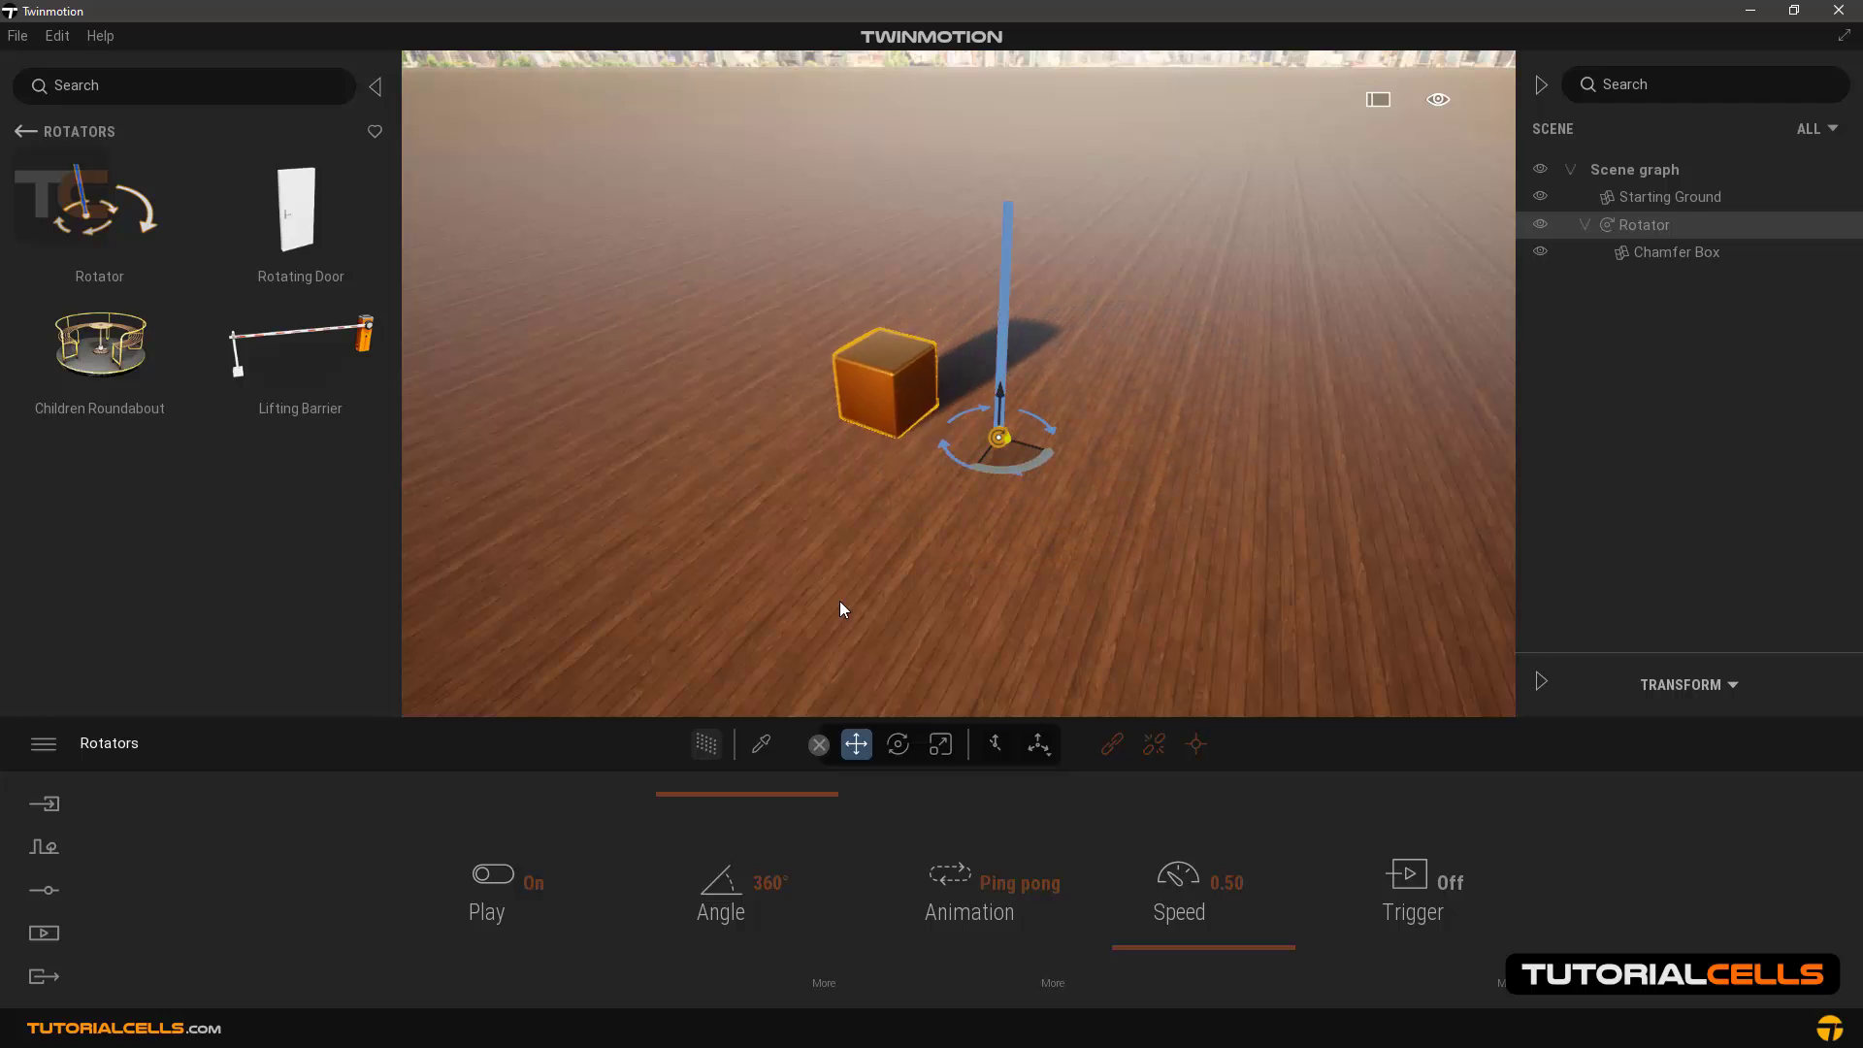
Try the X and Y axes for the rotation, restore the Z axis, and lower the Rotator back to the floor
{"action": "left_click", "coordinate": [825, 983]}
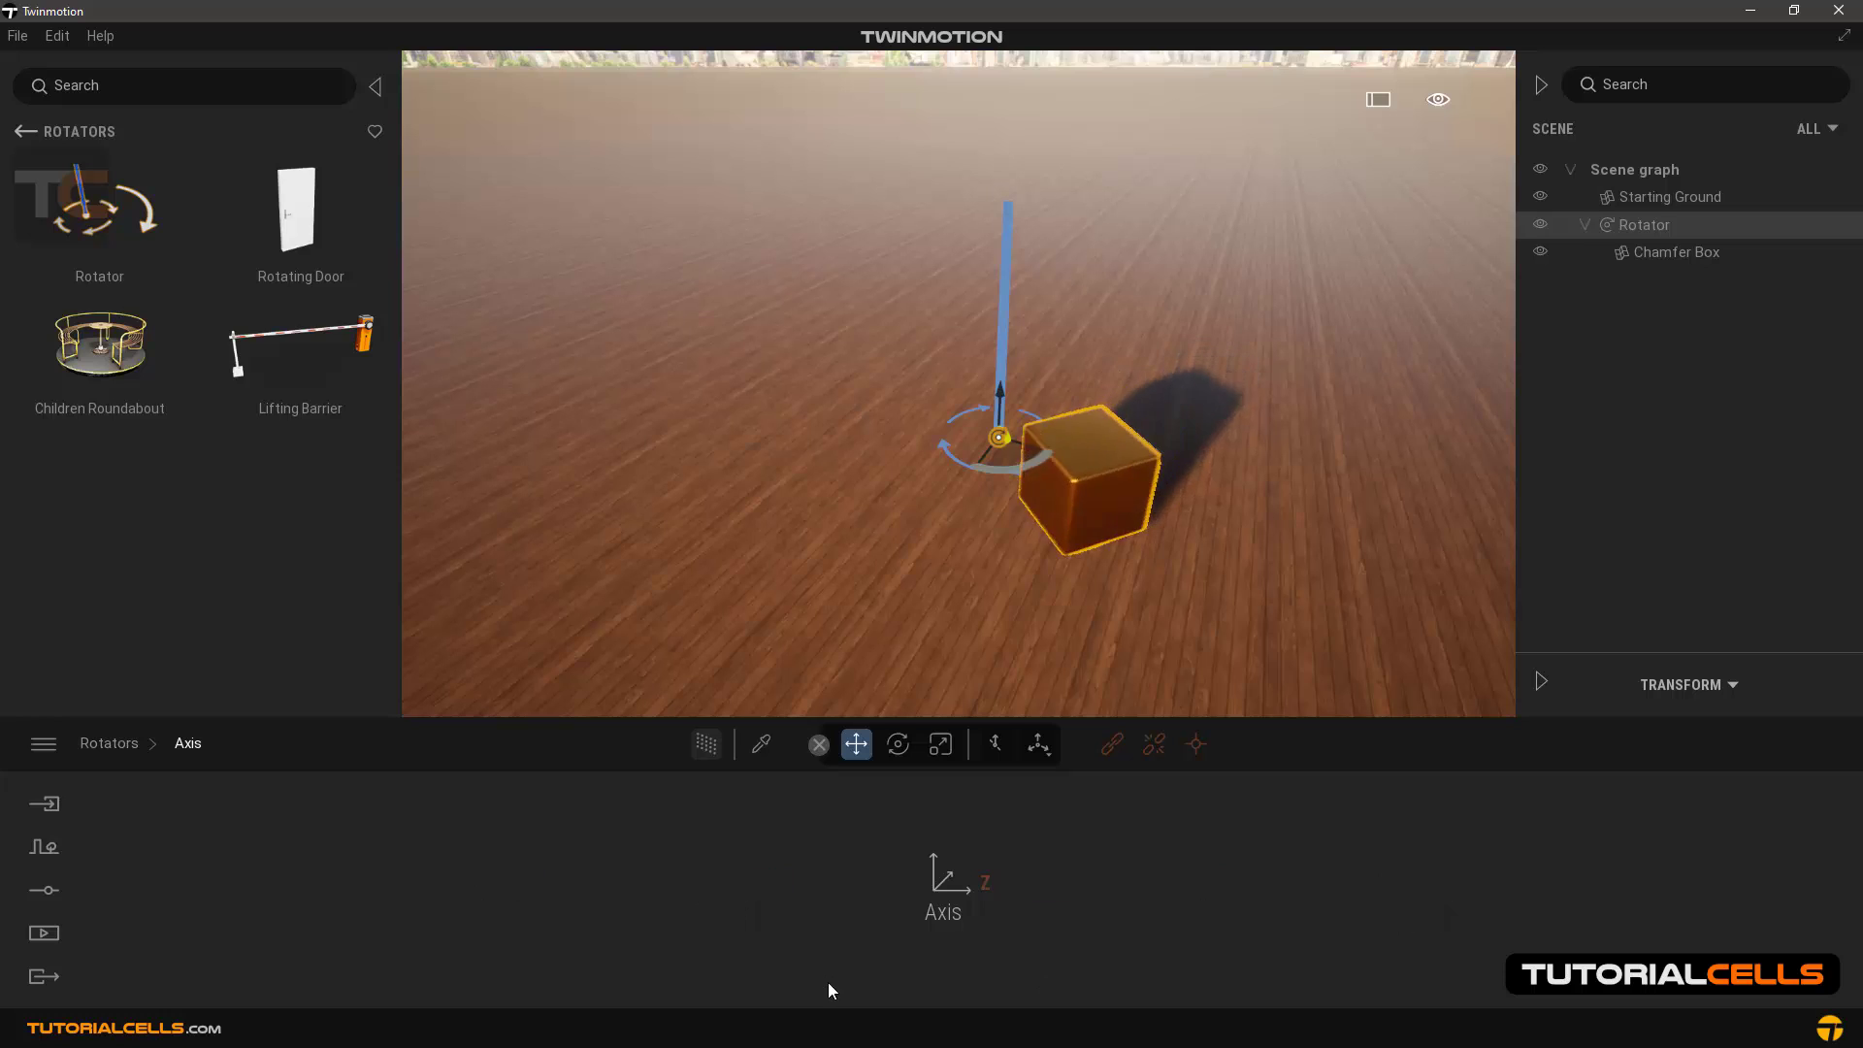
{"action": "left_click", "coordinate": [987, 881]}
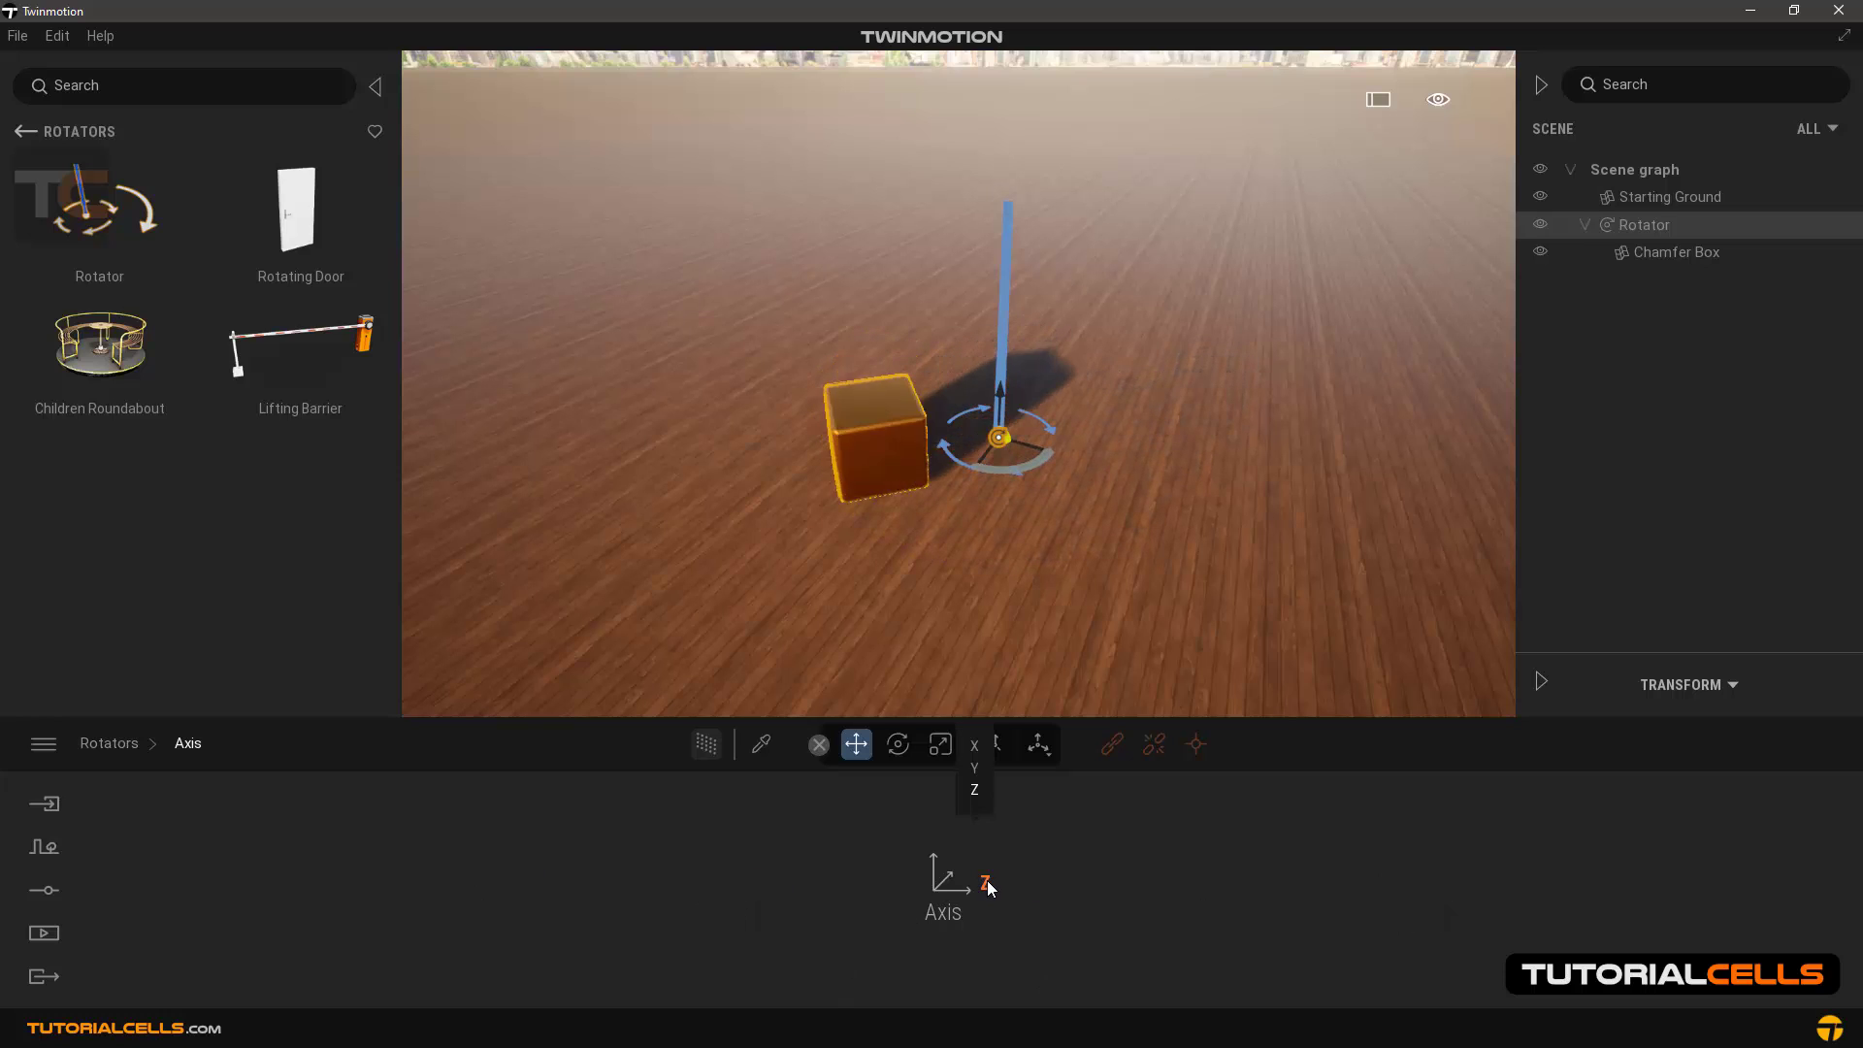
{"action": "left_click", "coordinate": [975, 769]}
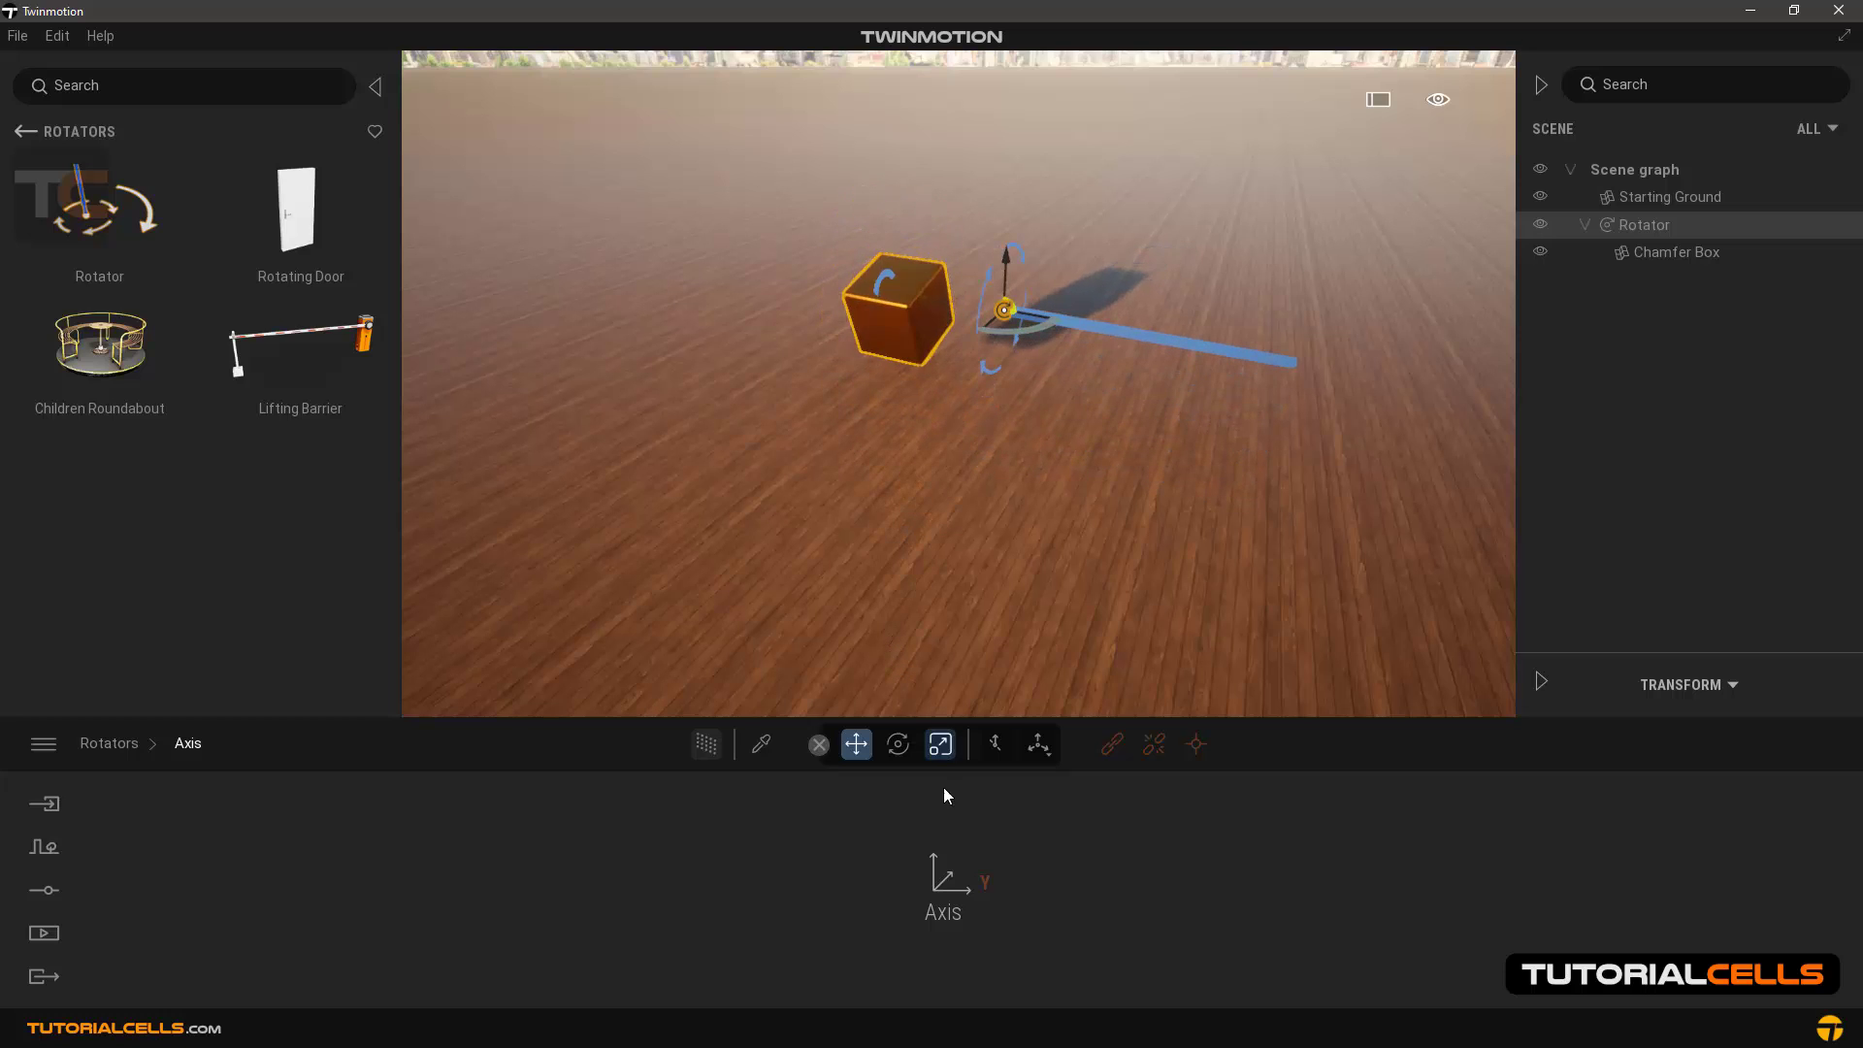
{"action": "left_click", "coordinate": [984, 873]}
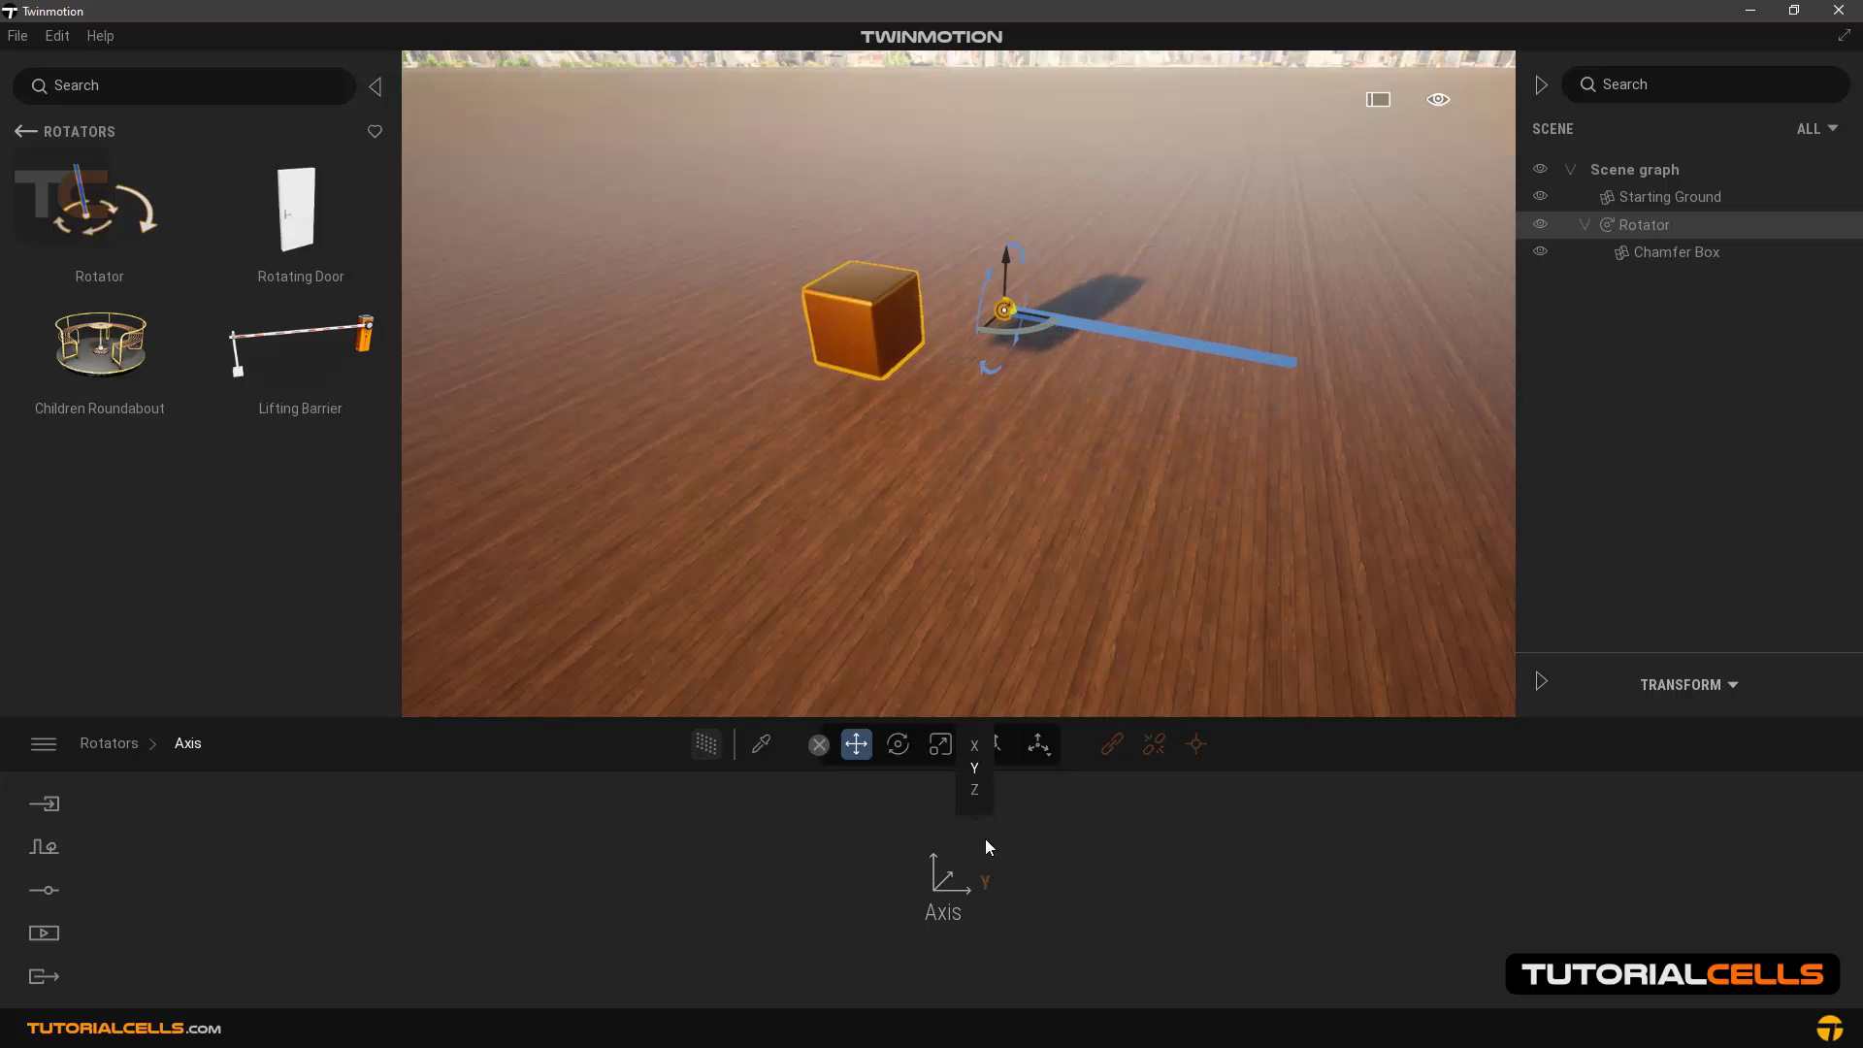
{"action": "left_click", "coordinate": [975, 745]}
{"action": "left_click", "coordinate": [975, 767]}
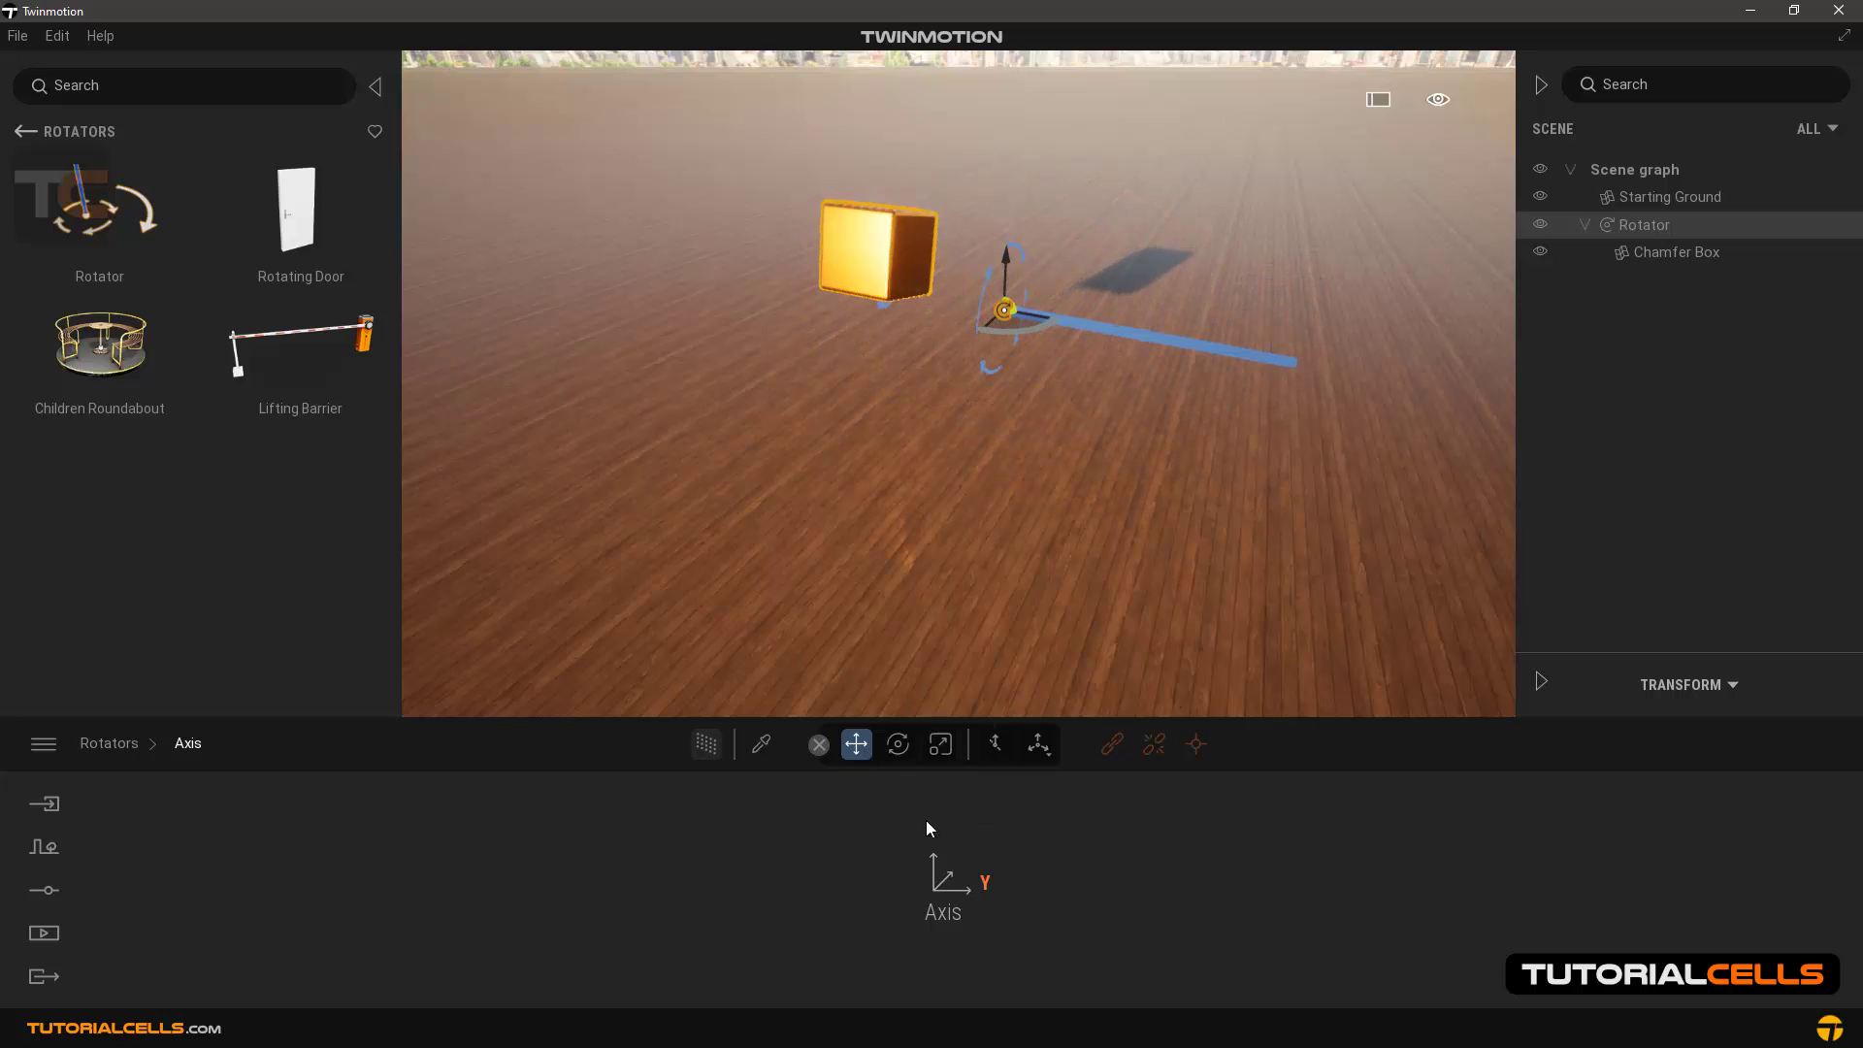
{"action": "left_click", "coordinate": [985, 881]}
{"action": "left_click", "coordinate": [974, 794]}
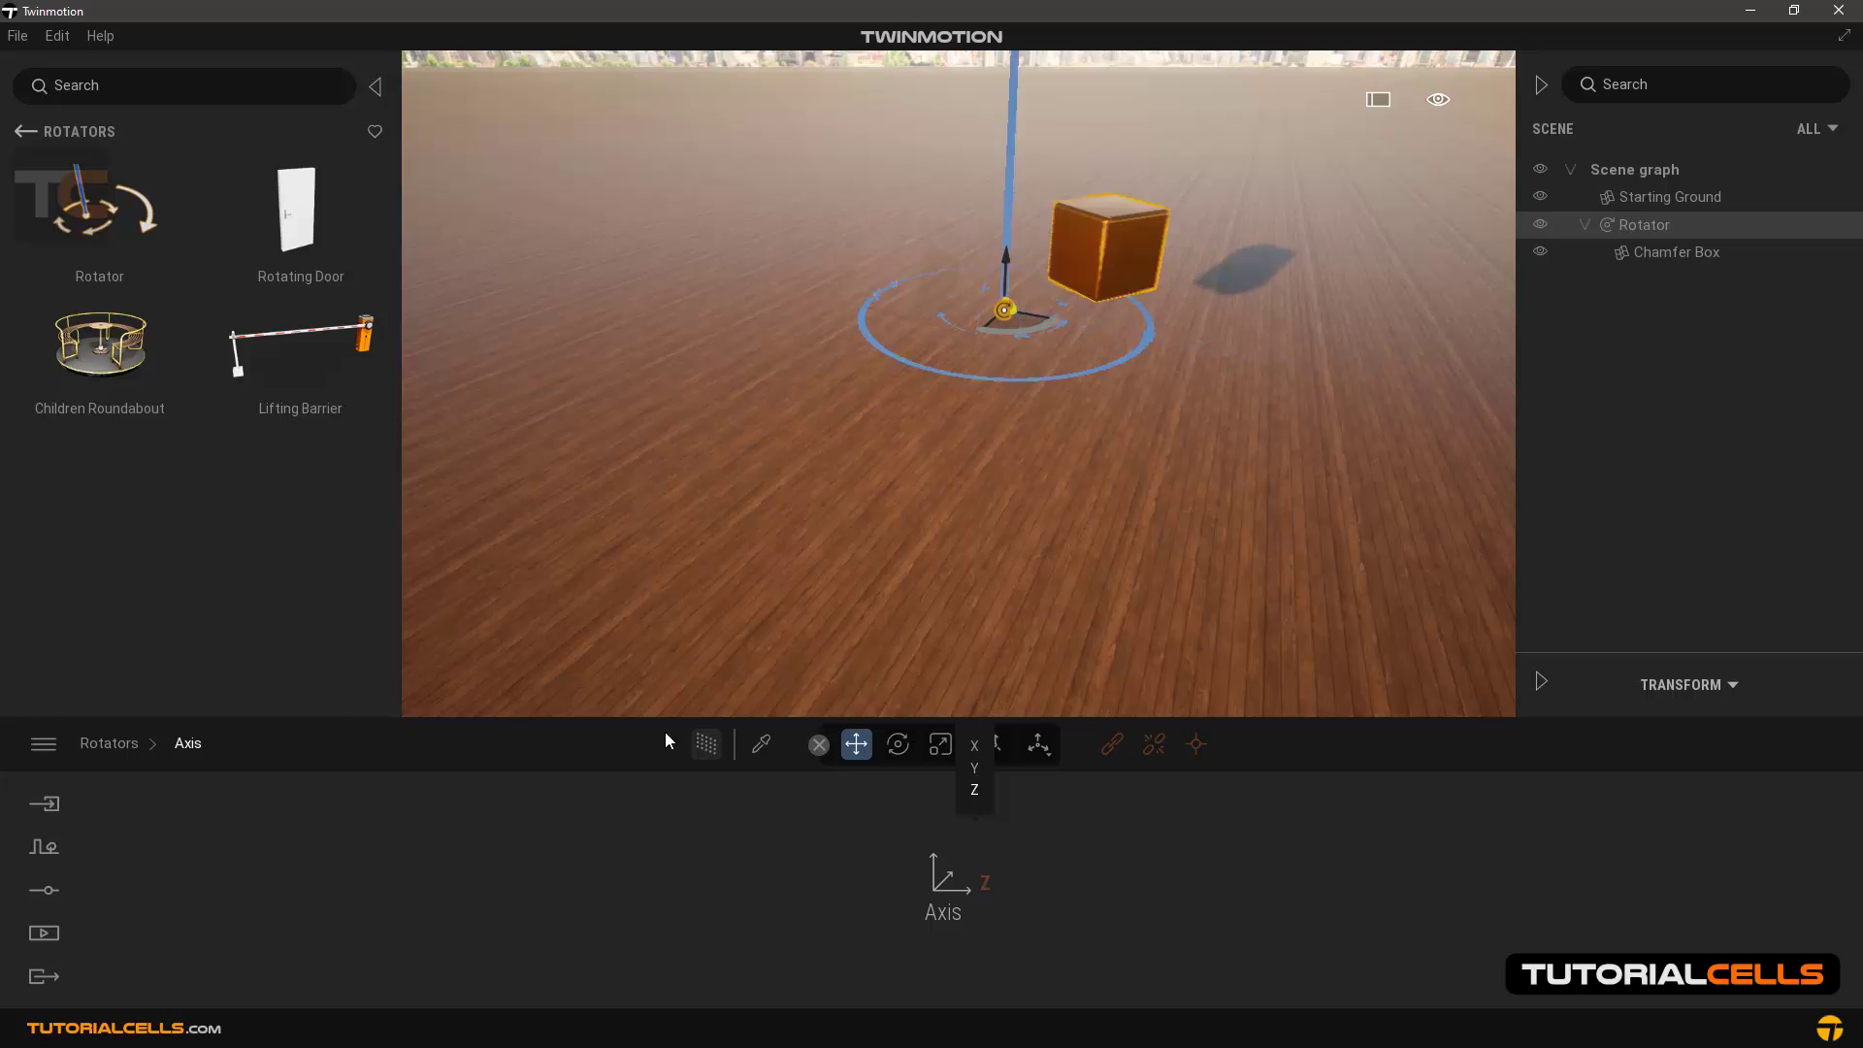
{"action": "left_click", "coordinate": [108, 743]}
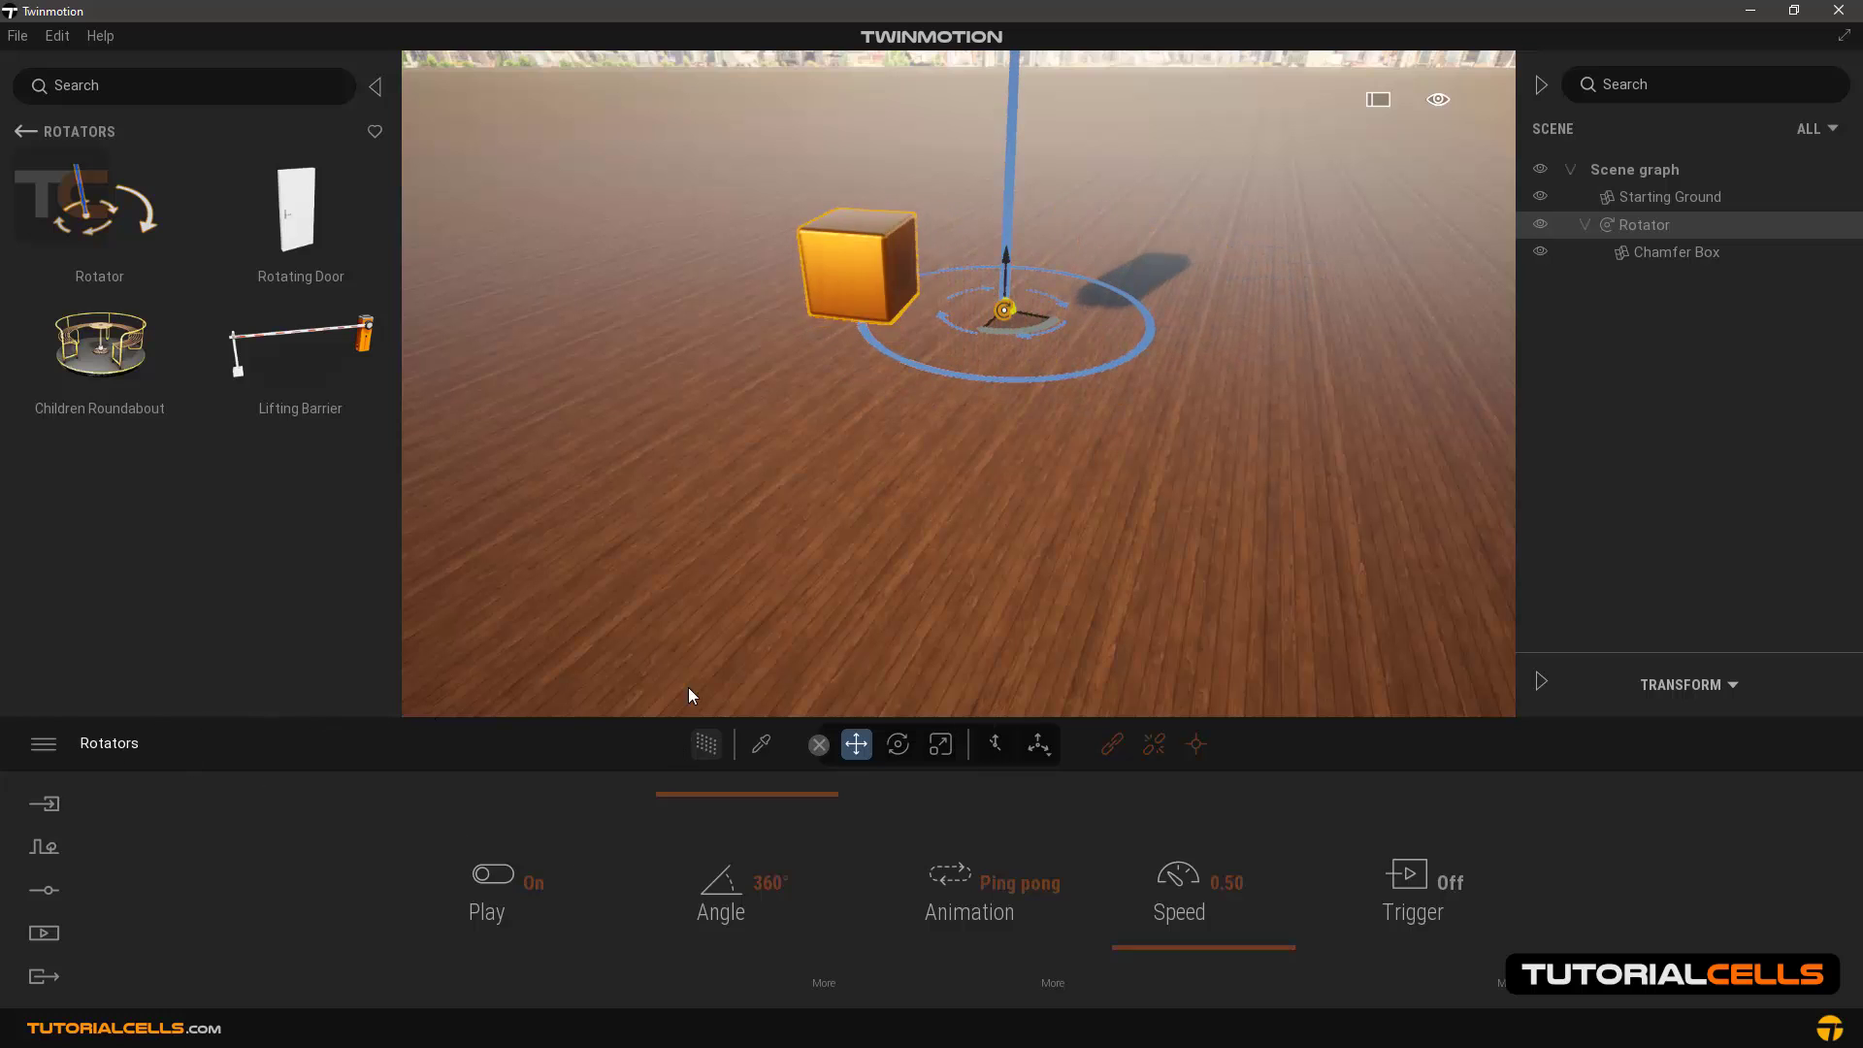
{"action": "left_click_drag", "start_coordinate": [1003, 260], "coordinate": [988, 450]}
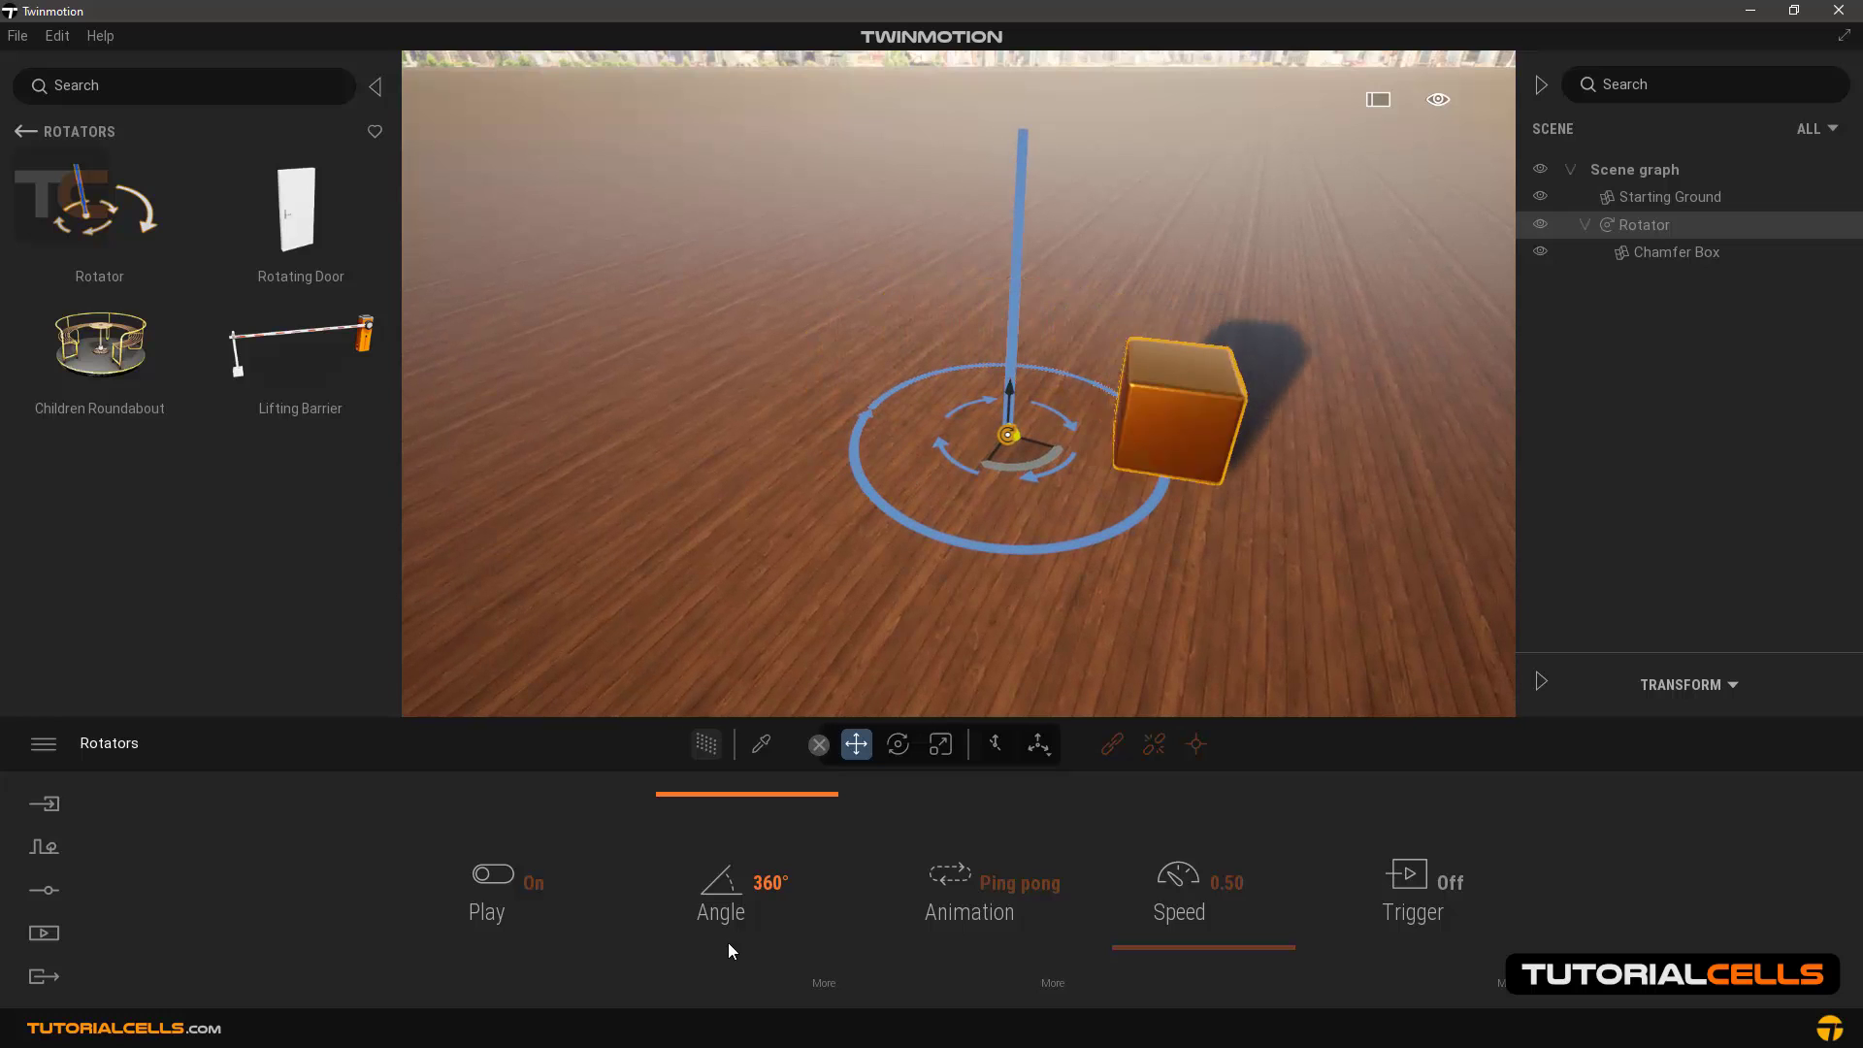
Set the Rotator's speed to 0.81 and try the Once and Ping pong animation modes before choosing Loop
{"action": "left_click", "coordinate": [1025, 883]}
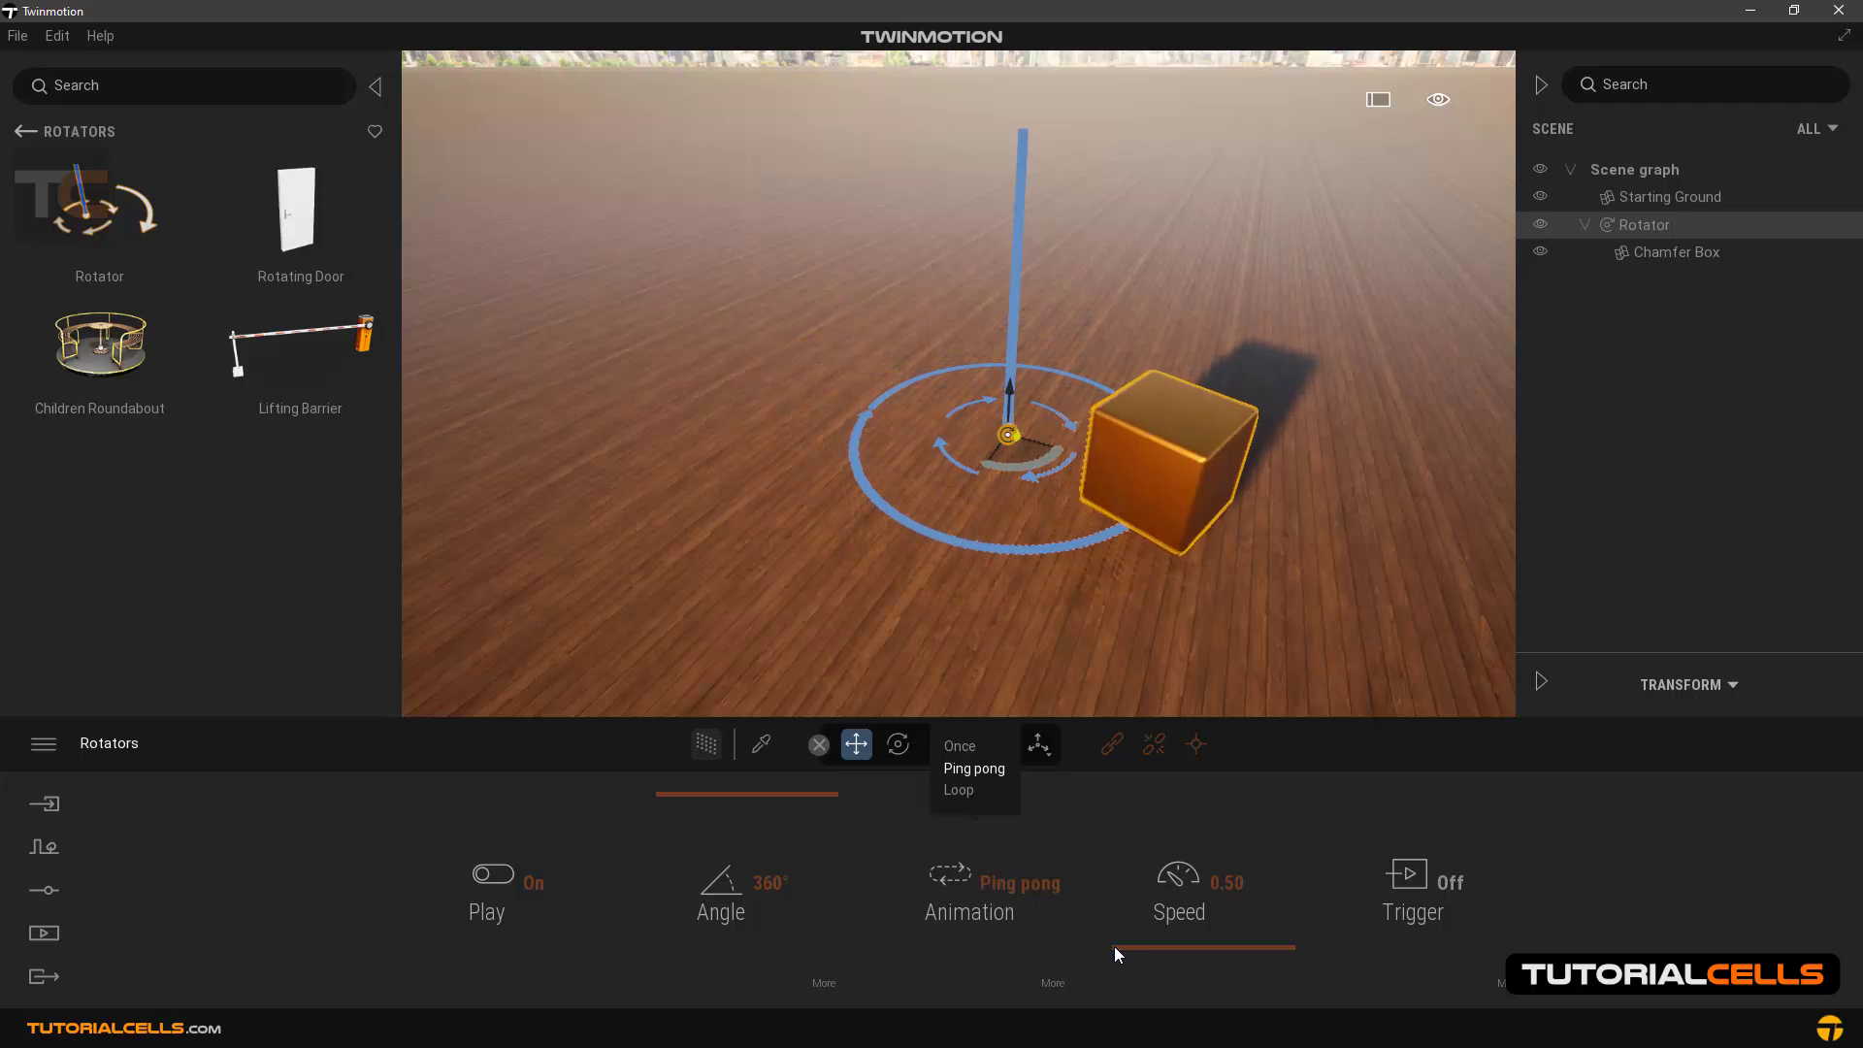
{"action": "left_click_drag", "start_coordinate": [1118, 954], "coordinate": [1145, 948]}
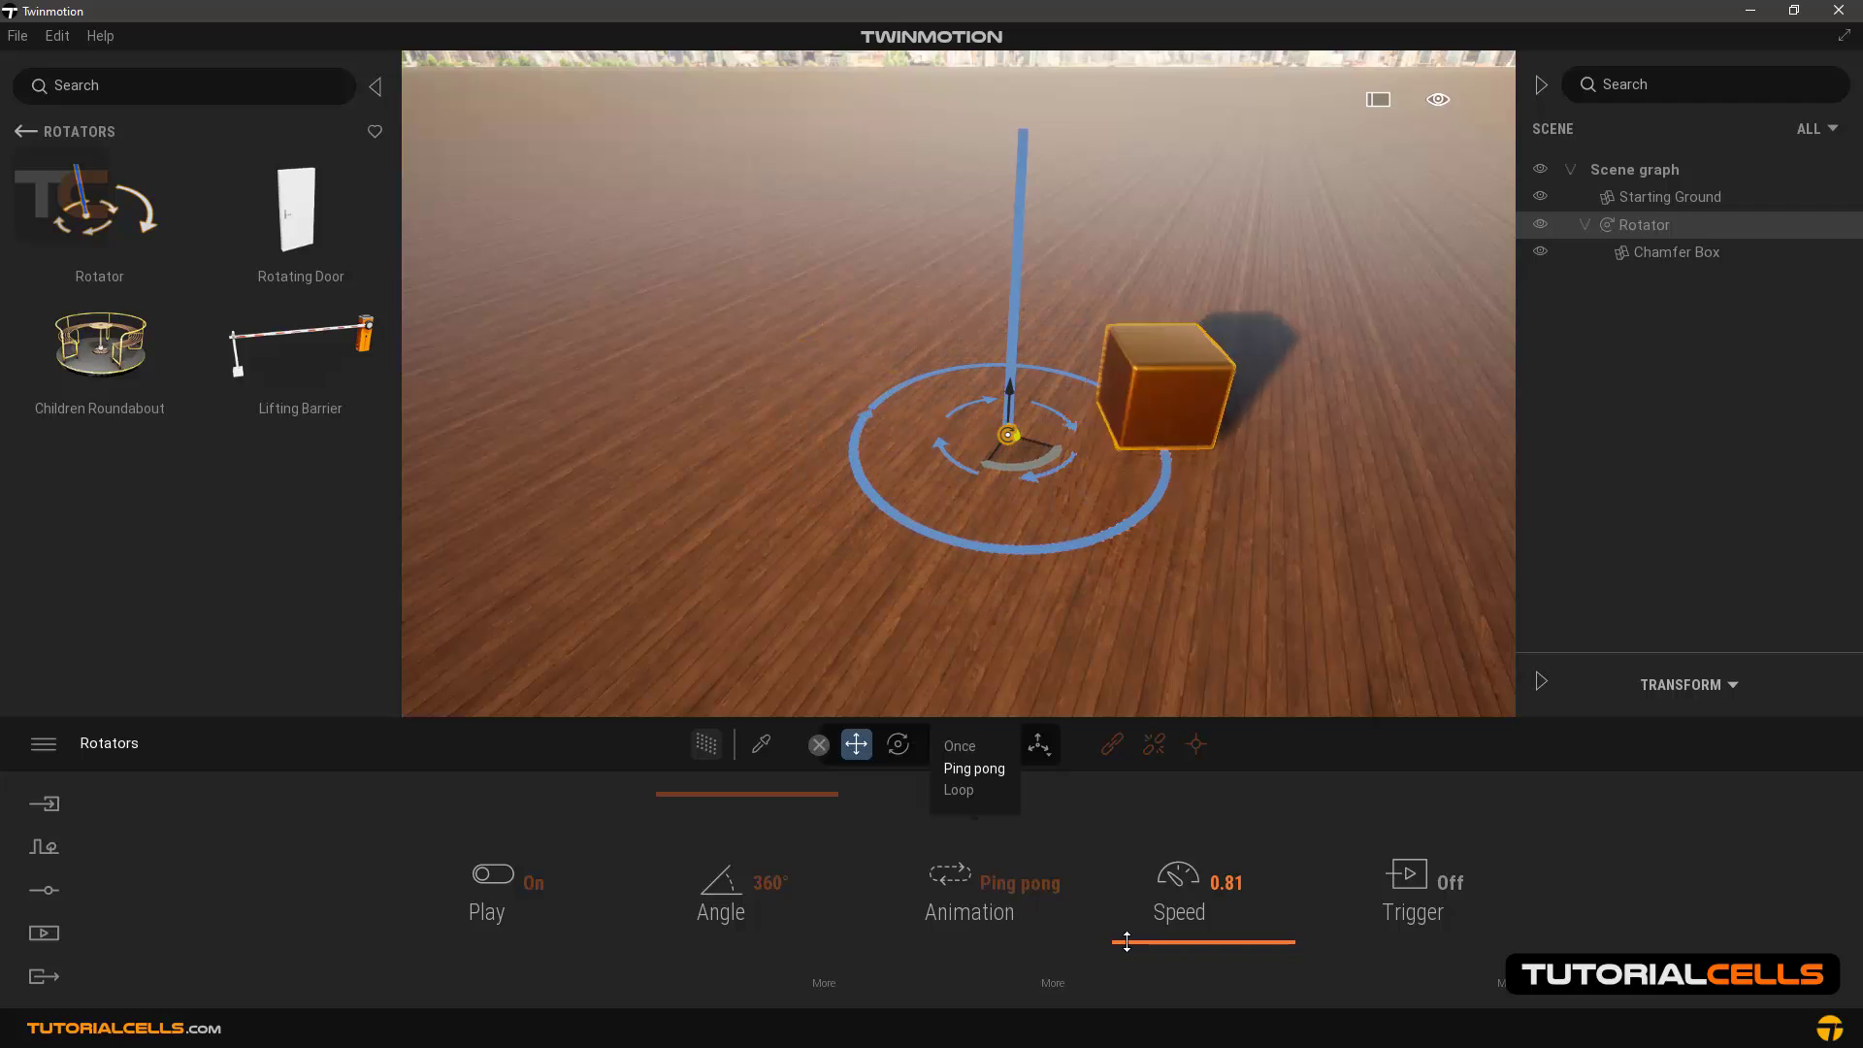
{"action": "left_click", "coordinate": [960, 746]}
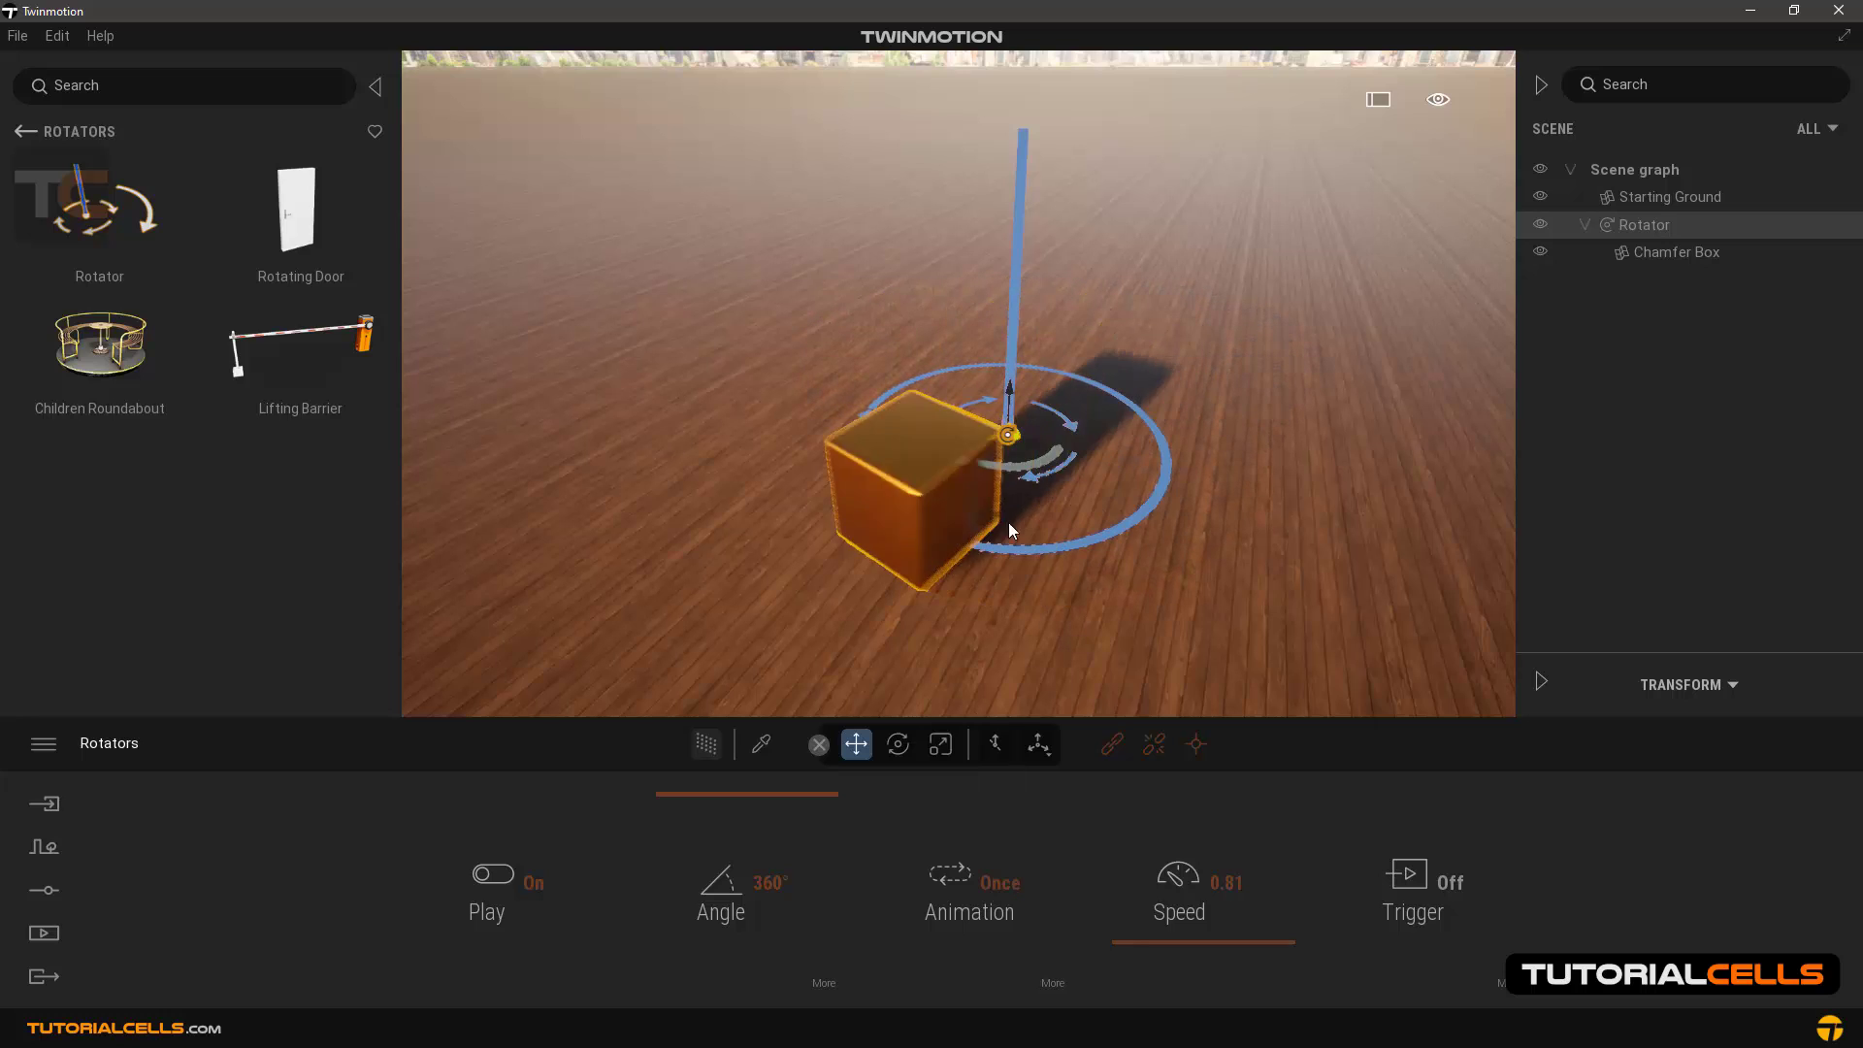
{"action": "left_click", "coordinate": [996, 885]}
{"action": "left_click", "coordinate": [987, 768]}
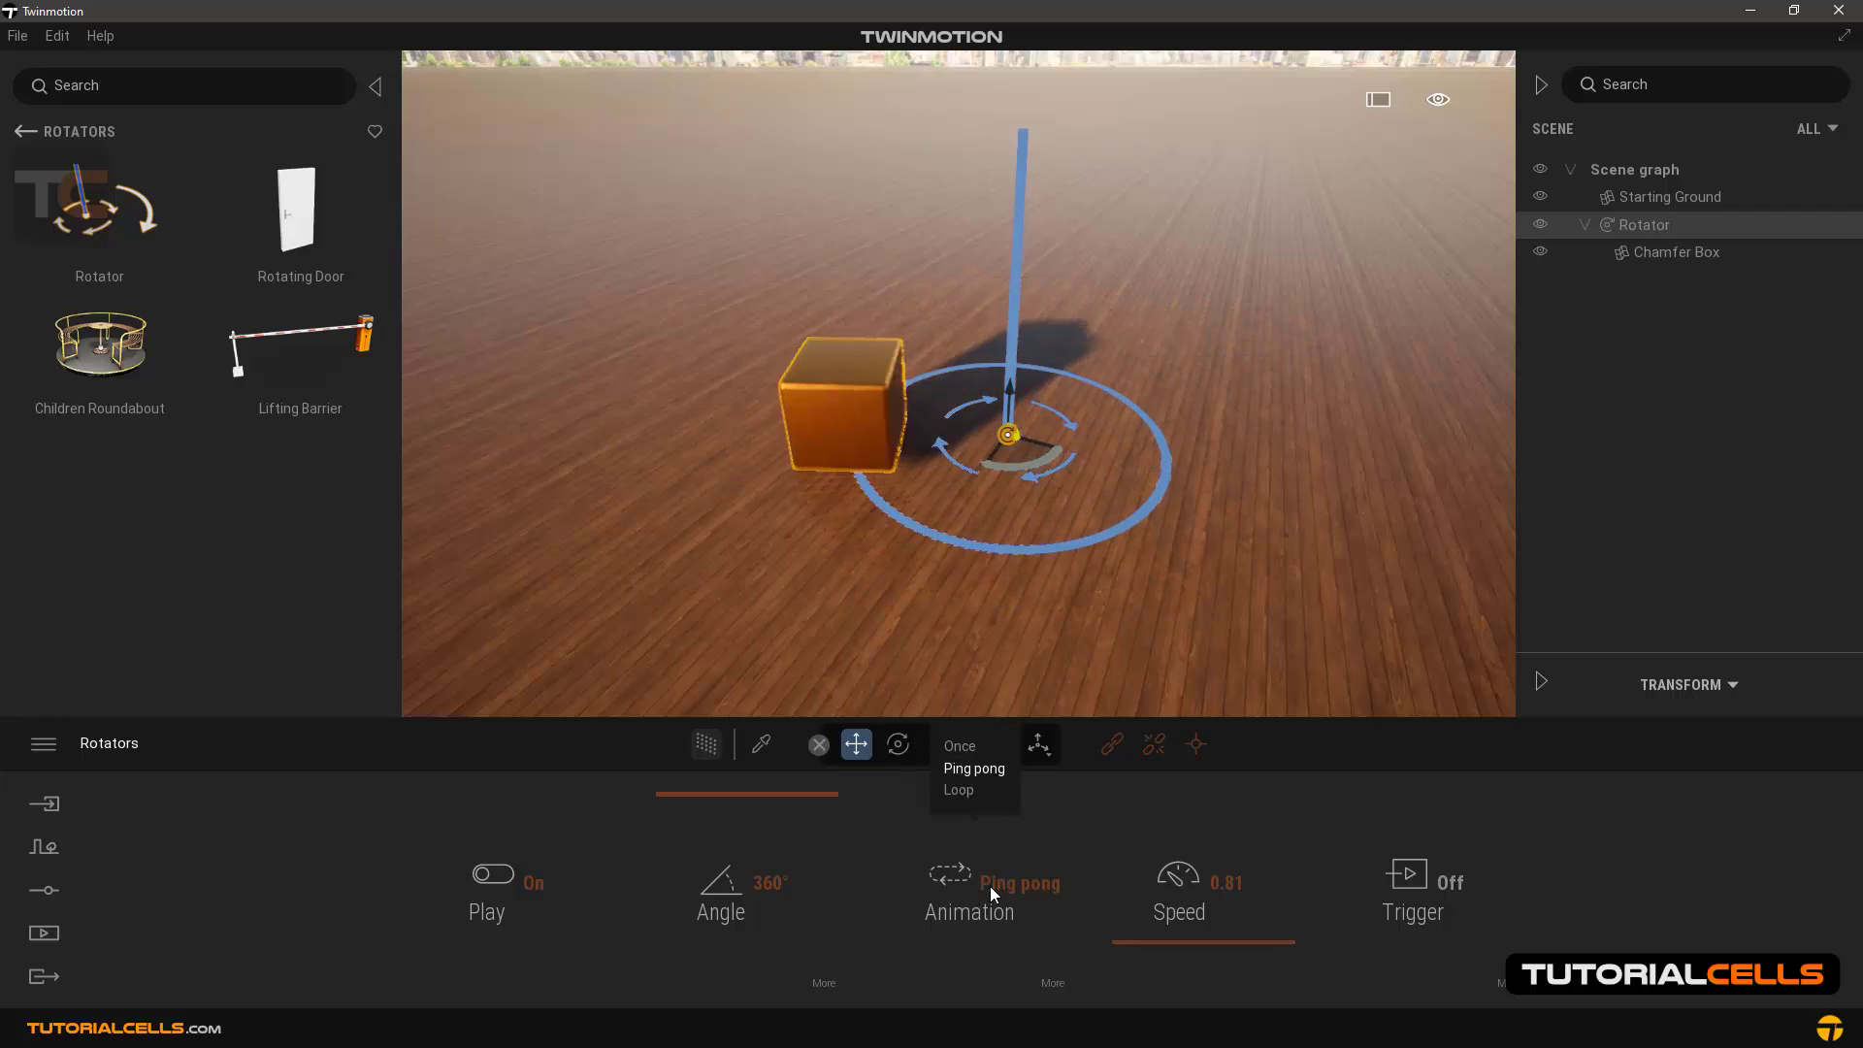
{"action": "left_click", "coordinate": [960, 790]}
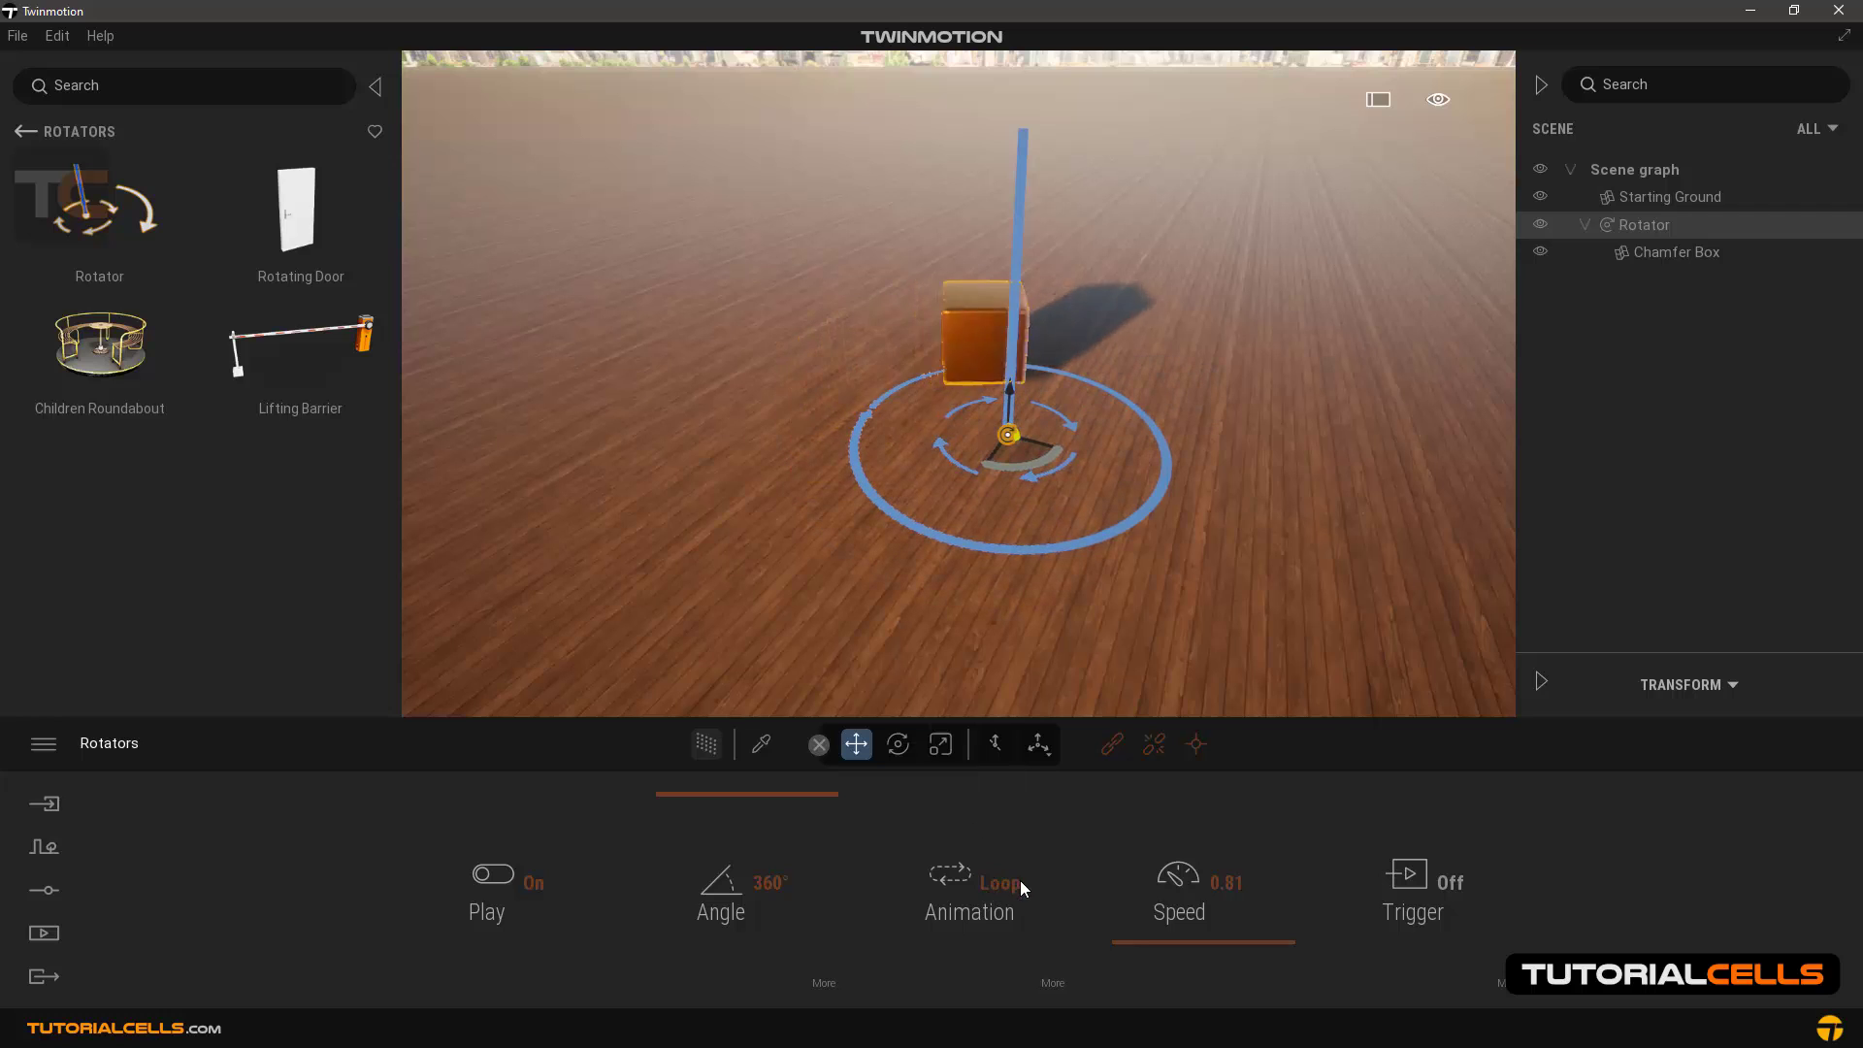
Try adjusting the delay of the Rotator's animation and return to its main settings
{"action": "left_click", "coordinate": [1051, 983]}
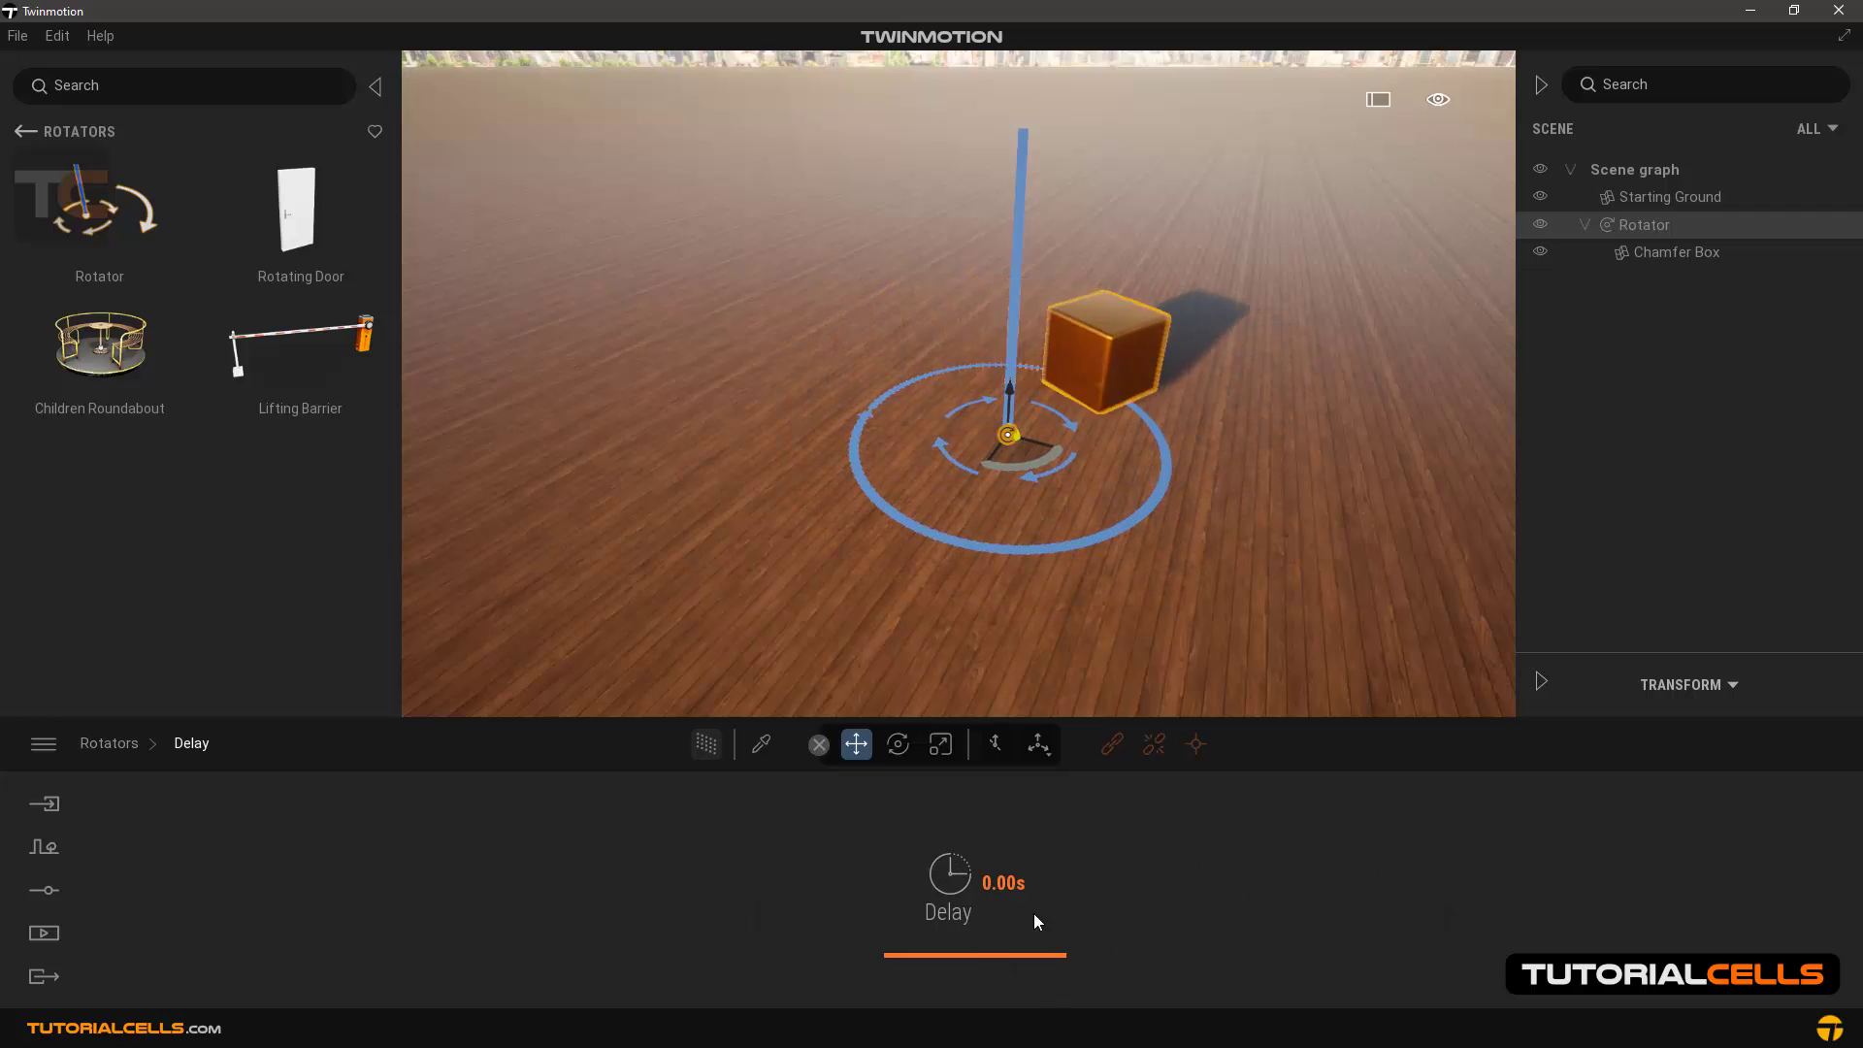
{"action": "left_click_drag", "start_coordinate": [1023, 953], "coordinate": [736, 914]}
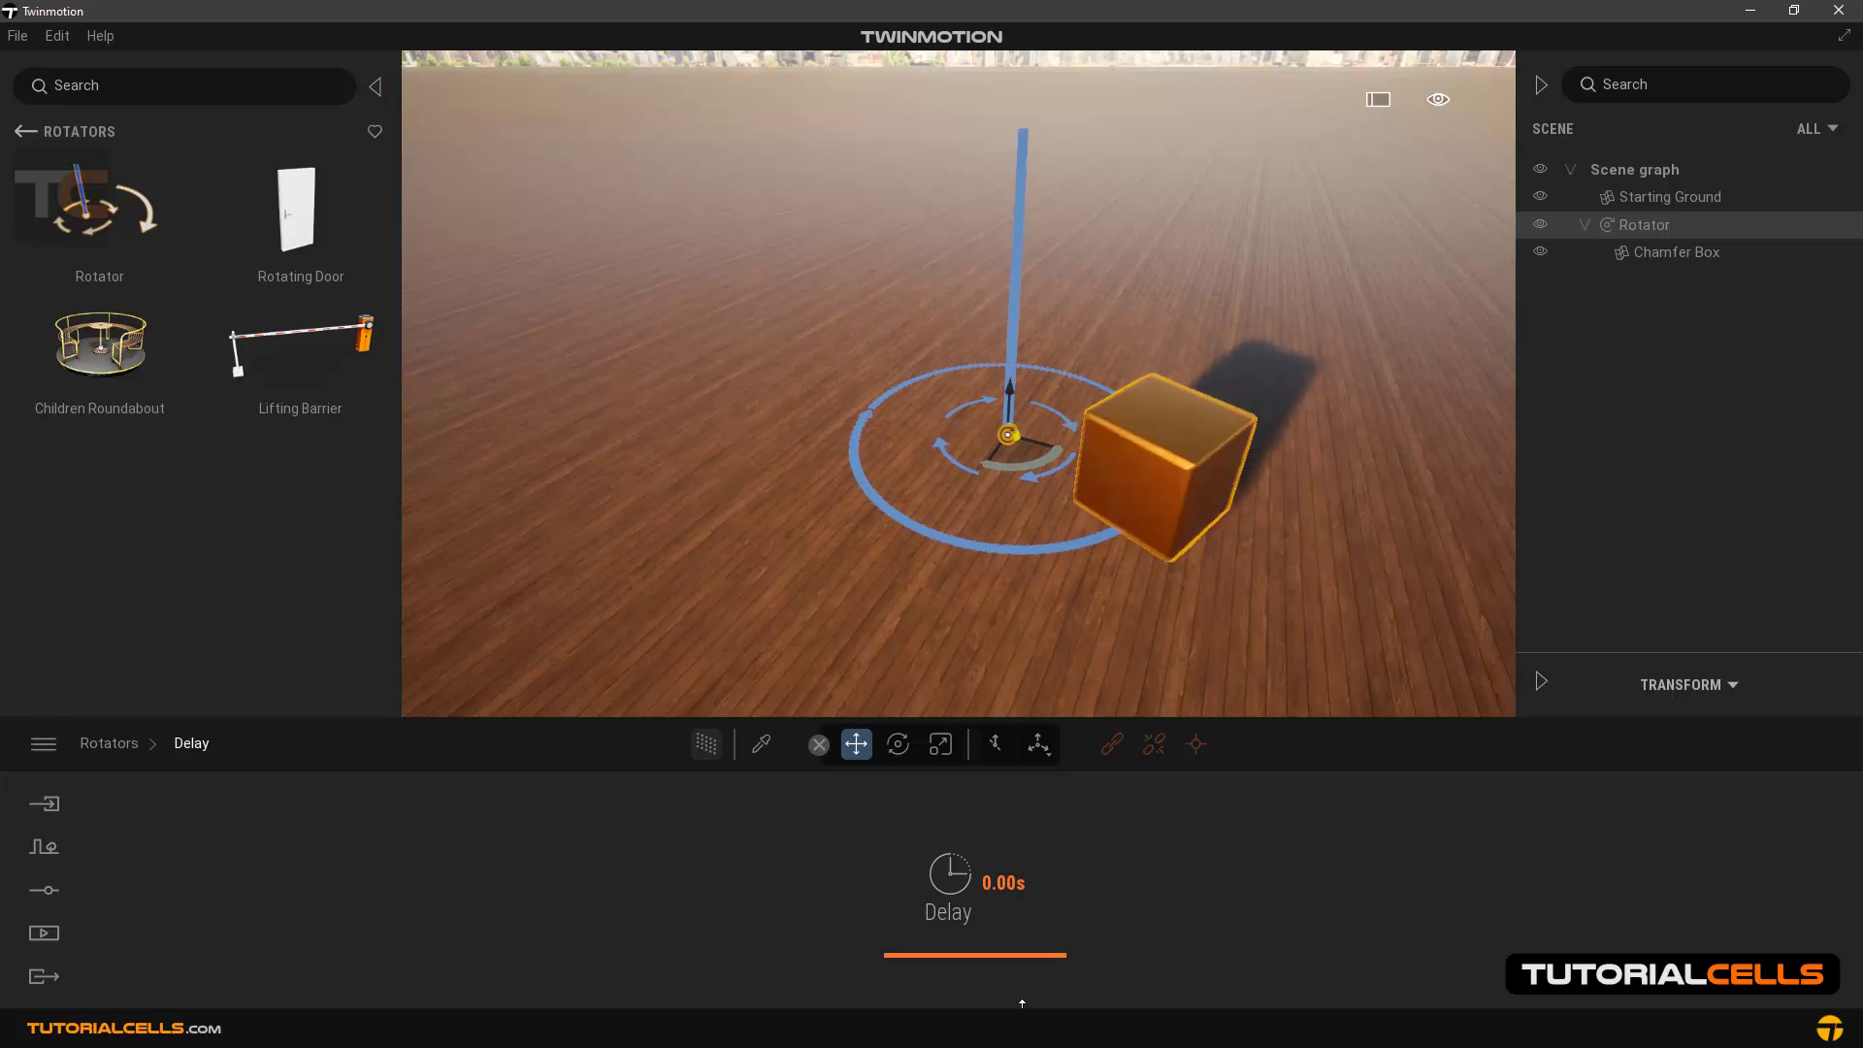
{"action": "left_click", "coordinate": [120, 749]}
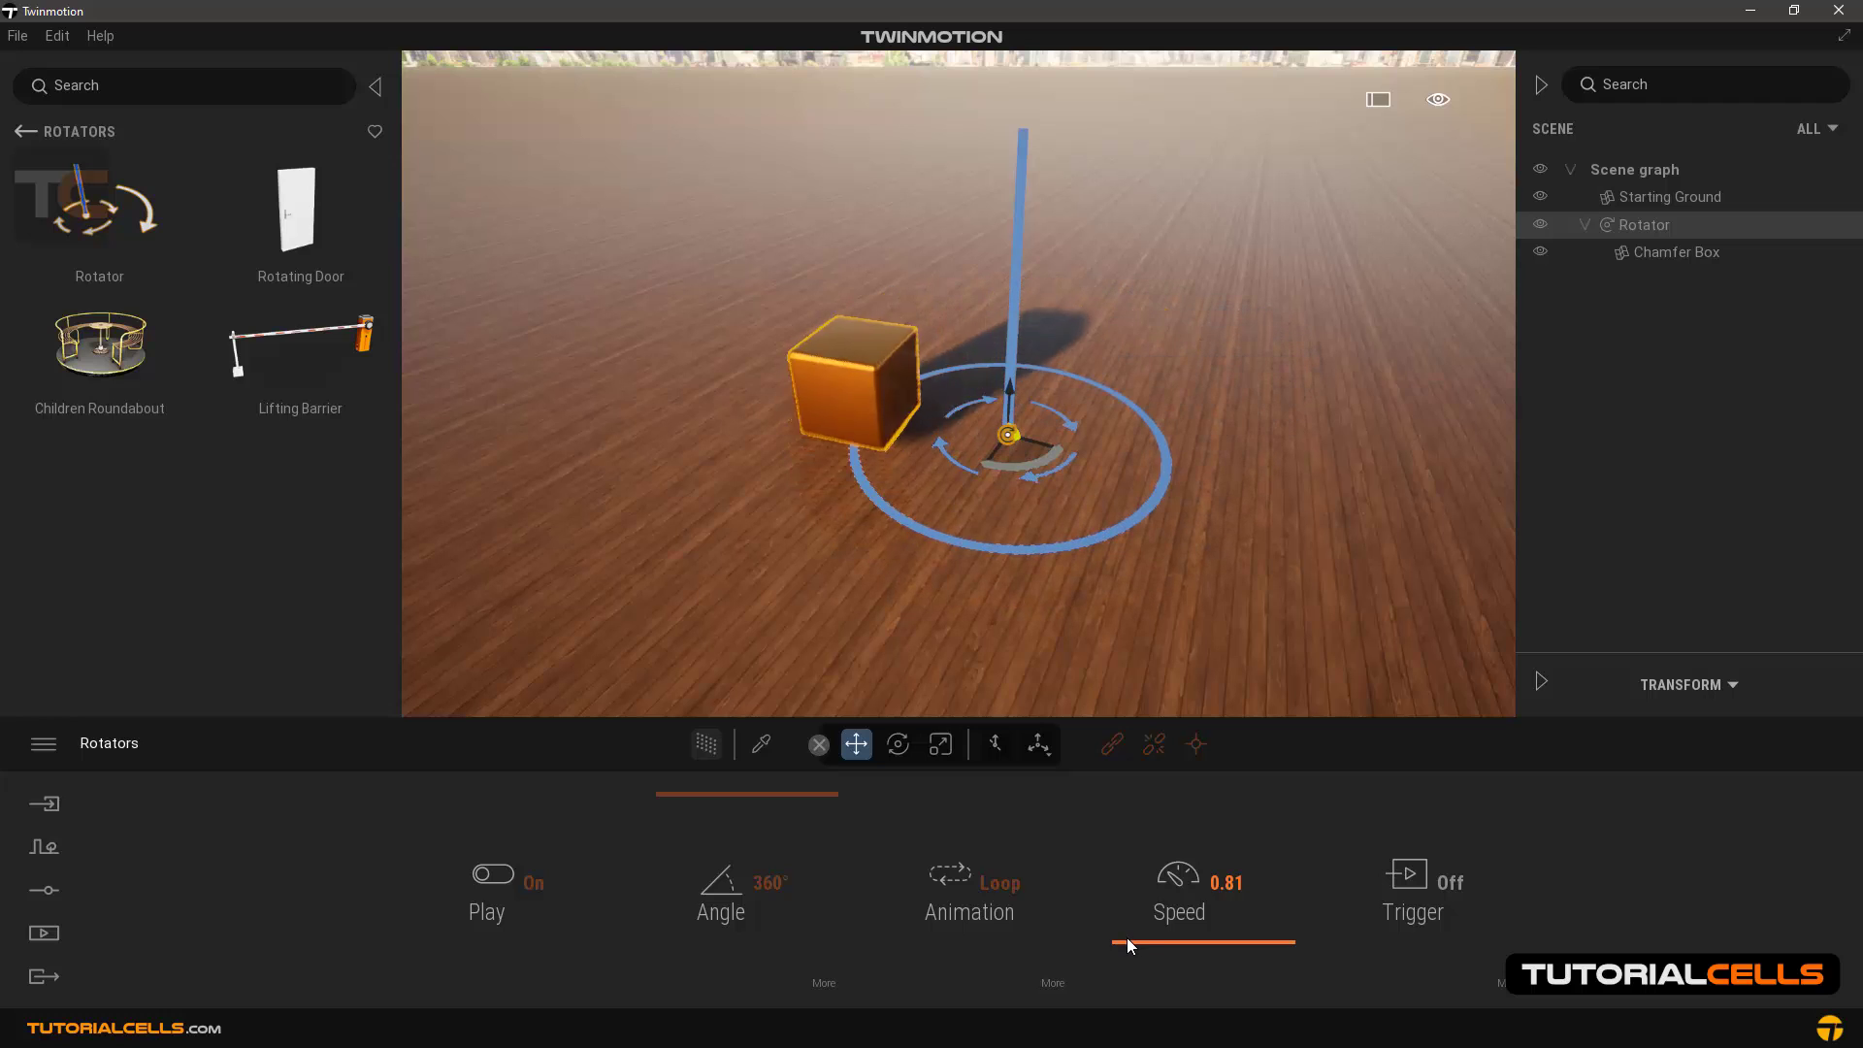
Set the Rotator's animation speed to 0.87
{"action": "left_click_drag", "start_coordinate": [1126, 937], "coordinate": [1137, 944]}
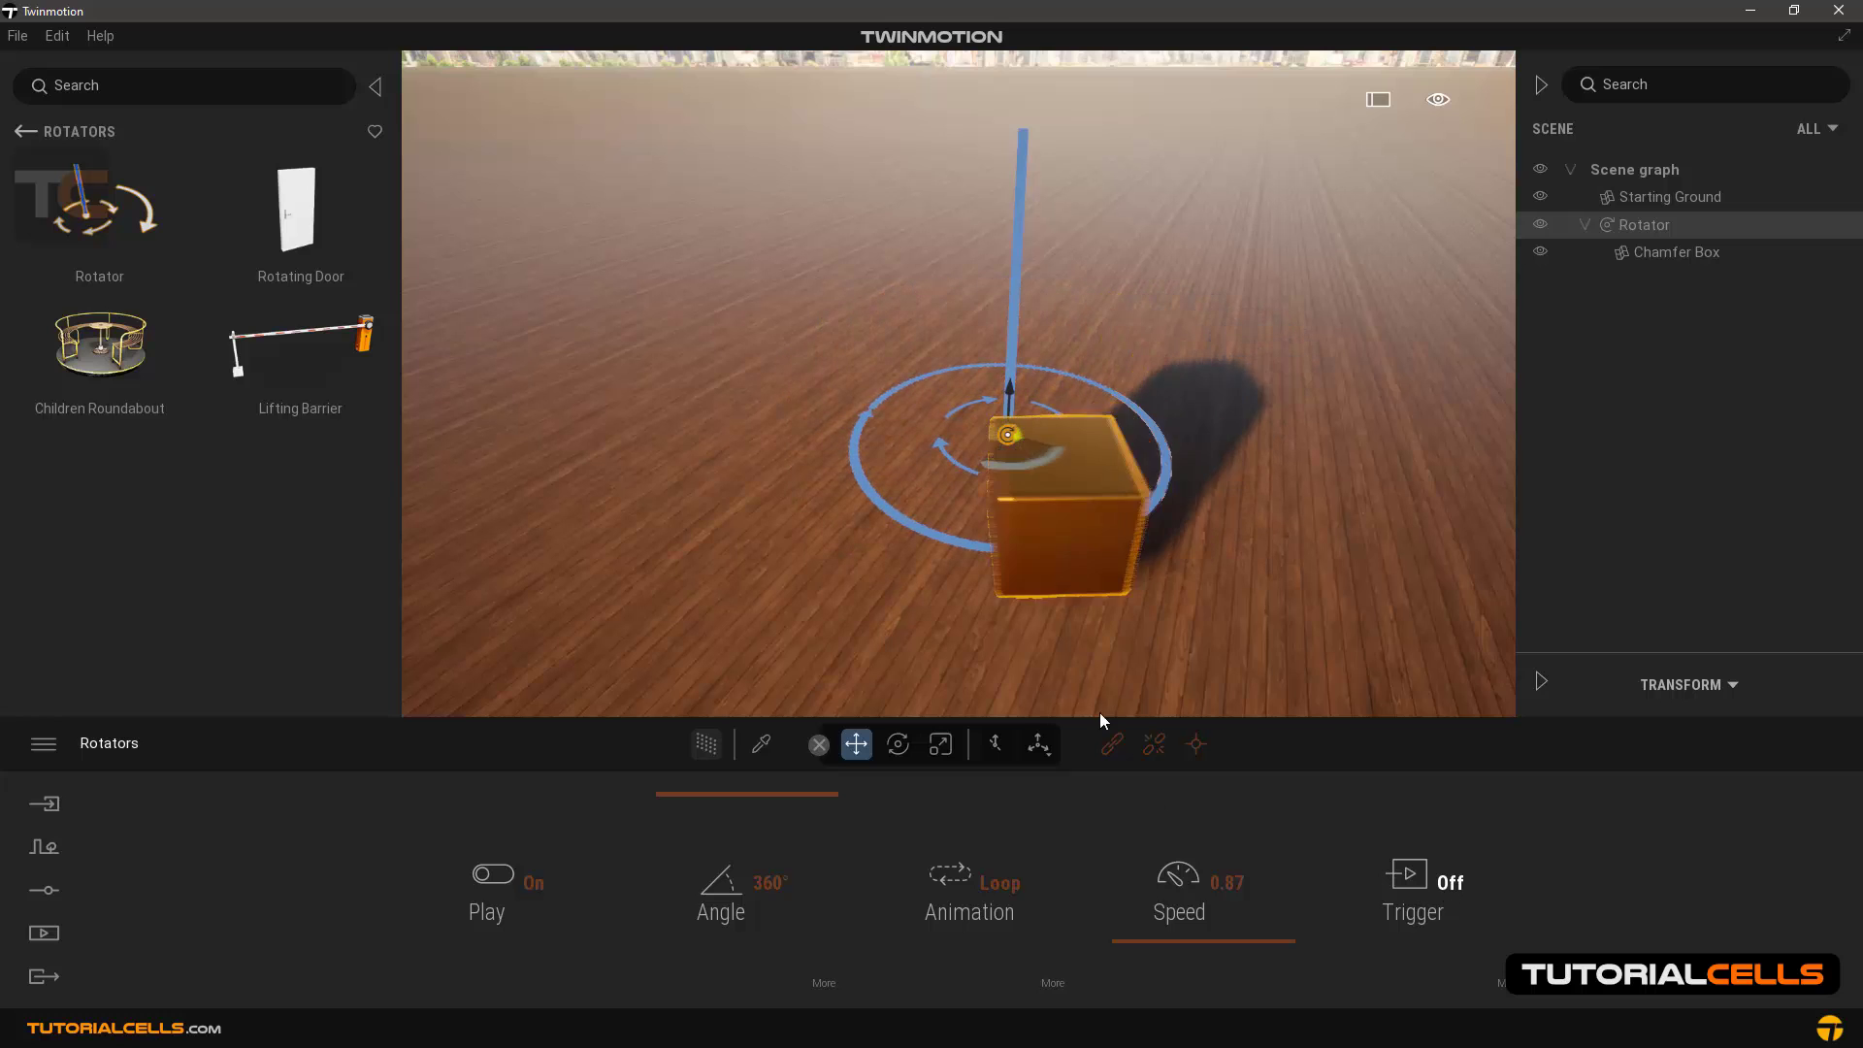
{"action": "scroll", "coordinate": [1062, 573], "scroll_direction": "down", "scroll_amount": 3}
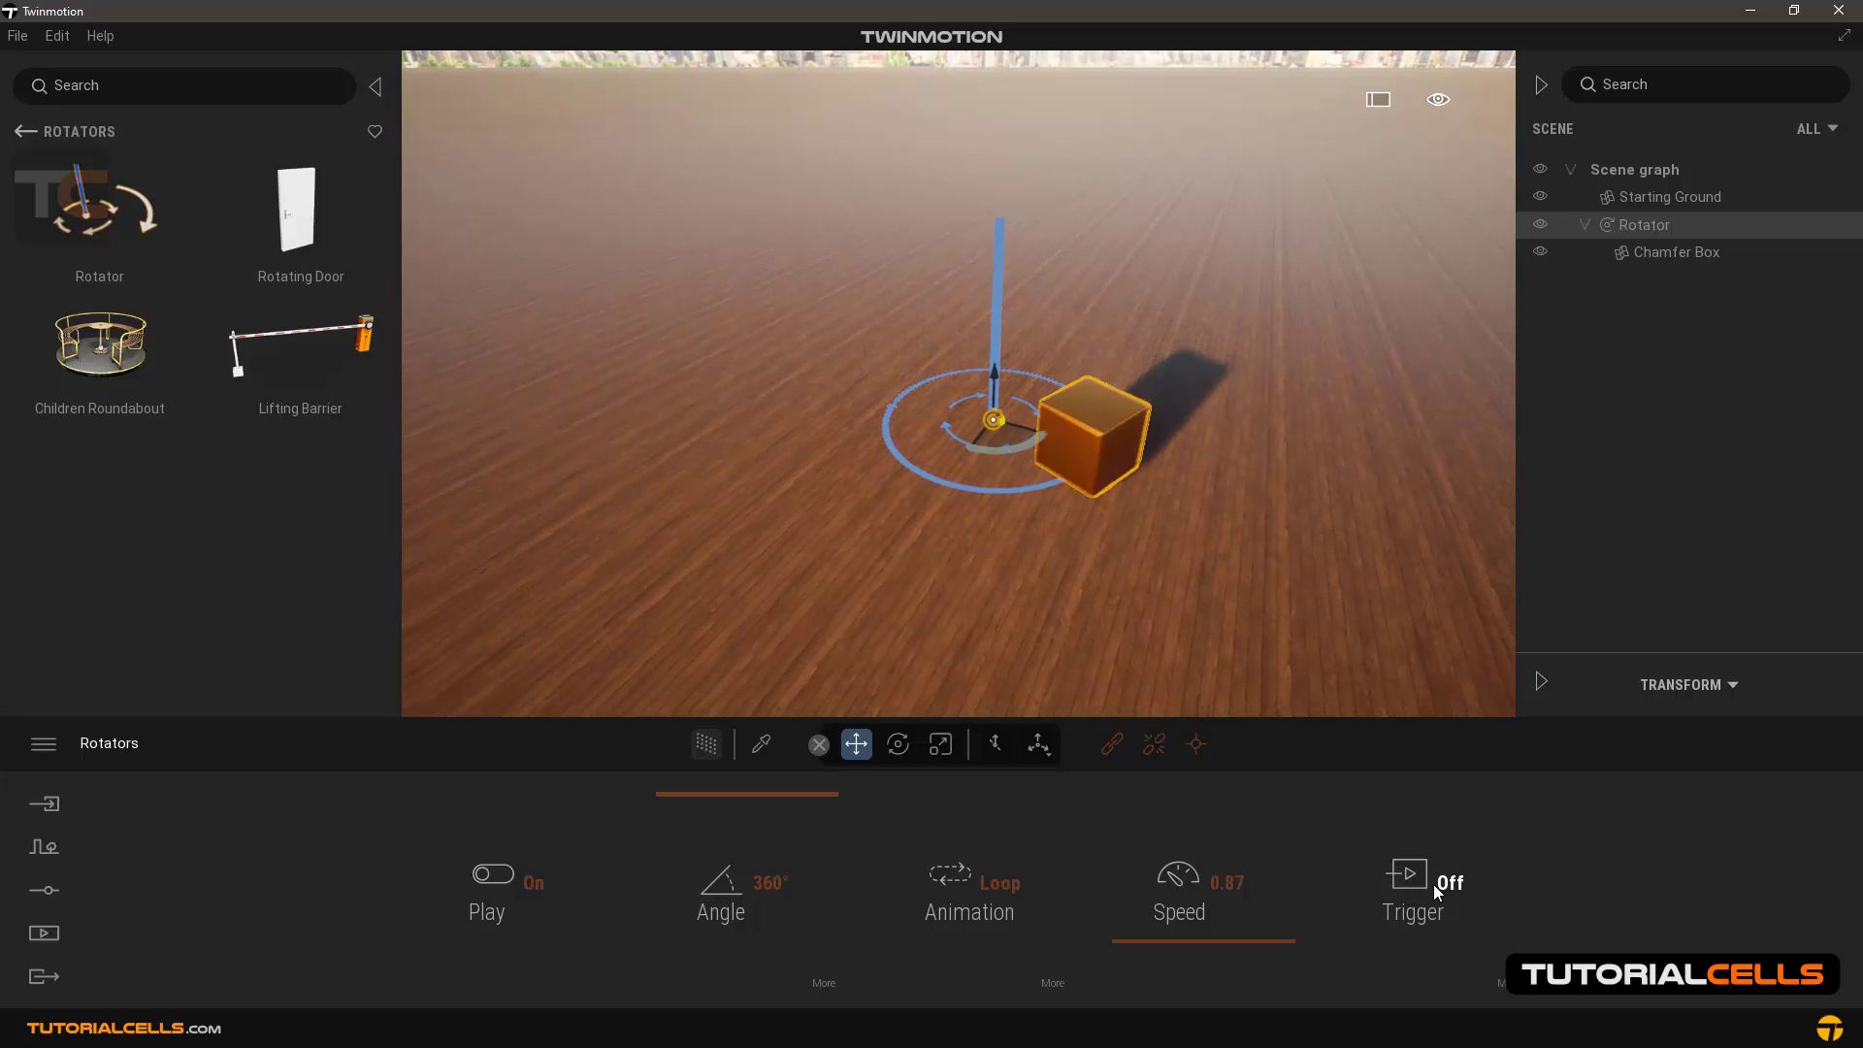
{"action": "scroll", "coordinate": [969, 391], "scroll_direction": "up", "scroll_amount": 4}
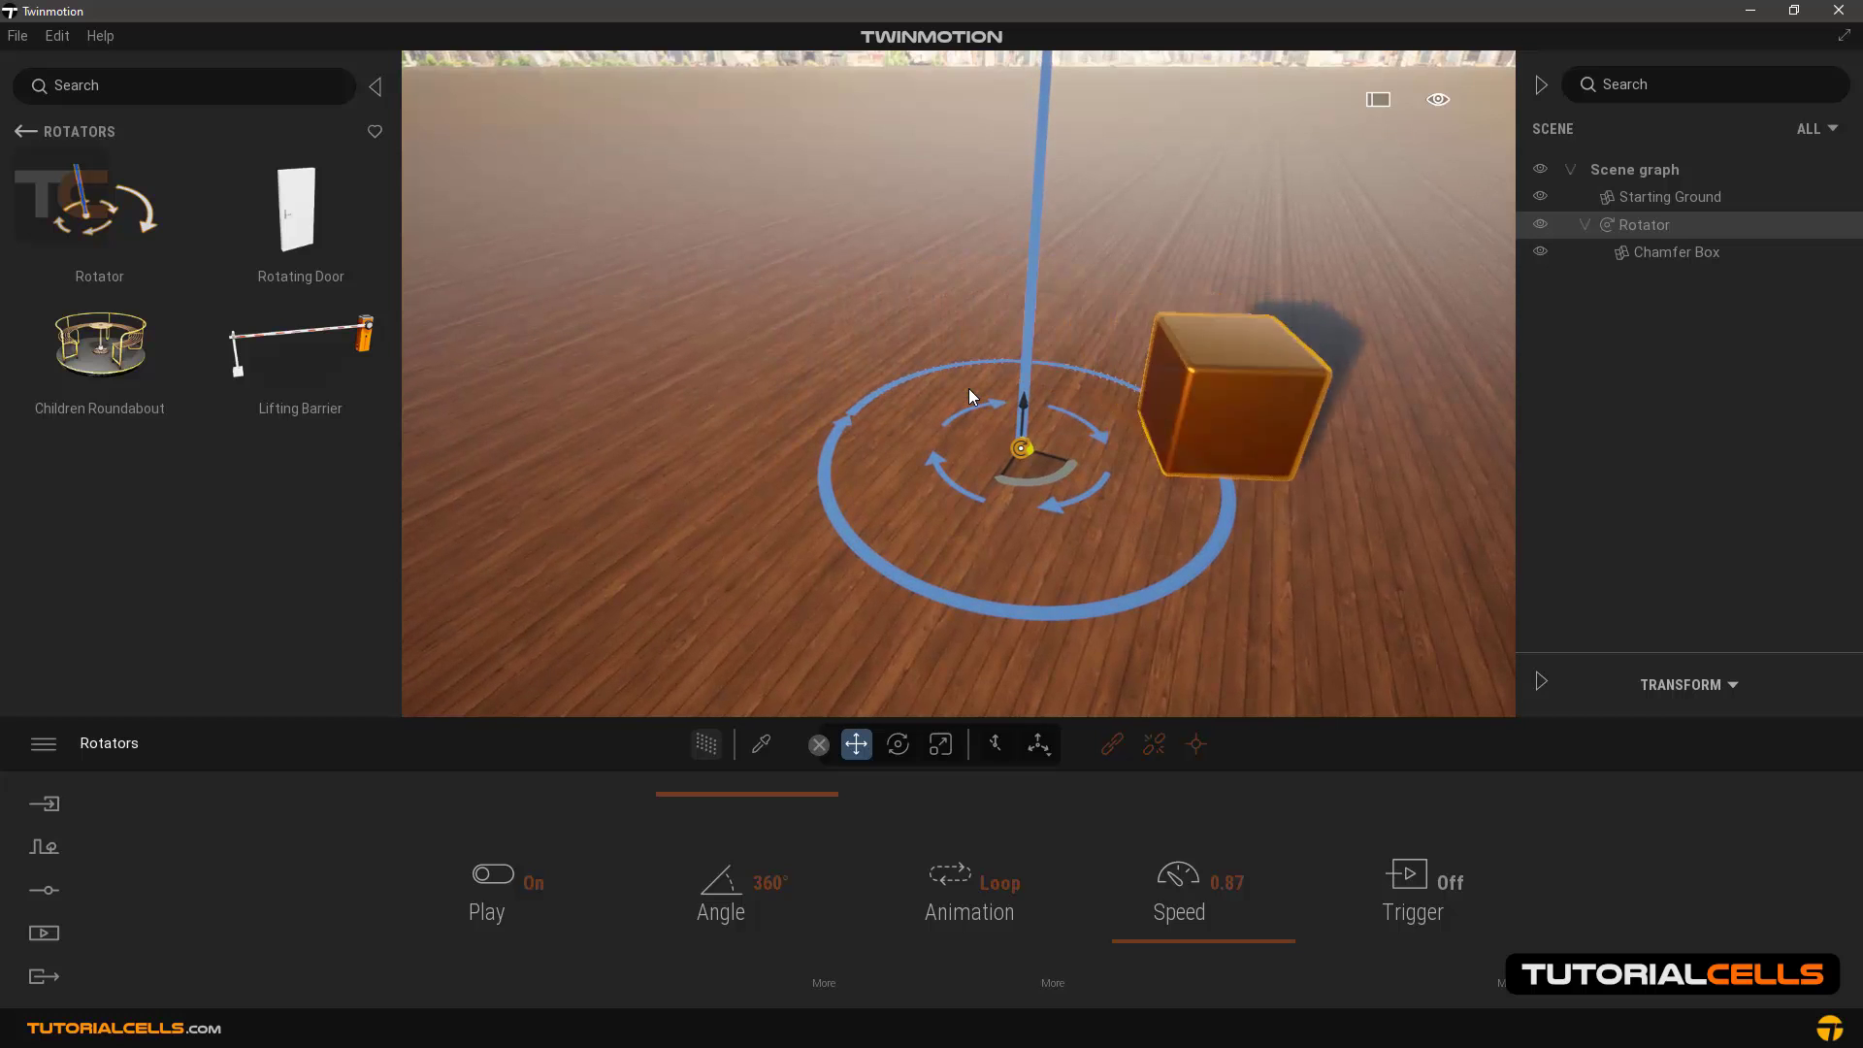
{"action": "scroll", "coordinate": [968, 391], "scroll_direction": "down", "scroll_amount": 5}
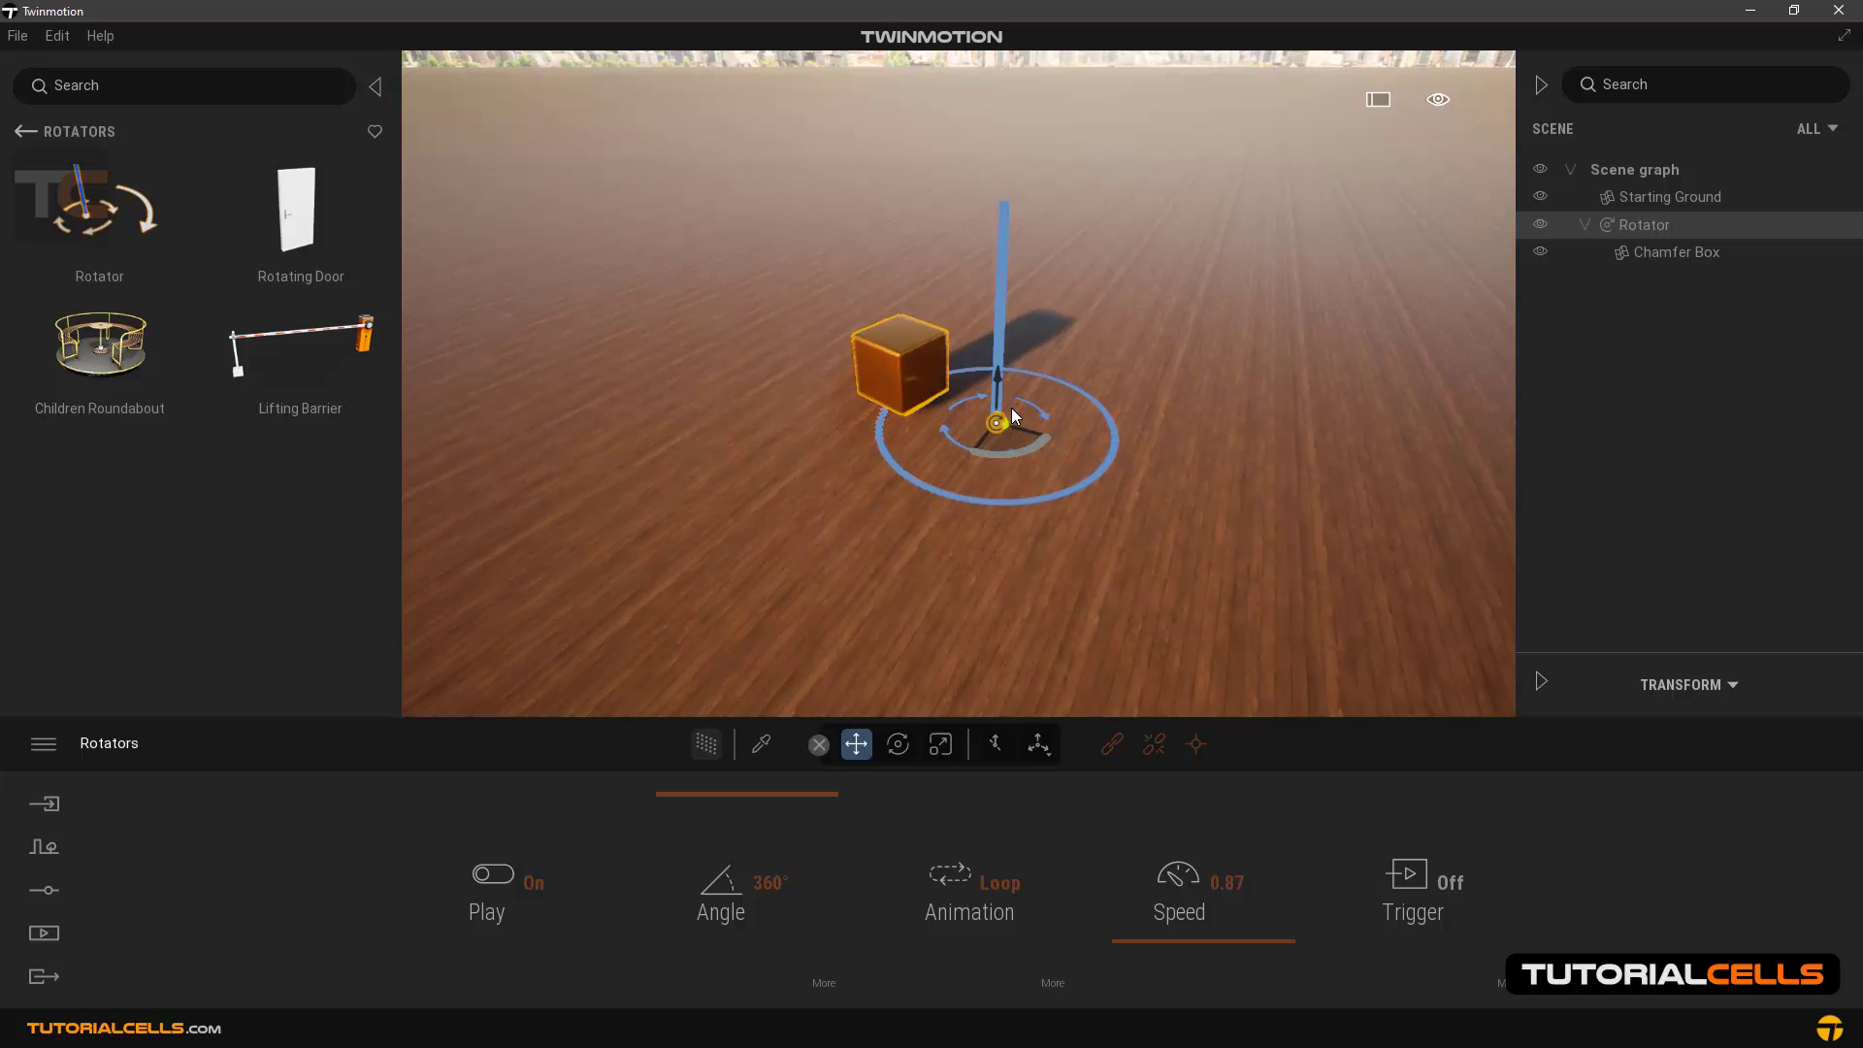
Turn on the Rotator's trigger with a 6.7 m trigger zone and test it by bringing the camera nearer and farther
{"action": "left_click", "coordinate": [1467, 888]}
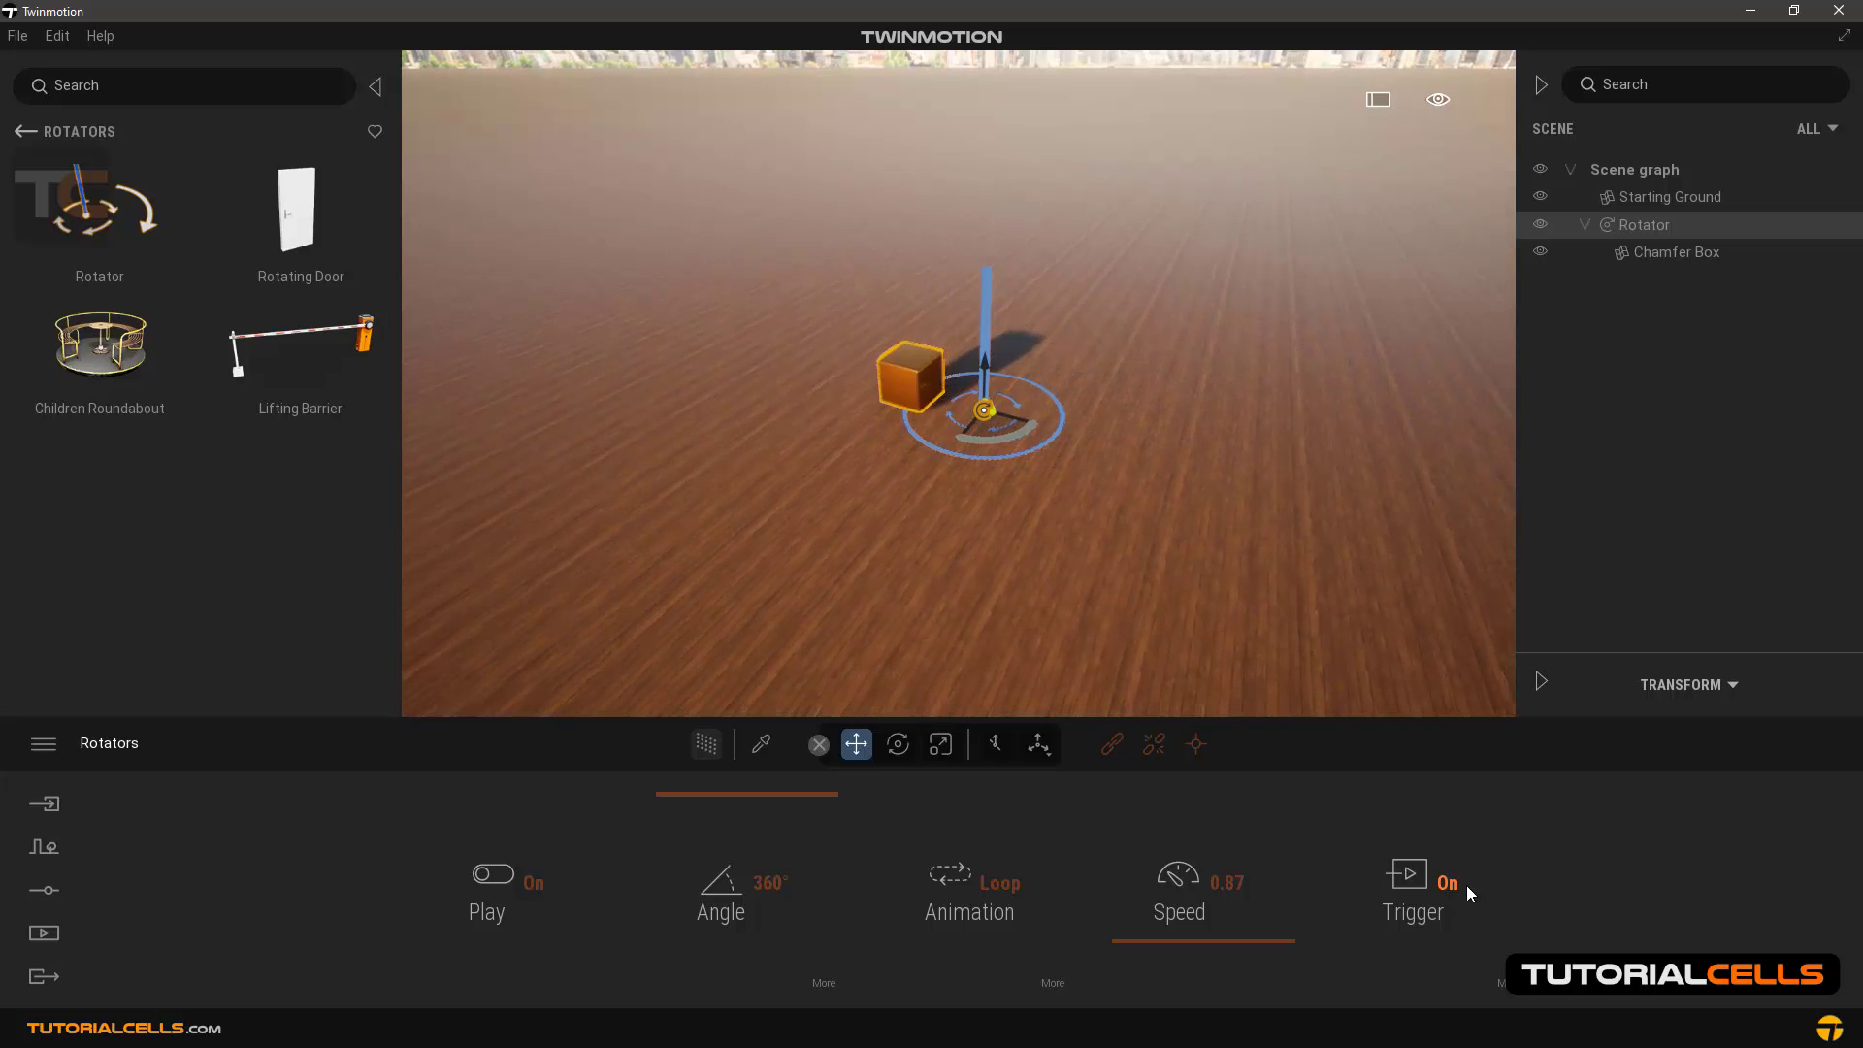
{"action": "left_click", "coordinate": [1504, 983]}
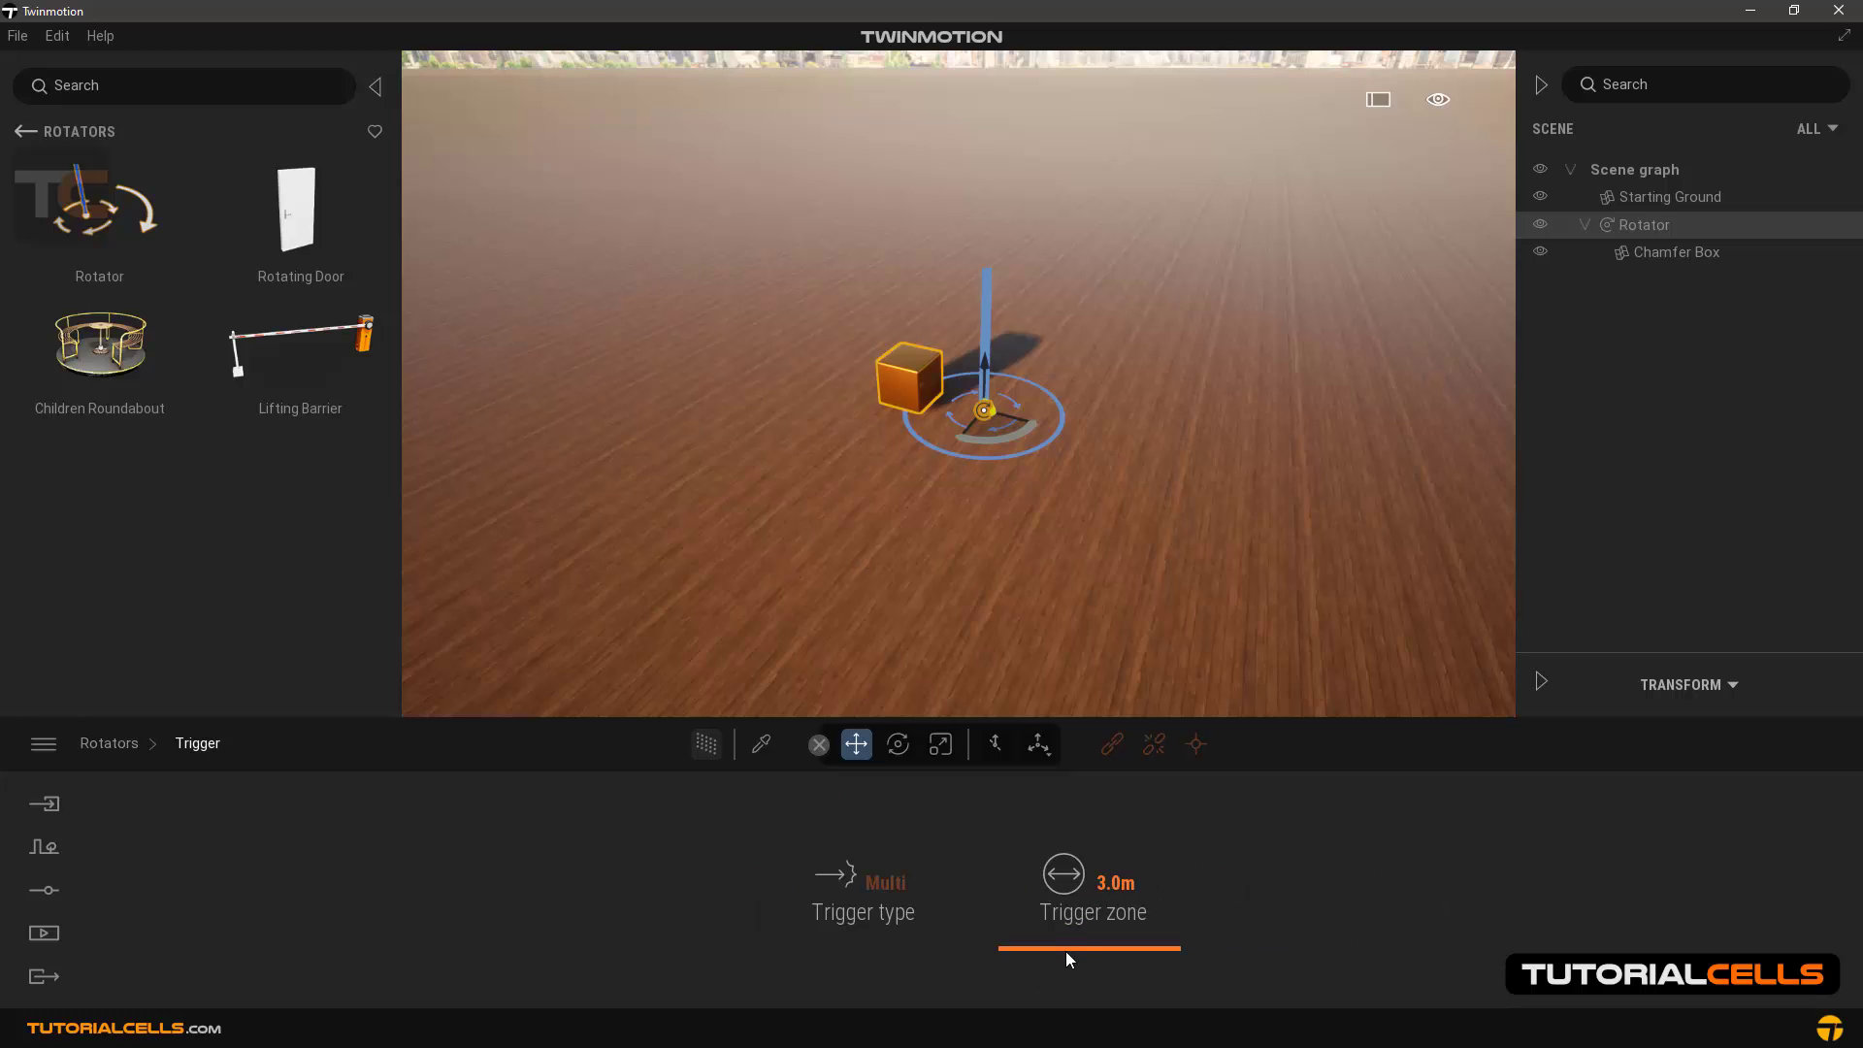
{"action": "left_click_drag", "start_coordinate": [1065, 951], "coordinate": [1063, 936]}
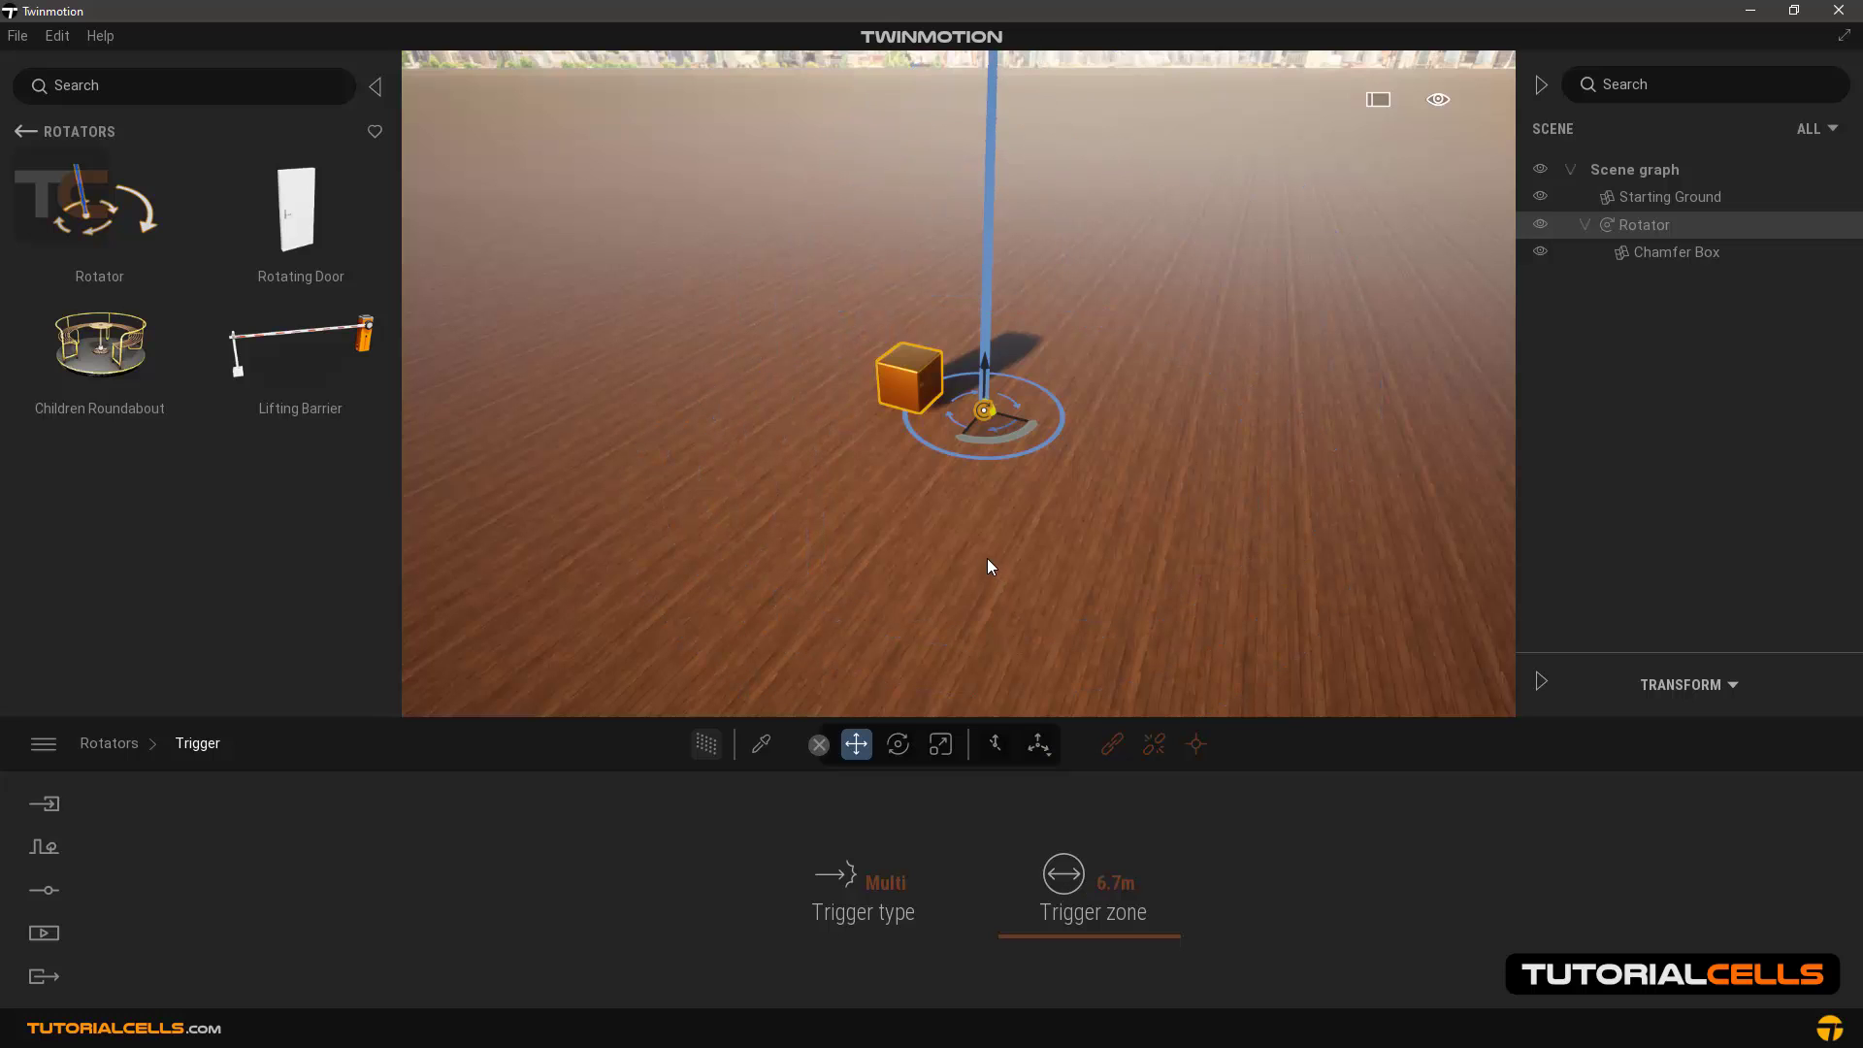
{"action": "right_click_drag", "start_coordinate": [988, 553], "coordinate": [1063, 573]}
{"action": "scroll", "coordinate": [988, 551], "scroll_direction": "up", "scroll_amount": 3}
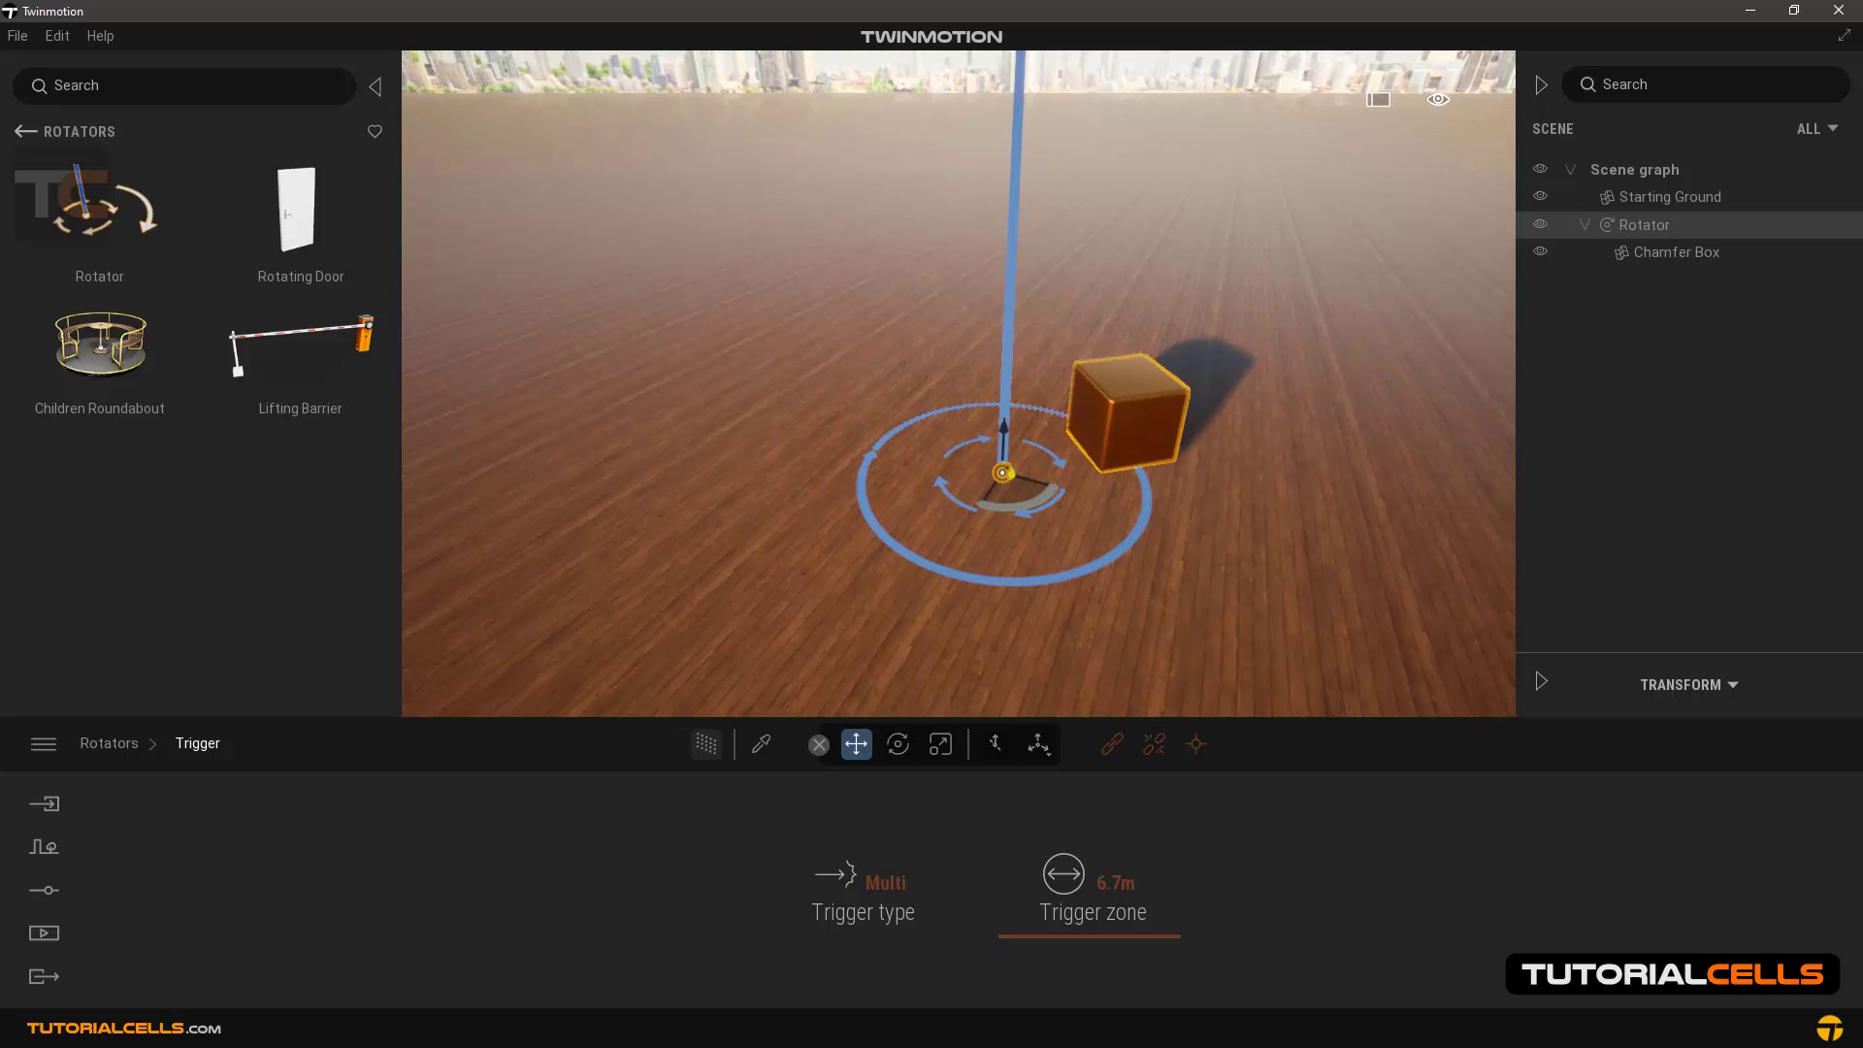
{"action": "key", "text": "s"}
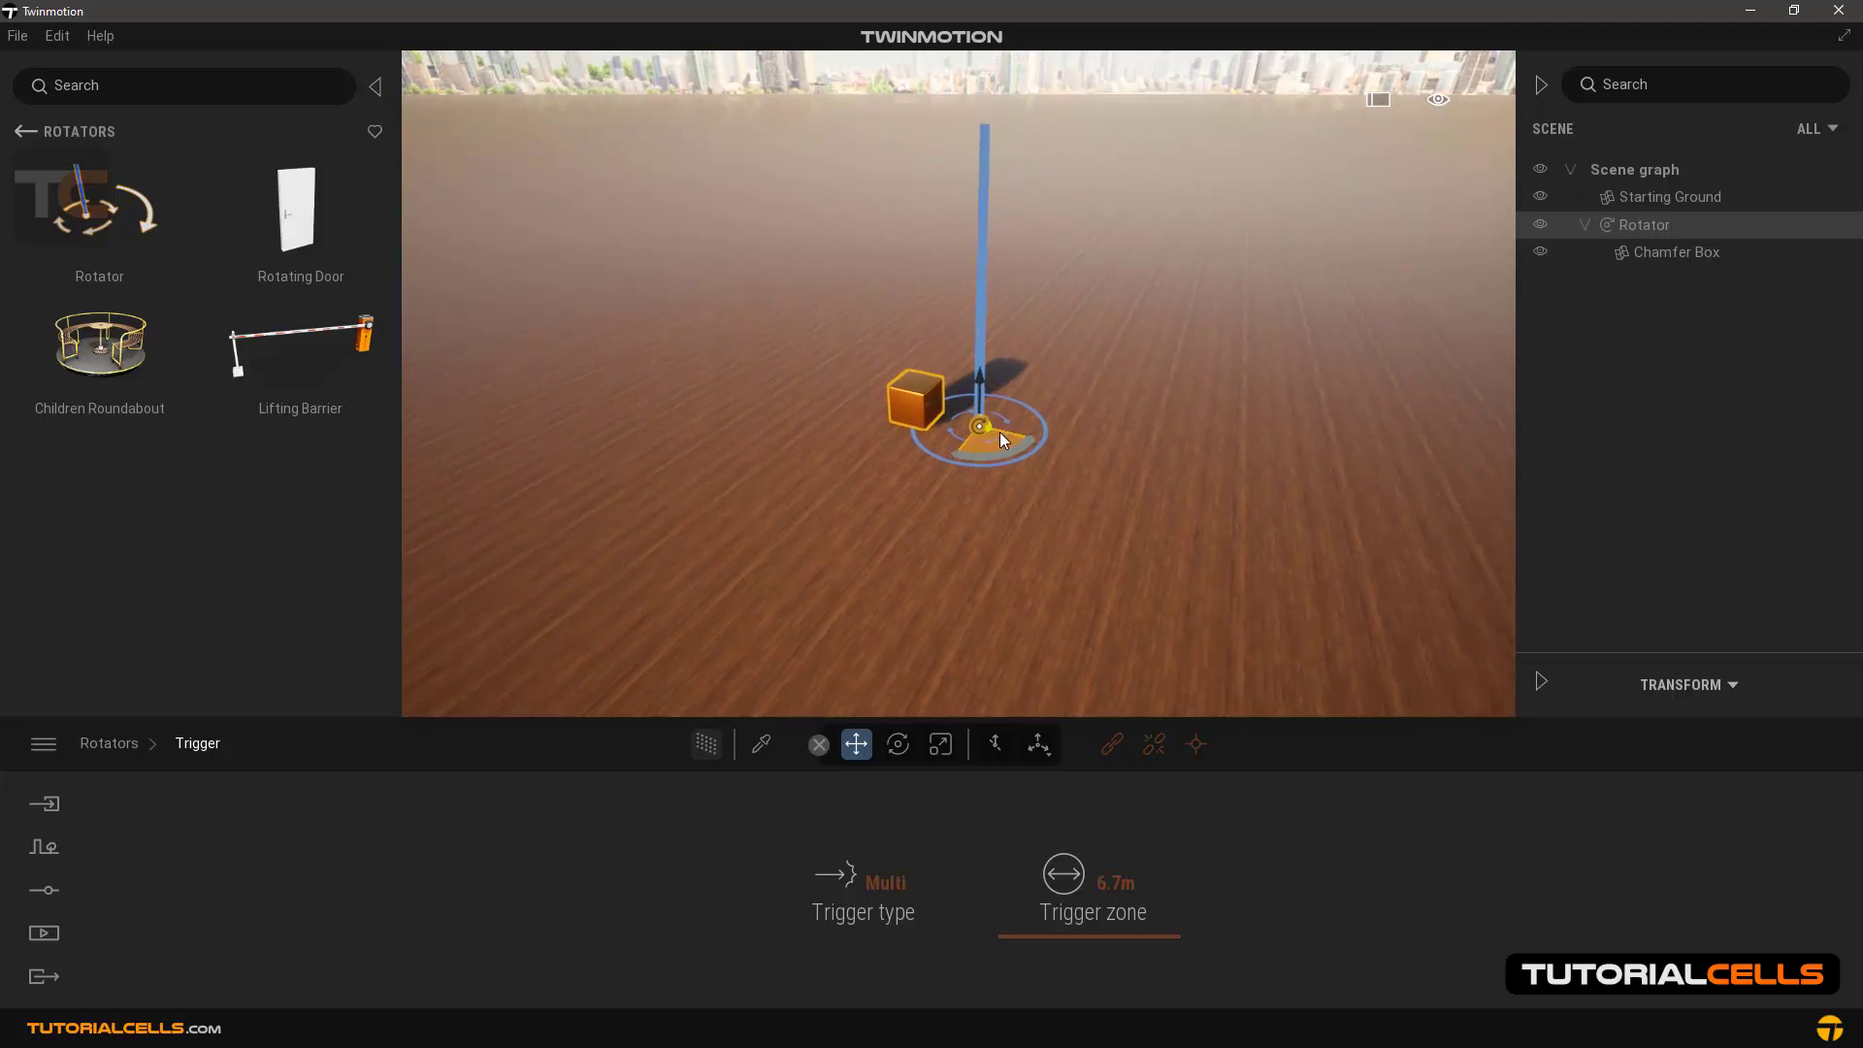
{"action": "scroll", "coordinate": [999, 432], "scroll_direction": "up", "scroll_amount": 5}
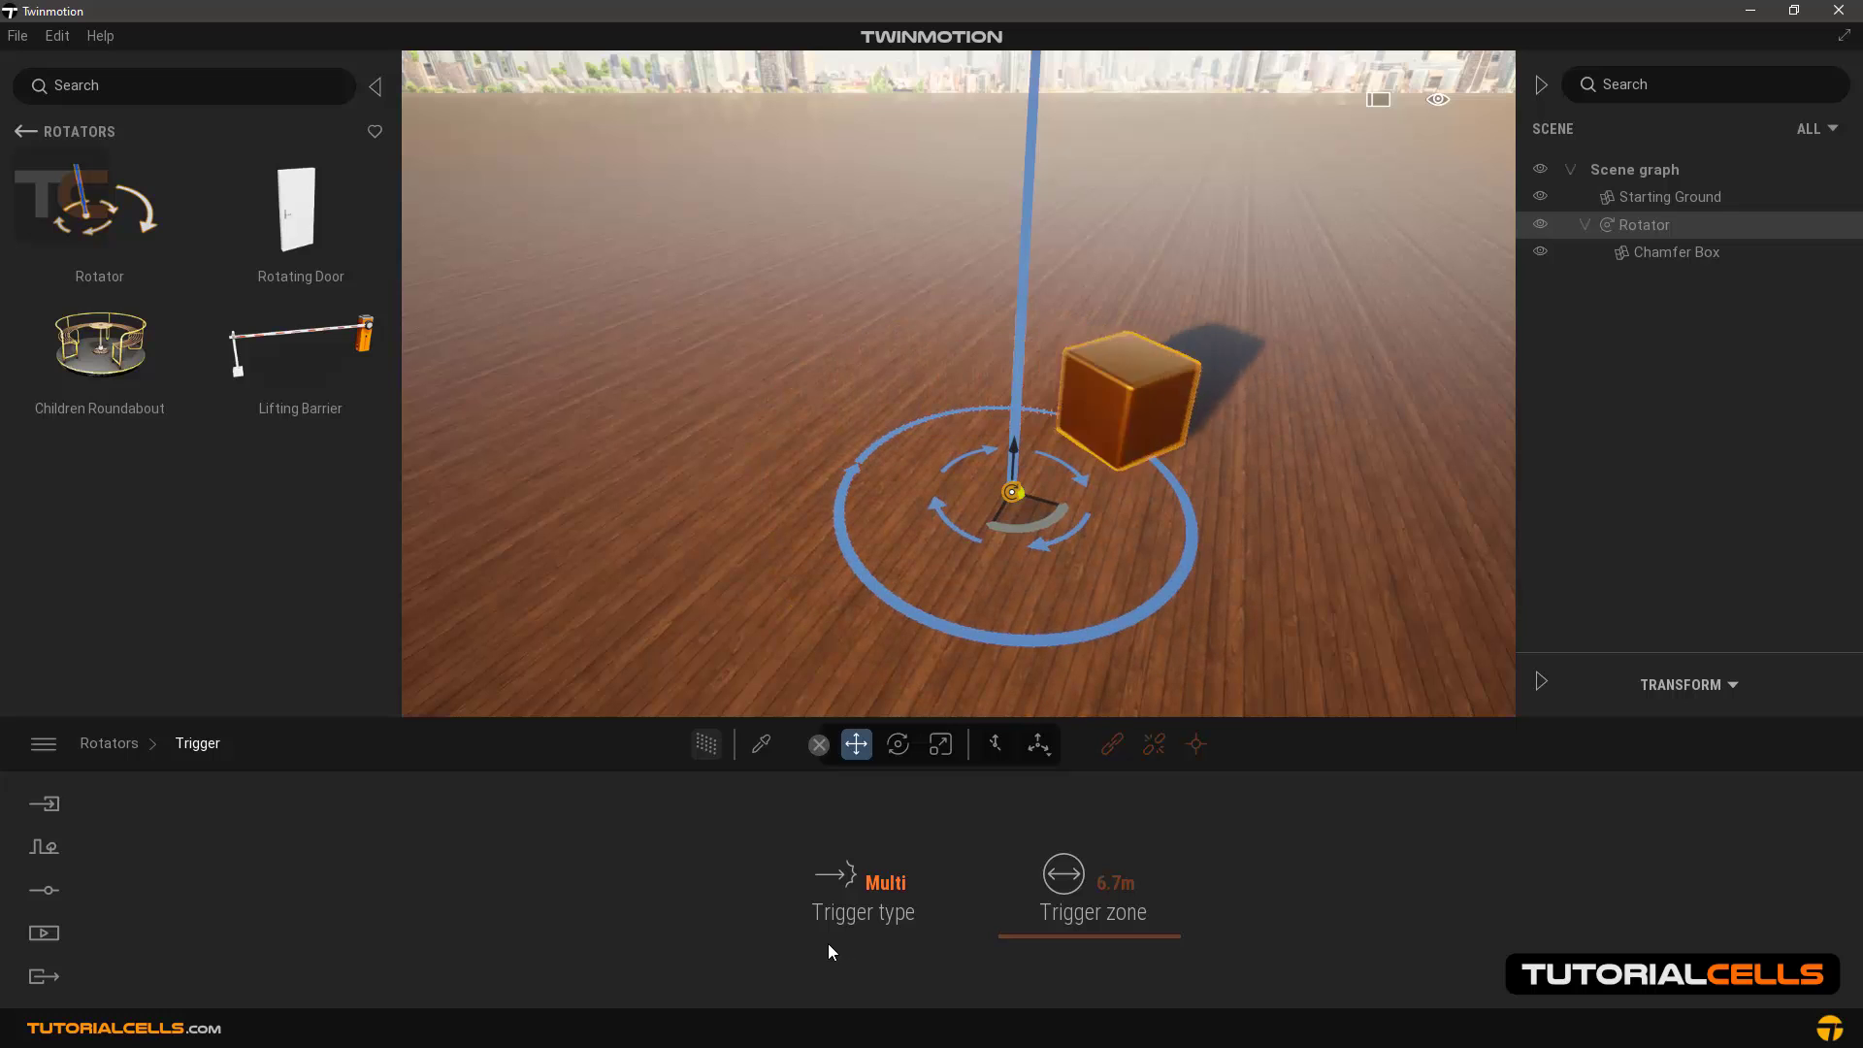
Review which trigger types can start the Rotator's animation
{"action": "left_click", "coordinate": [892, 887]}
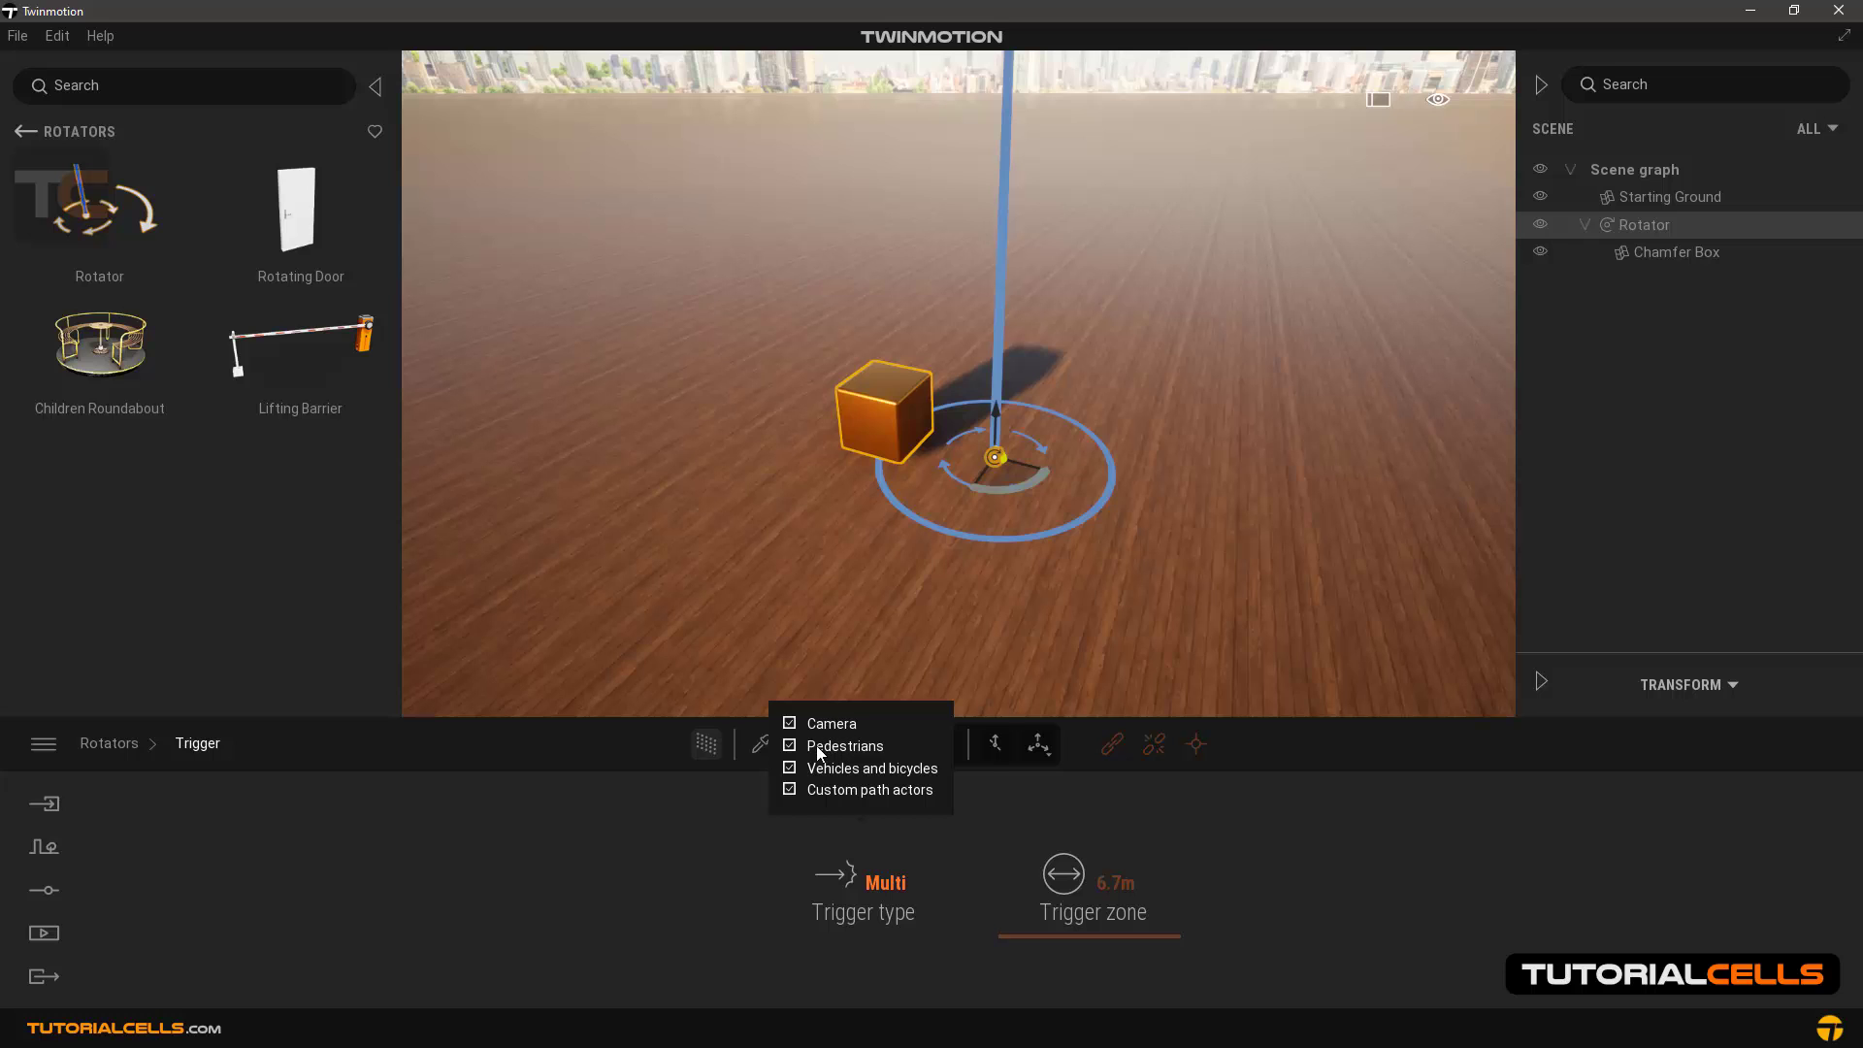
{"action": "right_click_drag", "start_coordinate": [929, 613], "coordinate": [862, 597]}
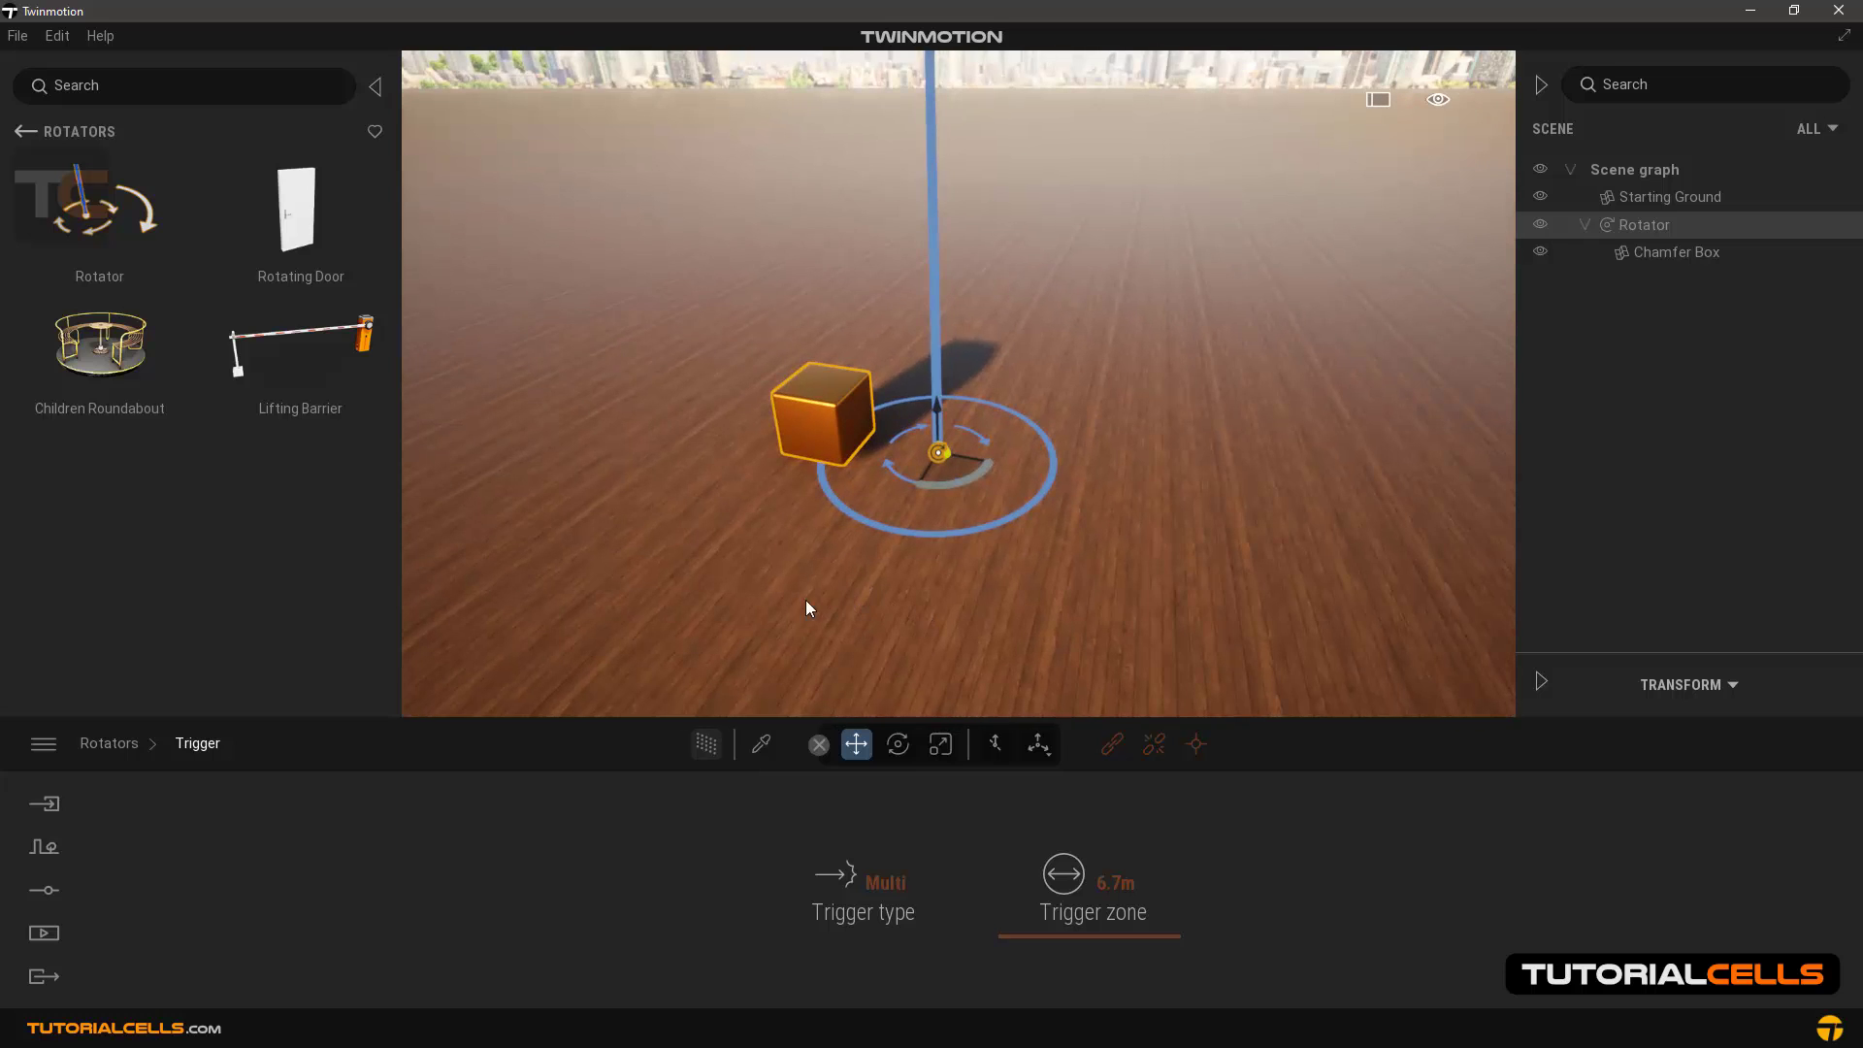
{"action": "scroll", "coordinate": [802, 610], "scroll_direction": "down", "scroll_amount": 5}
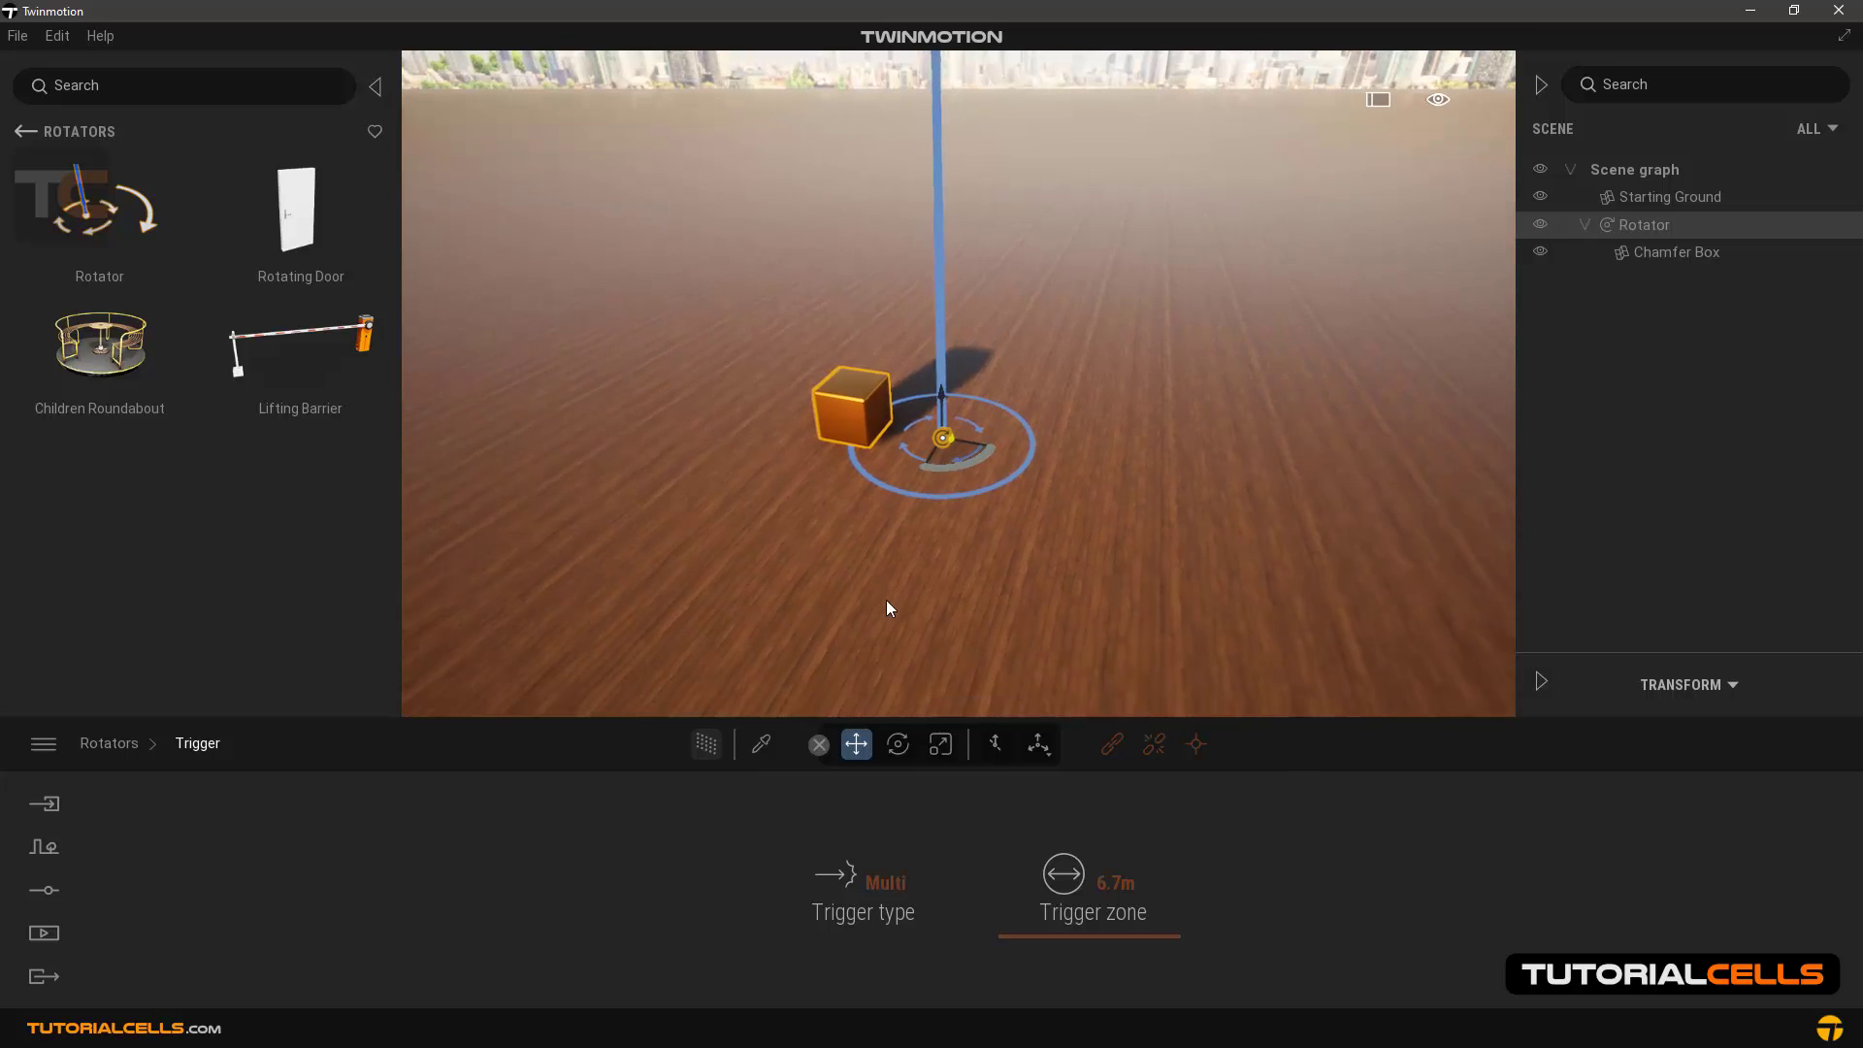
{"action": "left_click", "coordinate": [876, 893]}
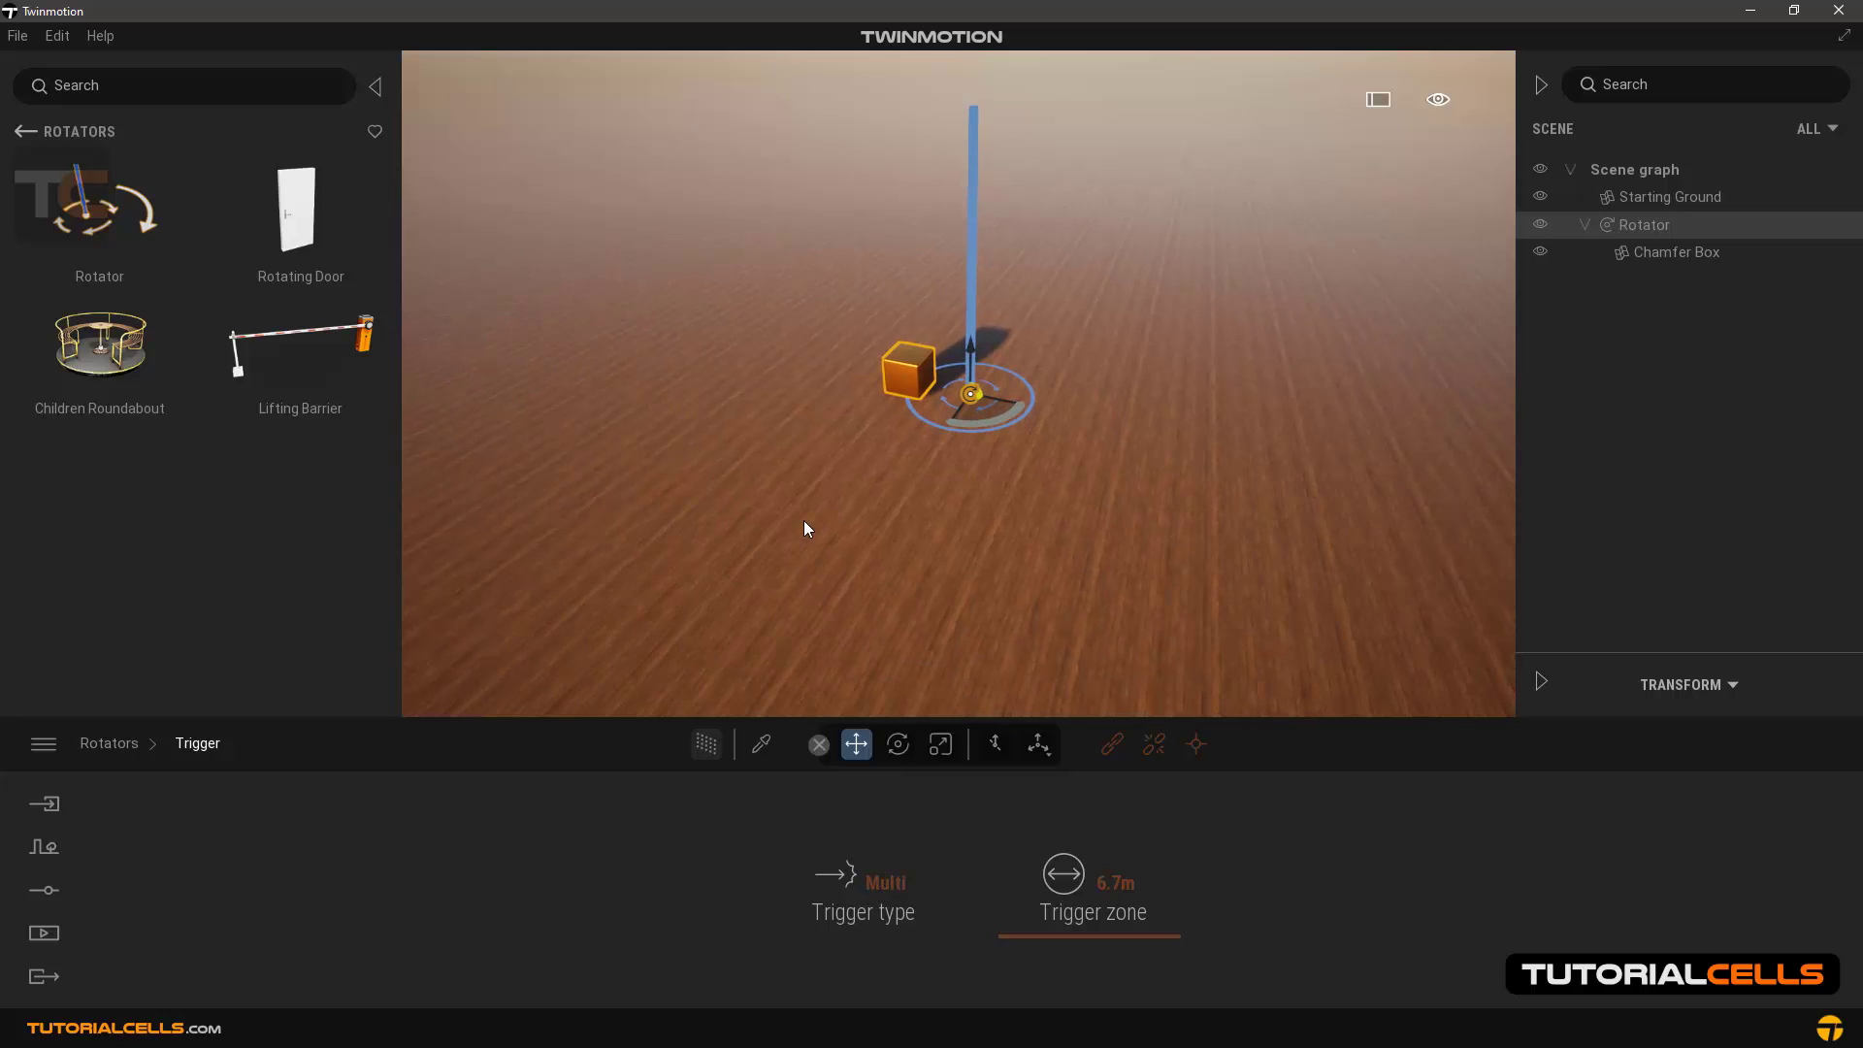
Try a straight character path running past the chamfer box and Rotator across the floor, and delete the path again
{"action": "left_click", "coordinate": [37, 848]}
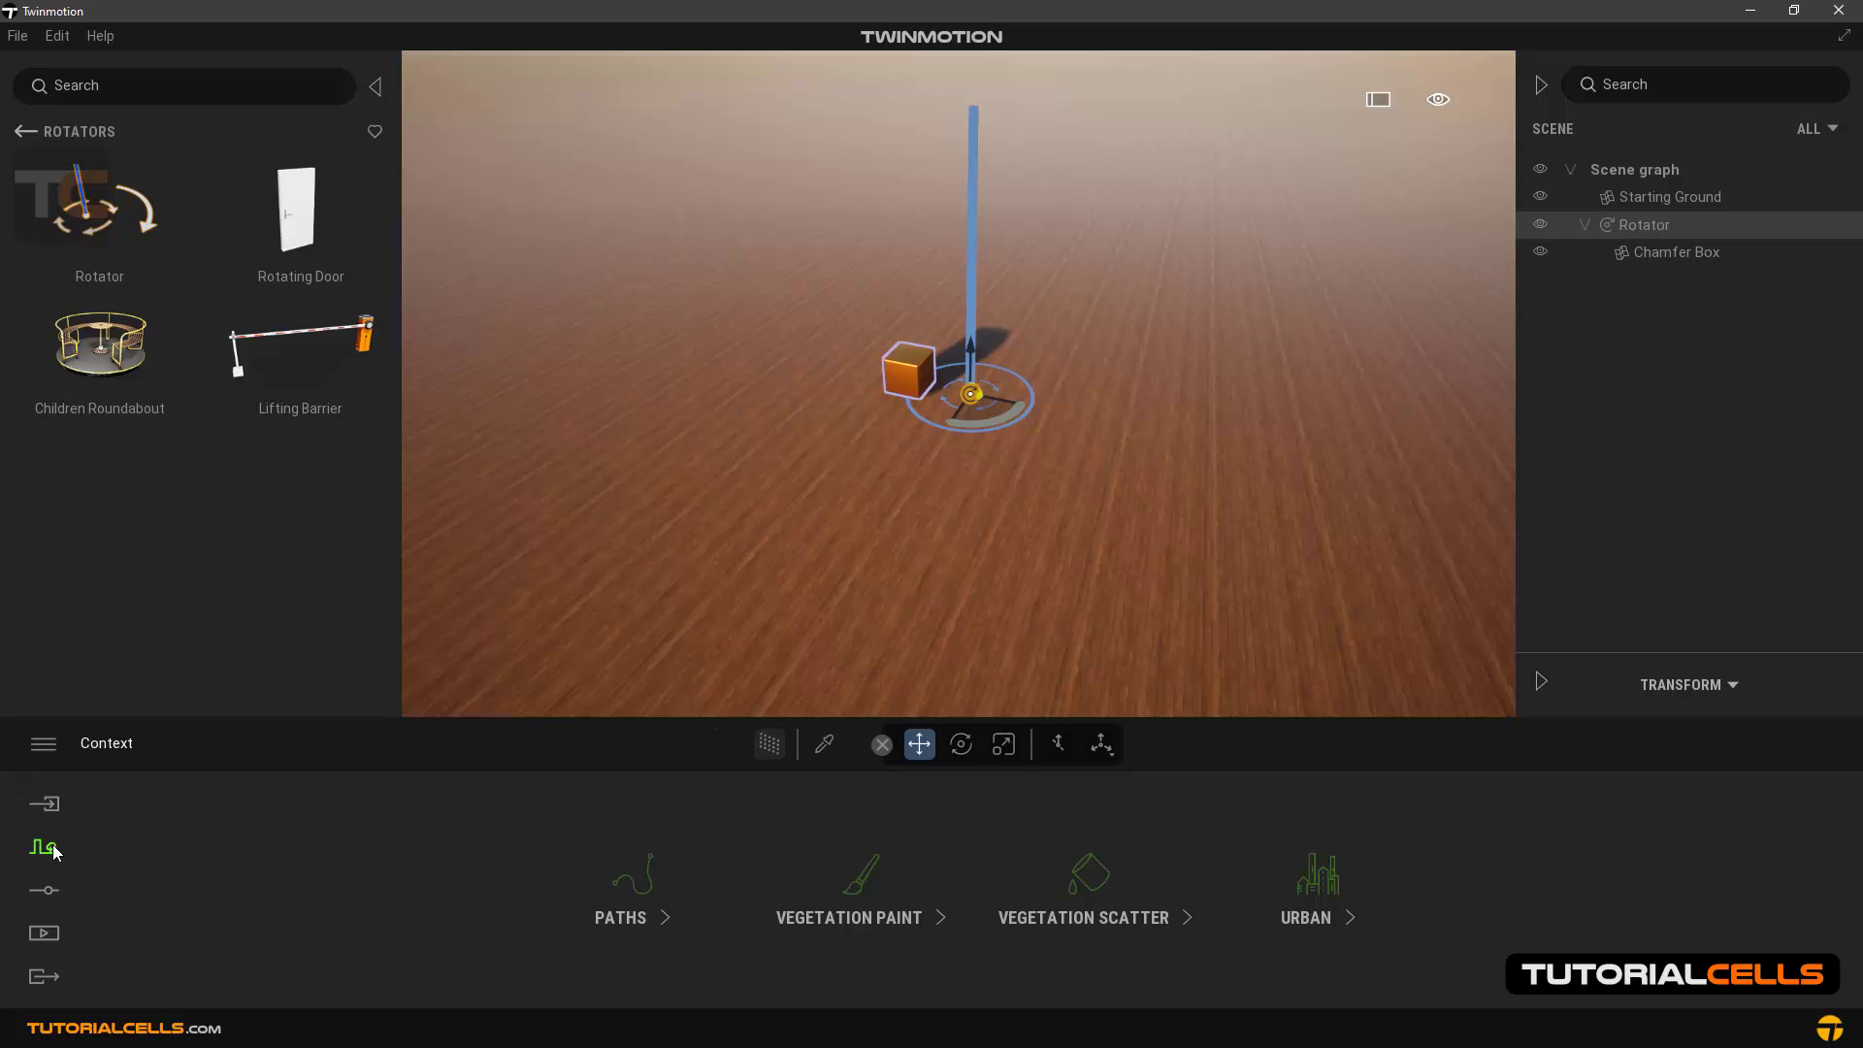
{"action": "left_click", "coordinate": [625, 869]}
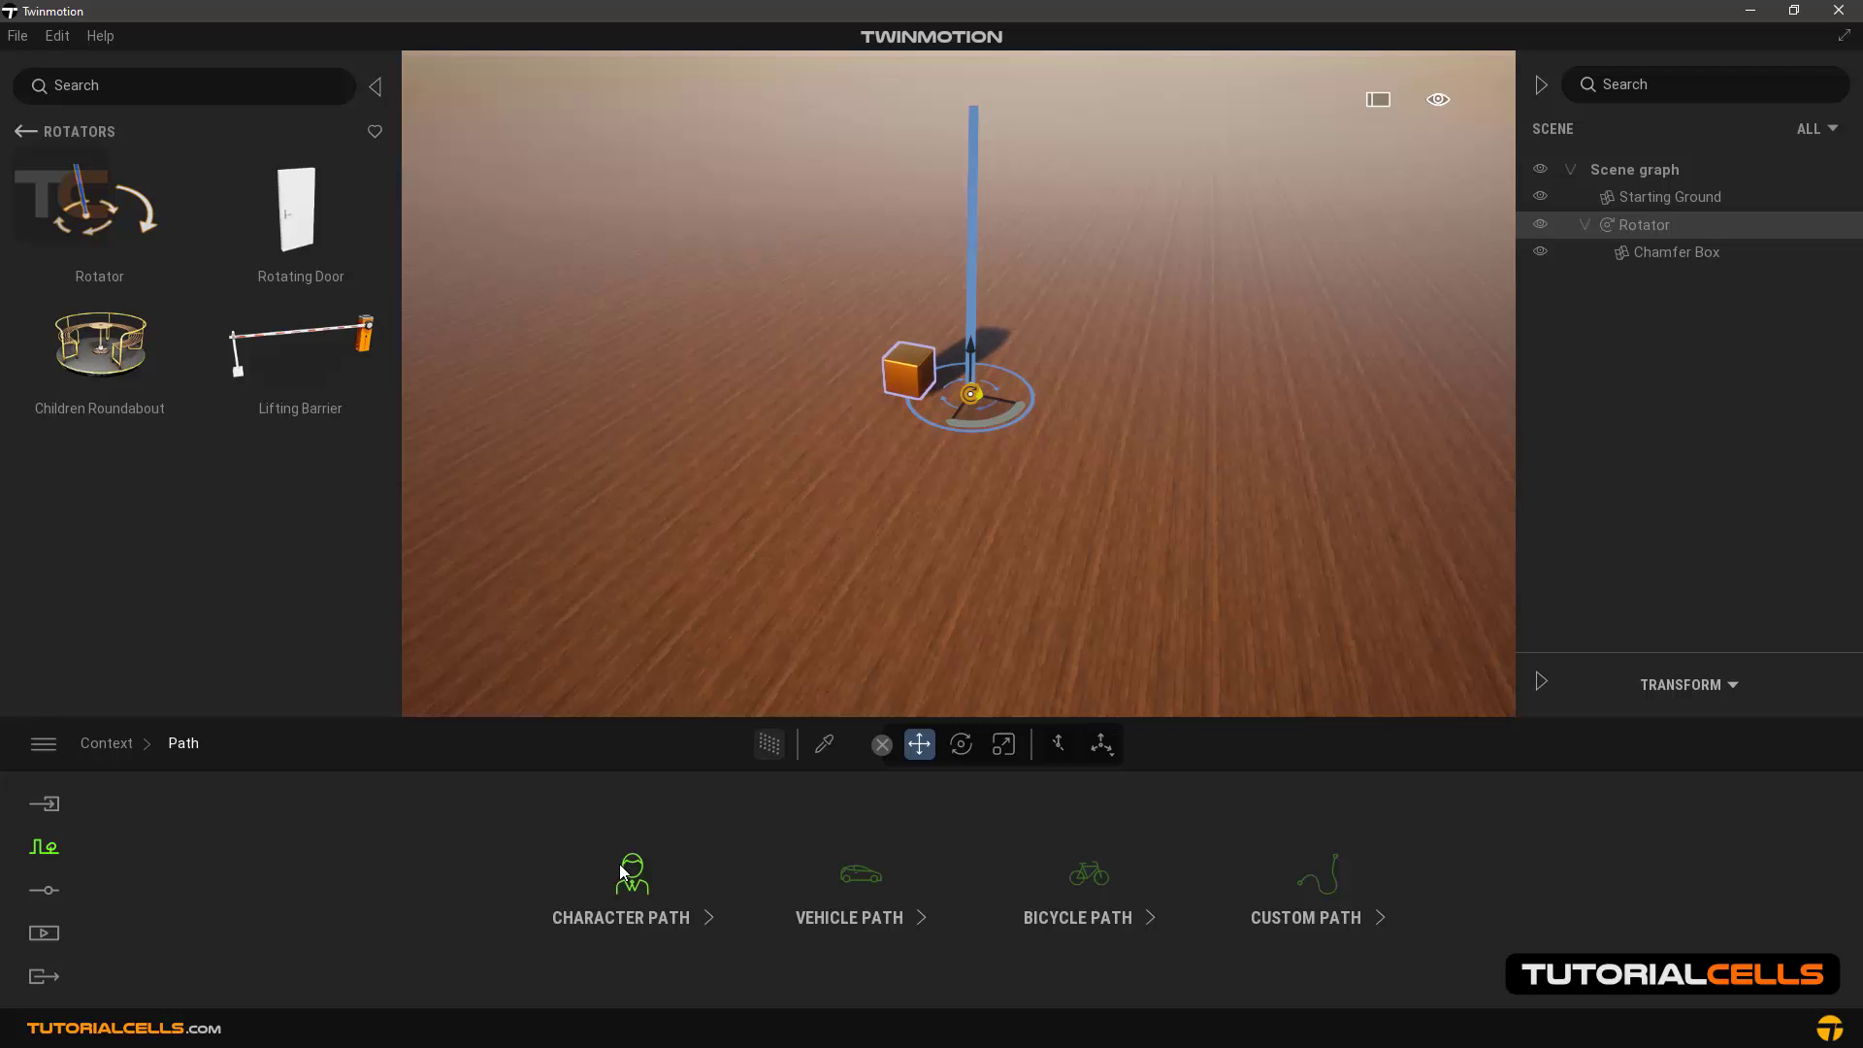
{"action": "left_click", "coordinate": [626, 873]}
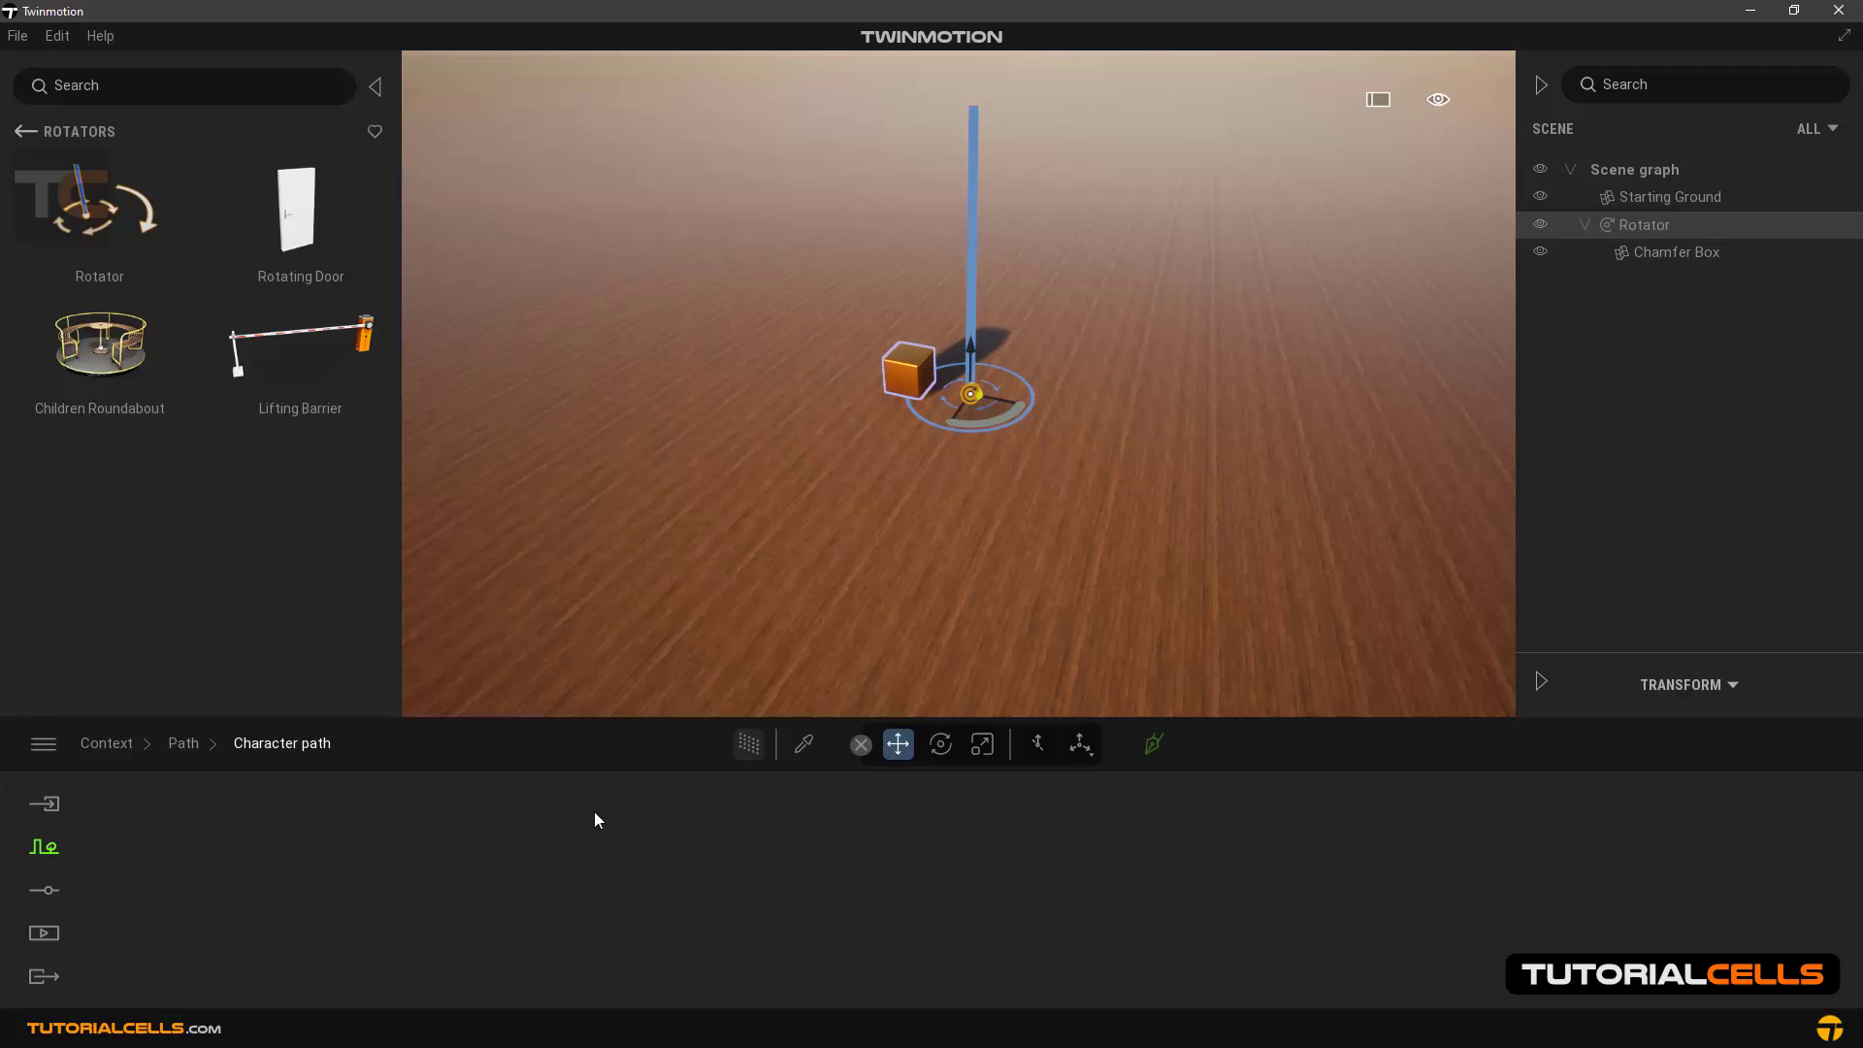
{"action": "left_click", "coordinate": [1156, 745]}
{"action": "left_click", "coordinate": [490, 608]}
{"action": "left_click", "coordinate": [1081, 401]}
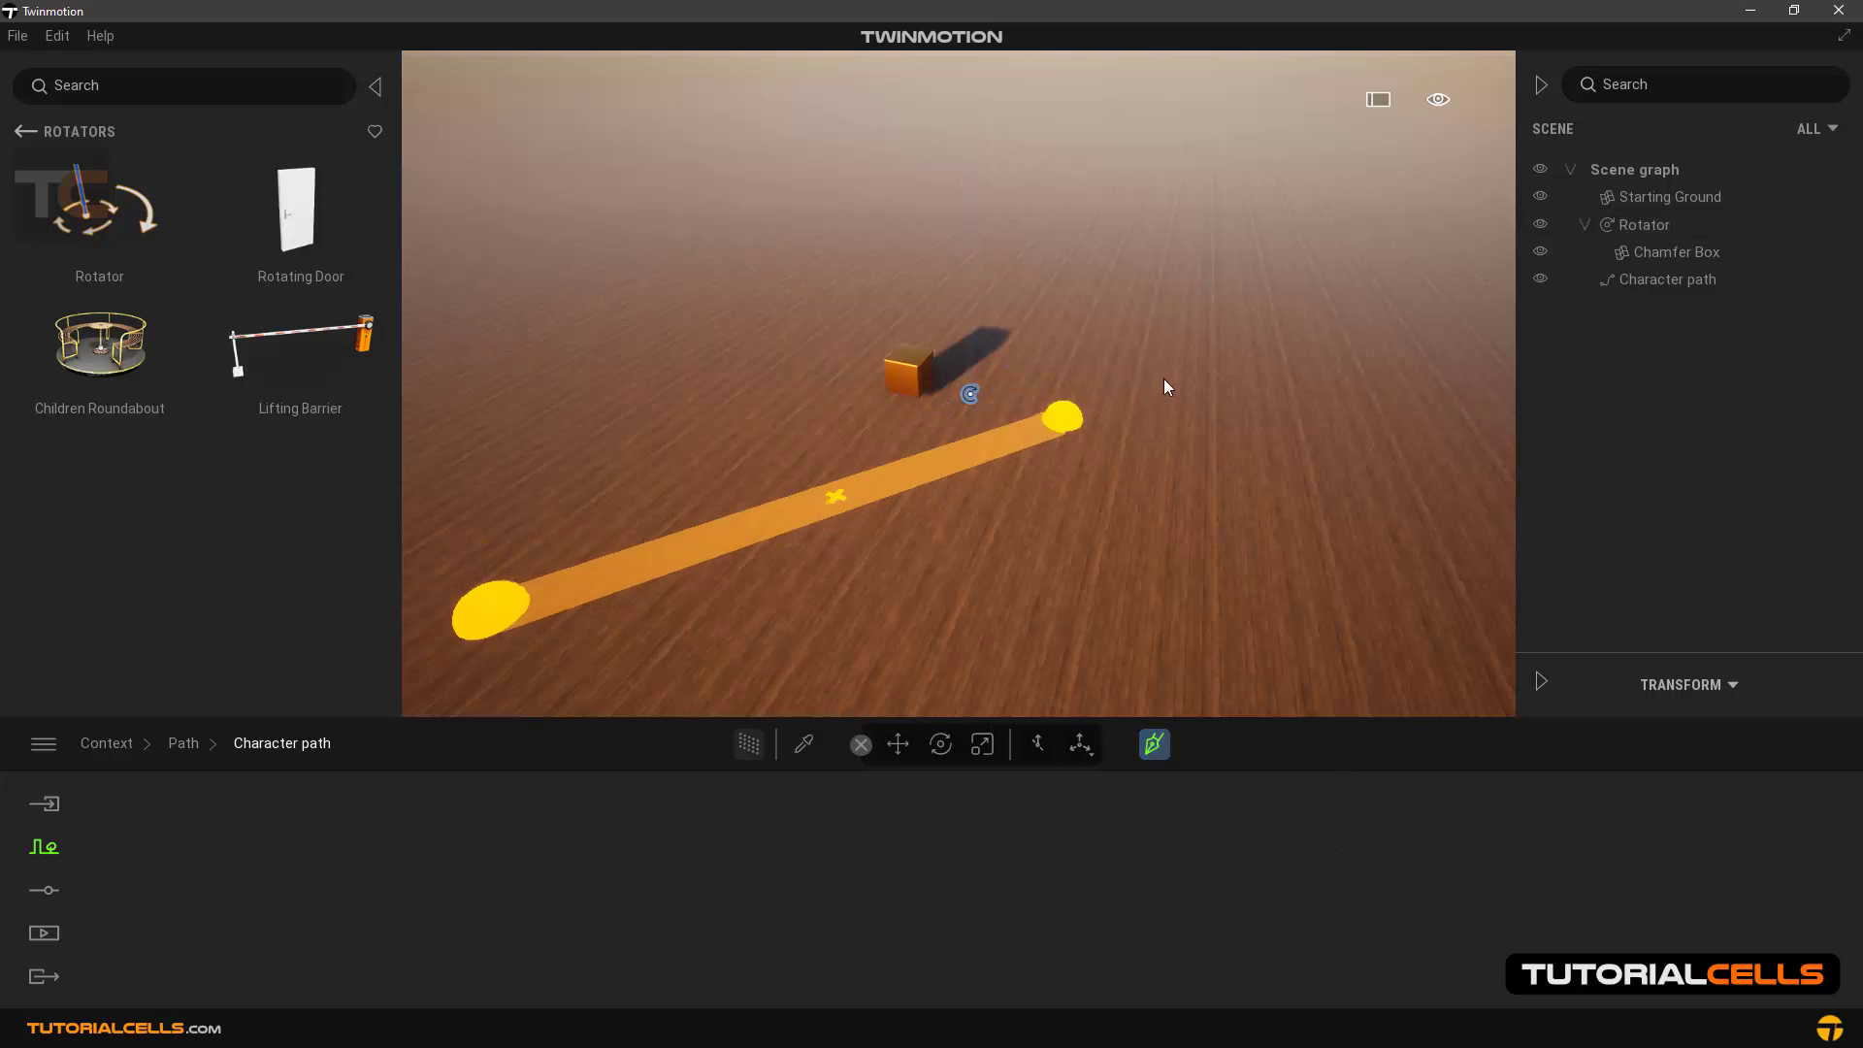
{"action": "left_click", "coordinate": [1413, 254]}
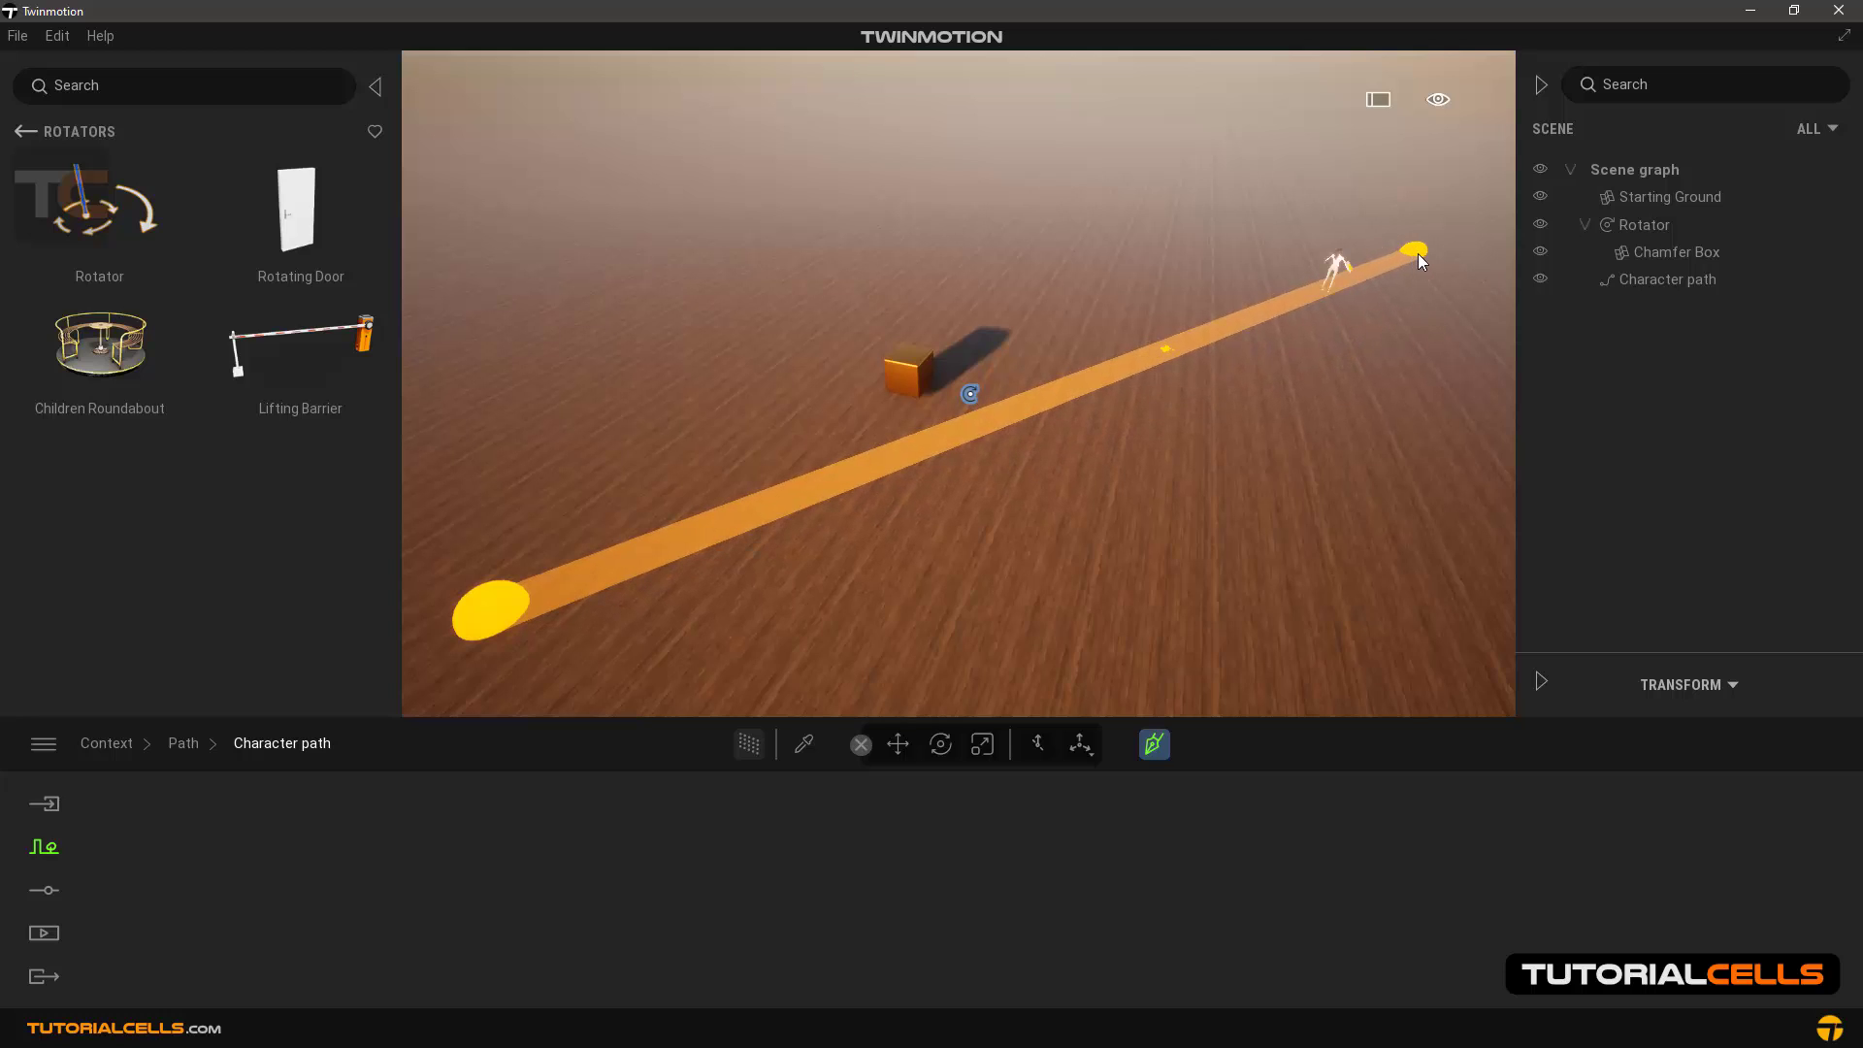
{"action": "double_click", "coordinate": [1386, 177]}
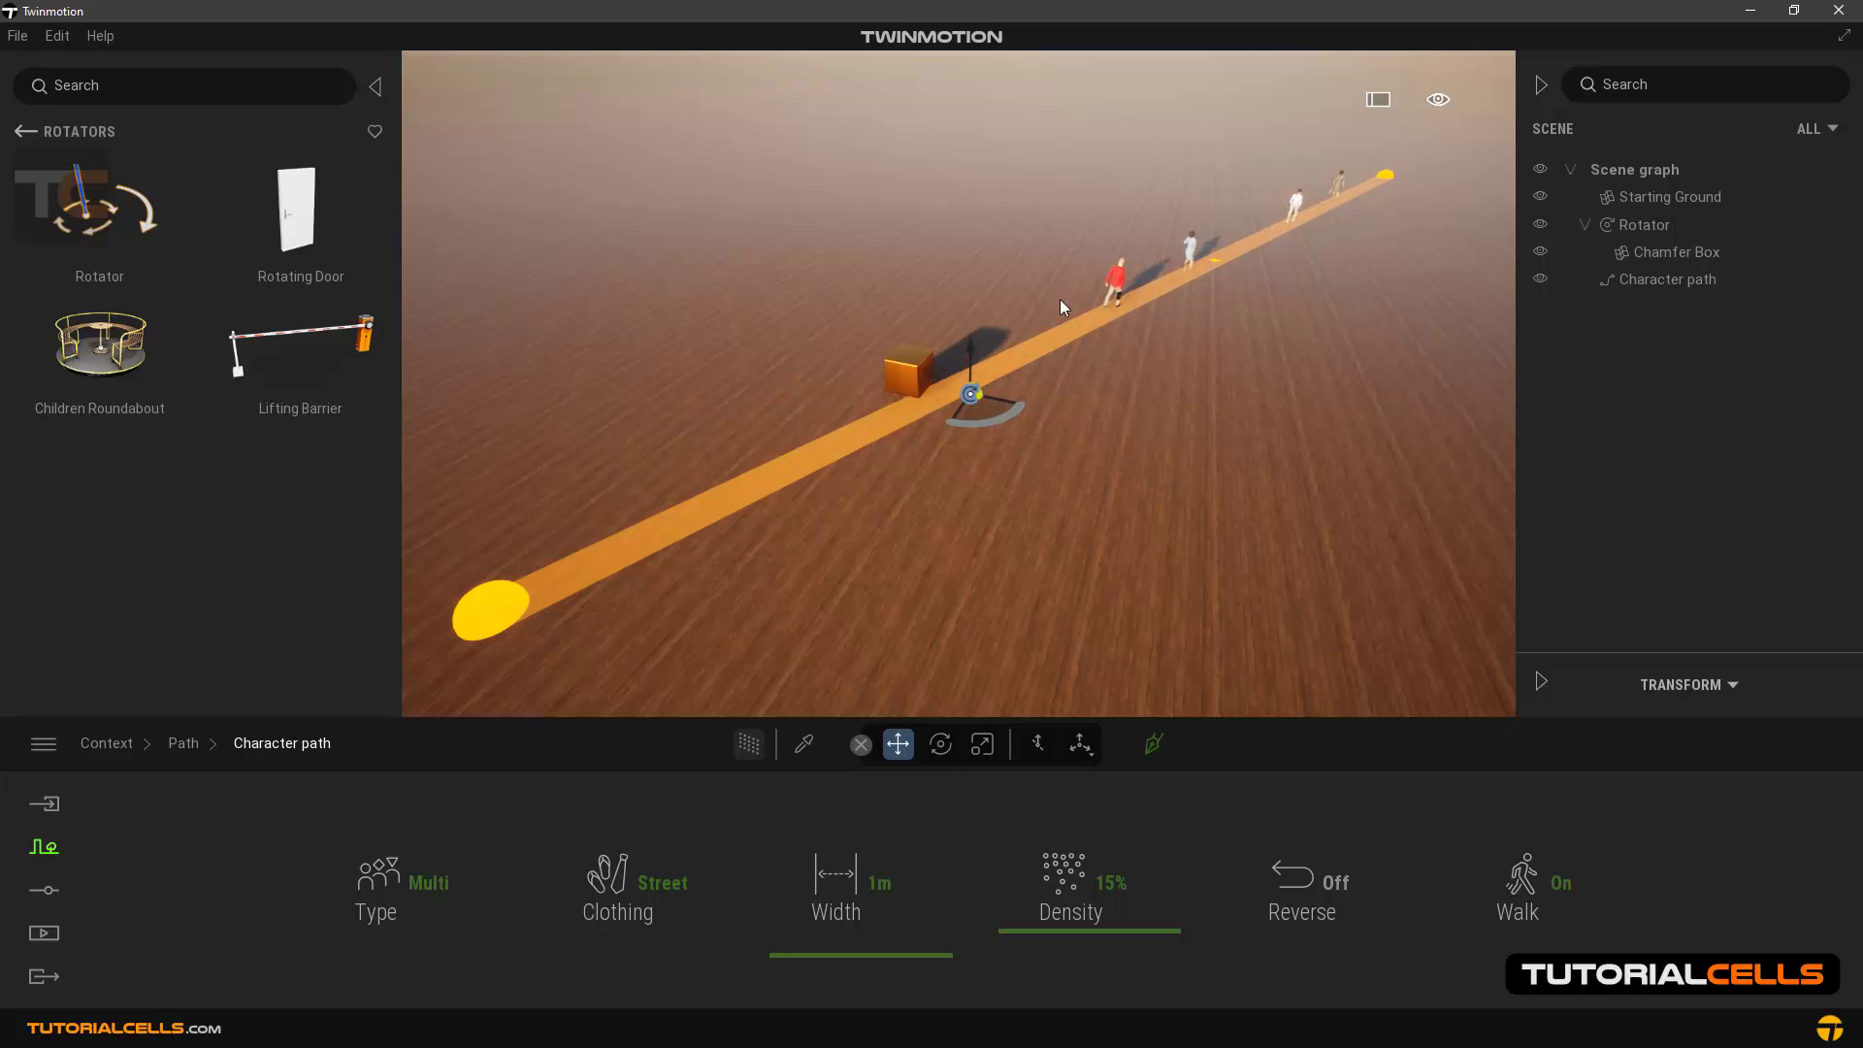
{"action": "left_click", "coordinate": [1638, 283]}
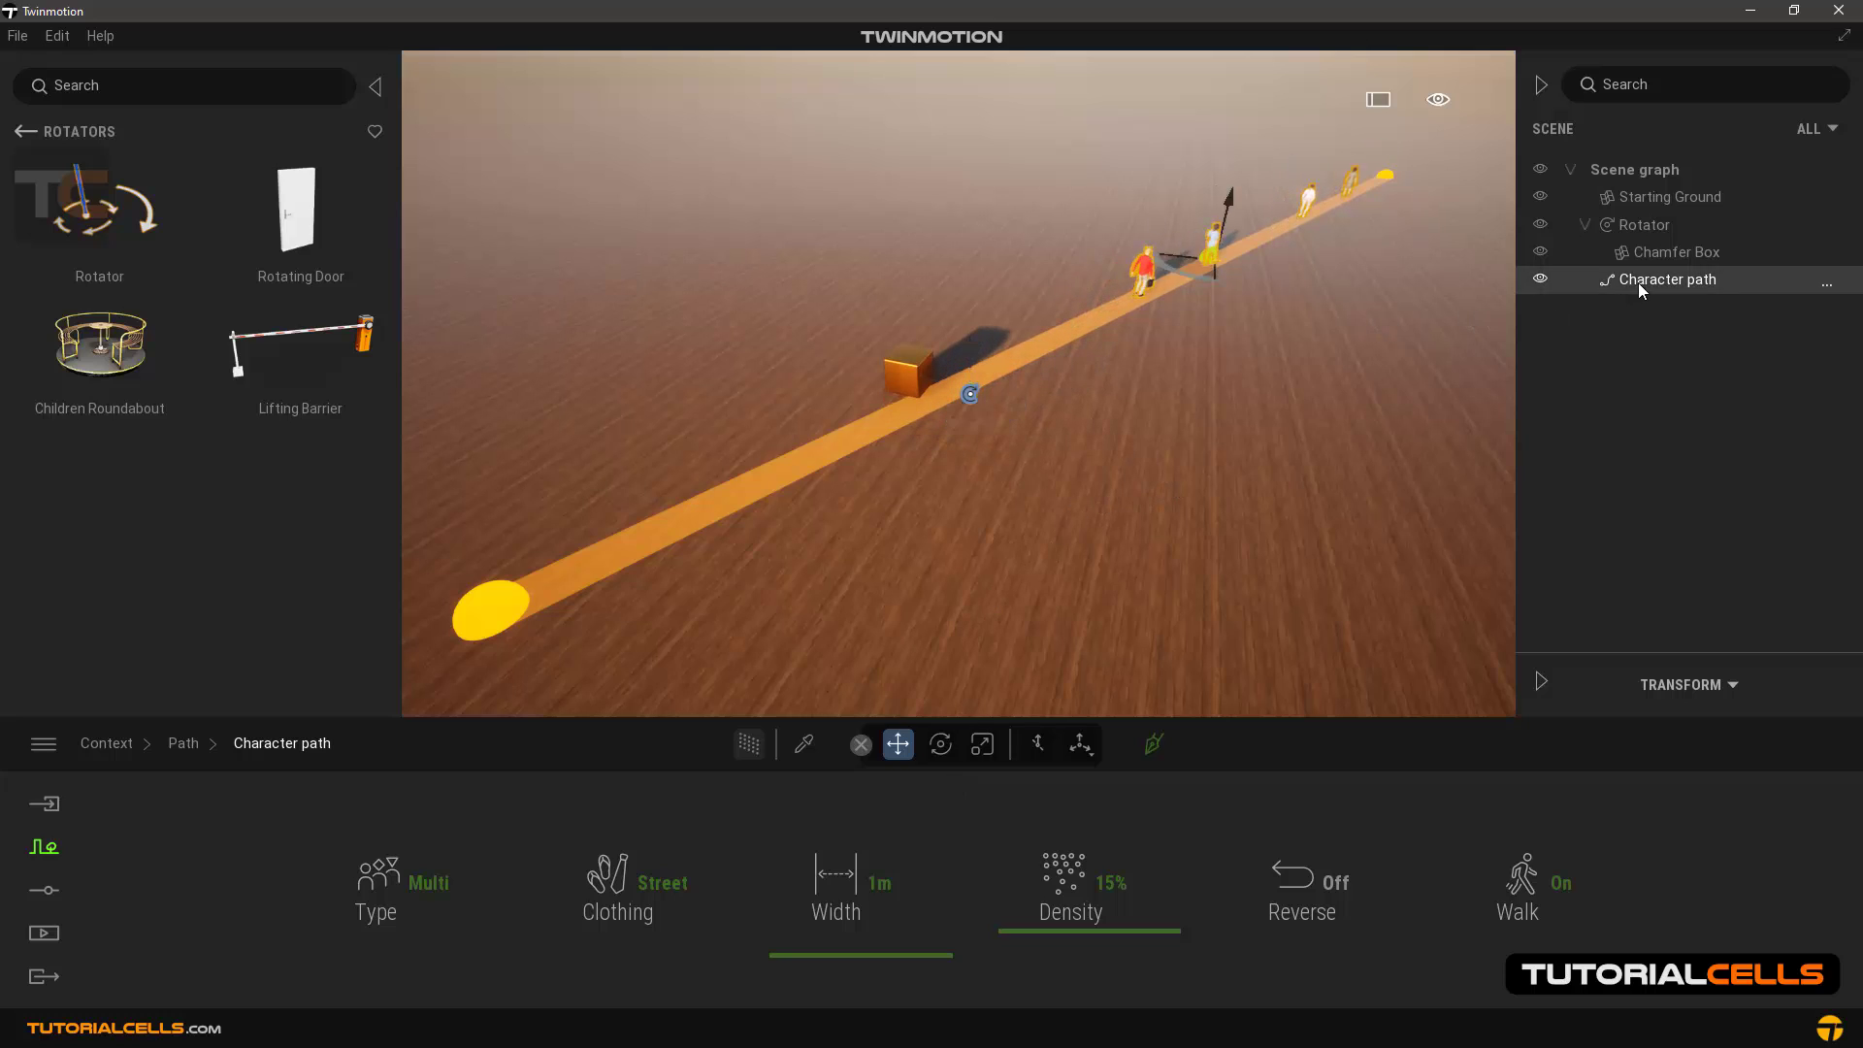
{"action": "key", "text": "Delete"}
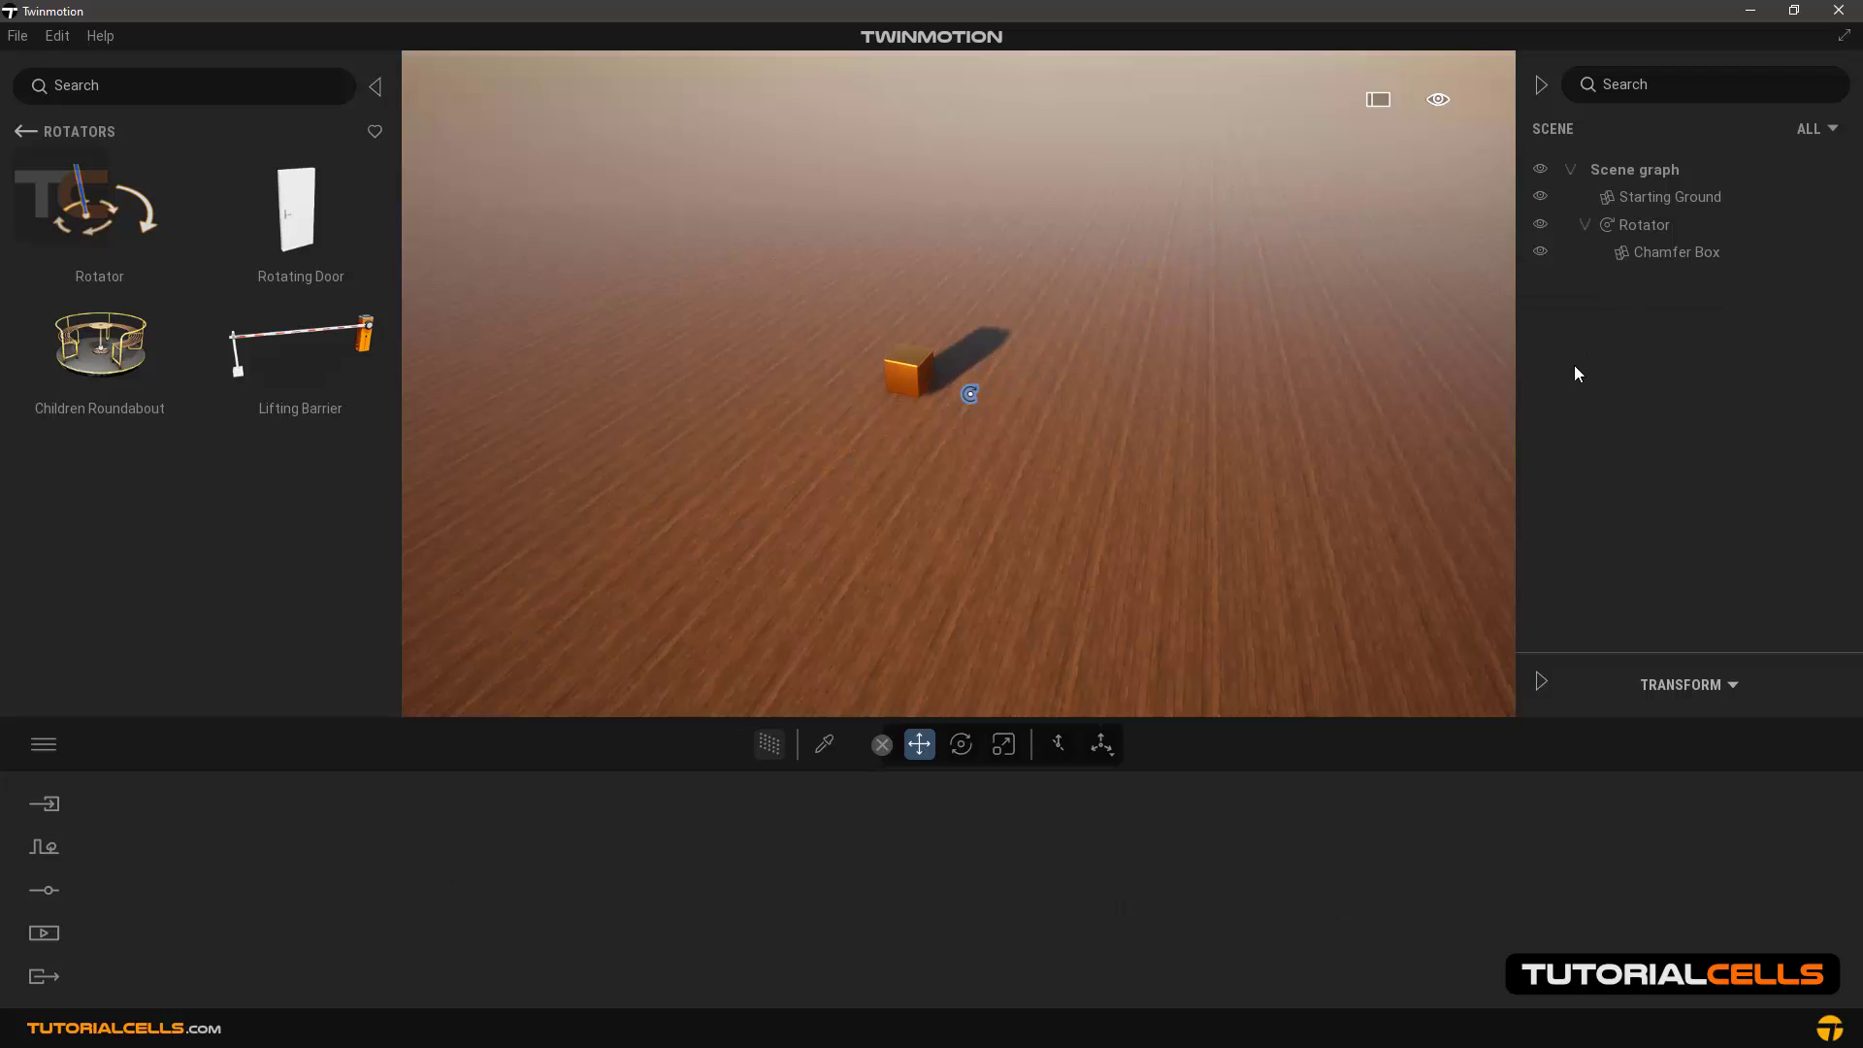
Turn off the Rotator's trigger and move the Rotator together with its linked box around the floor
{"action": "left_click", "coordinate": [1630, 226]}
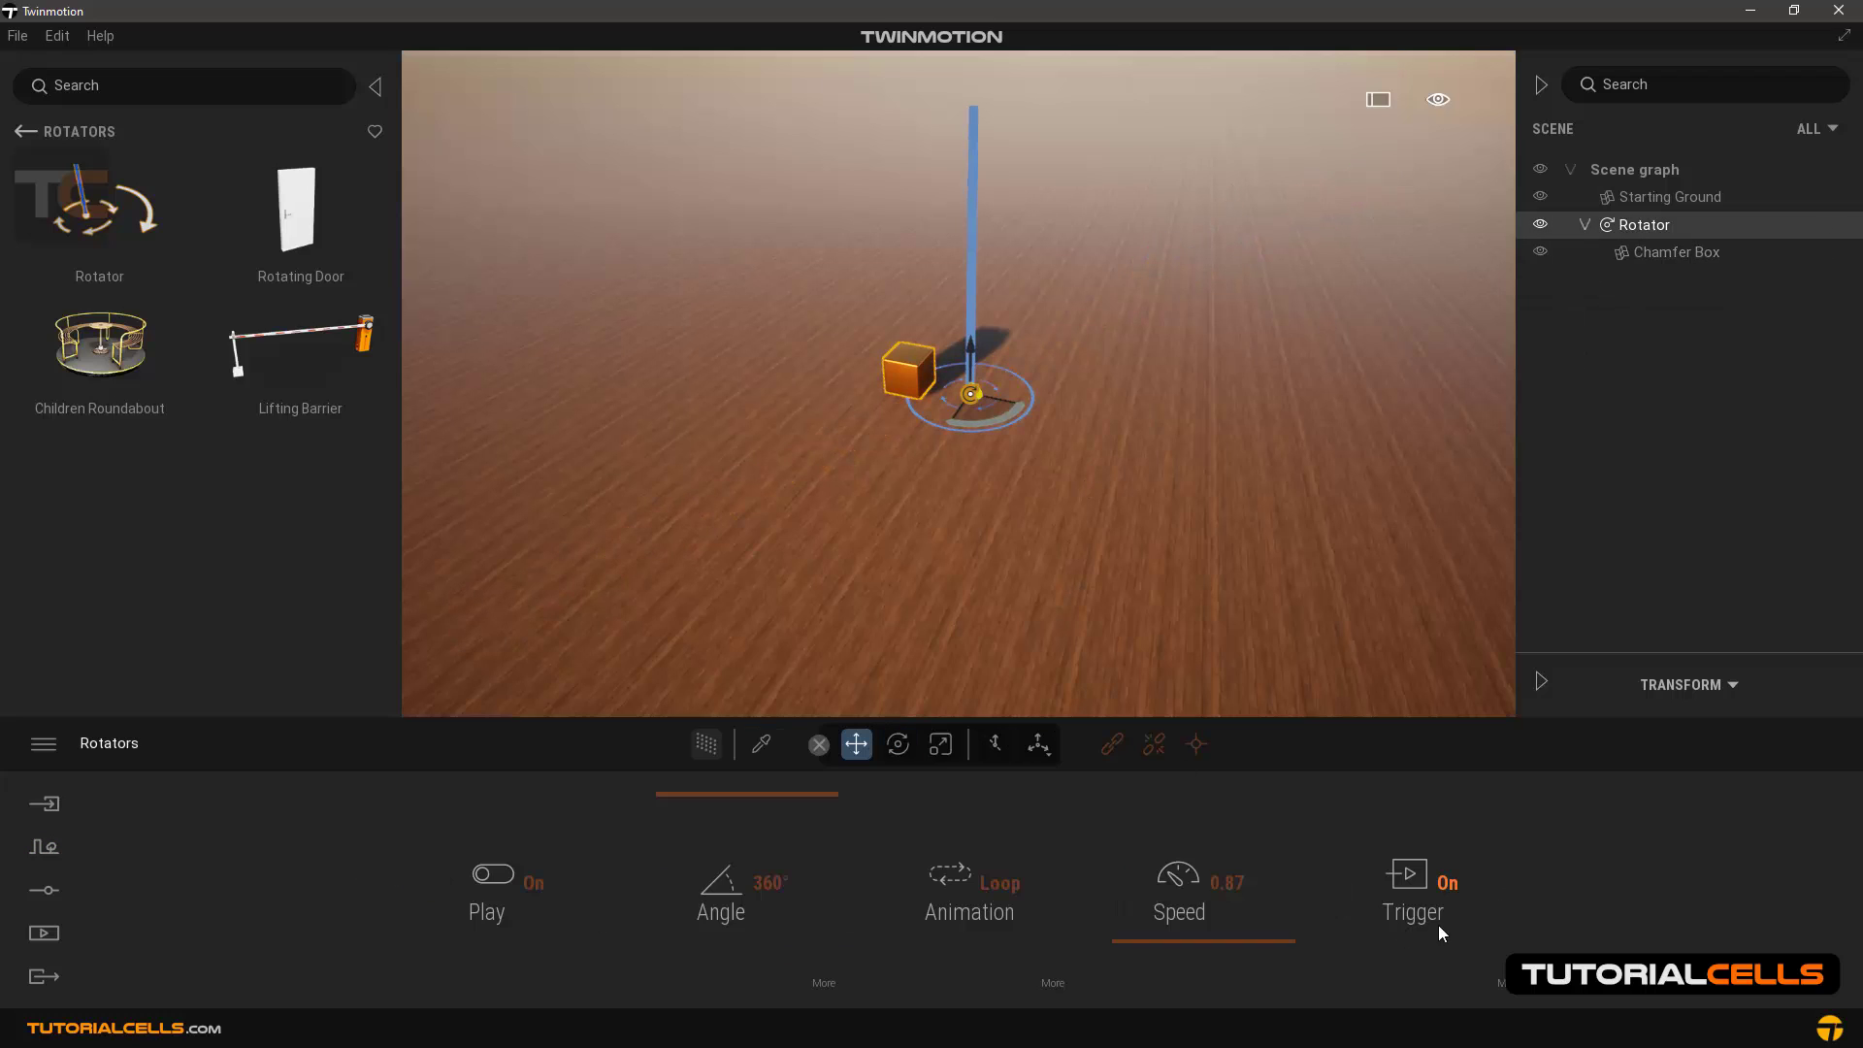
{"action": "left_click", "coordinate": [1444, 889]}
{"action": "right_click_drag", "start_coordinate": [1010, 480], "coordinate": [982, 474]}
{"action": "scroll", "coordinate": [1050, 462], "scroll_direction": "up", "scroll_amount": 4}
{"action": "middle_click_drag", "start_coordinate": [1050, 462], "coordinate": [988, 462]}
{"action": "scroll", "coordinate": [987, 462], "scroll_direction": "up", "scroll_amount": 2}
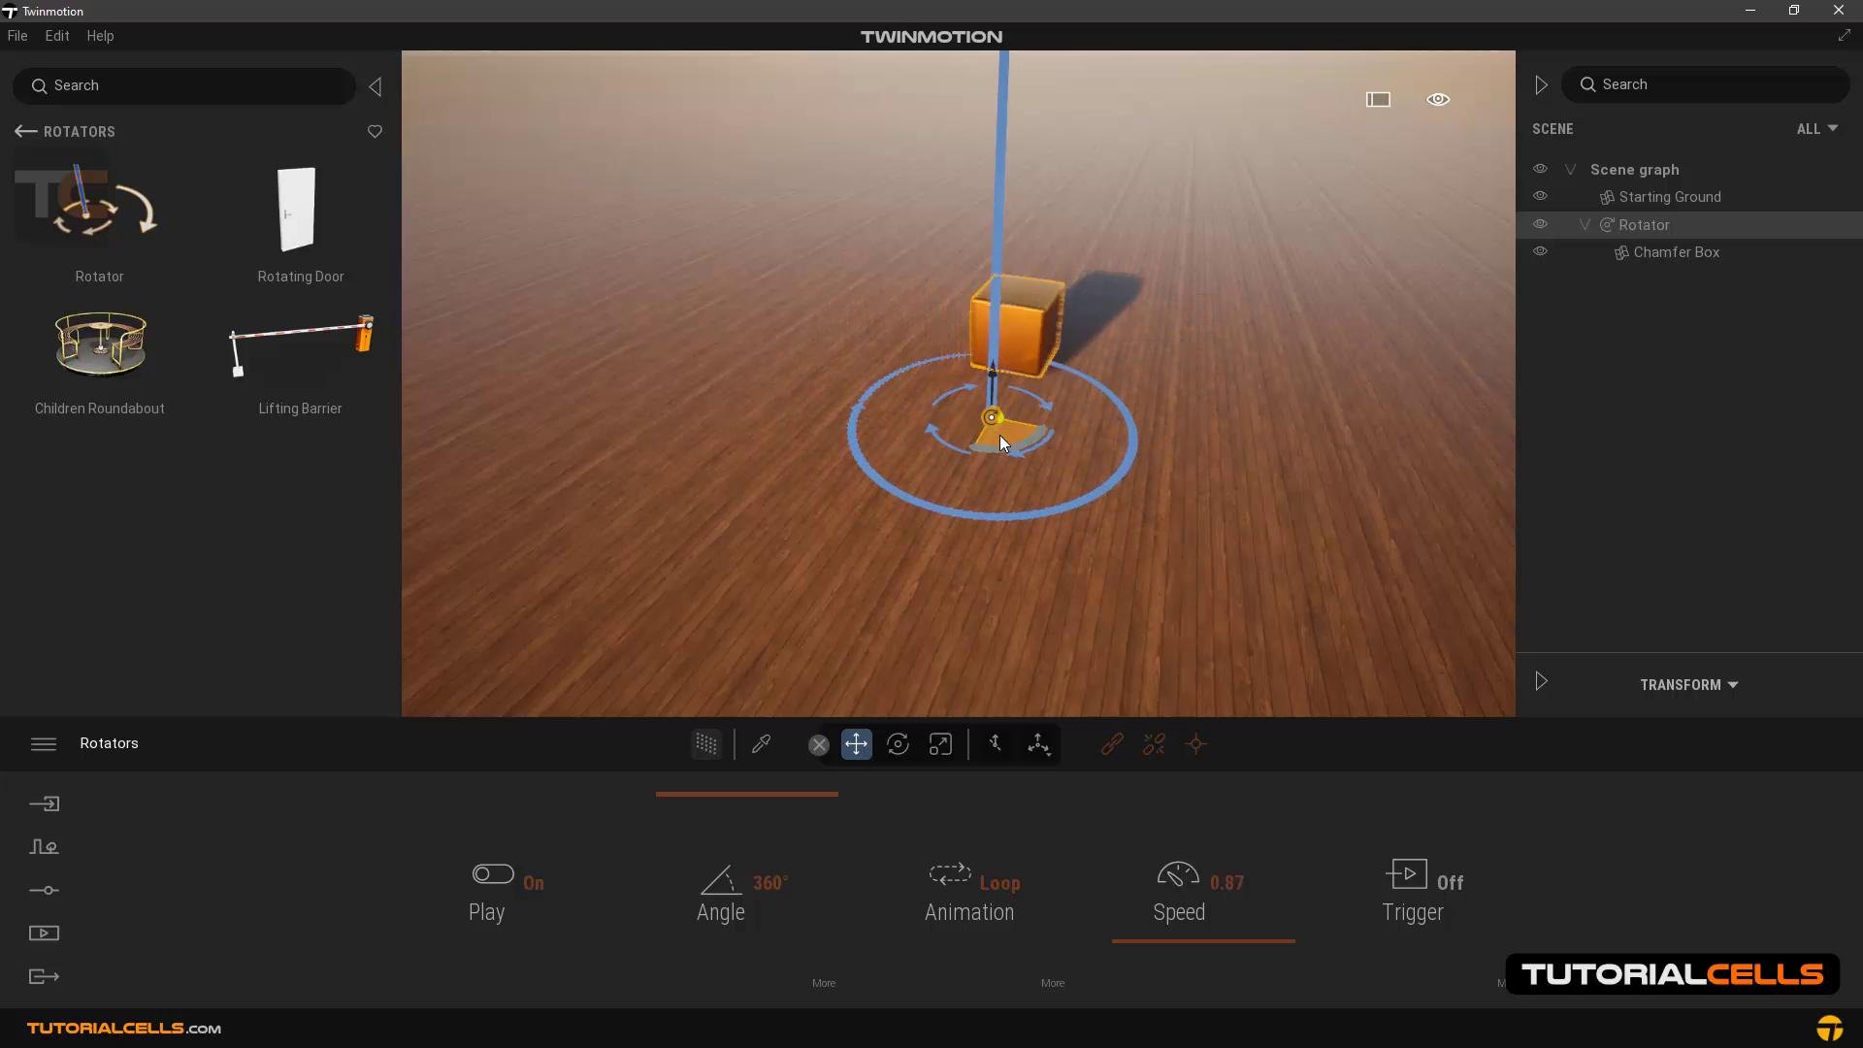
{"action": "left_click_drag", "start_coordinate": [999, 435], "coordinate": [933, 432]}
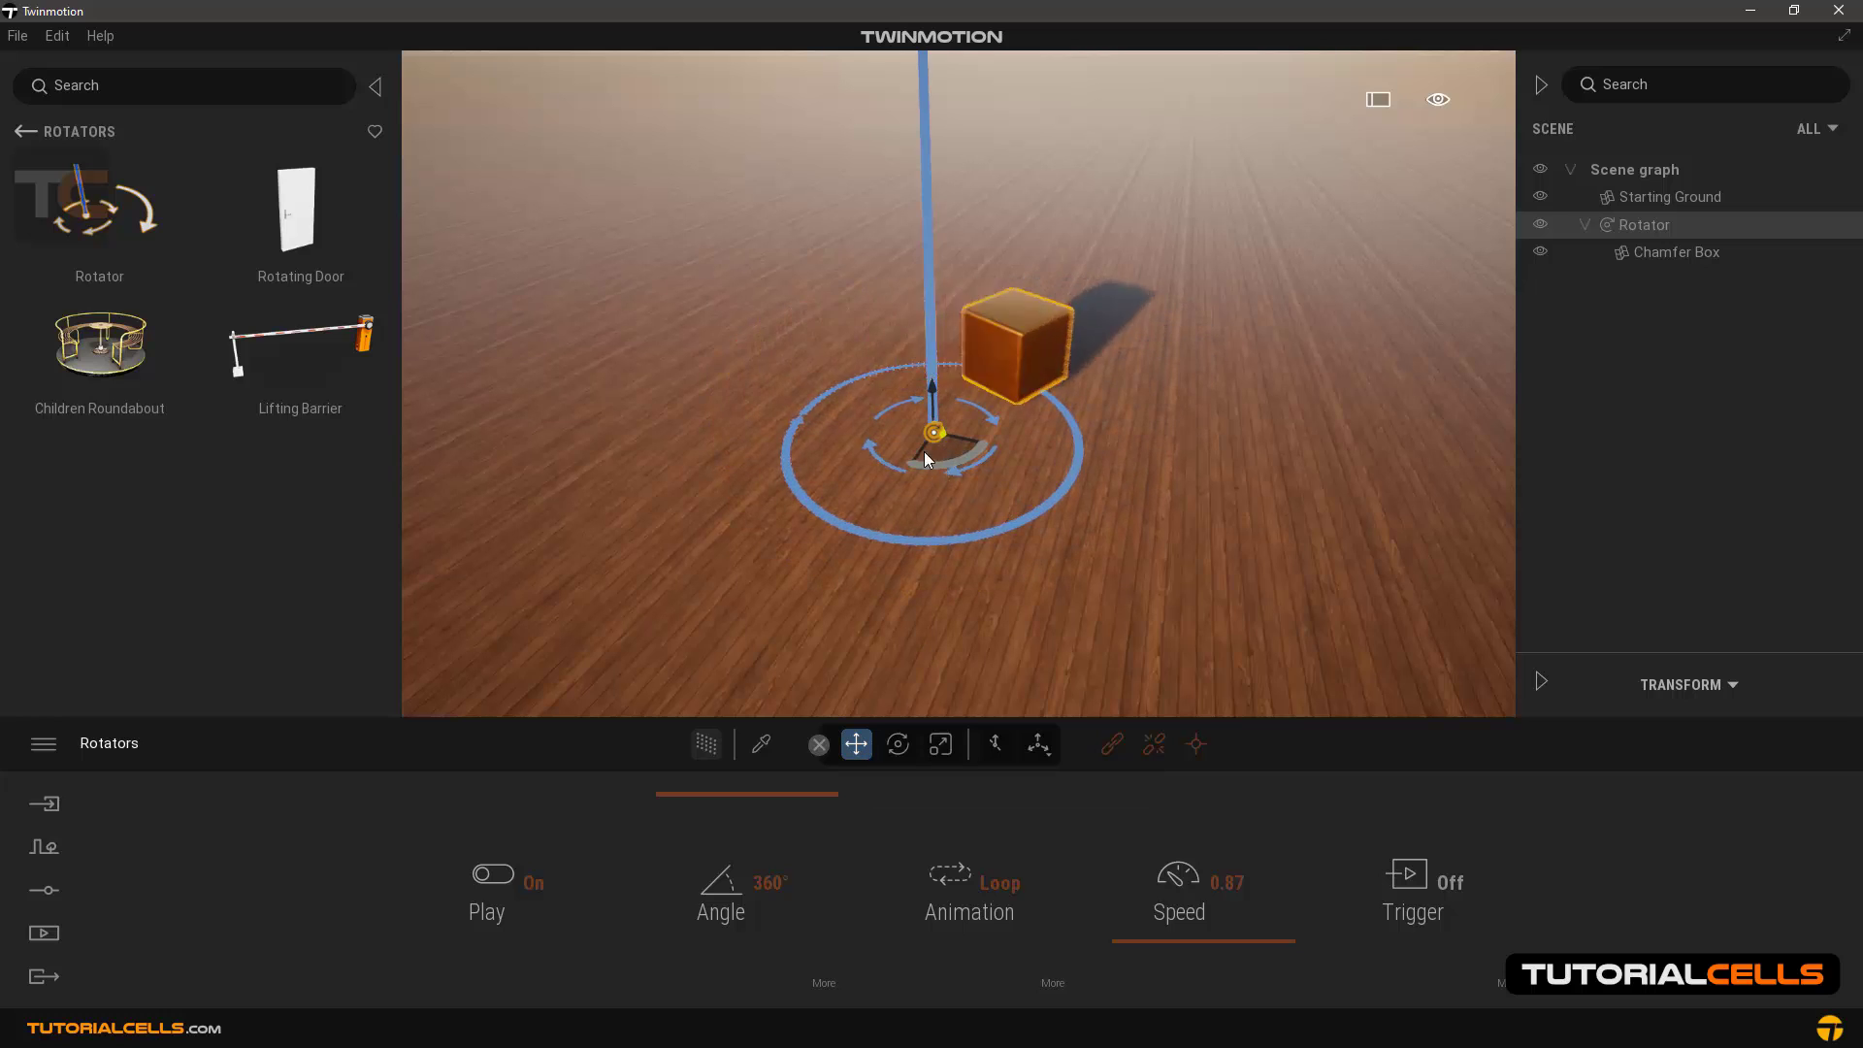
{"action": "left_click_drag", "start_coordinate": [954, 432], "coordinate": [998, 467]}
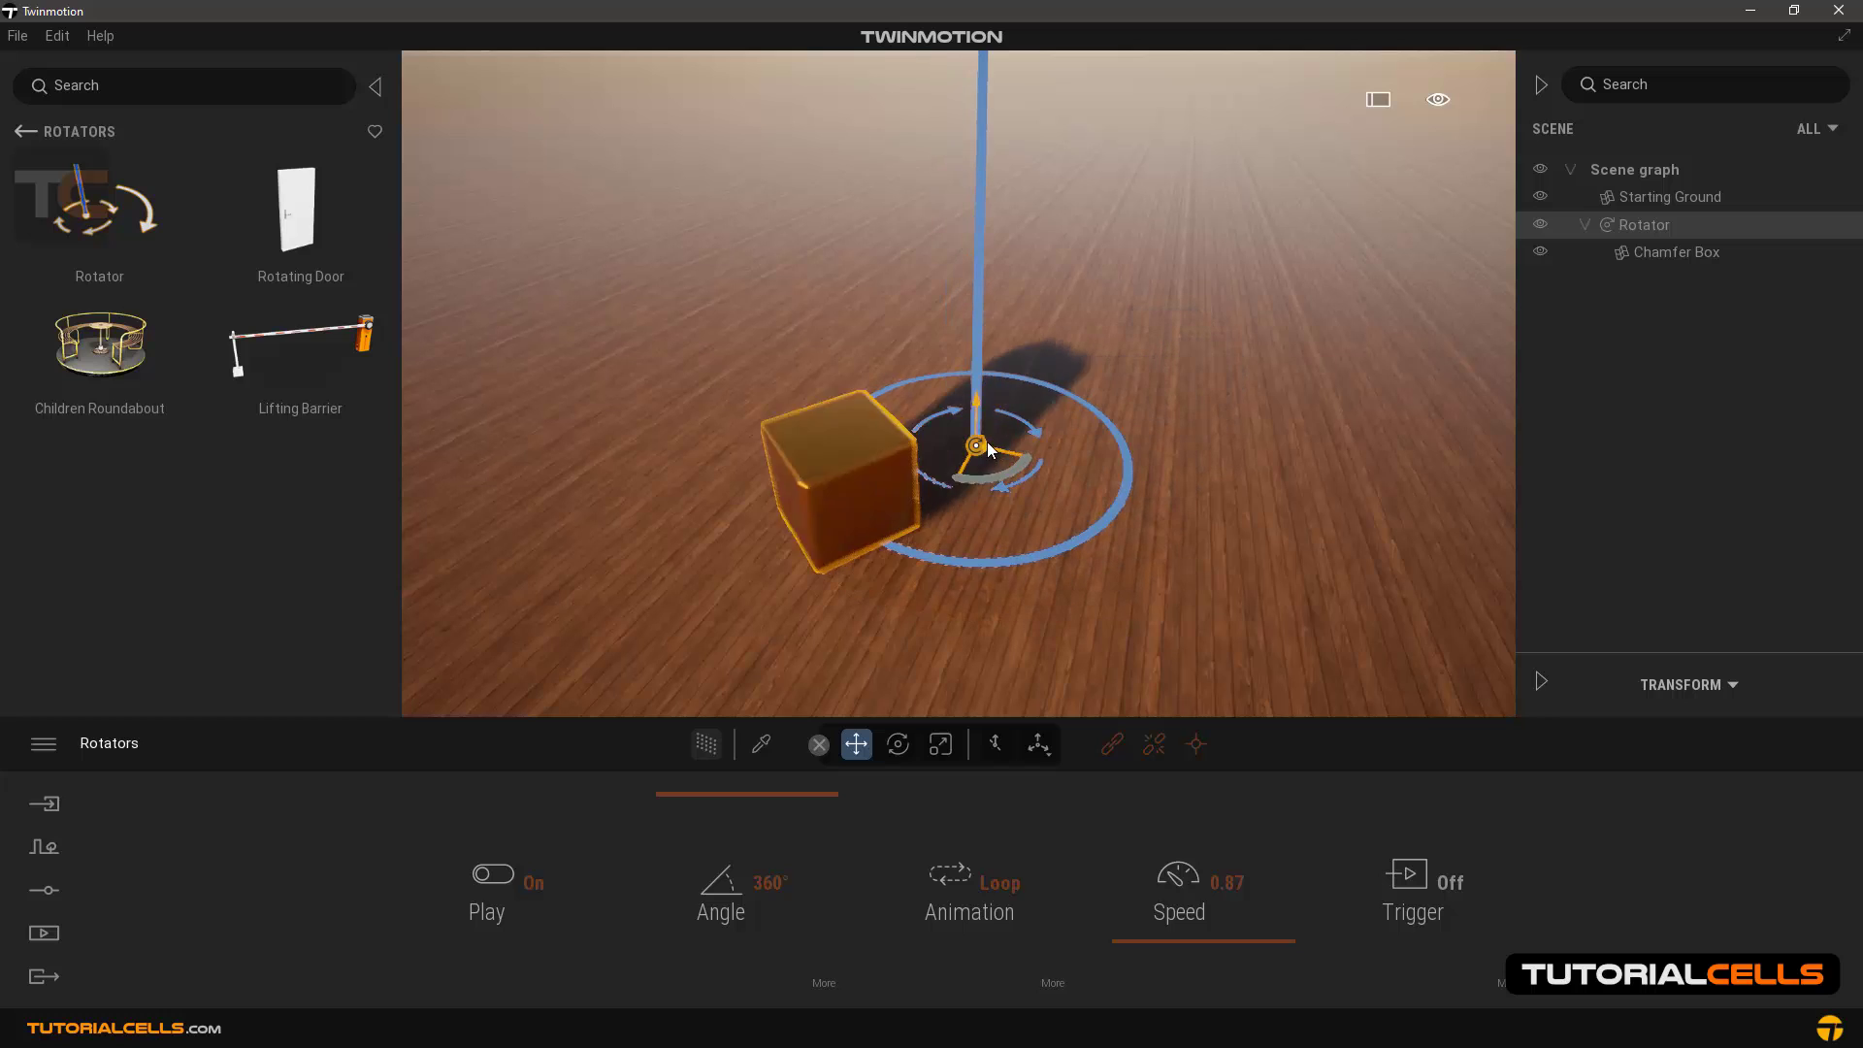
Use Pivot edit to move only the Rotator's pivot beneath the chamfer box, and leave pivot editing
{"action": "left_click", "coordinate": [1195, 745]}
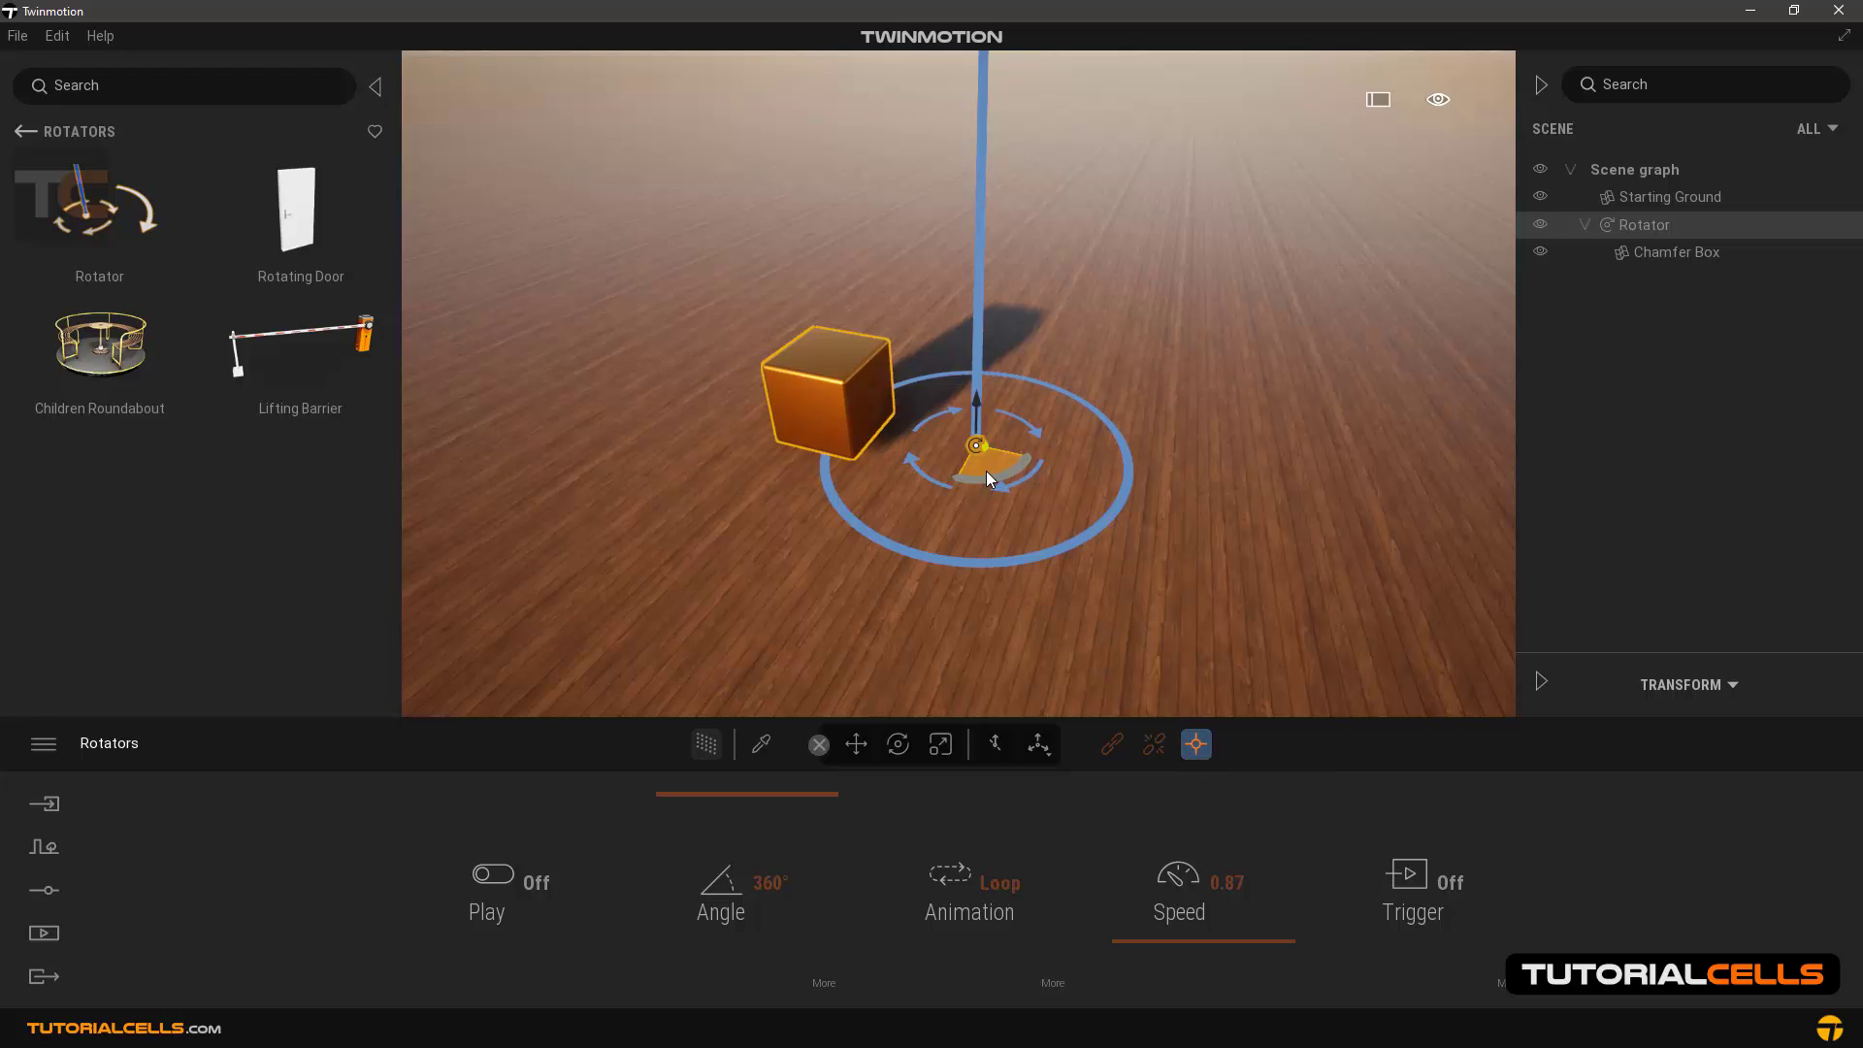
{"action": "left_click_drag", "start_coordinate": [986, 471], "coordinate": [841, 454]}
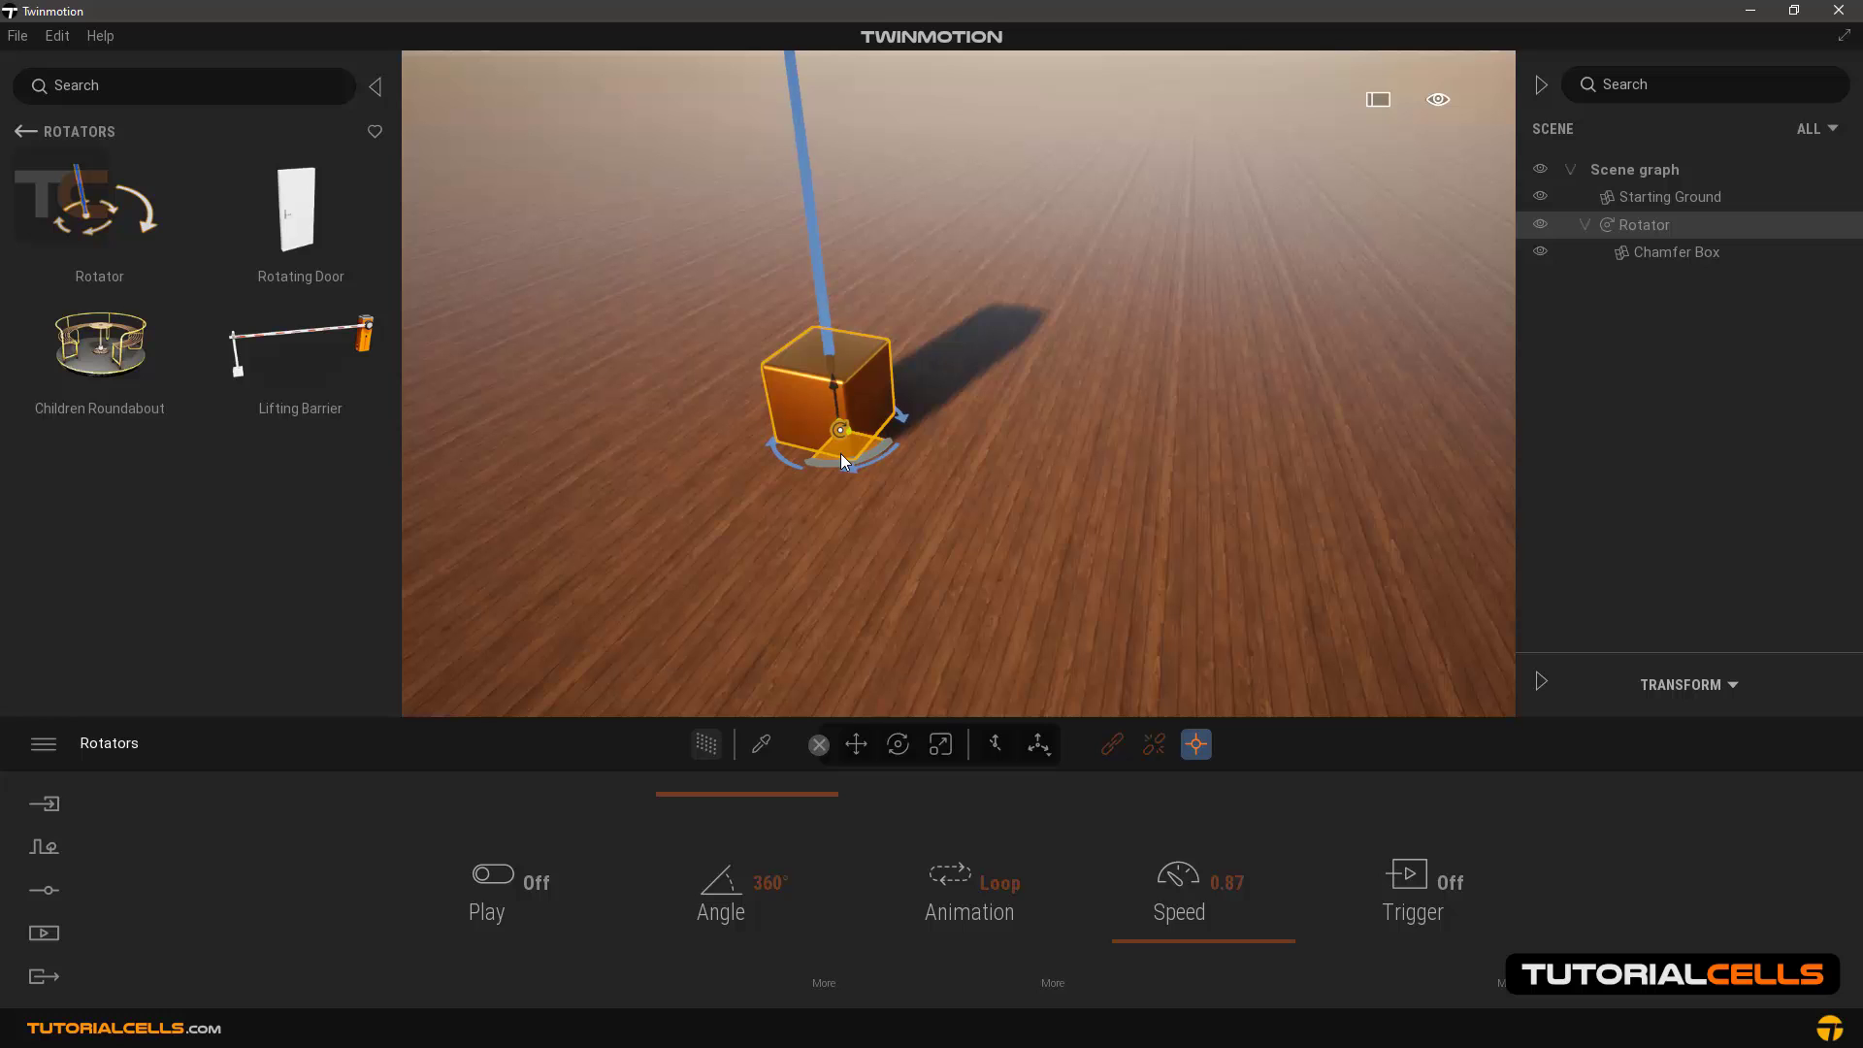
{"action": "scroll", "coordinate": [772, 388], "scroll_direction": "up", "scroll_amount": 2}
{"action": "middle_click_drag", "start_coordinate": [771, 390], "coordinate": [840, 422]}
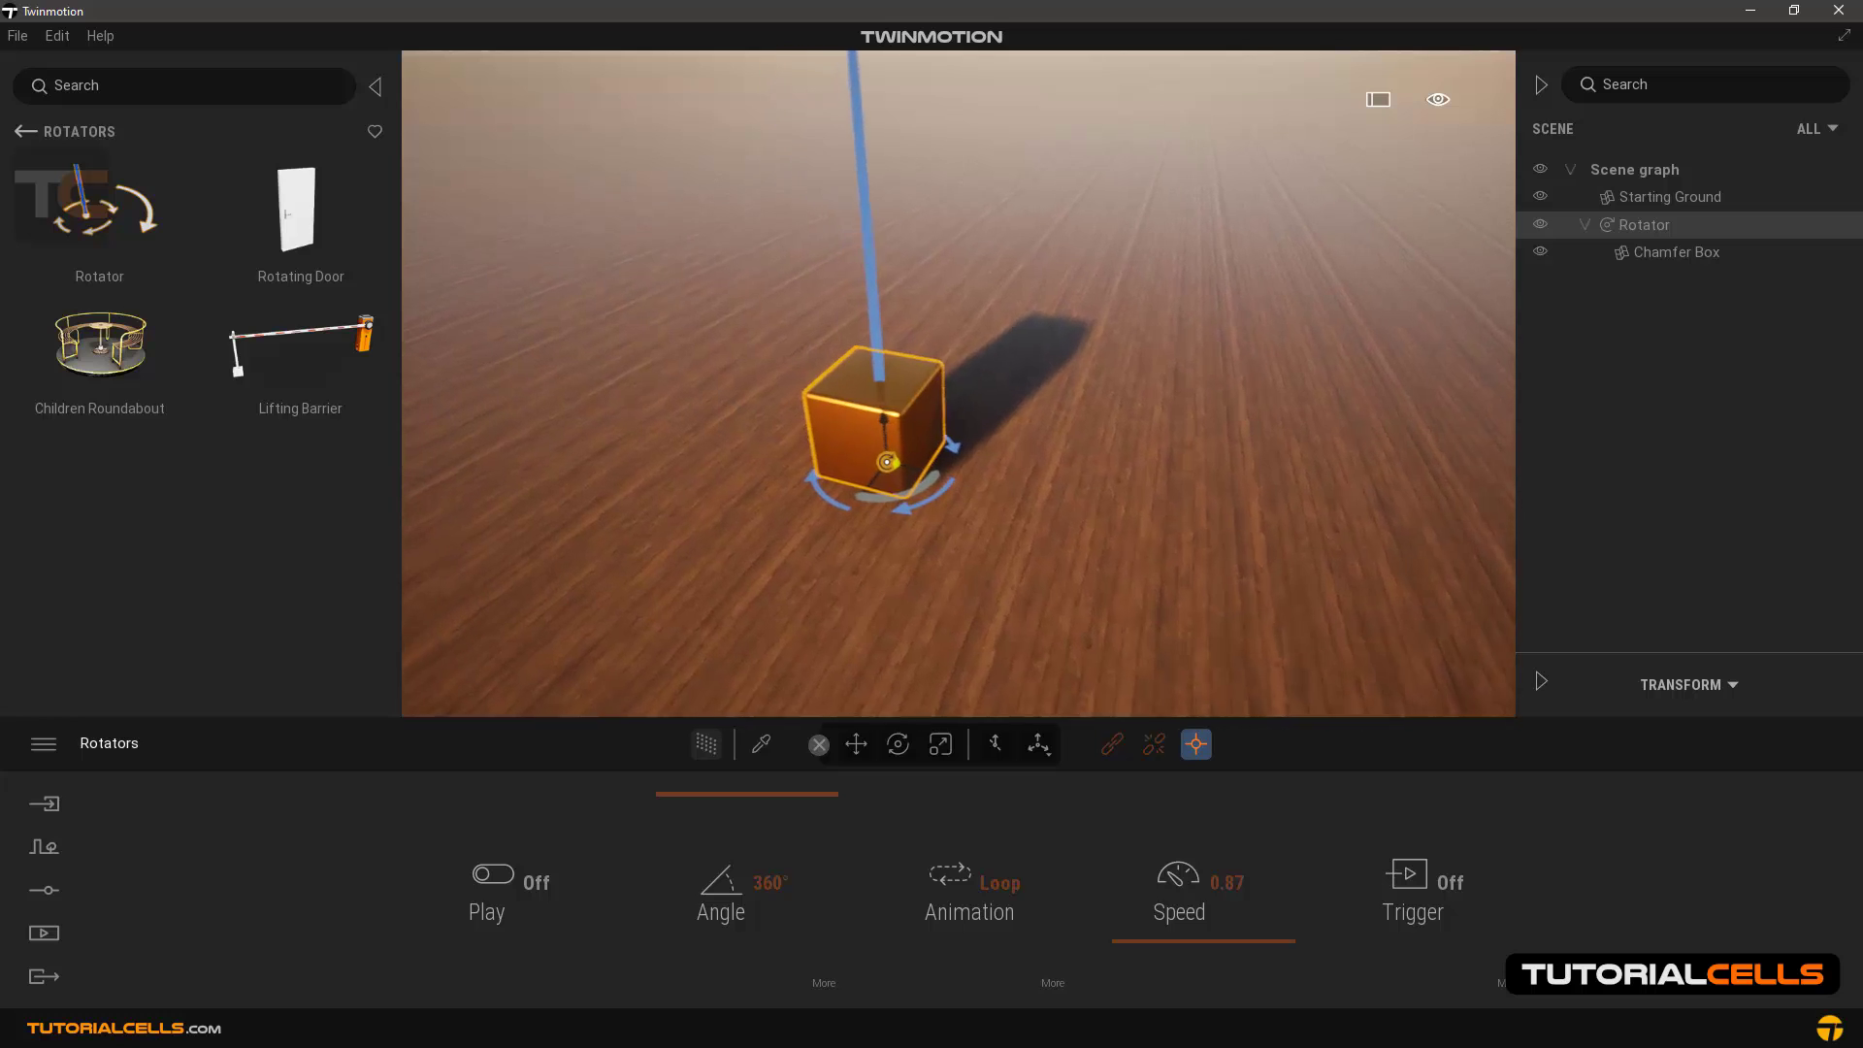
{"action": "middle_click_drag", "start_coordinate": [872, 621], "coordinate": [901, 623]}
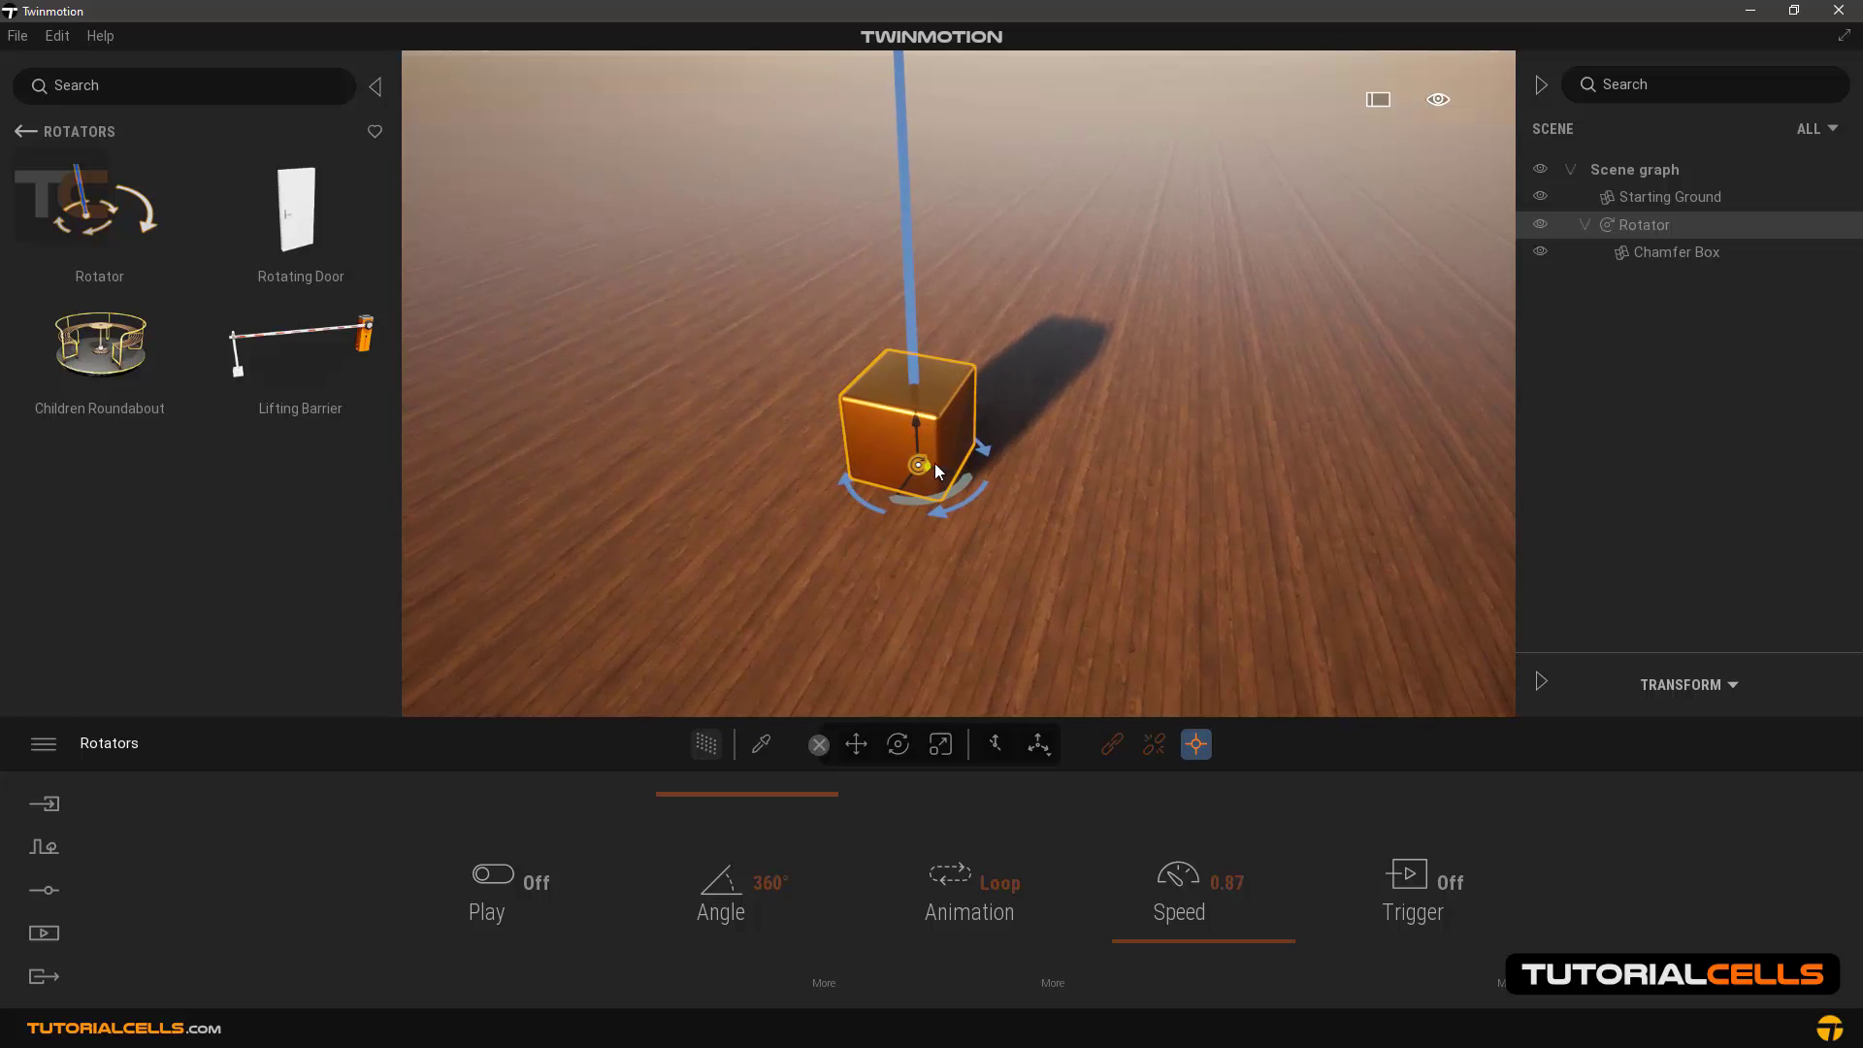
{"action": "left_click_drag", "start_coordinate": [922, 493], "coordinate": [922, 499]}
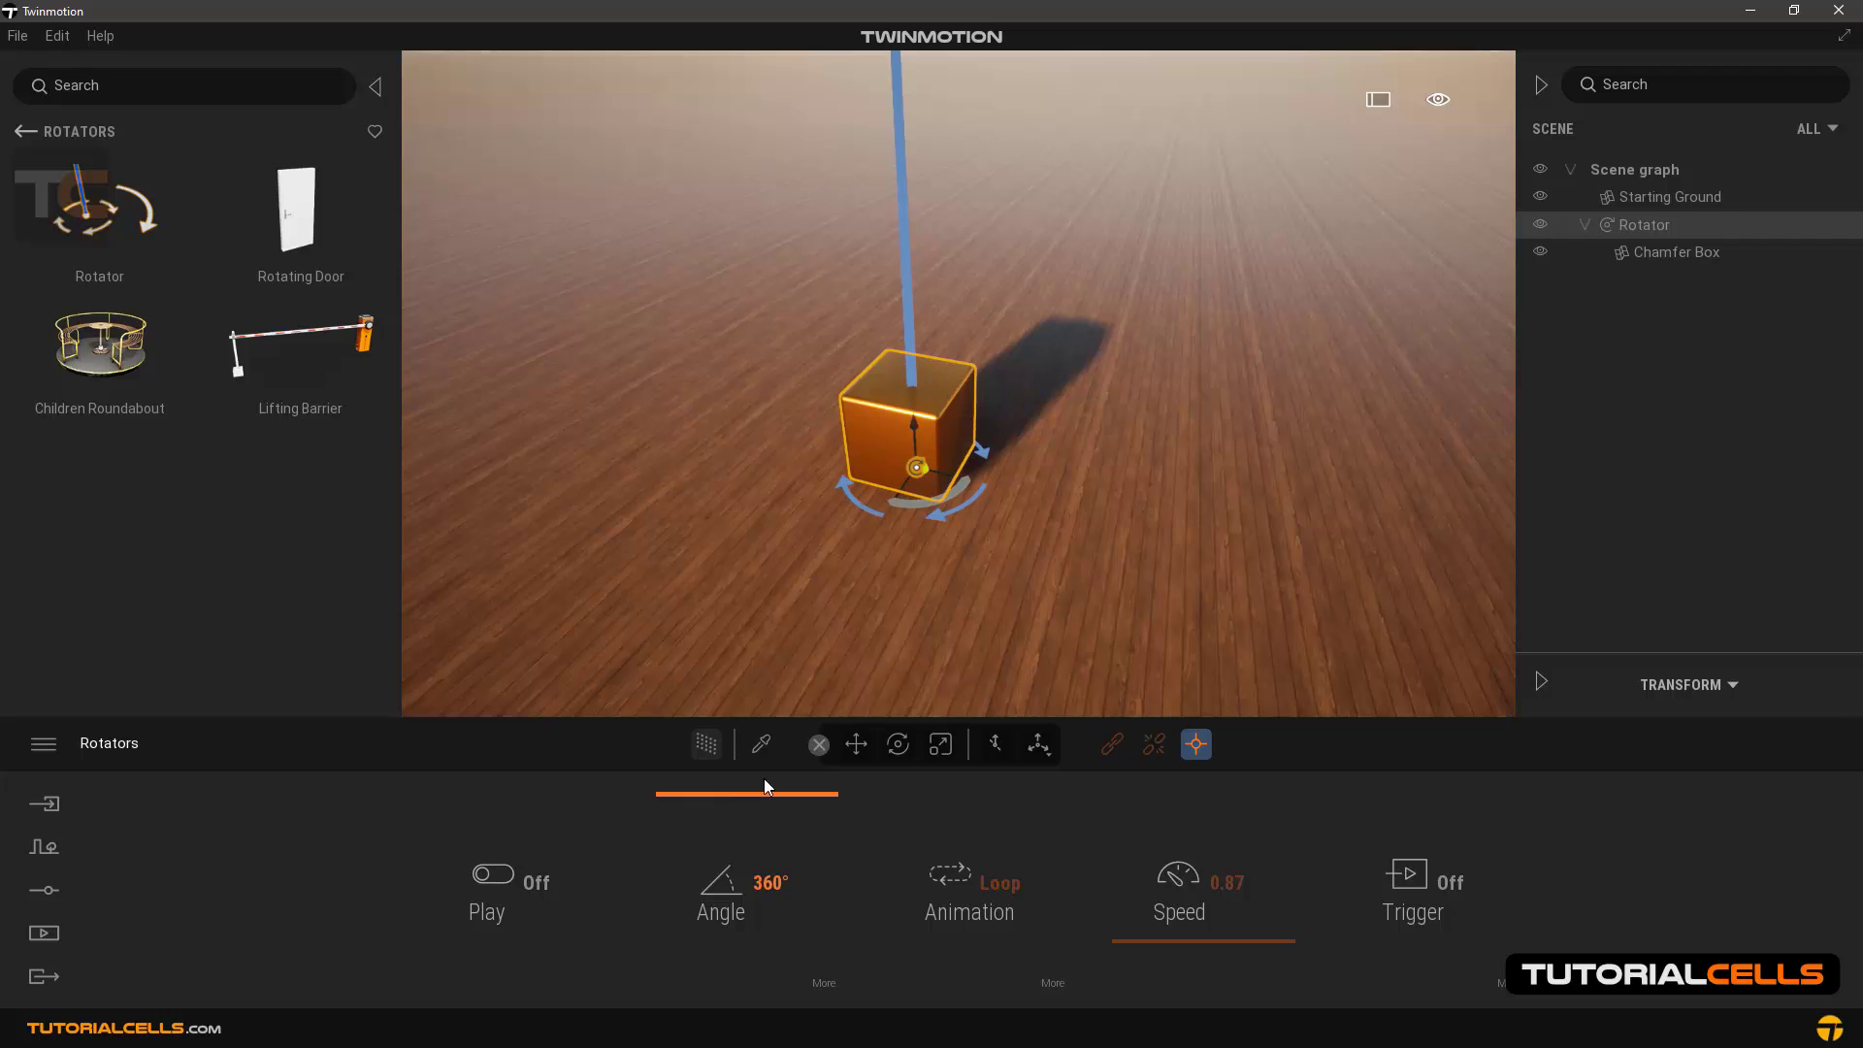
{"action": "left_click", "coordinate": [856, 744]}
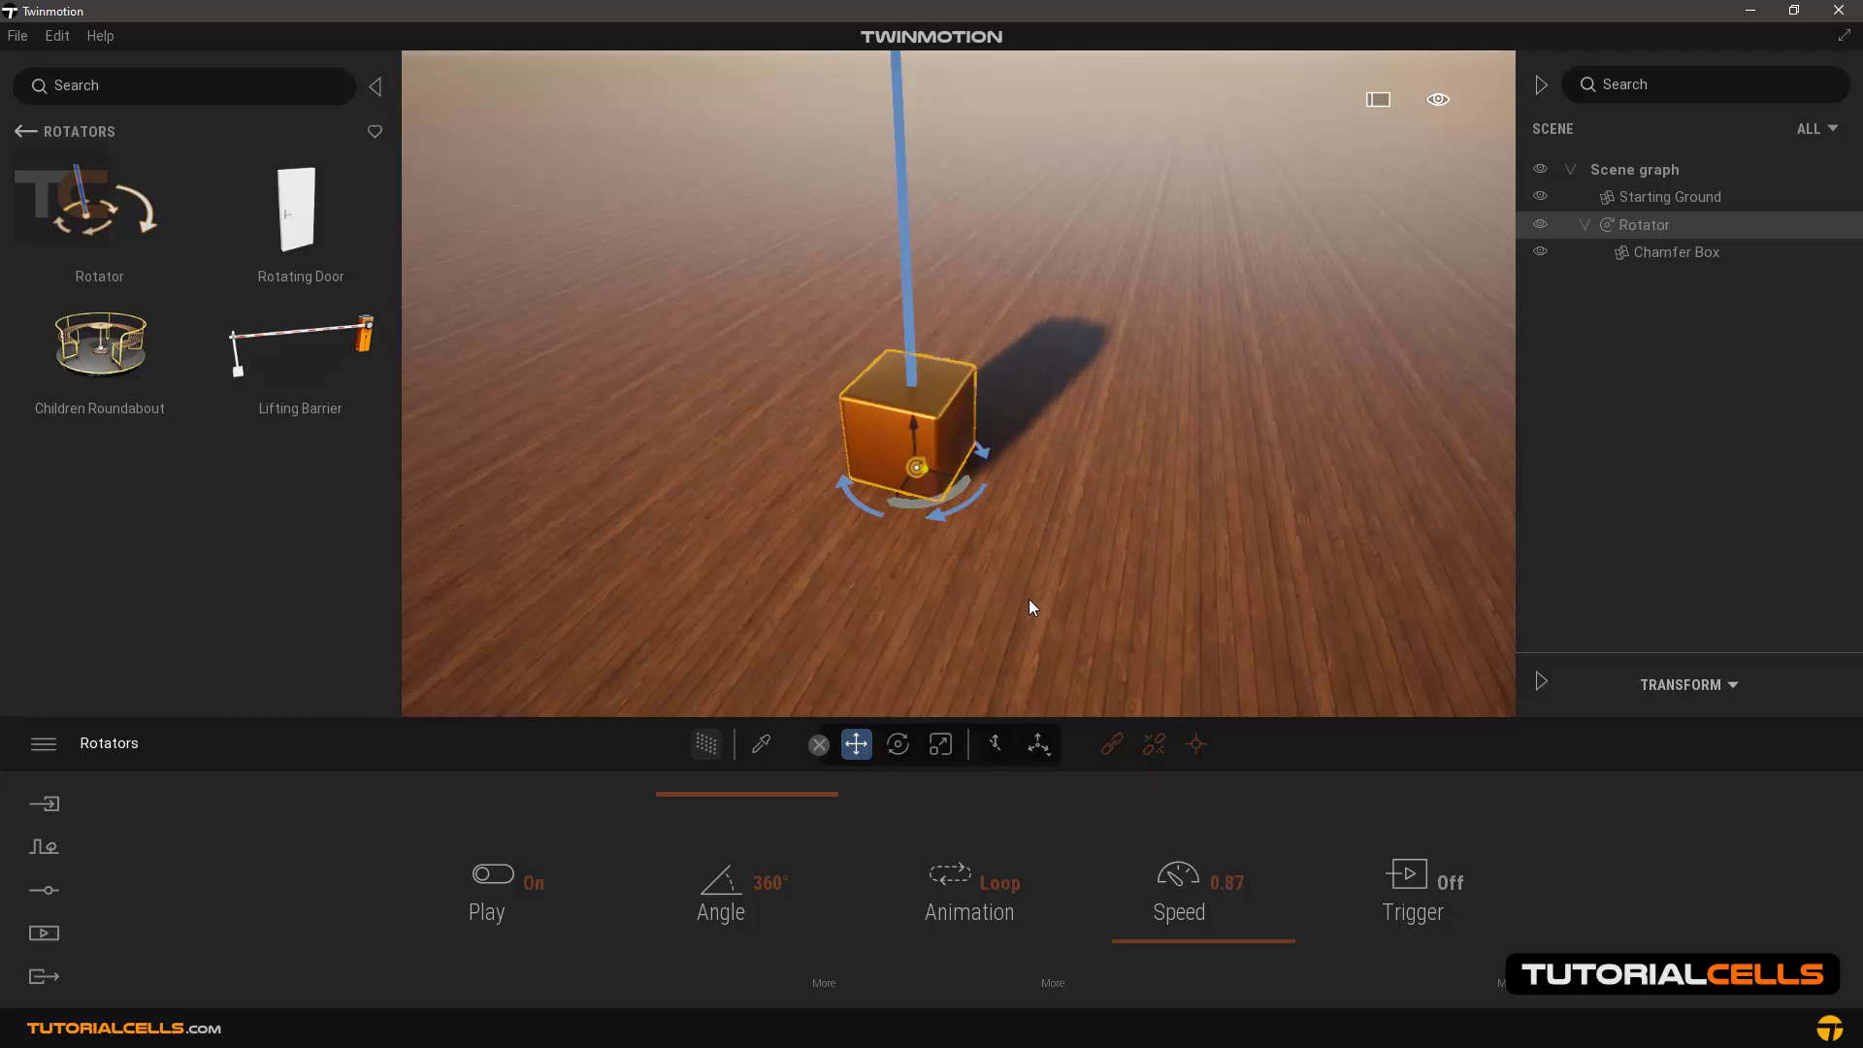
Shift the Rotator's pivot to the chamfer box's bottom corner with Pivot edit and return to the Move tool
{"action": "left_click", "coordinate": [1196, 744]}
{"action": "left_click_drag", "start_coordinate": [909, 497], "coordinate": [870, 508]}
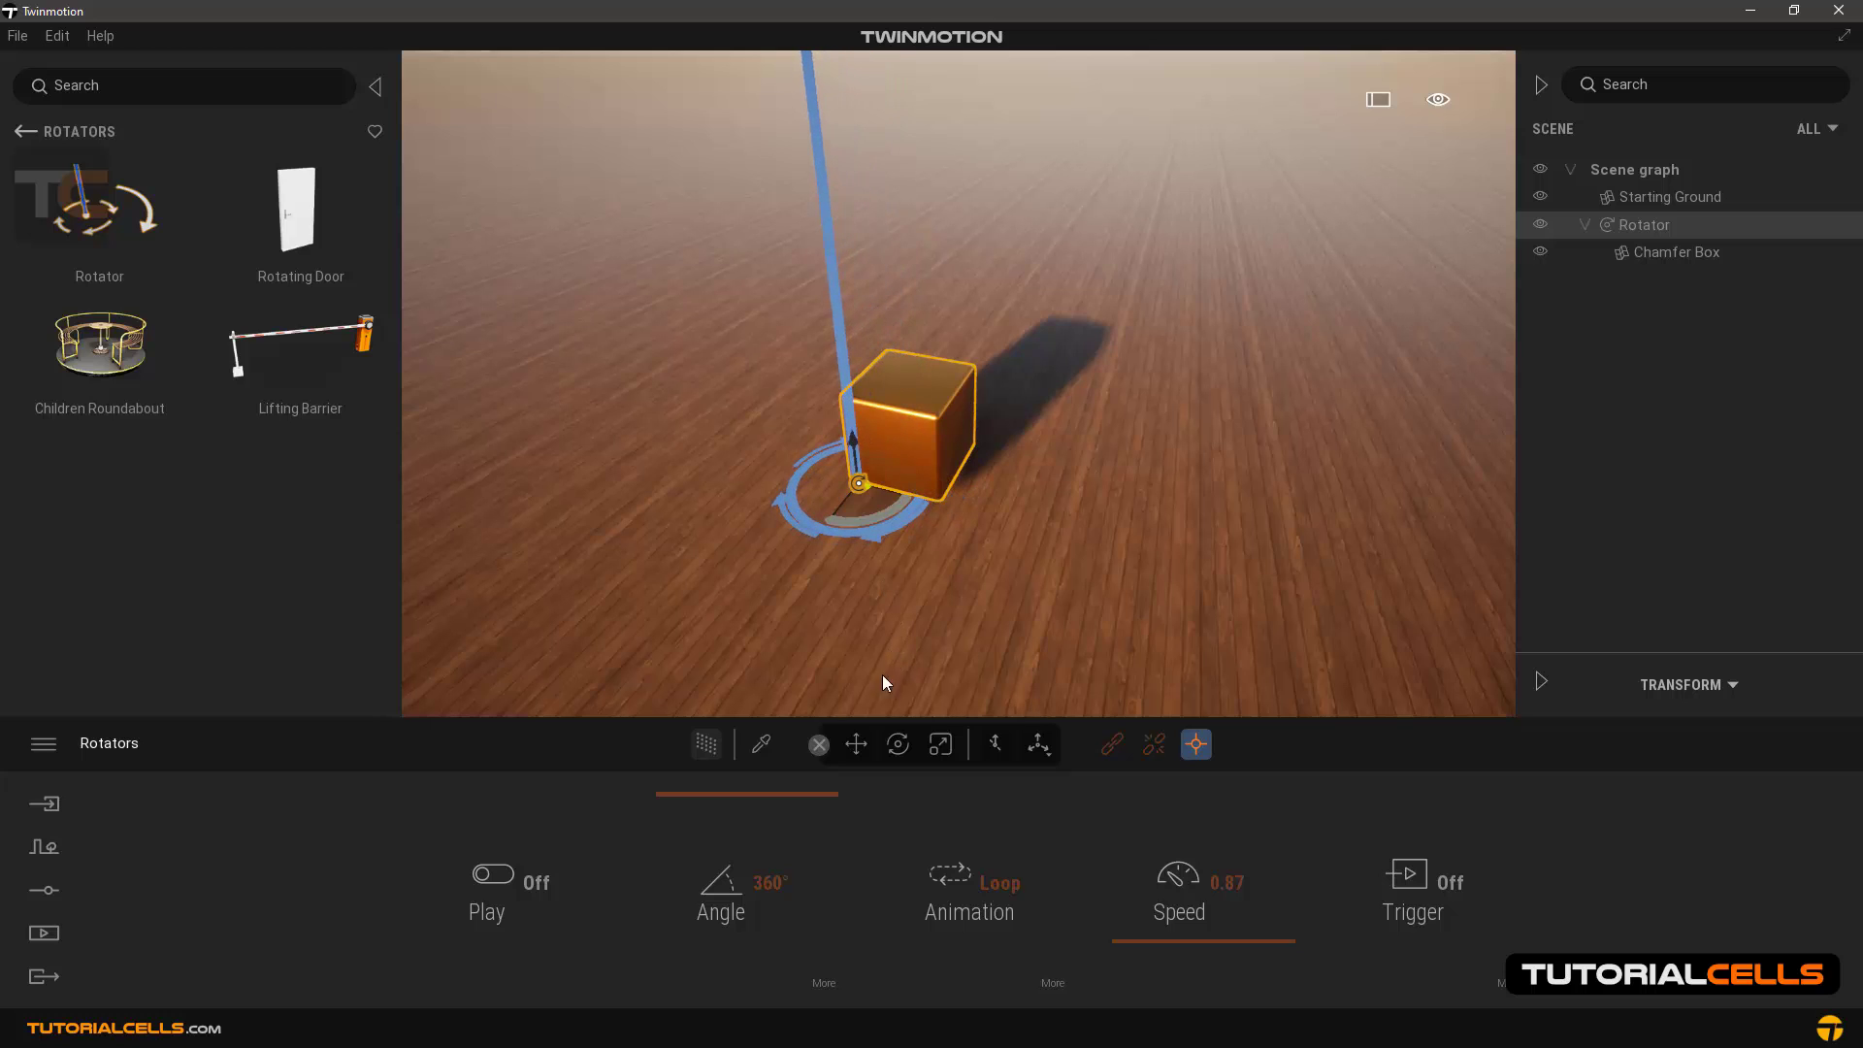
{"action": "left_click", "coordinate": [858, 744]}
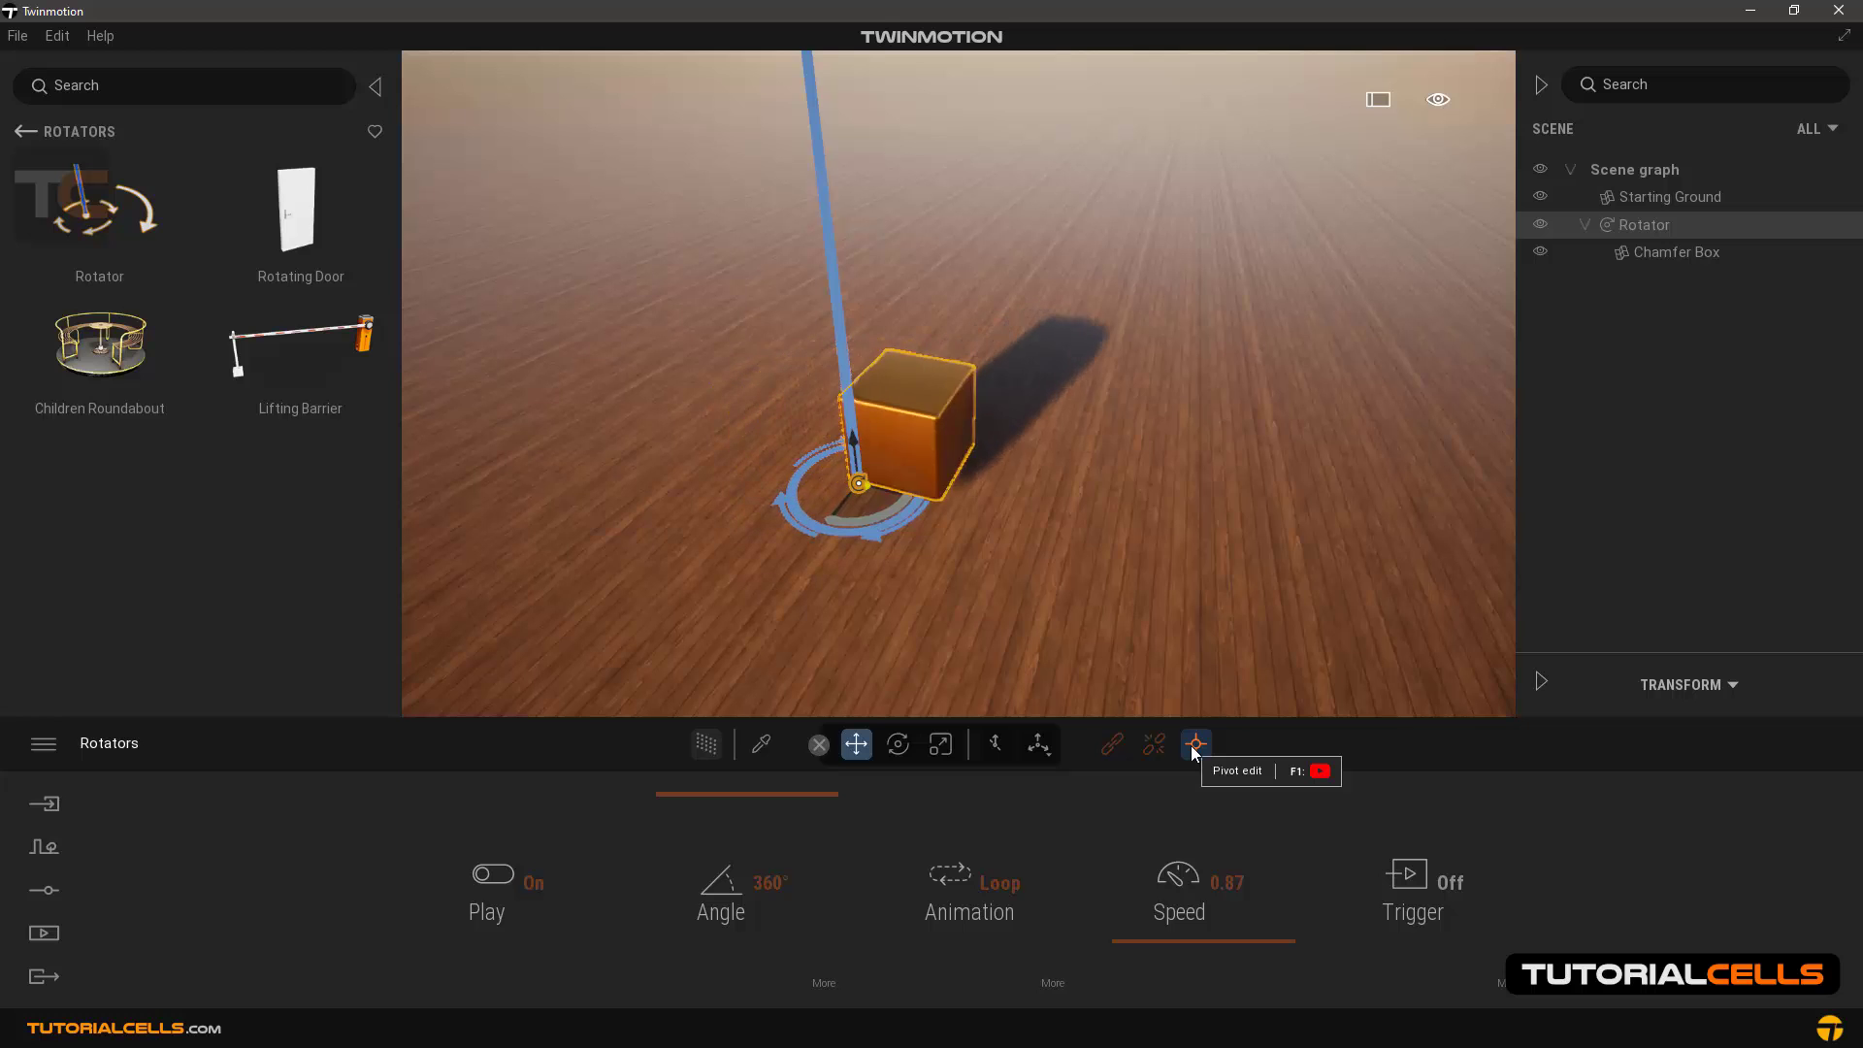
{"action": "scroll", "coordinate": [881, 434], "scroll_direction": "down", "scroll_amount": 3}
{"action": "left_click", "coordinate": [866, 488]}
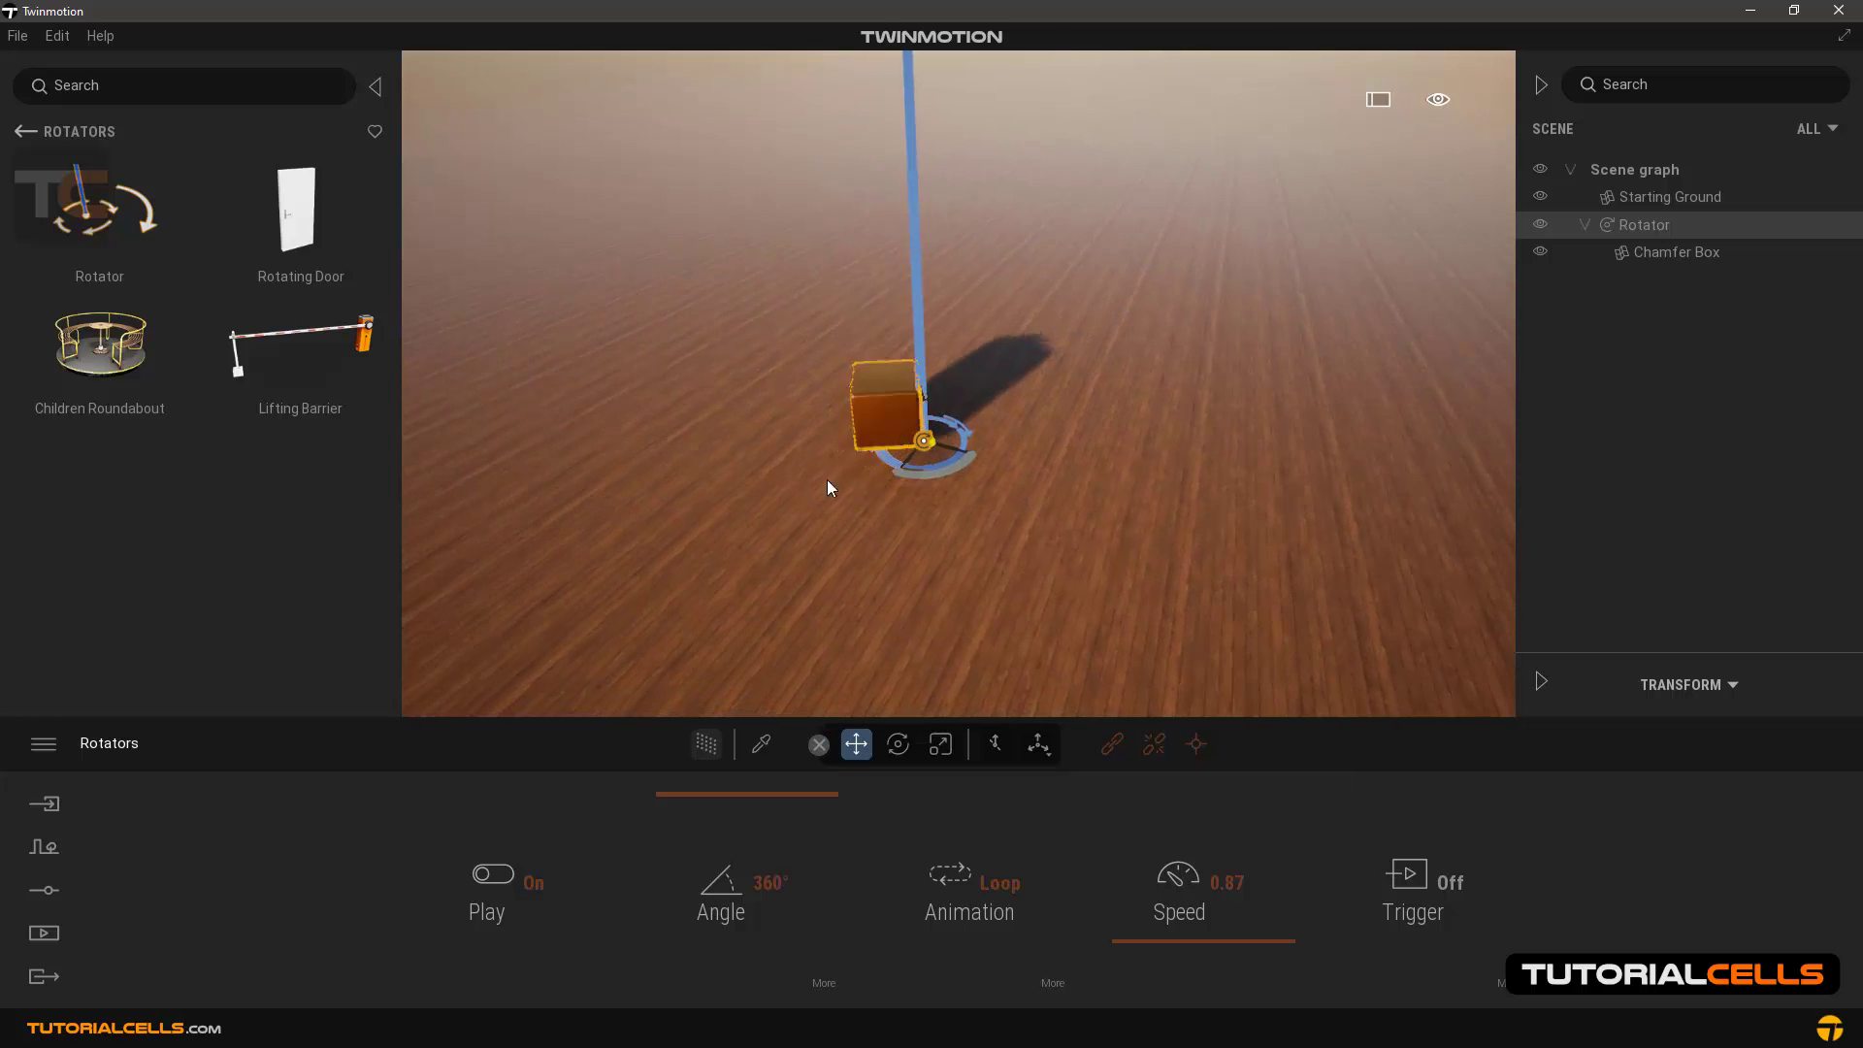
Place a Rotating Door from the Rotators library on the floor and view it up close
{"action": "left_click_drag", "start_coordinate": [307, 230], "coordinate": [619, 381]}
{"action": "key", "text": "f"}
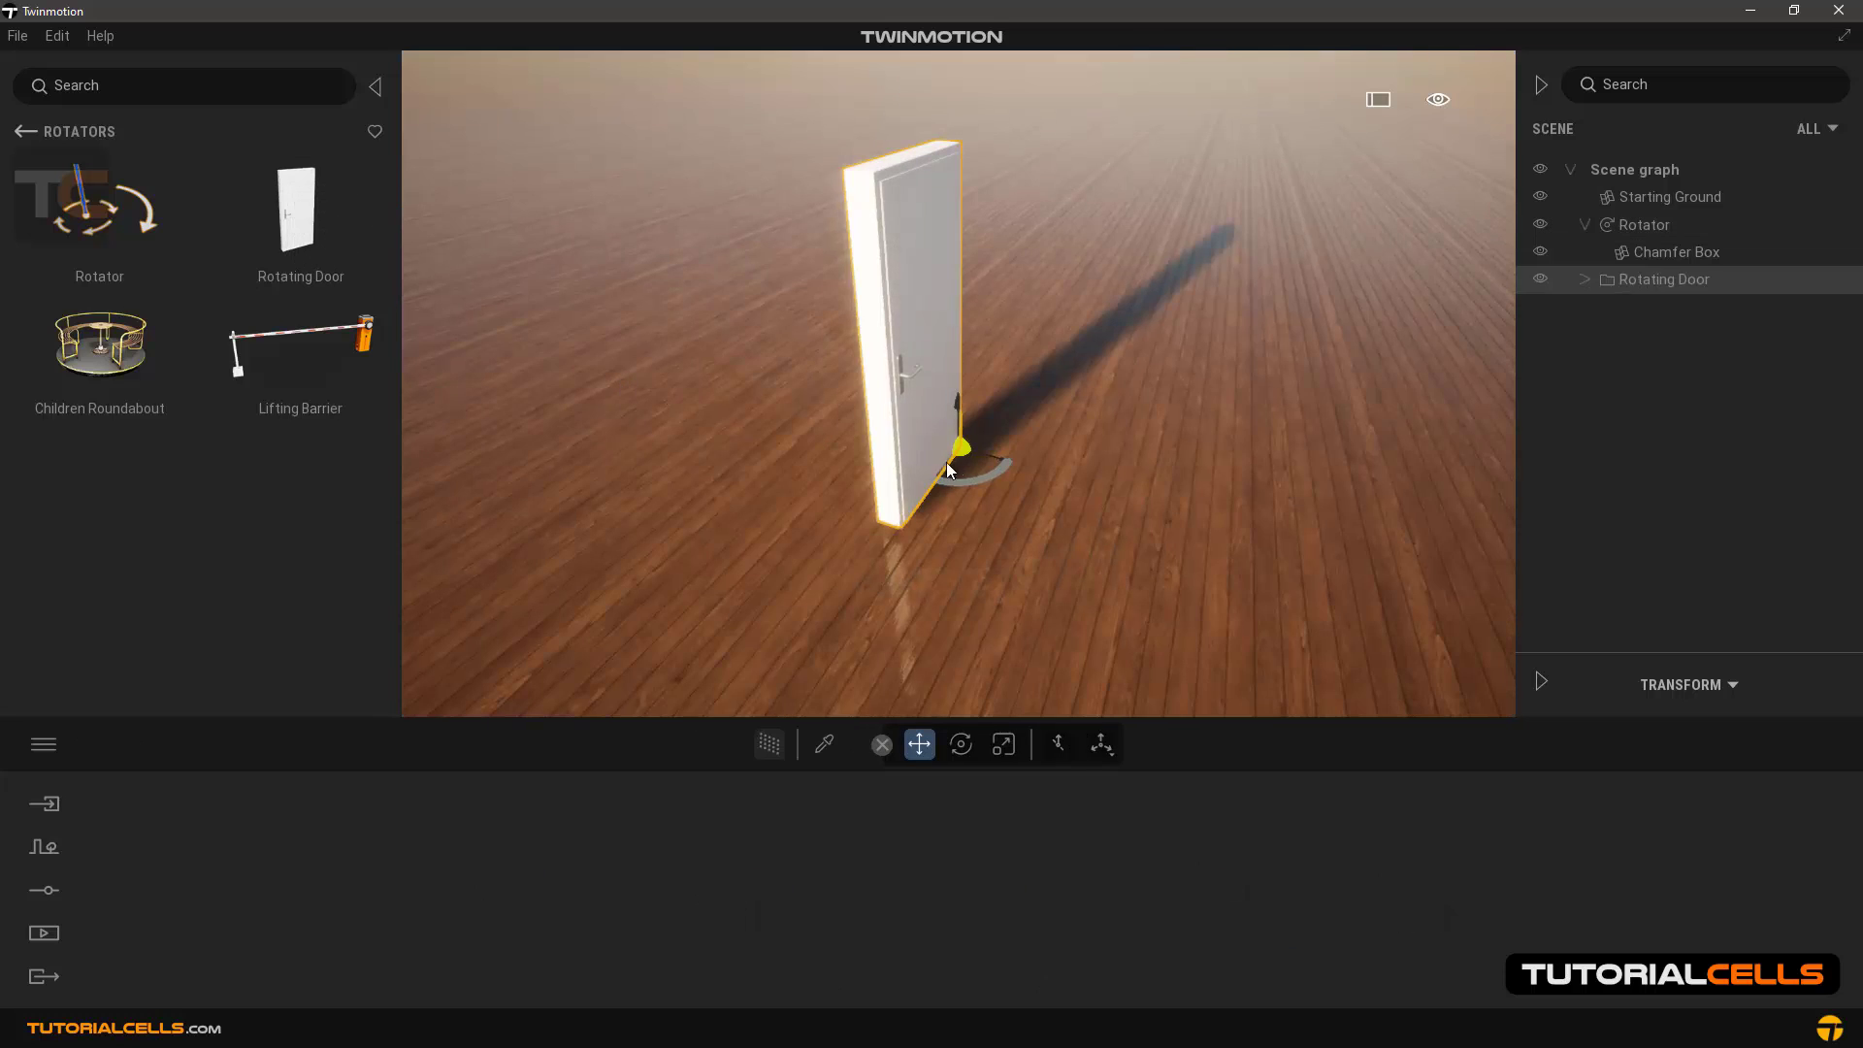
{"action": "right_click_drag", "start_coordinate": [958, 468], "coordinate": [885, 463]}
{"action": "middle_click_drag", "start_coordinate": [959, 468], "coordinate": [870, 445], "text": "shift"}
{"action": "scroll", "coordinate": [871, 444], "scroll_direction": "up", "scroll_amount": 3}
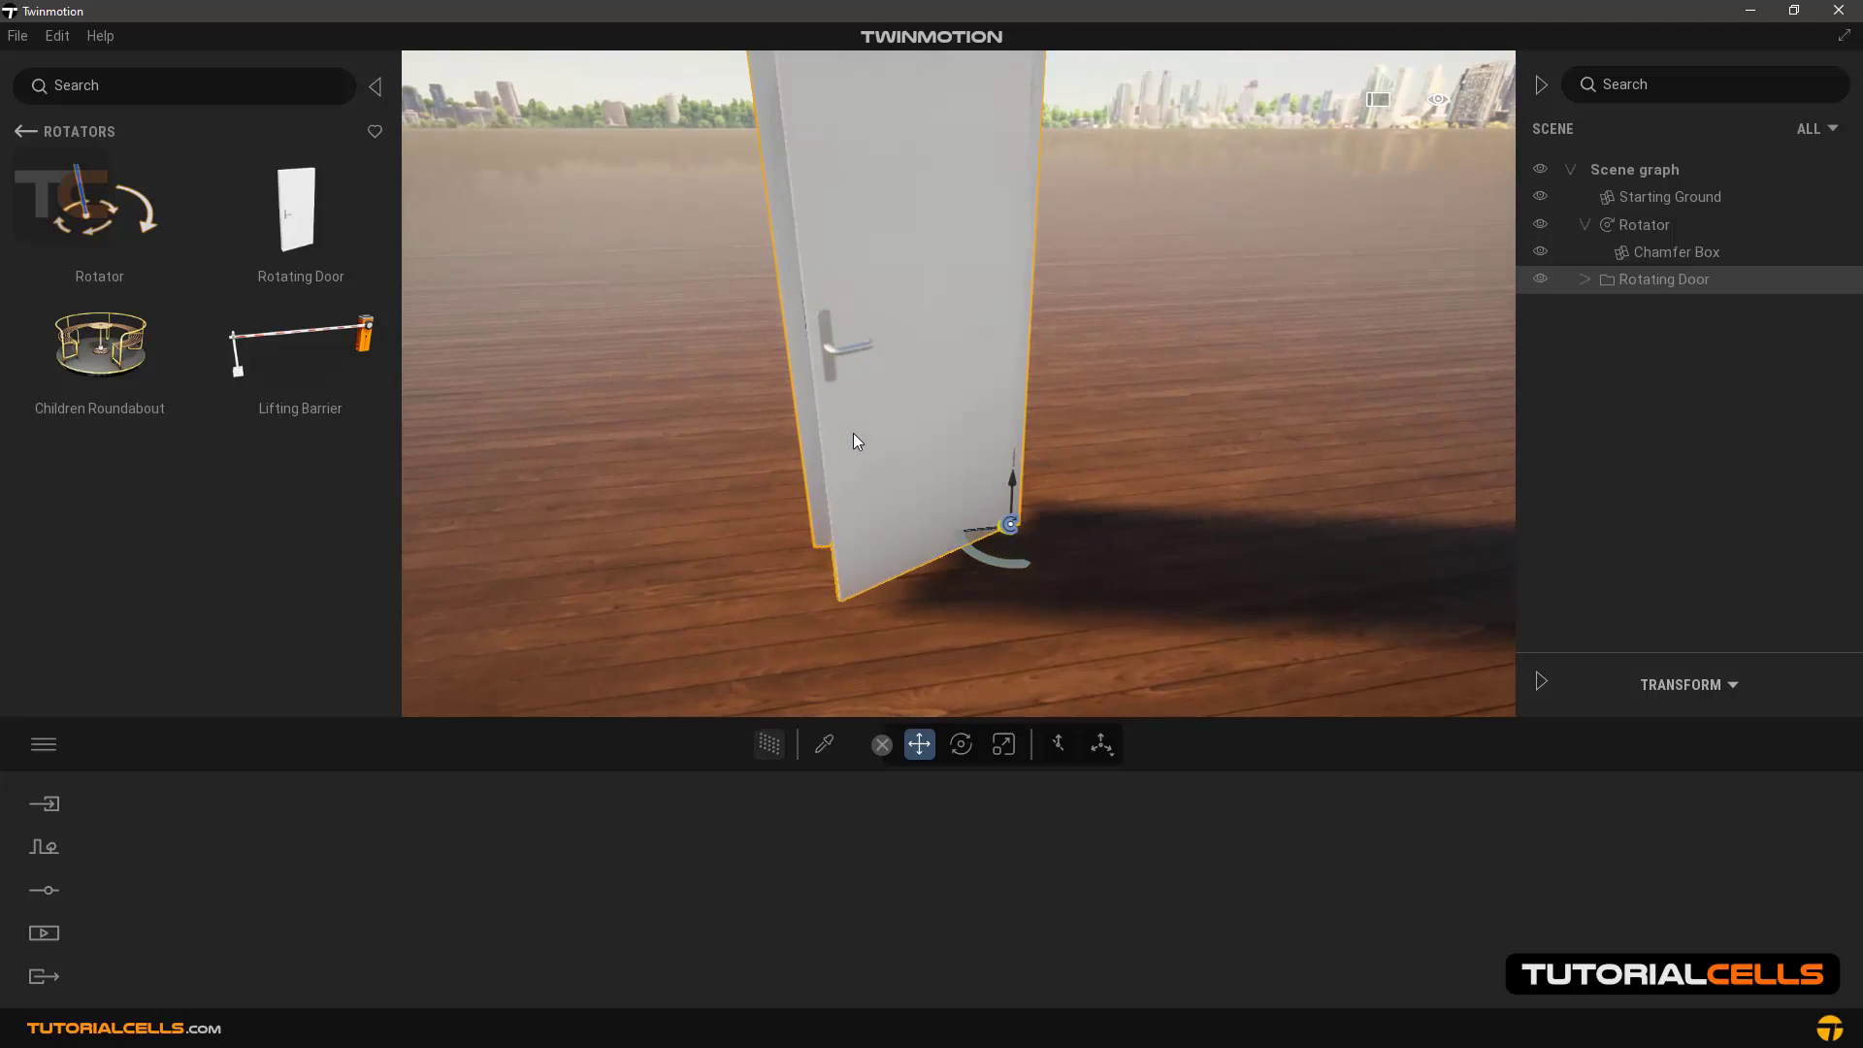
Collapse the chamfer box's Rotator, expand the Rotating Door group in the scene graph, and focus on its casing and nested Rotator
{"action": "left_click", "coordinate": [1624, 224]}
{"action": "left_click", "coordinate": [1585, 224]}
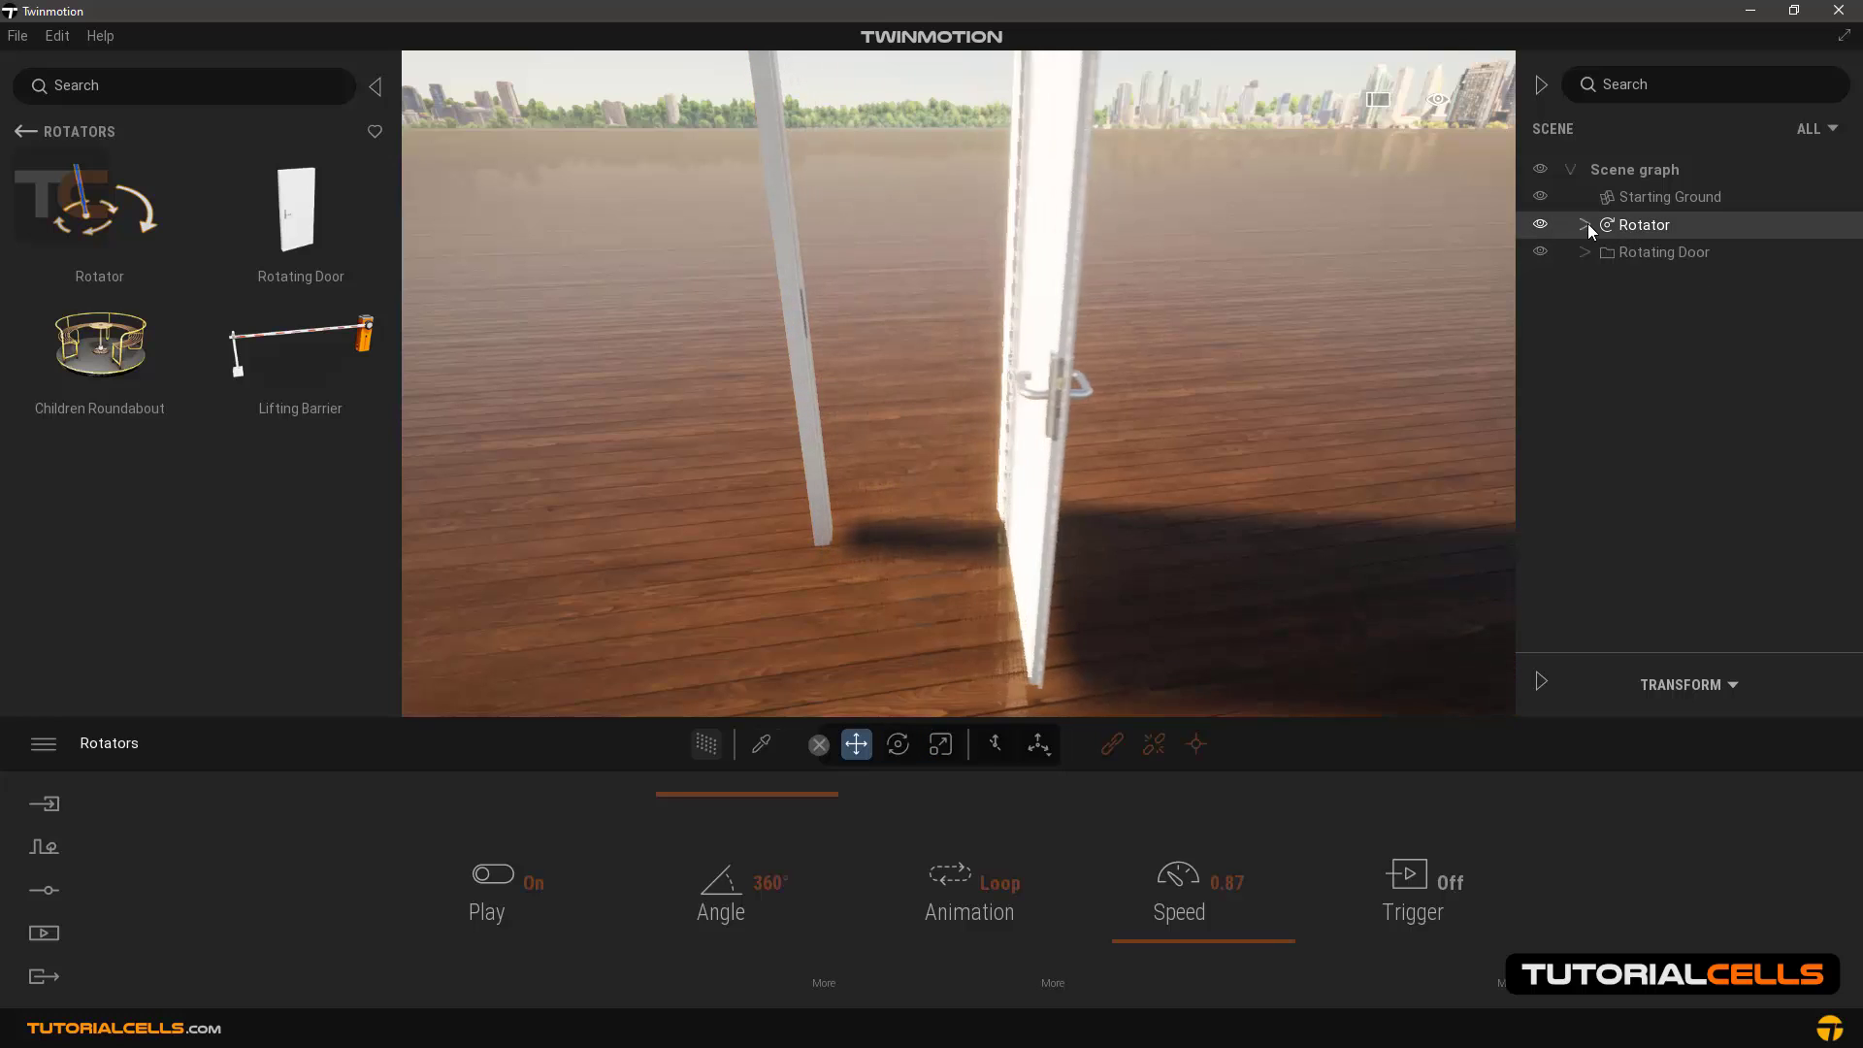
{"action": "left_click", "coordinate": [1586, 253]}
{"action": "double_click", "coordinate": [1650, 279]}
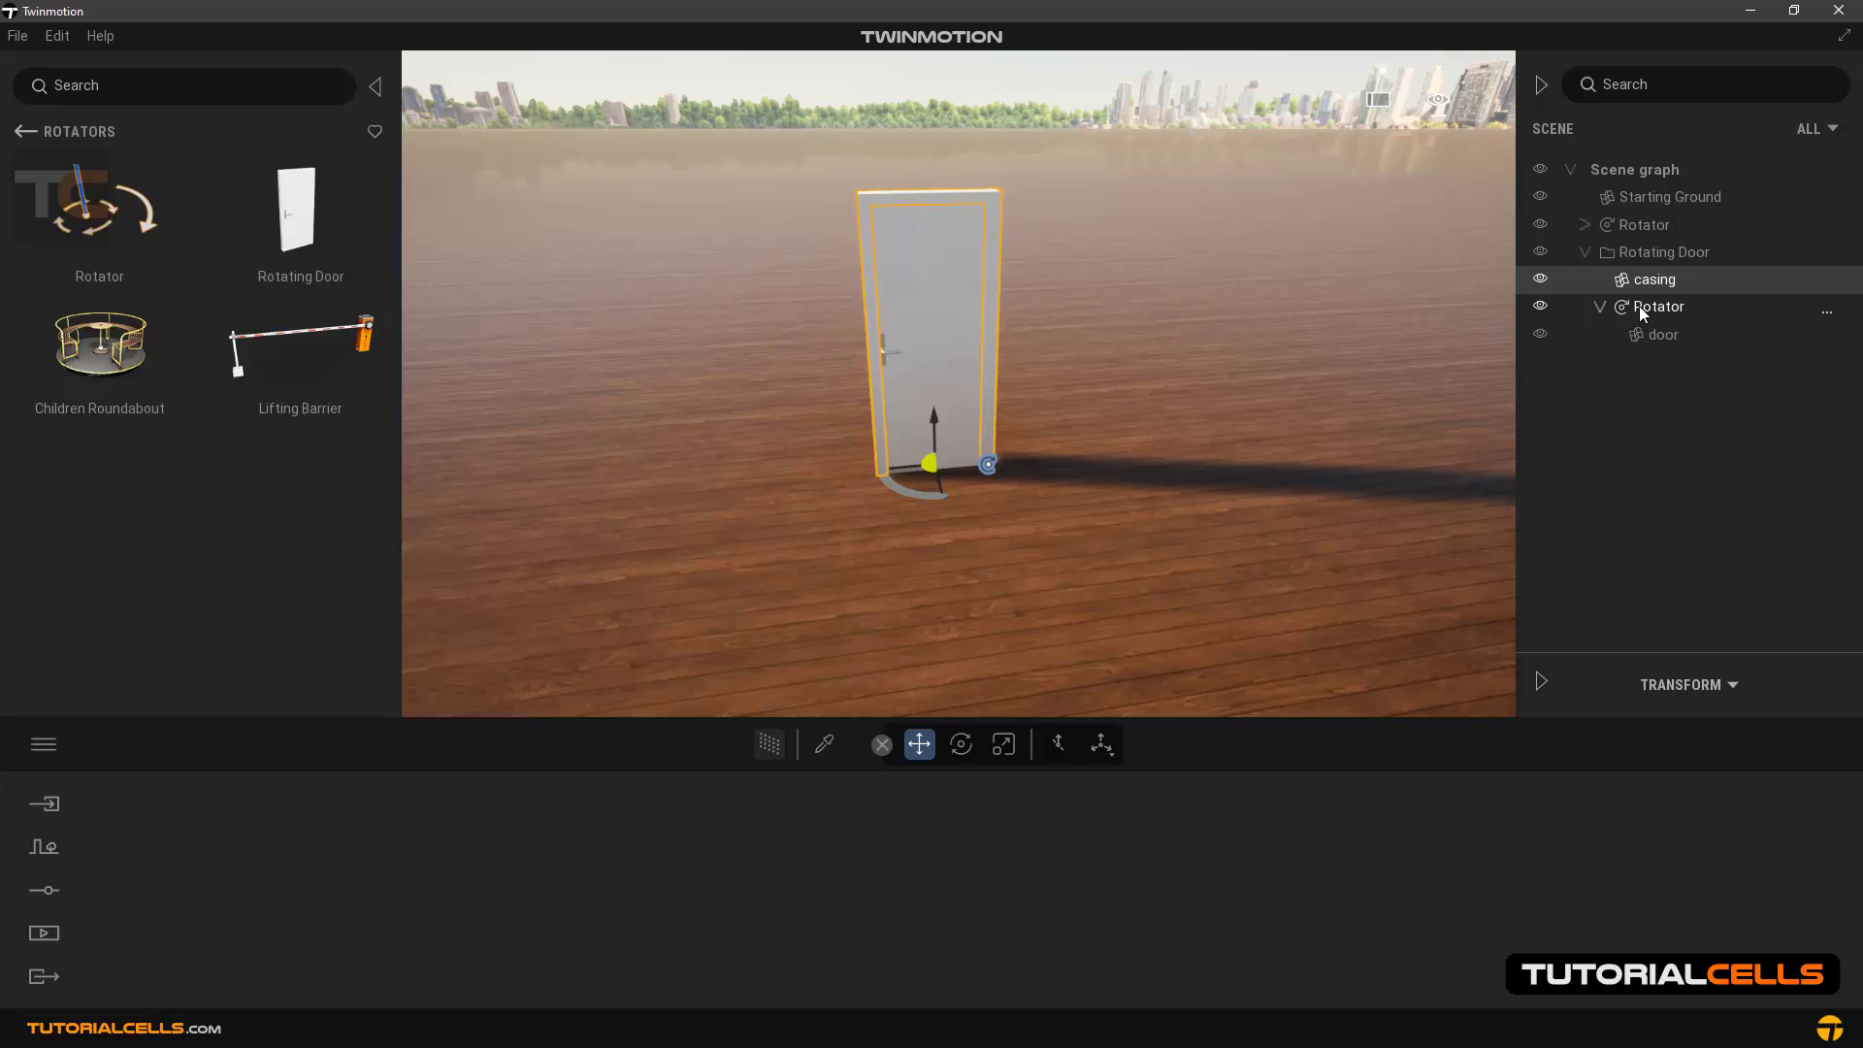
{"action": "double_click", "coordinate": [1639, 306]}
Turn off the Trigger of the door's Rotator and watch the door swing up close
{"action": "scroll", "coordinate": [1079, 397], "scroll_direction": "up", "scroll_amount": 3}
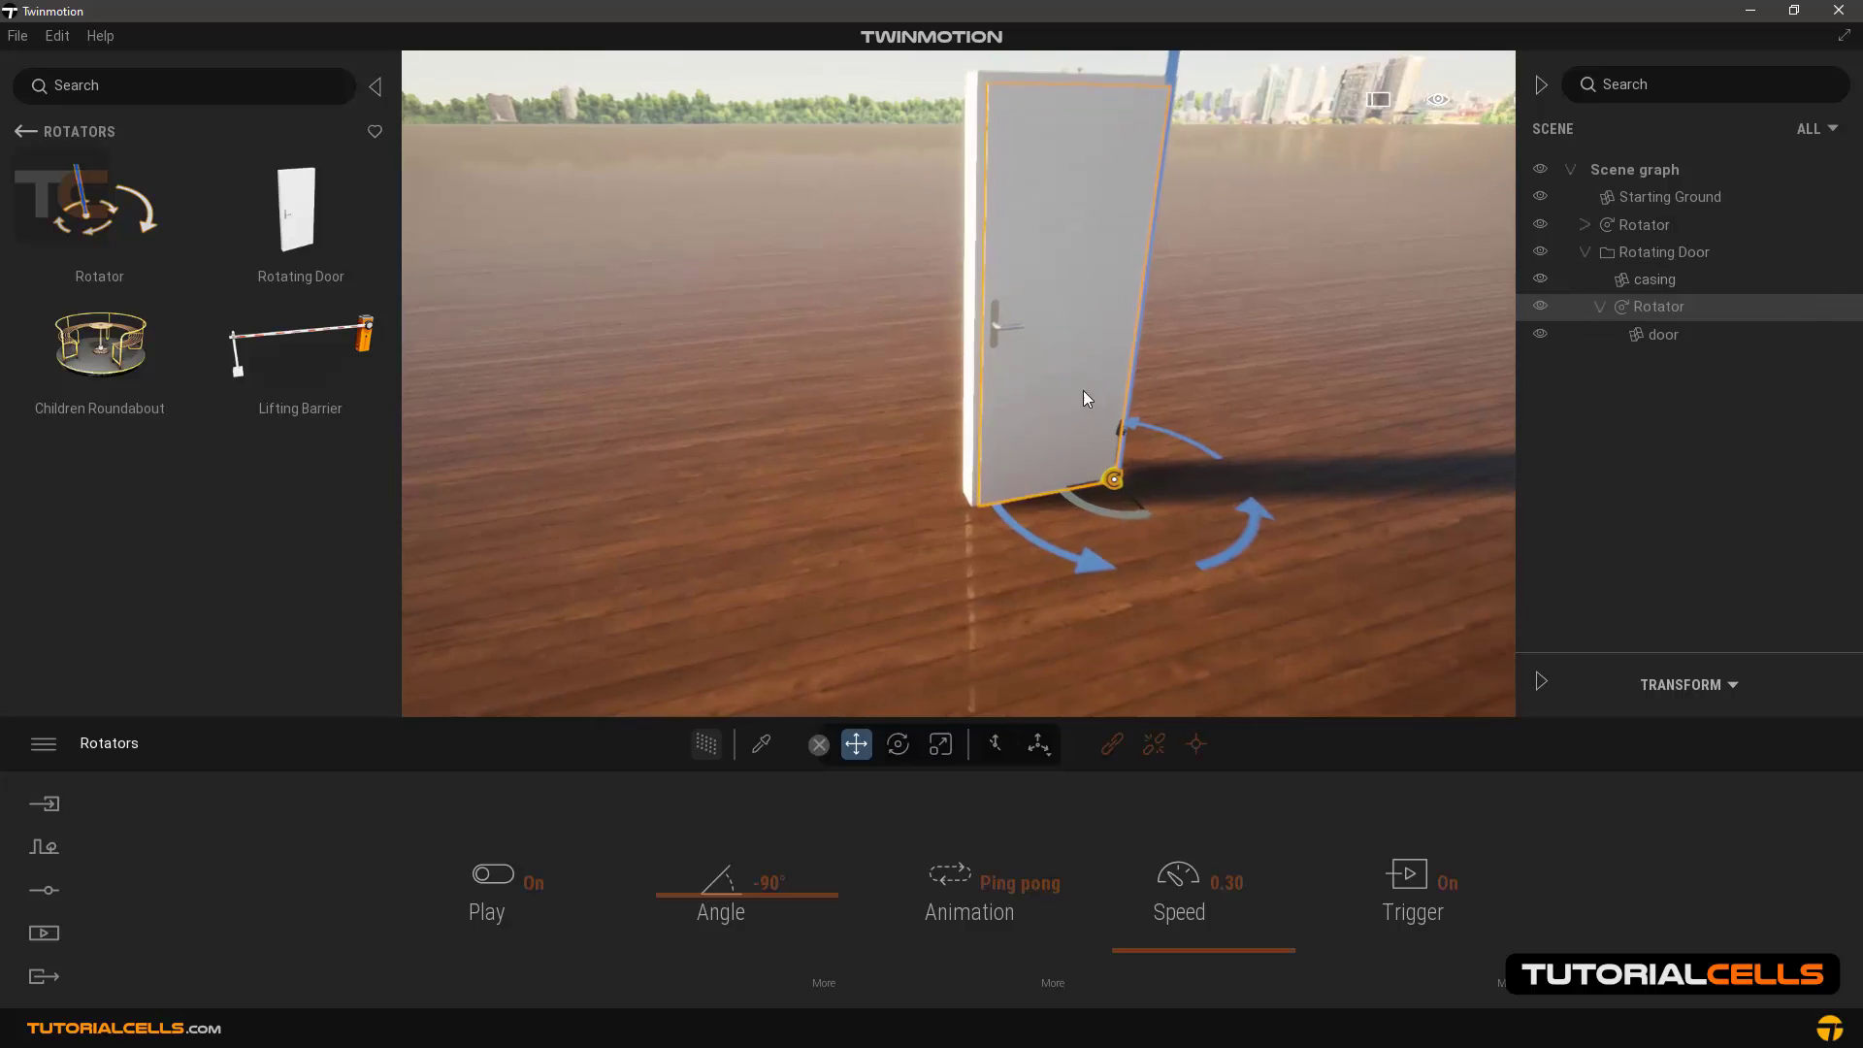
{"action": "middle_click_drag", "start_coordinate": [1091, 386], "coordinate": [860, 391]}
{"action": "scroll", "coordinate": [860, 390], "scroll_direction": "up", "scroll_amount": 2}
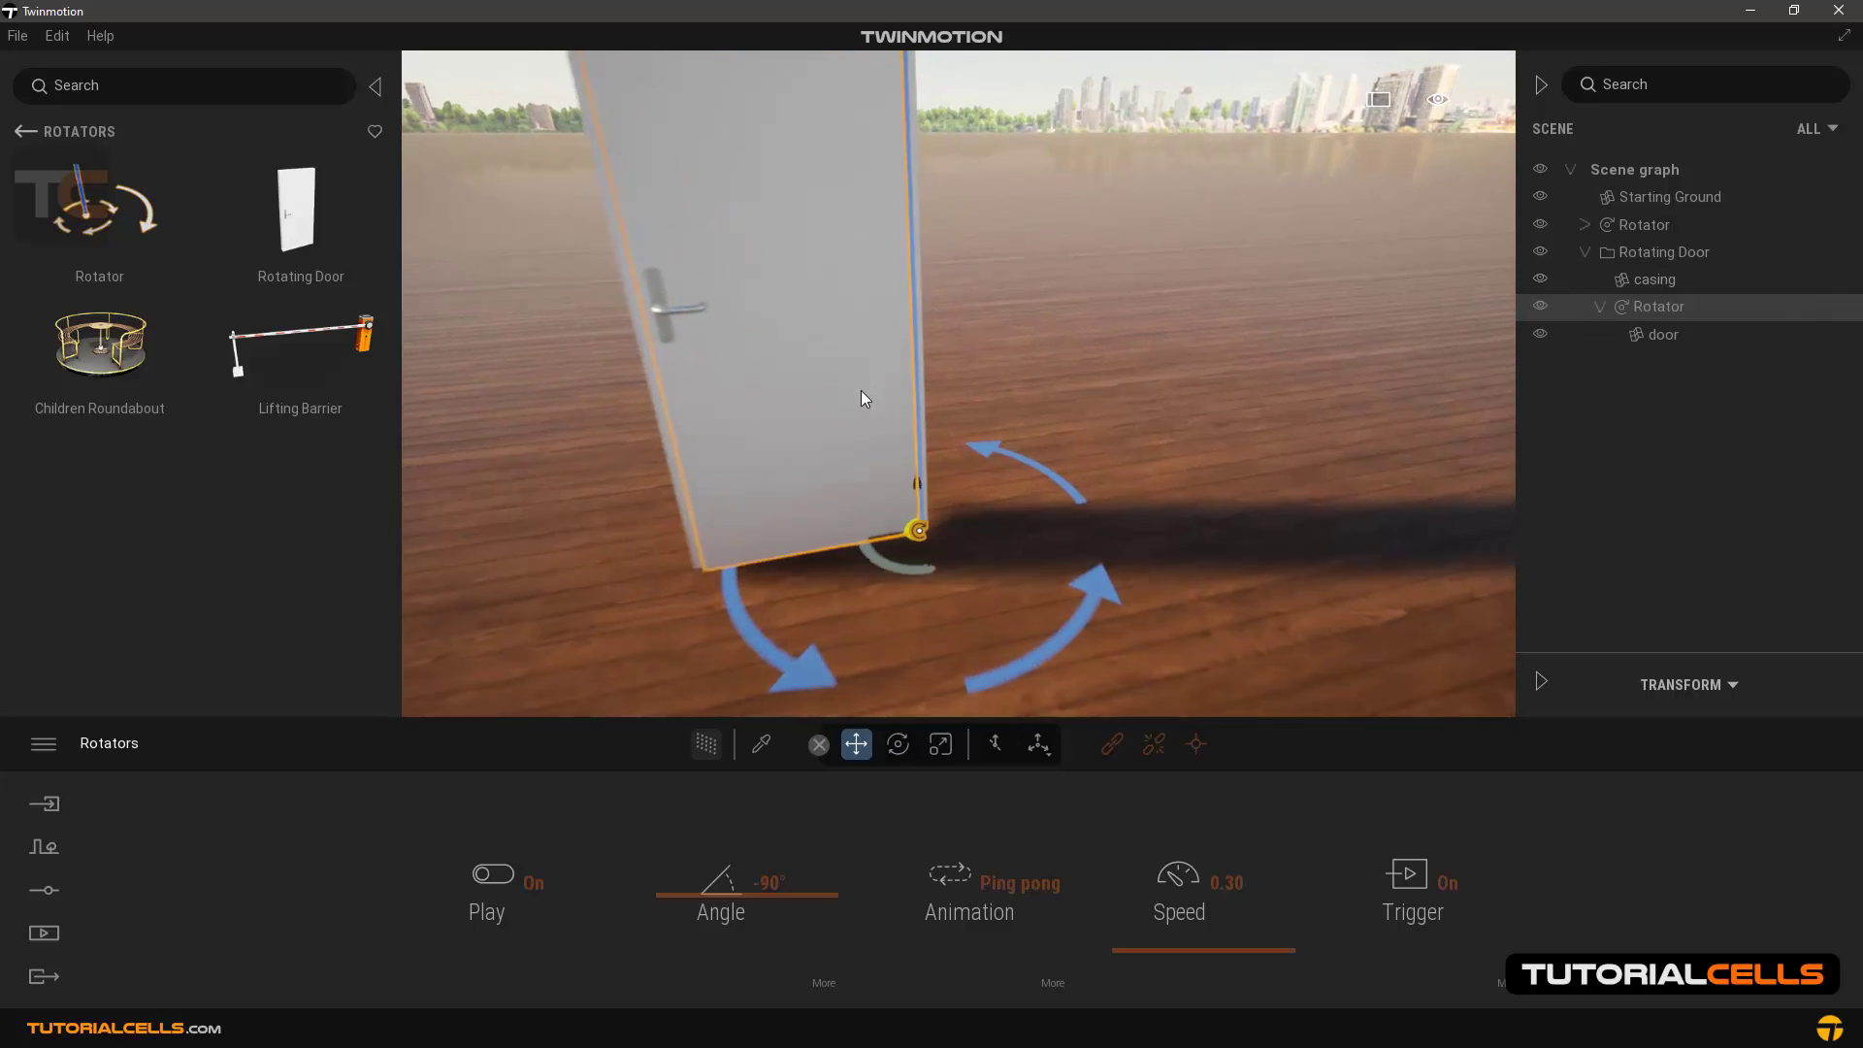
{"action": "key", "text": "a"}
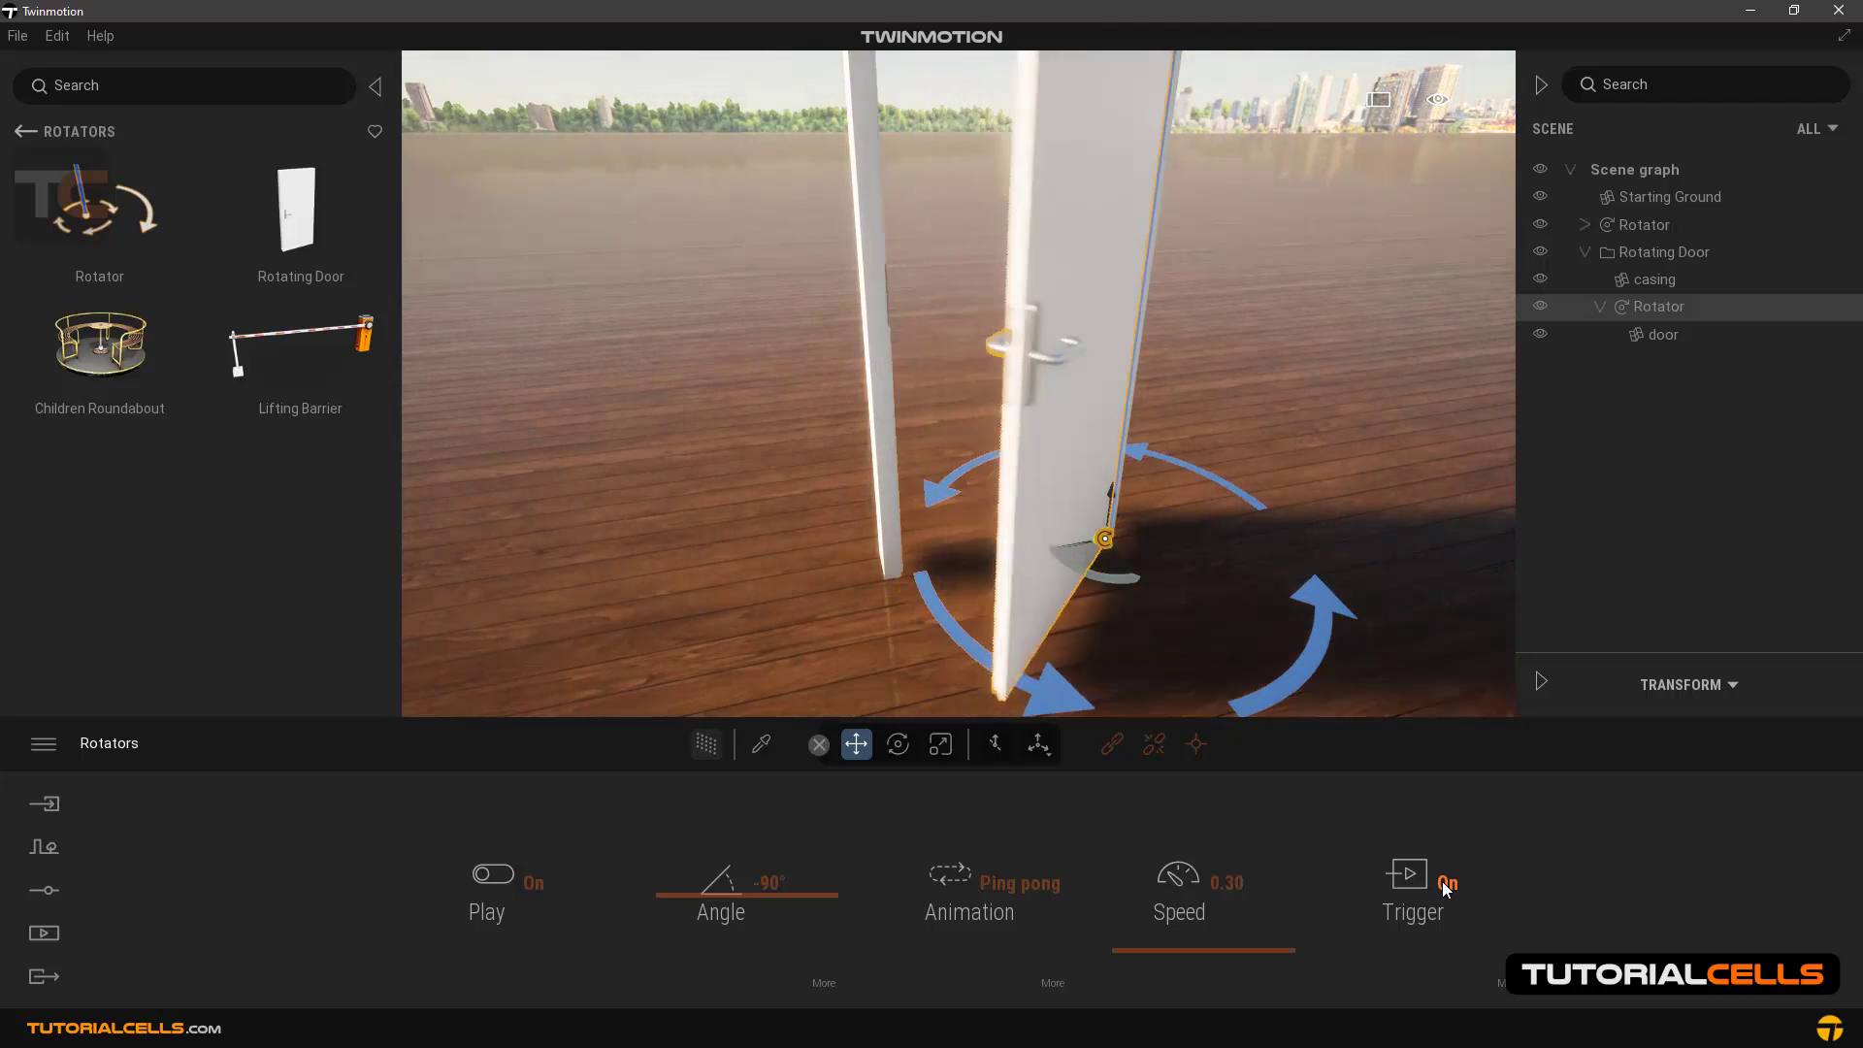
{"action": "left_click", "coordinate": [1446, 885]}
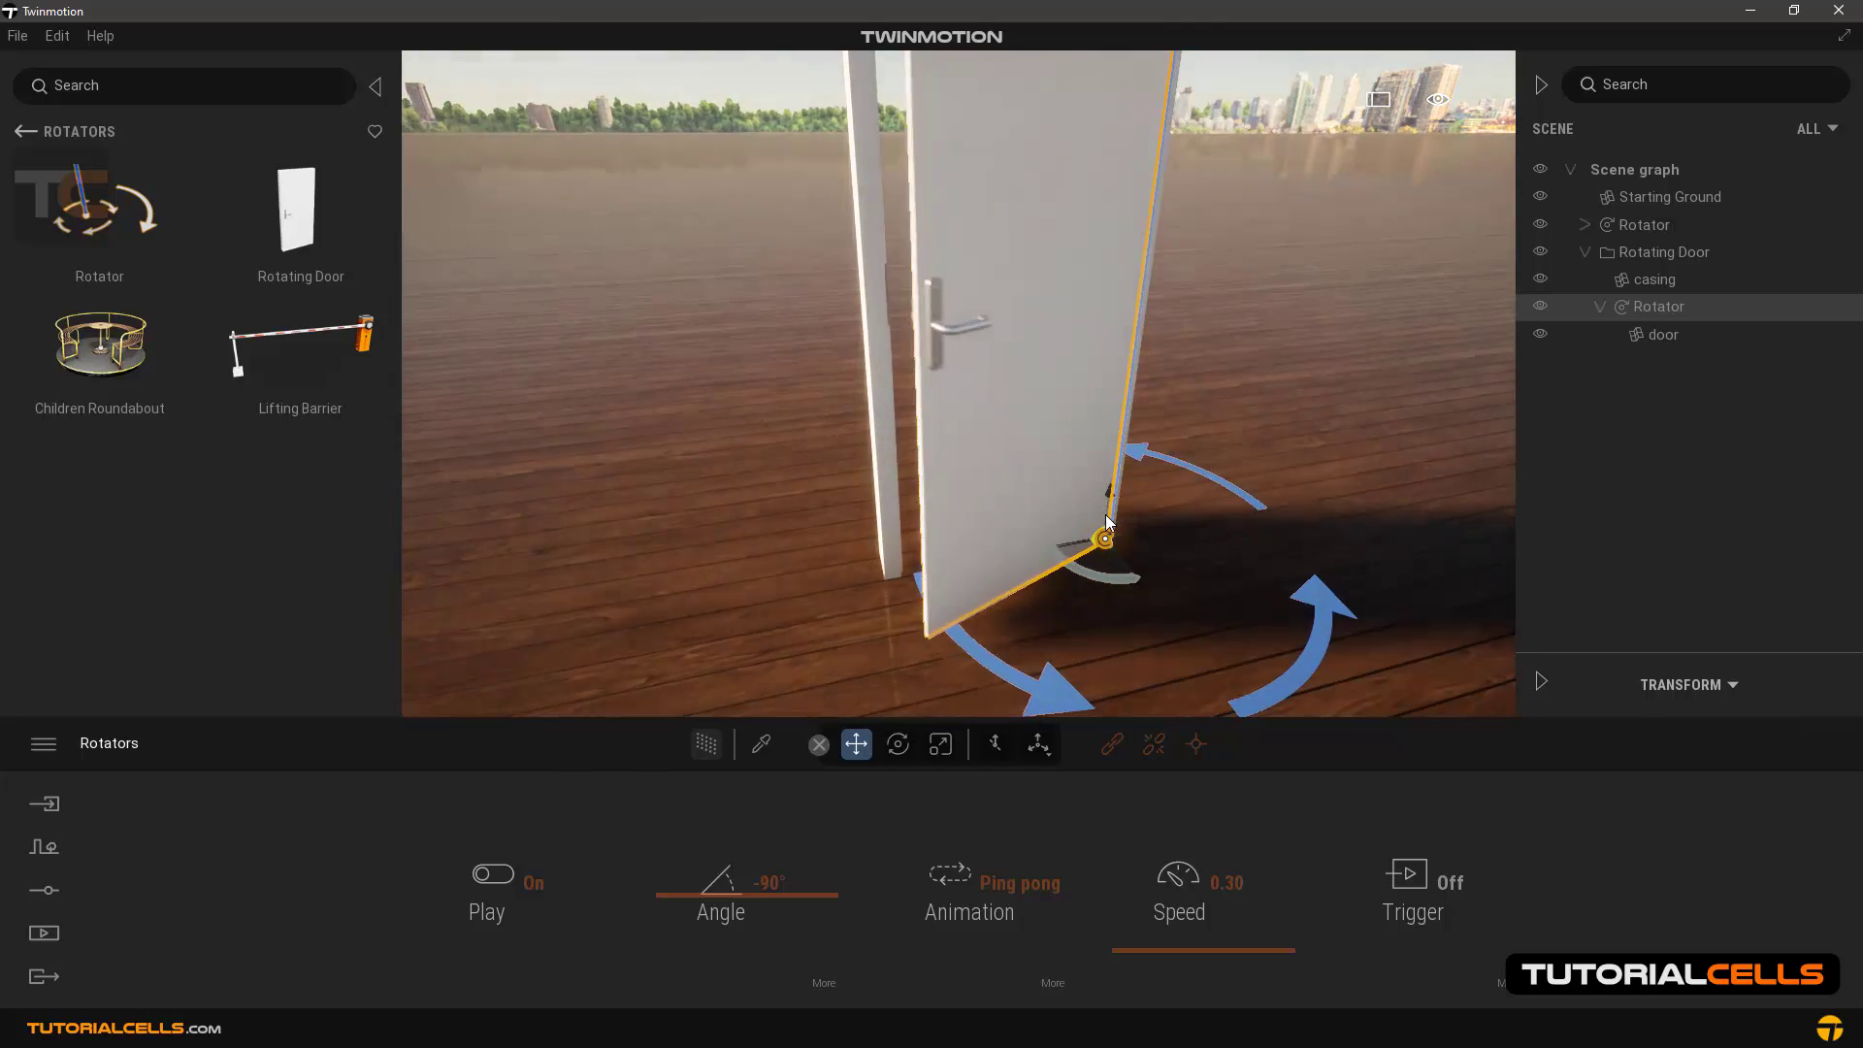
{"action": "right_click_drag", "start_coordinate": [1104, 514], "coordinate": [1105, 458]}
{"action": "right_click_drag", "start_coordinate": [1138, 310], "coordinate": [1139, 293]}
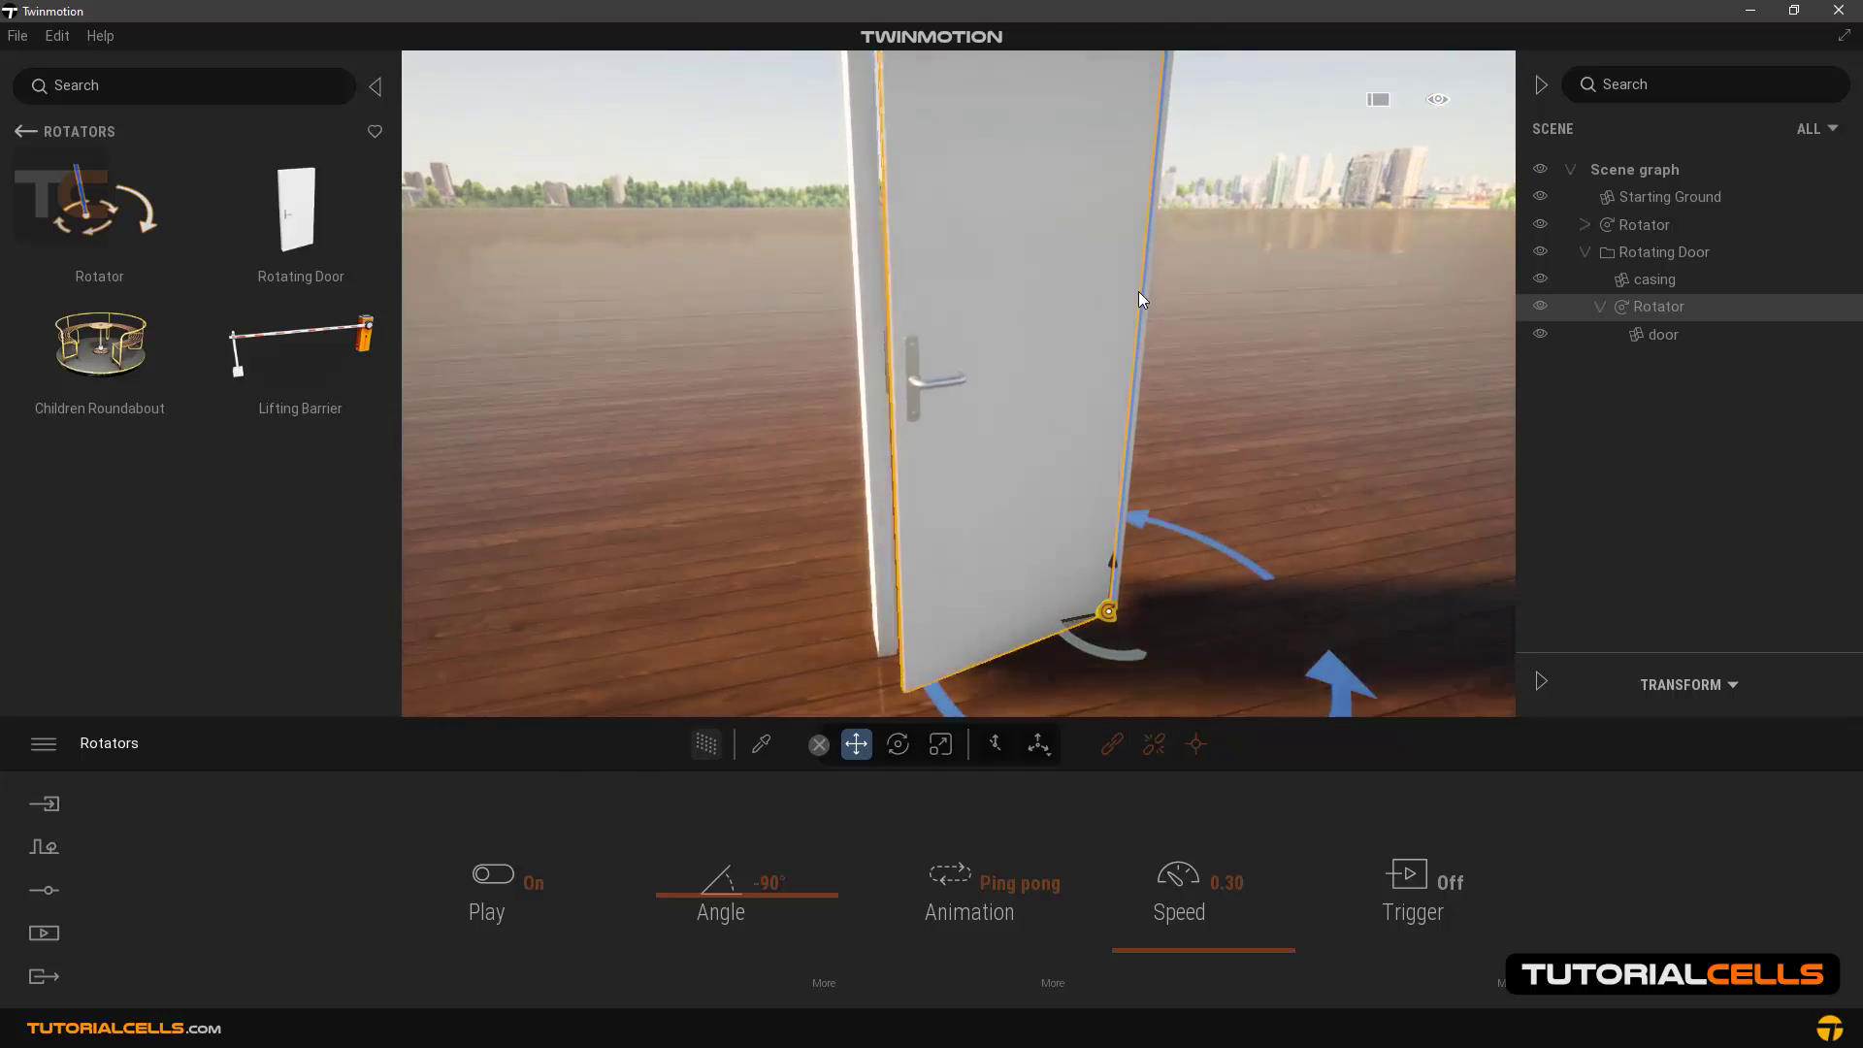
Place a Lifting Barrier from the Rotators library on the open floor beside the rotating door
{"action": "scroll", "coordinate": [1131, 302], "scroll_direction": "down", "scroll_amount": 3}
{"action": "right_click_drag", "start_coordinate": [965, 509], "coordinate": [754, 498]}
{"action": "key", "text": "a"}
{"action": "left_click_drag", "start_coordinate": [571, 424], "coordinate": [832, 536]}
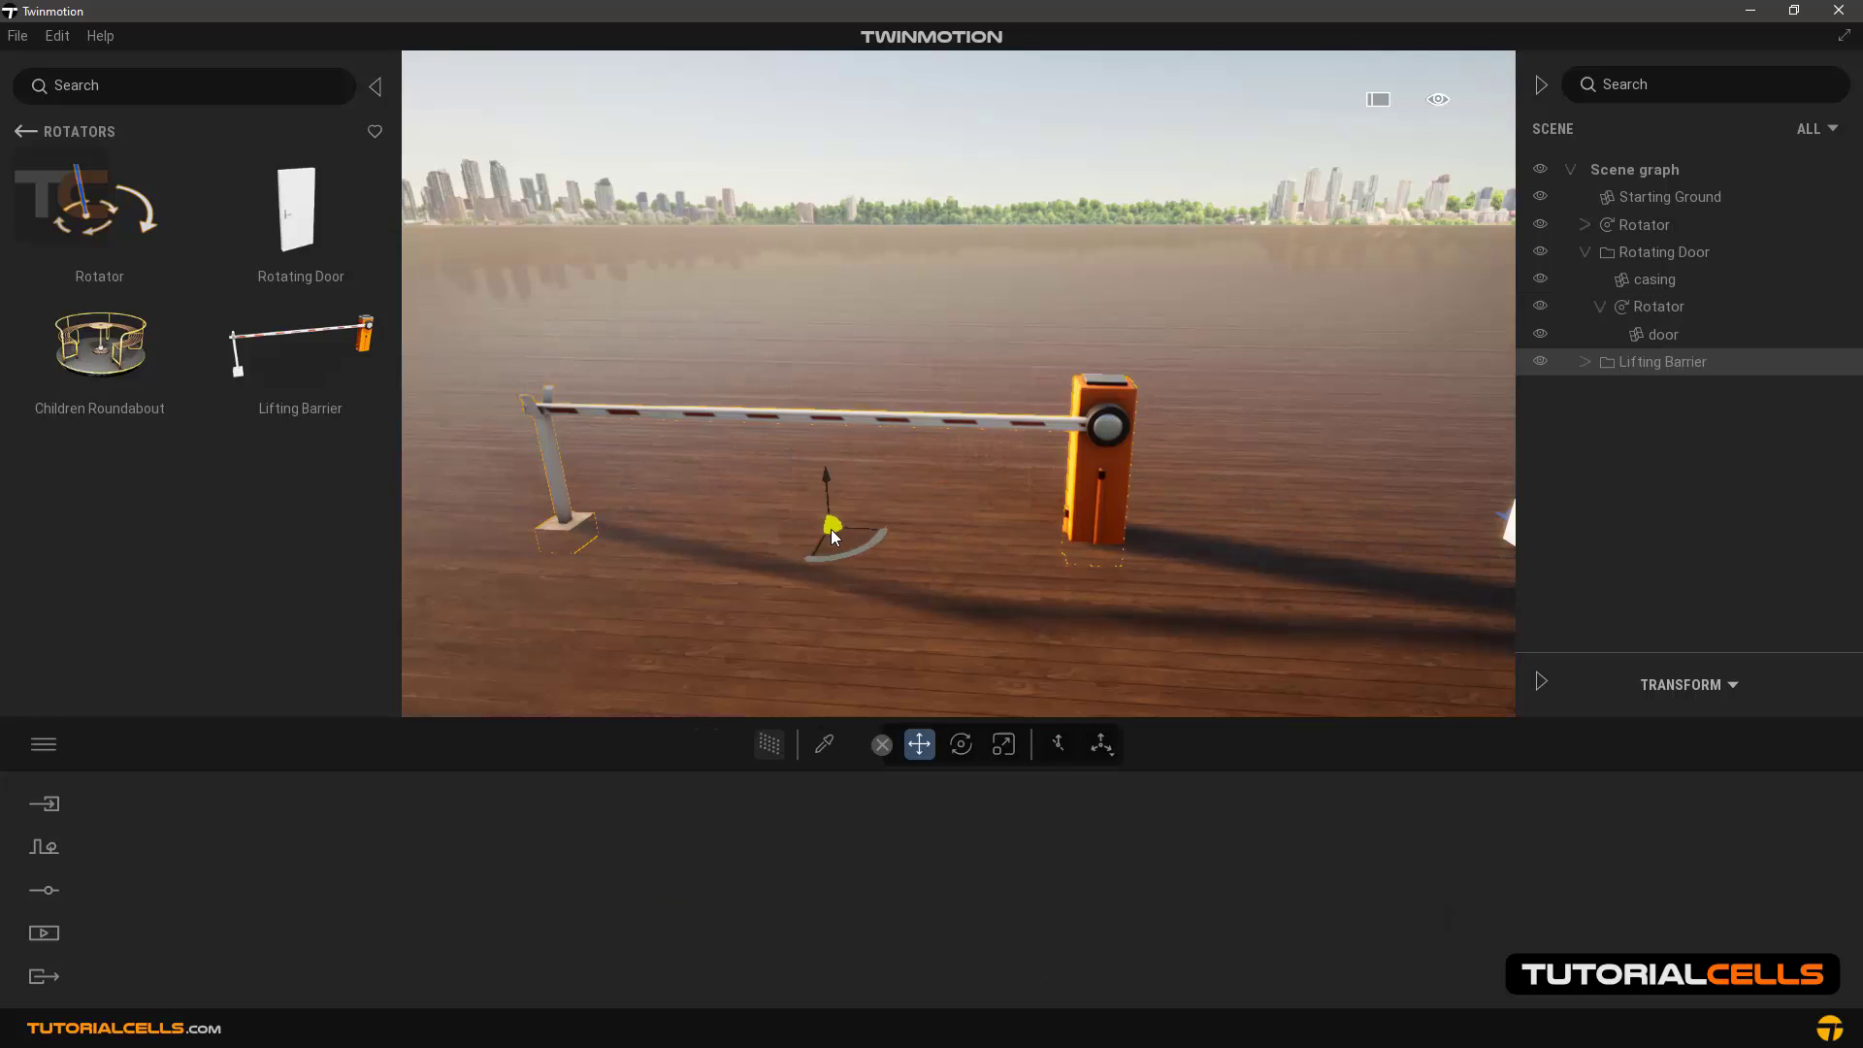
Select the Rotator inside the Lifting Barrier group, preview the X axis and set its rotation axis to Y
{"action": "left_click", "coordinate": [1585, 363]}
{"action": "double_click", "coordinate": [1651, 446]}
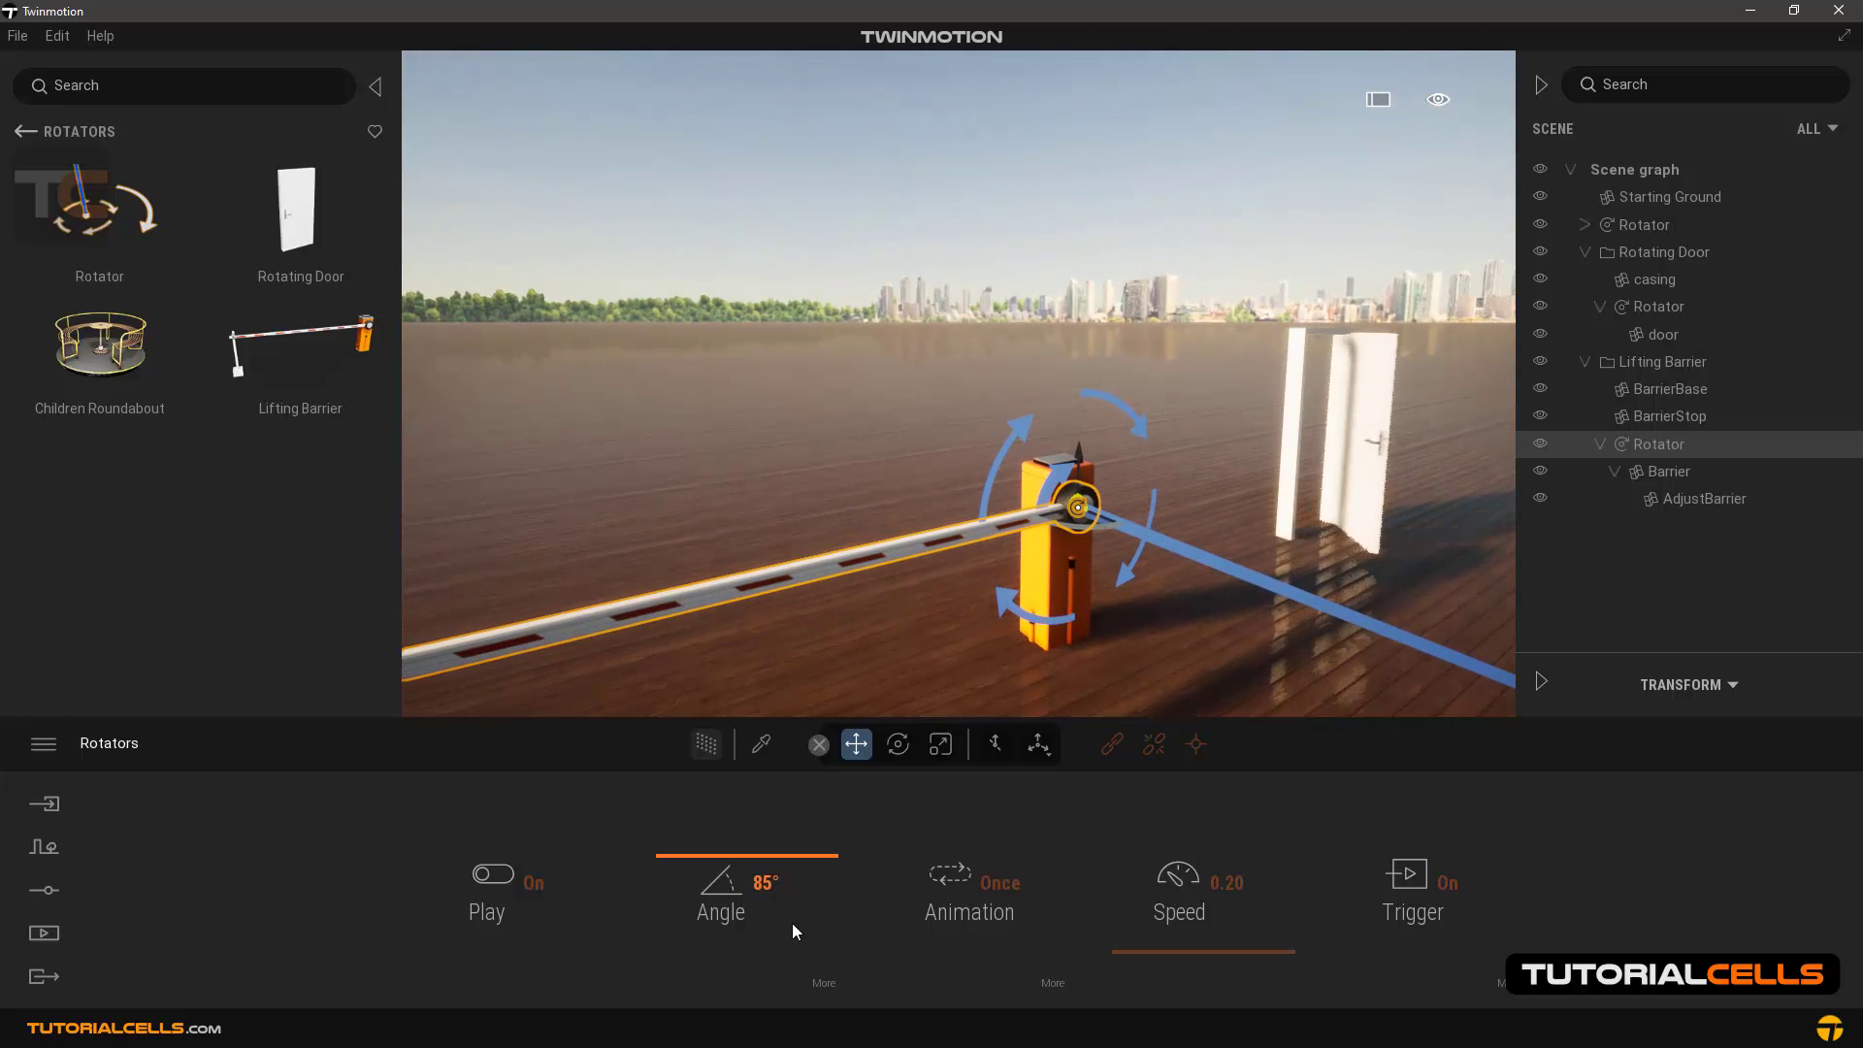
{"action": "left_click", "coordinate": [822, 983]}
{"action": "left_click", "coordinate": [984, 883]}
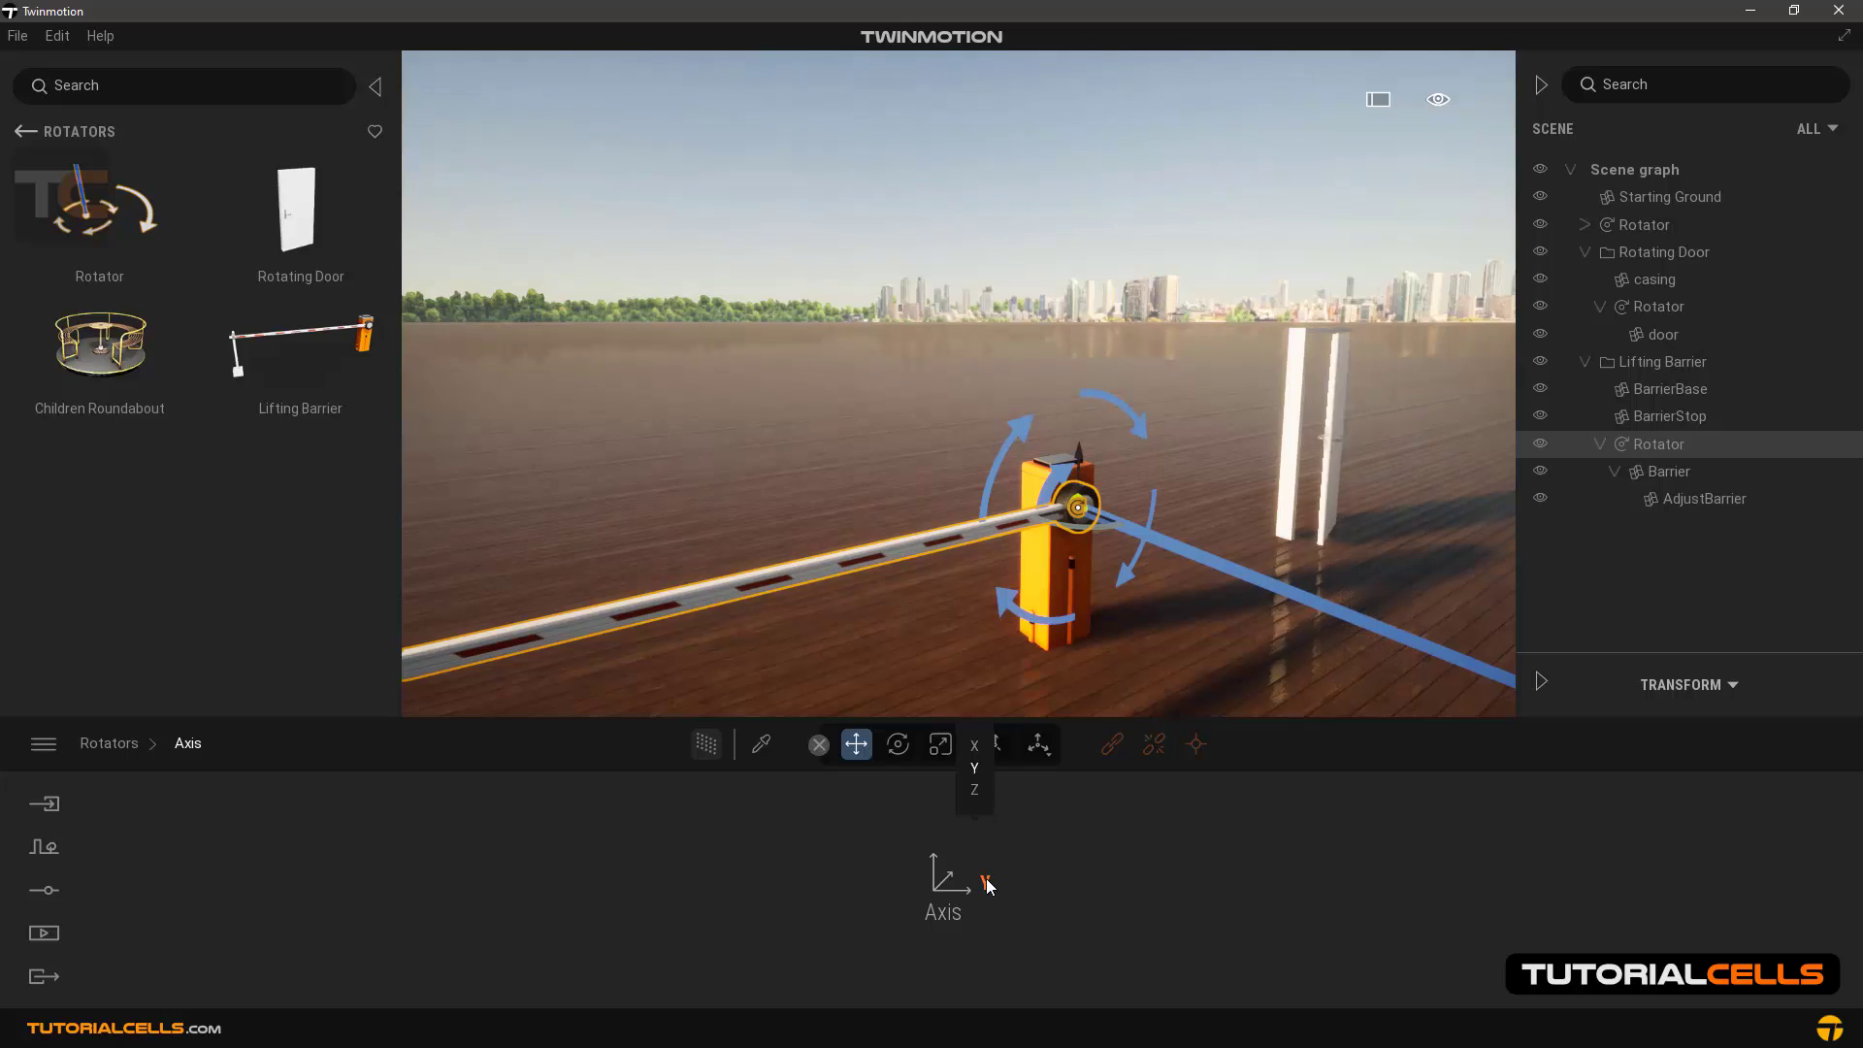
{"action": "left_click", "coordinate": [974, 770]}
{"action": "scroll", "coordinate": [1015, 528], "scroll_direction": "down", "scroll_amount": 3}
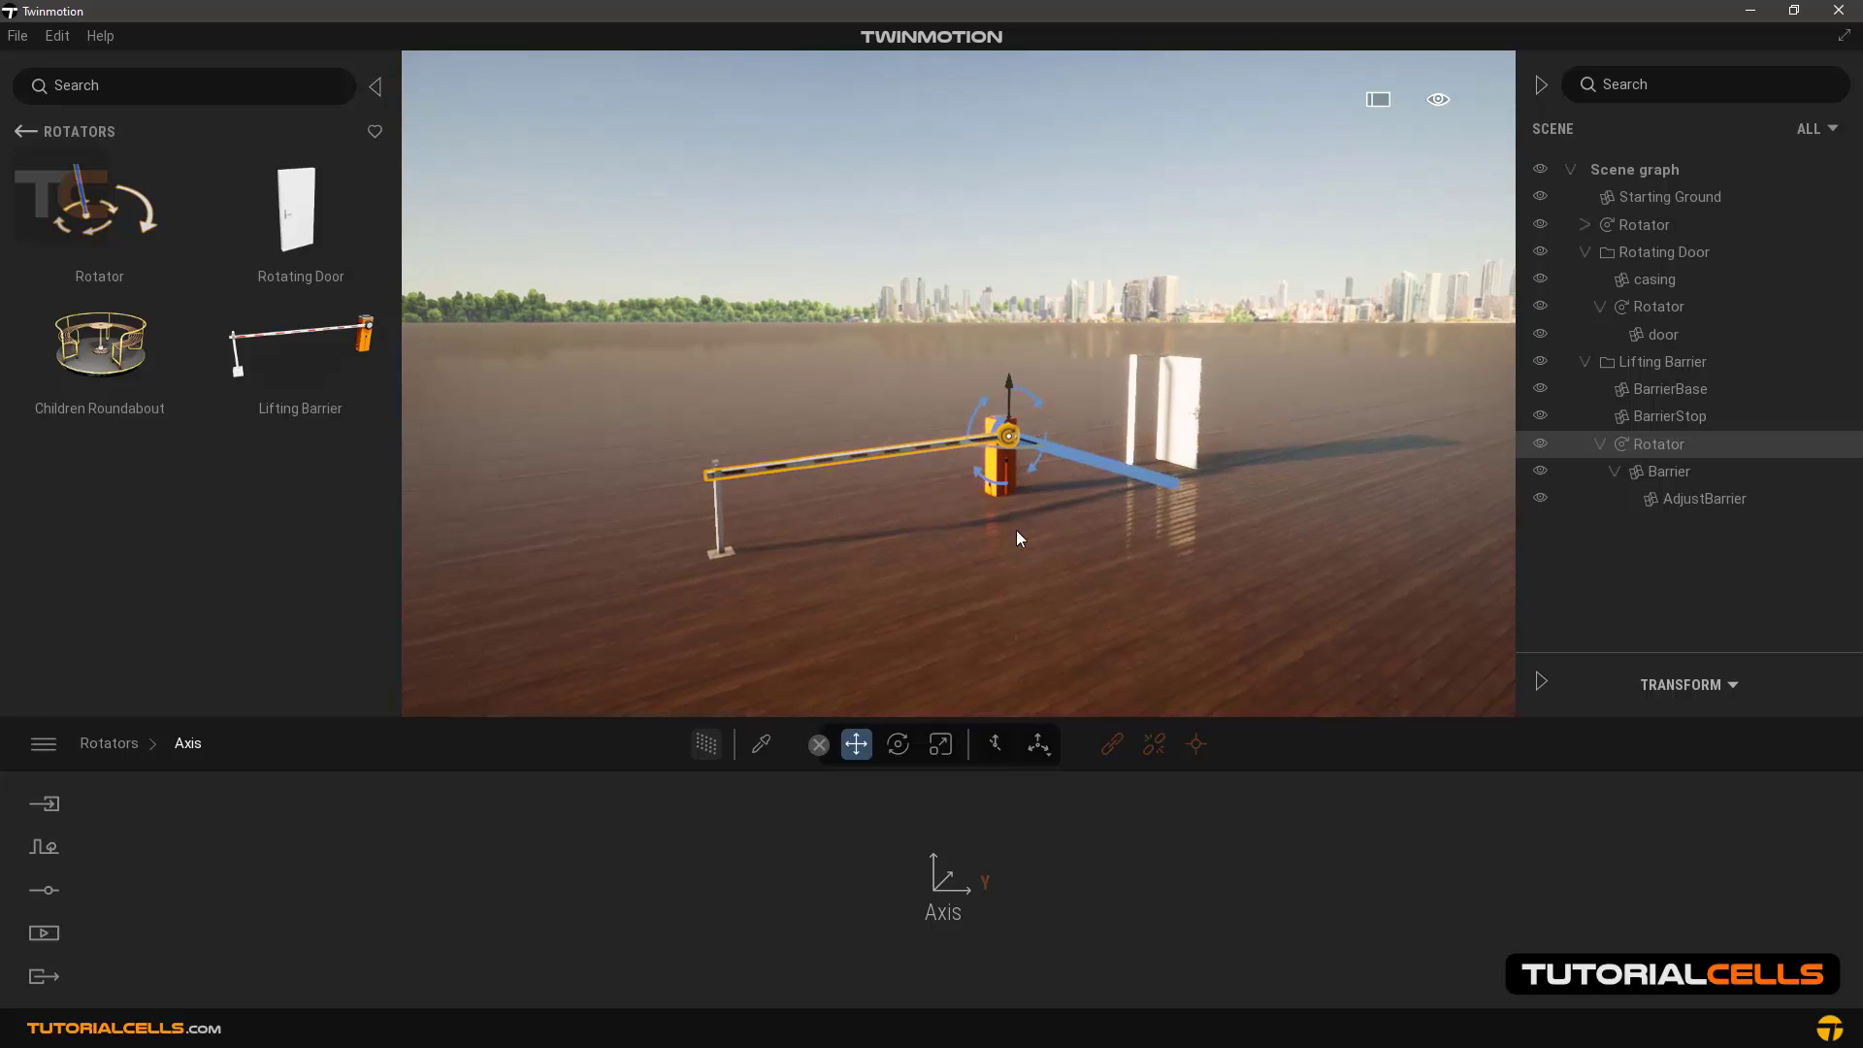
{"action": "scroll", "coordinate": [1015, 528], "scroll_direction": "up", "scroll_amount": 3}
{"action": "right_click_drag", "start_coordinate": [999, 549], "coordinate": [986, 586]}
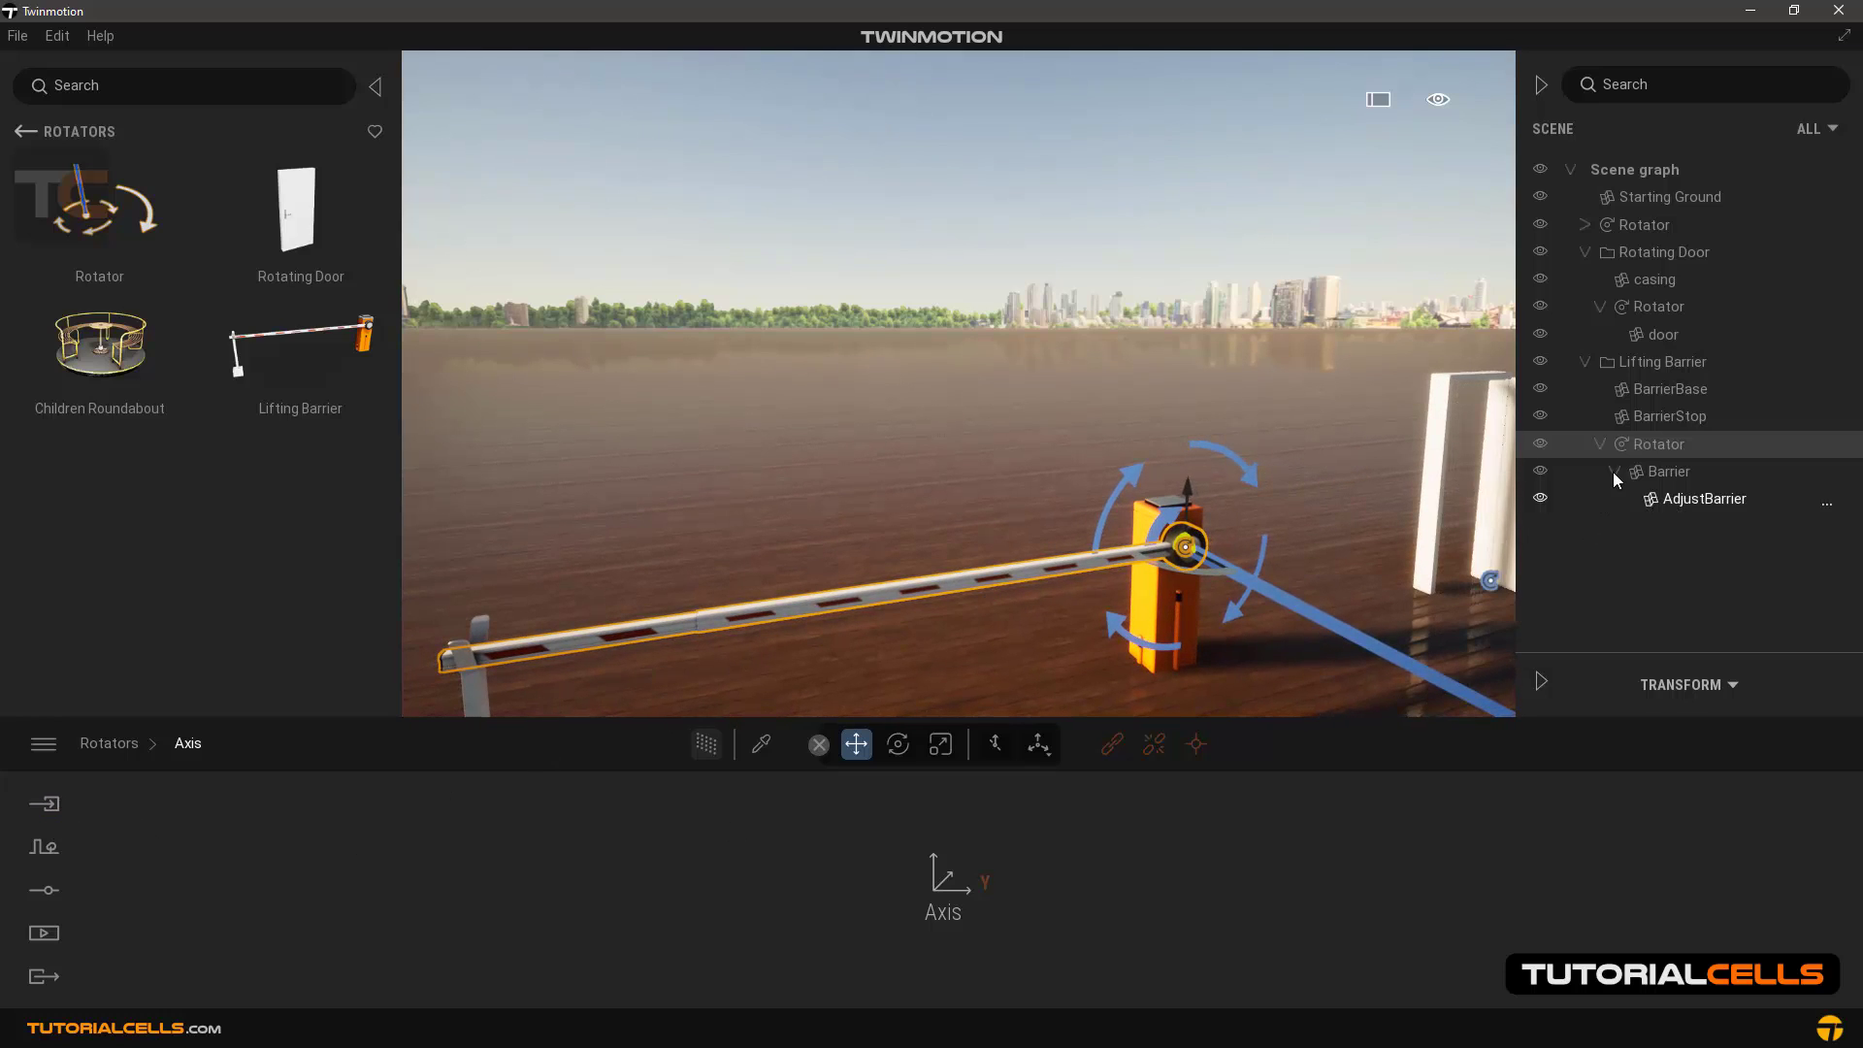
Return to the main settings of the barrier's Rotator and turn off its Trigger
{"action": "left_click", "coordinate": [1644, 444]}
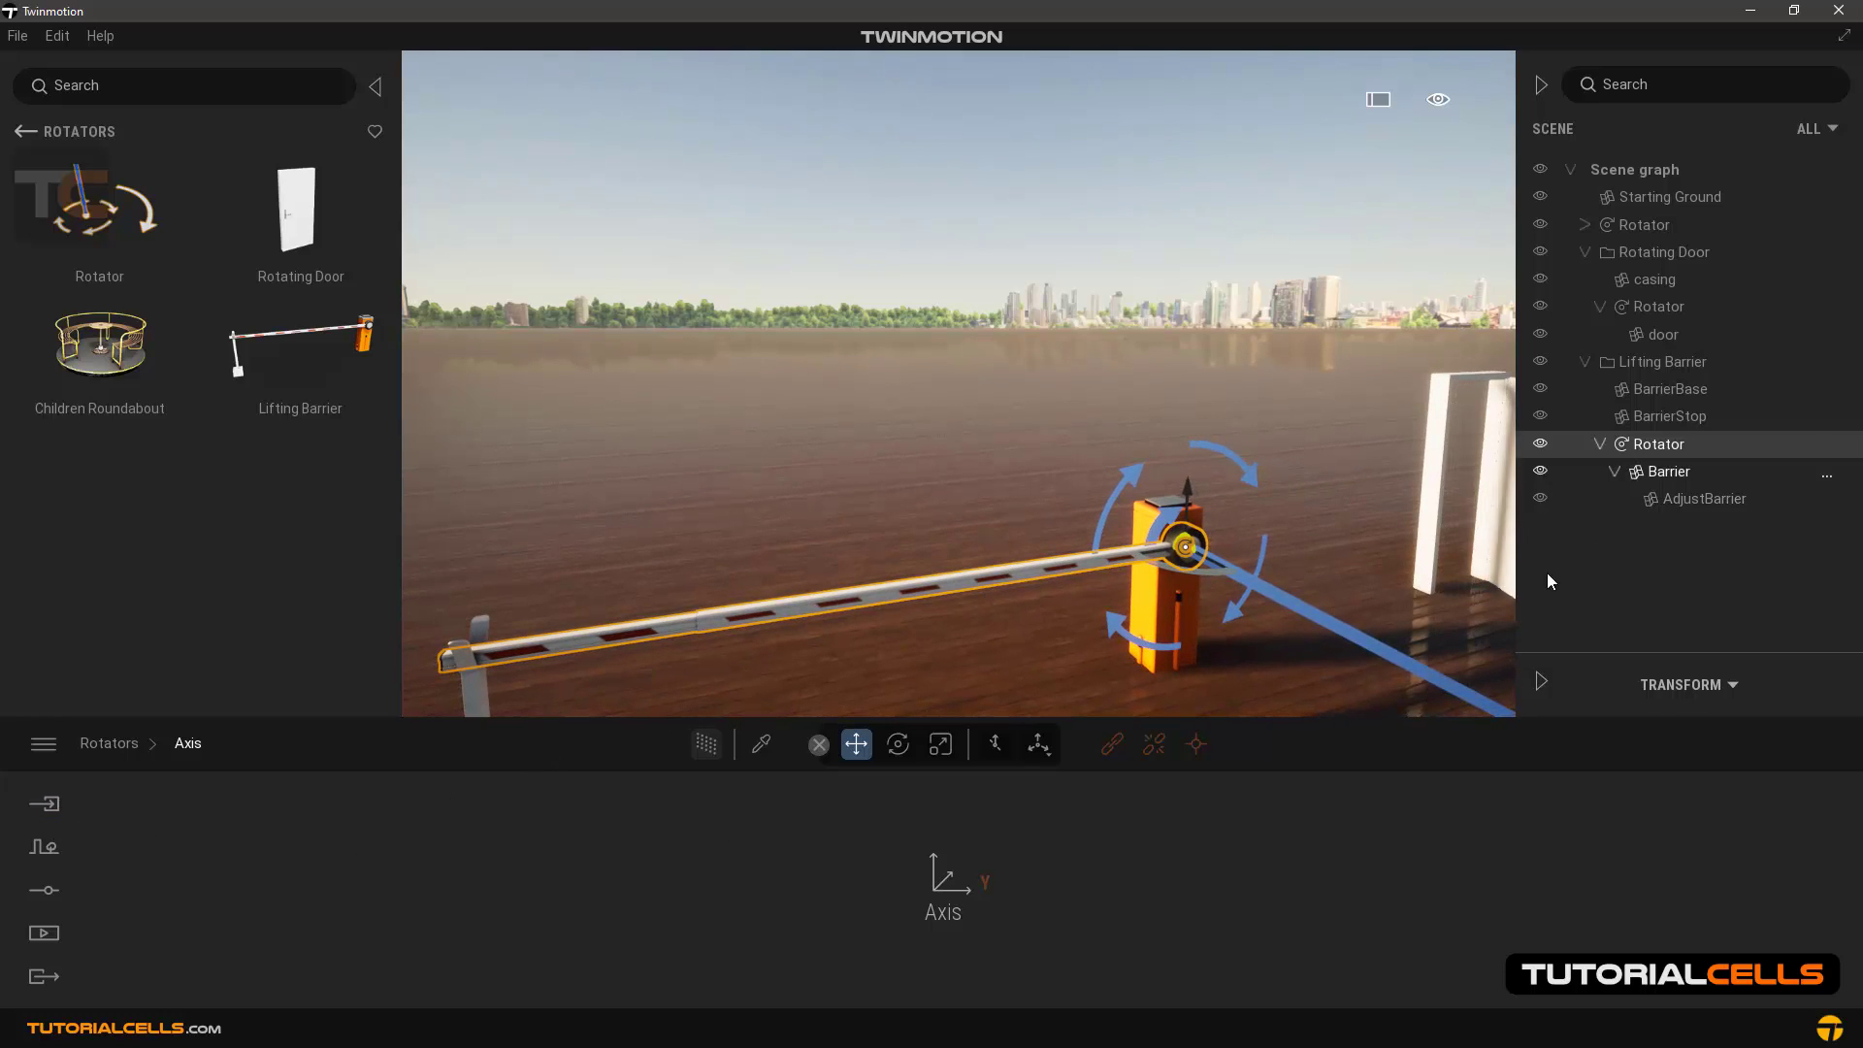
{"action": "left_click", "coordinate": [120, 741]}
{"action": "left_click", "coordinate": [1448, 882]}
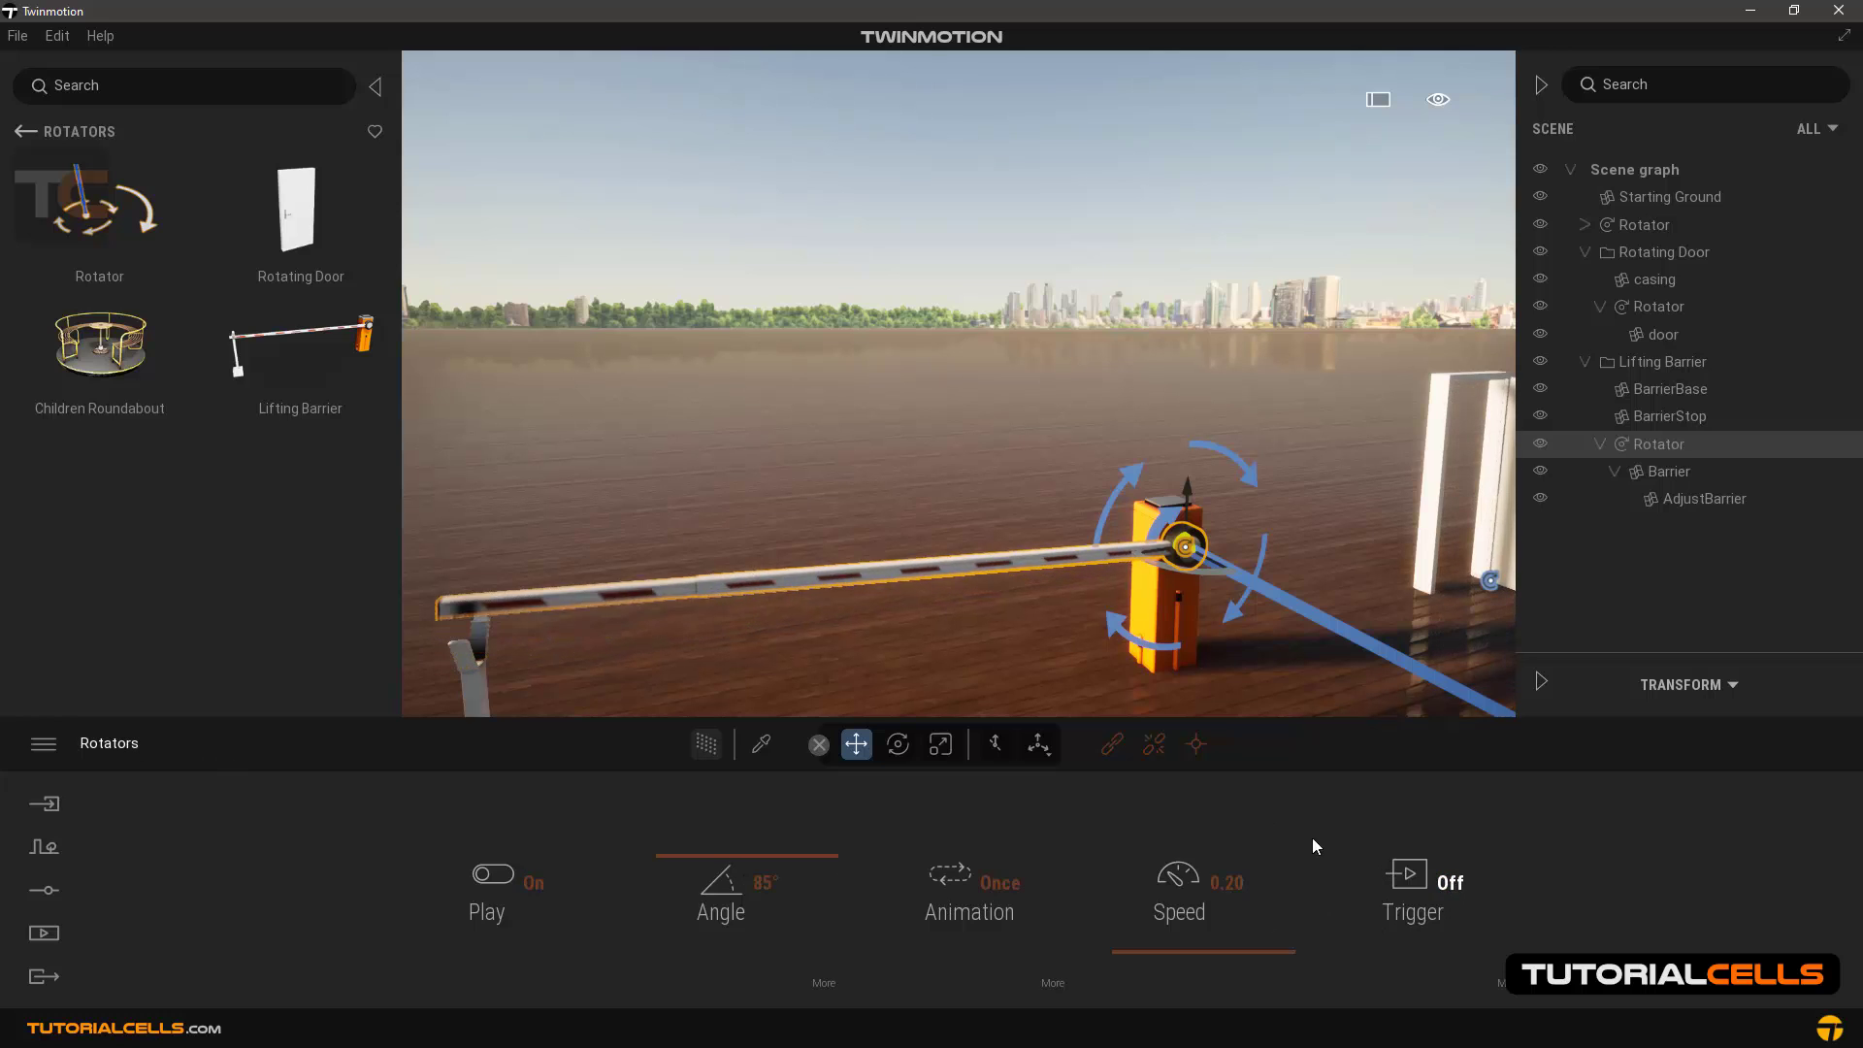
Place a Children Roundabout beside the lifting barrier and collapse the Rotating Door and Lifting Barrier groups in the scene graph
{"action": "left_click_drag", "start_coordinate": [101, 355], "coordinate": [786, 561]}
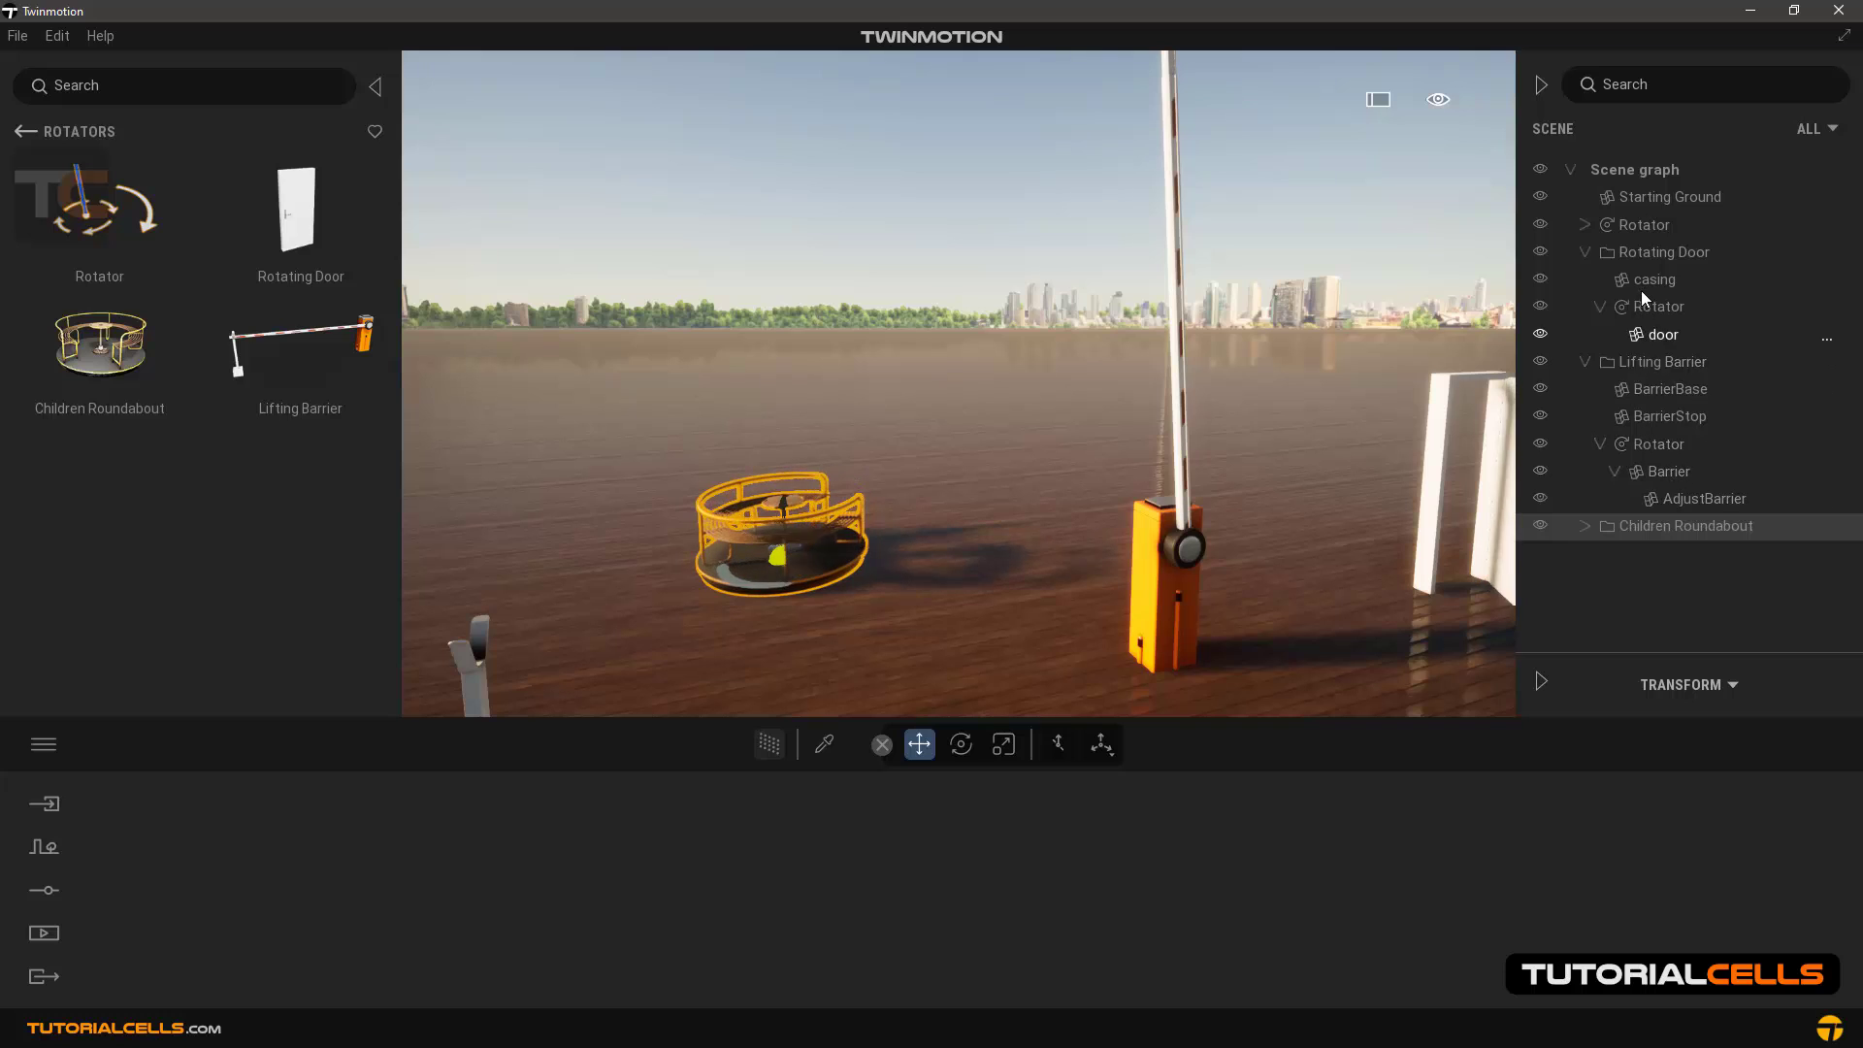
{"action": "left_click", "coordinate": [1585, 251]}
{"action": "left_click", "coordinate": [1587, 276]}
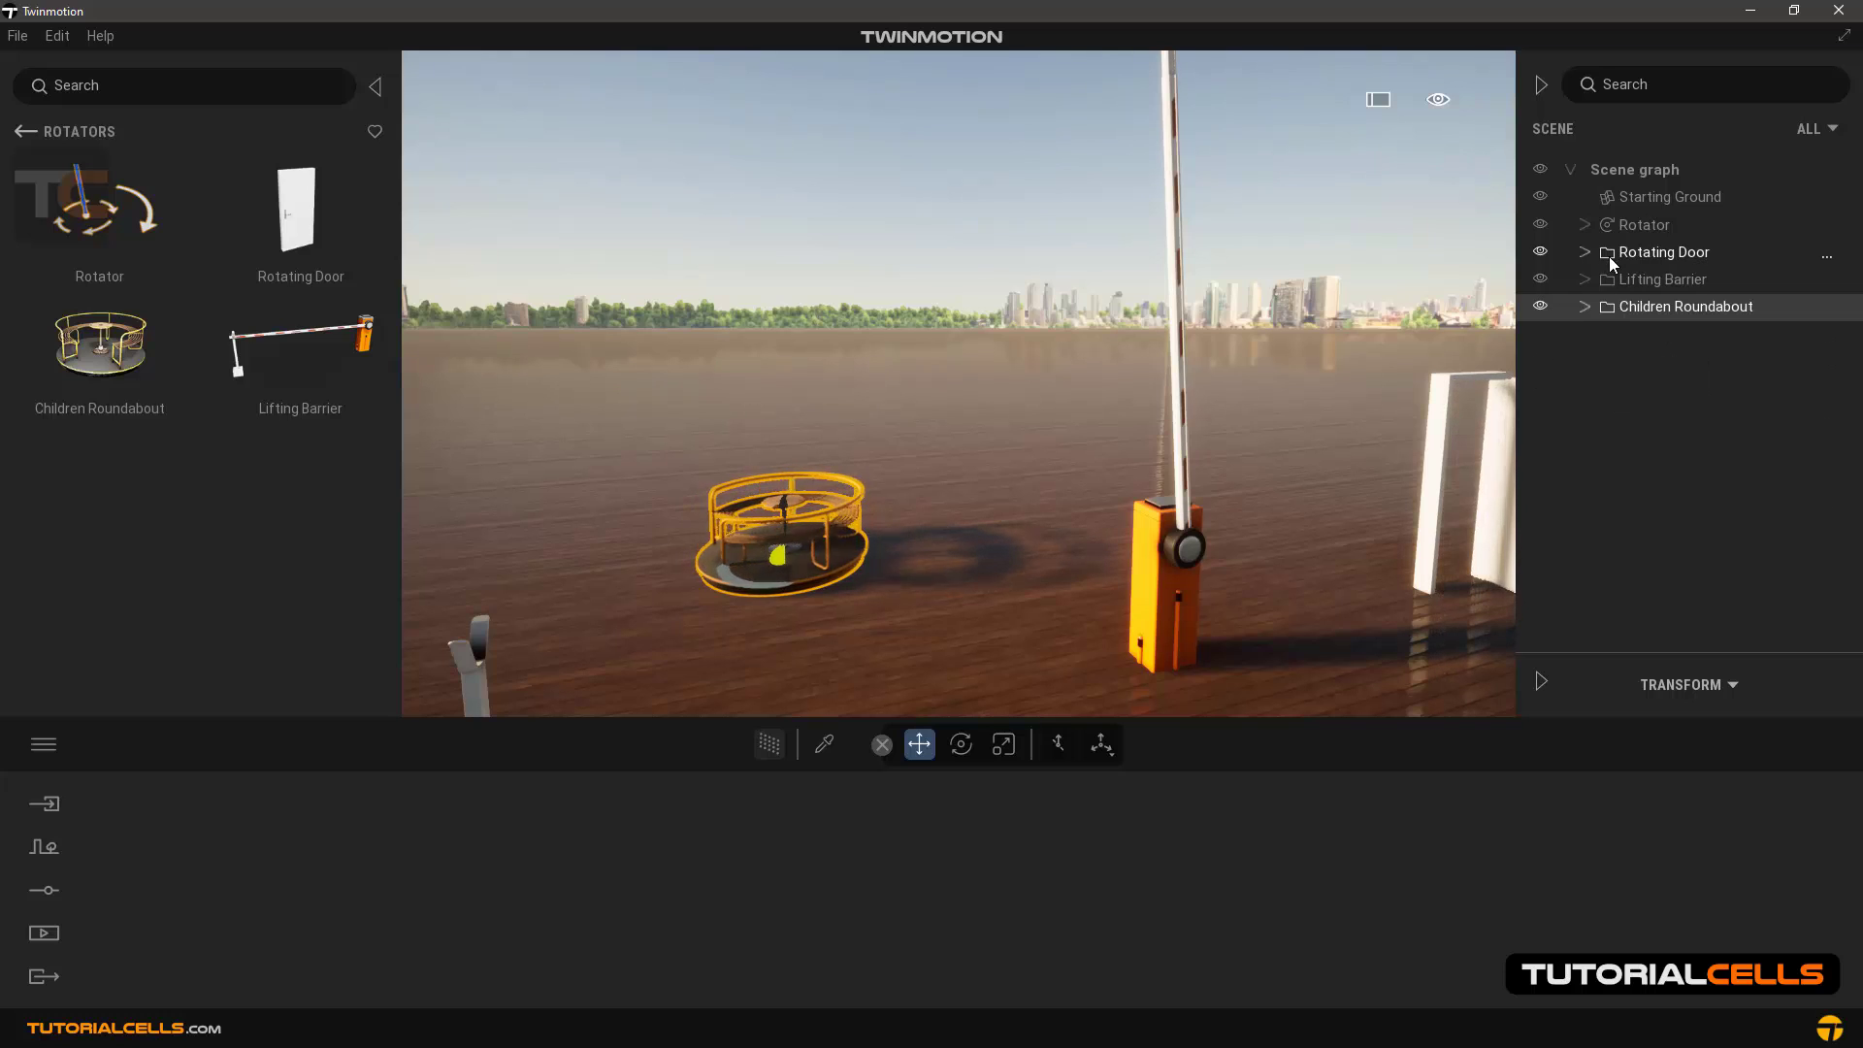
{"action": "left_click", "coordinate": [1622, 226]}
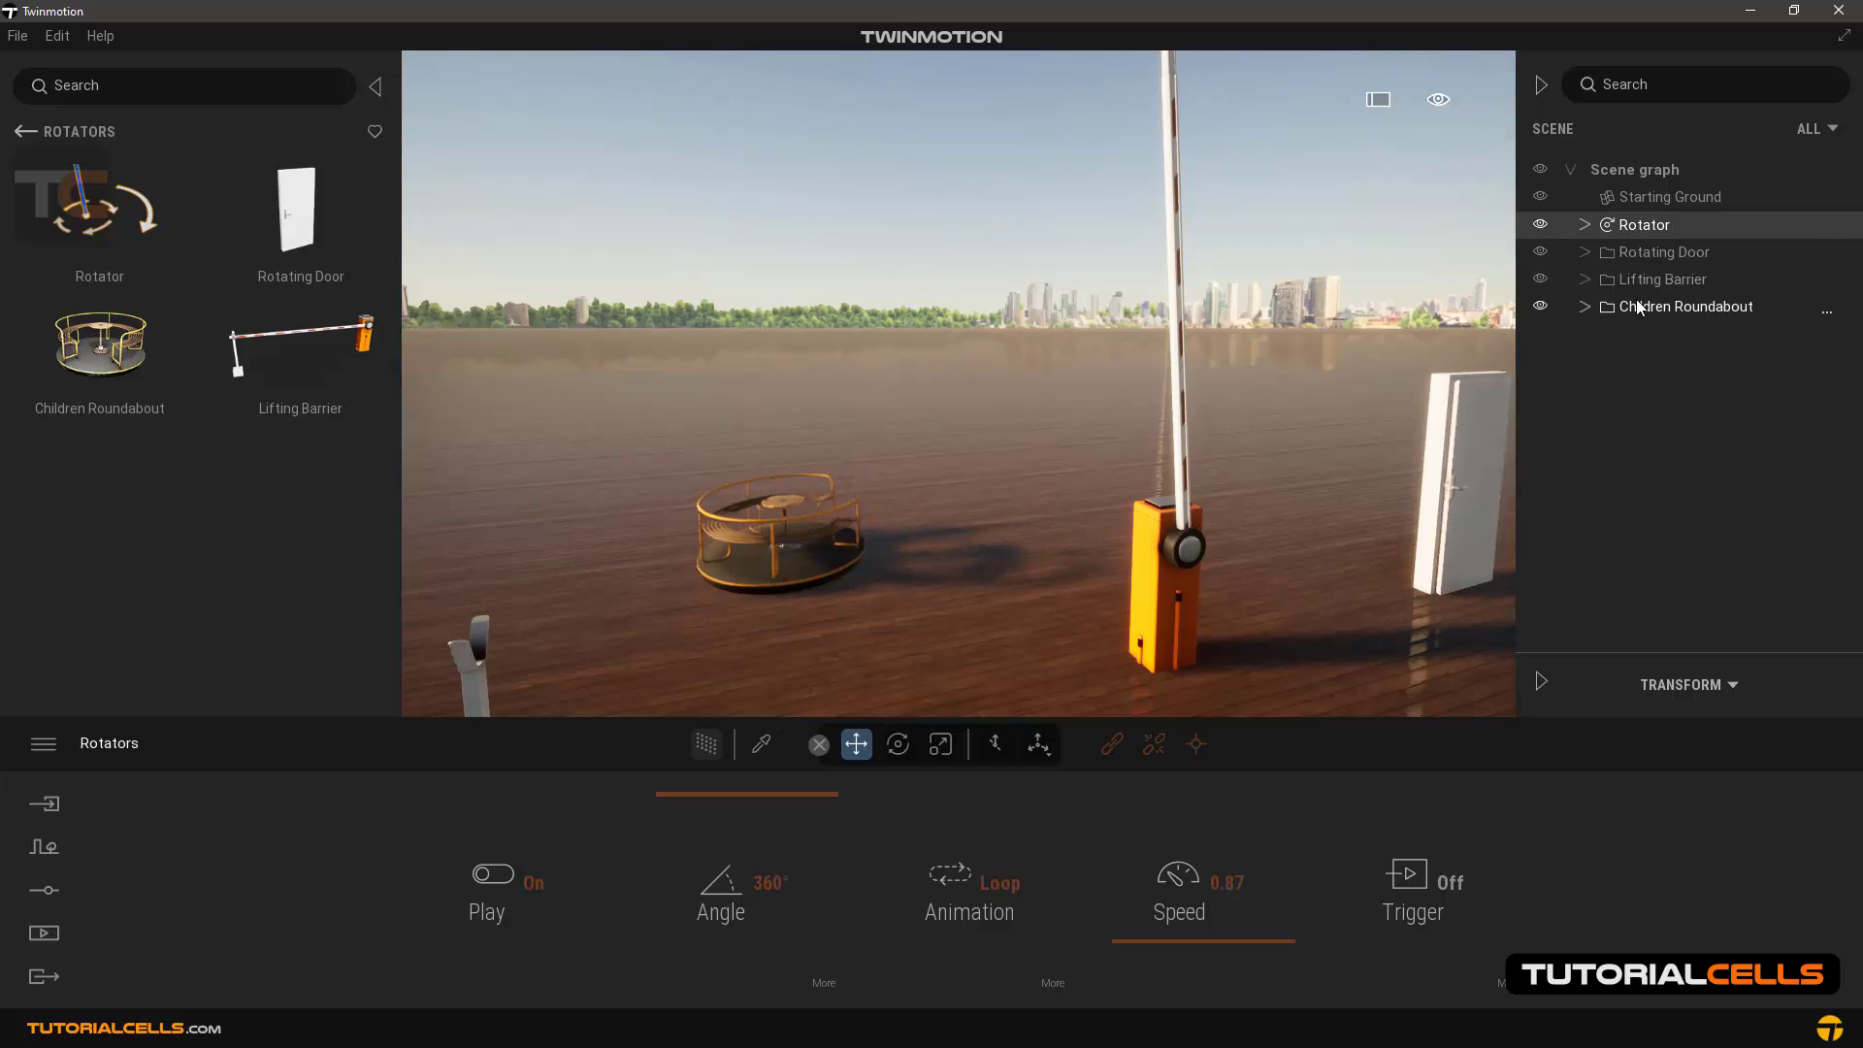
{"action": "left_click", "coordinate": [1636, 306], "text": "shift"}
{"action": "key", "text": "Delete"}
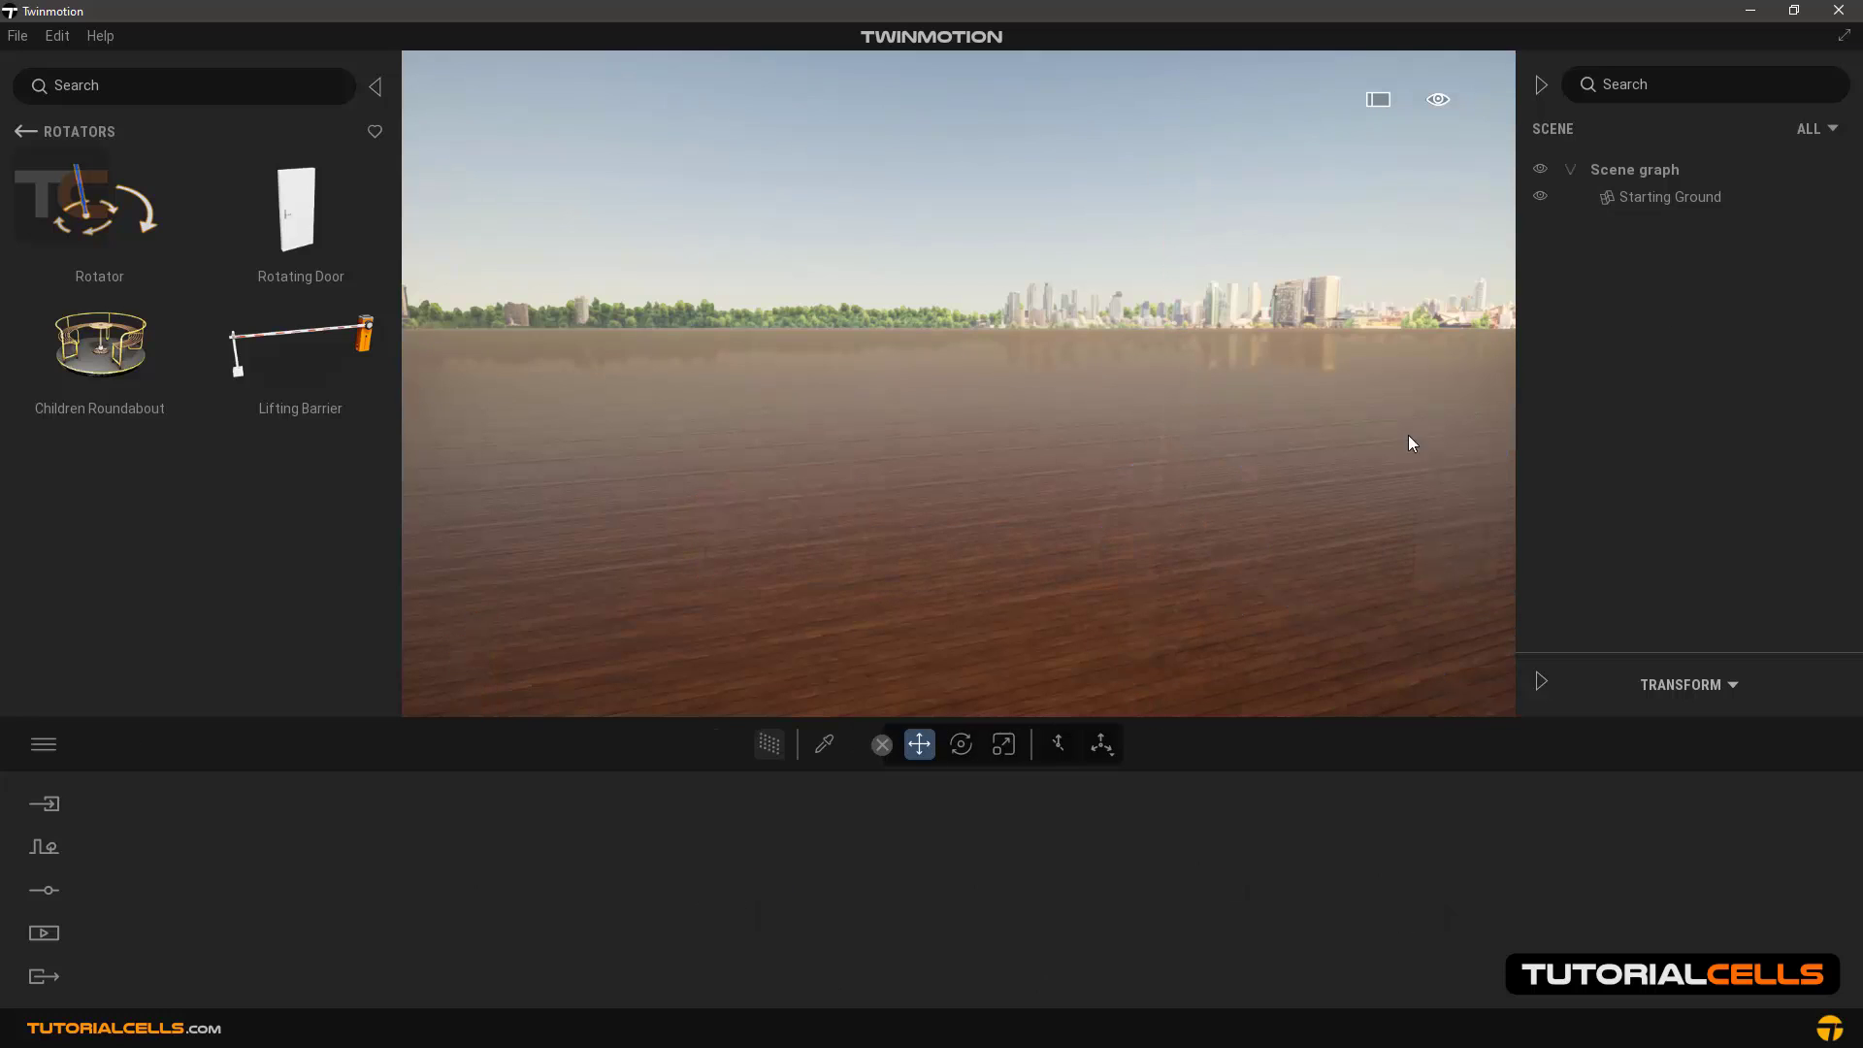
{"action": "key", "text": "ctrl+z"}
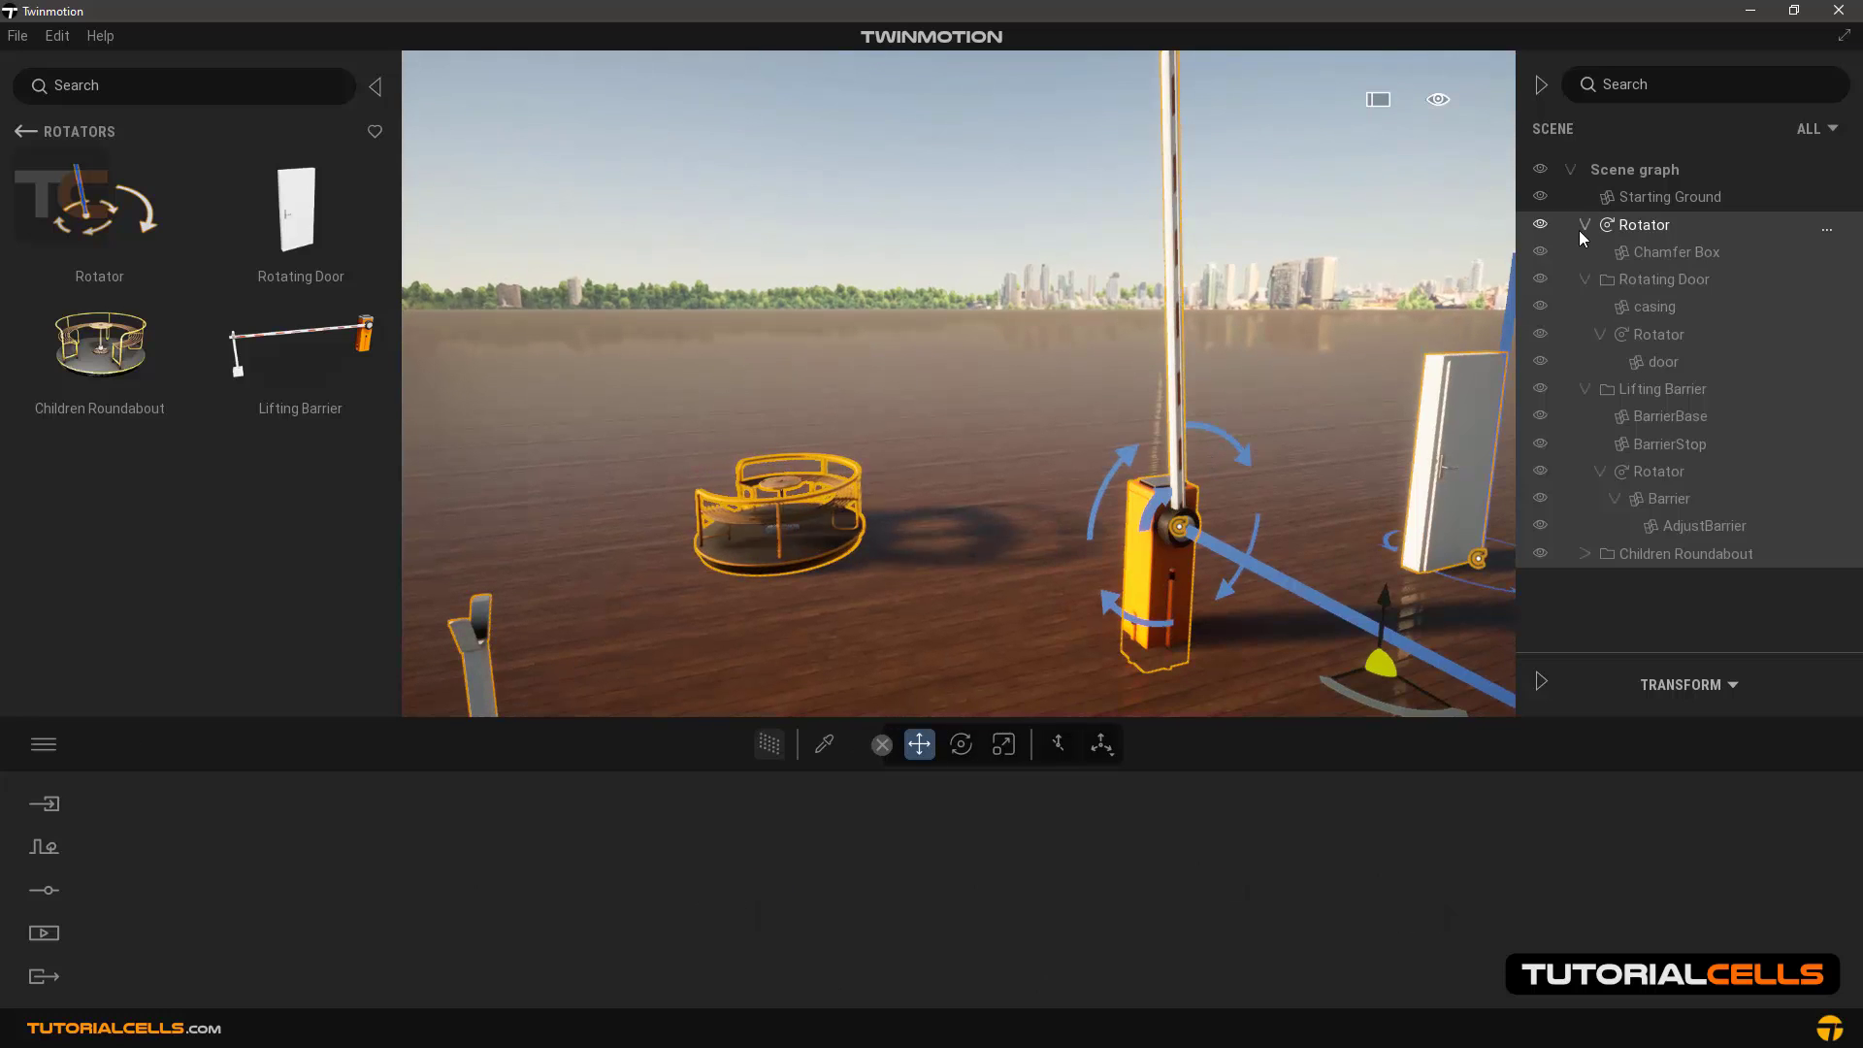
Delete the Rotating Door, Lifting Barrier, Children Roundabout and the Rotator from the scene graph, keeping the Chamfer Box
{"action": "left_click", "coordinate": [1632, 282]}
{"action": "key", "text": "Delete"}
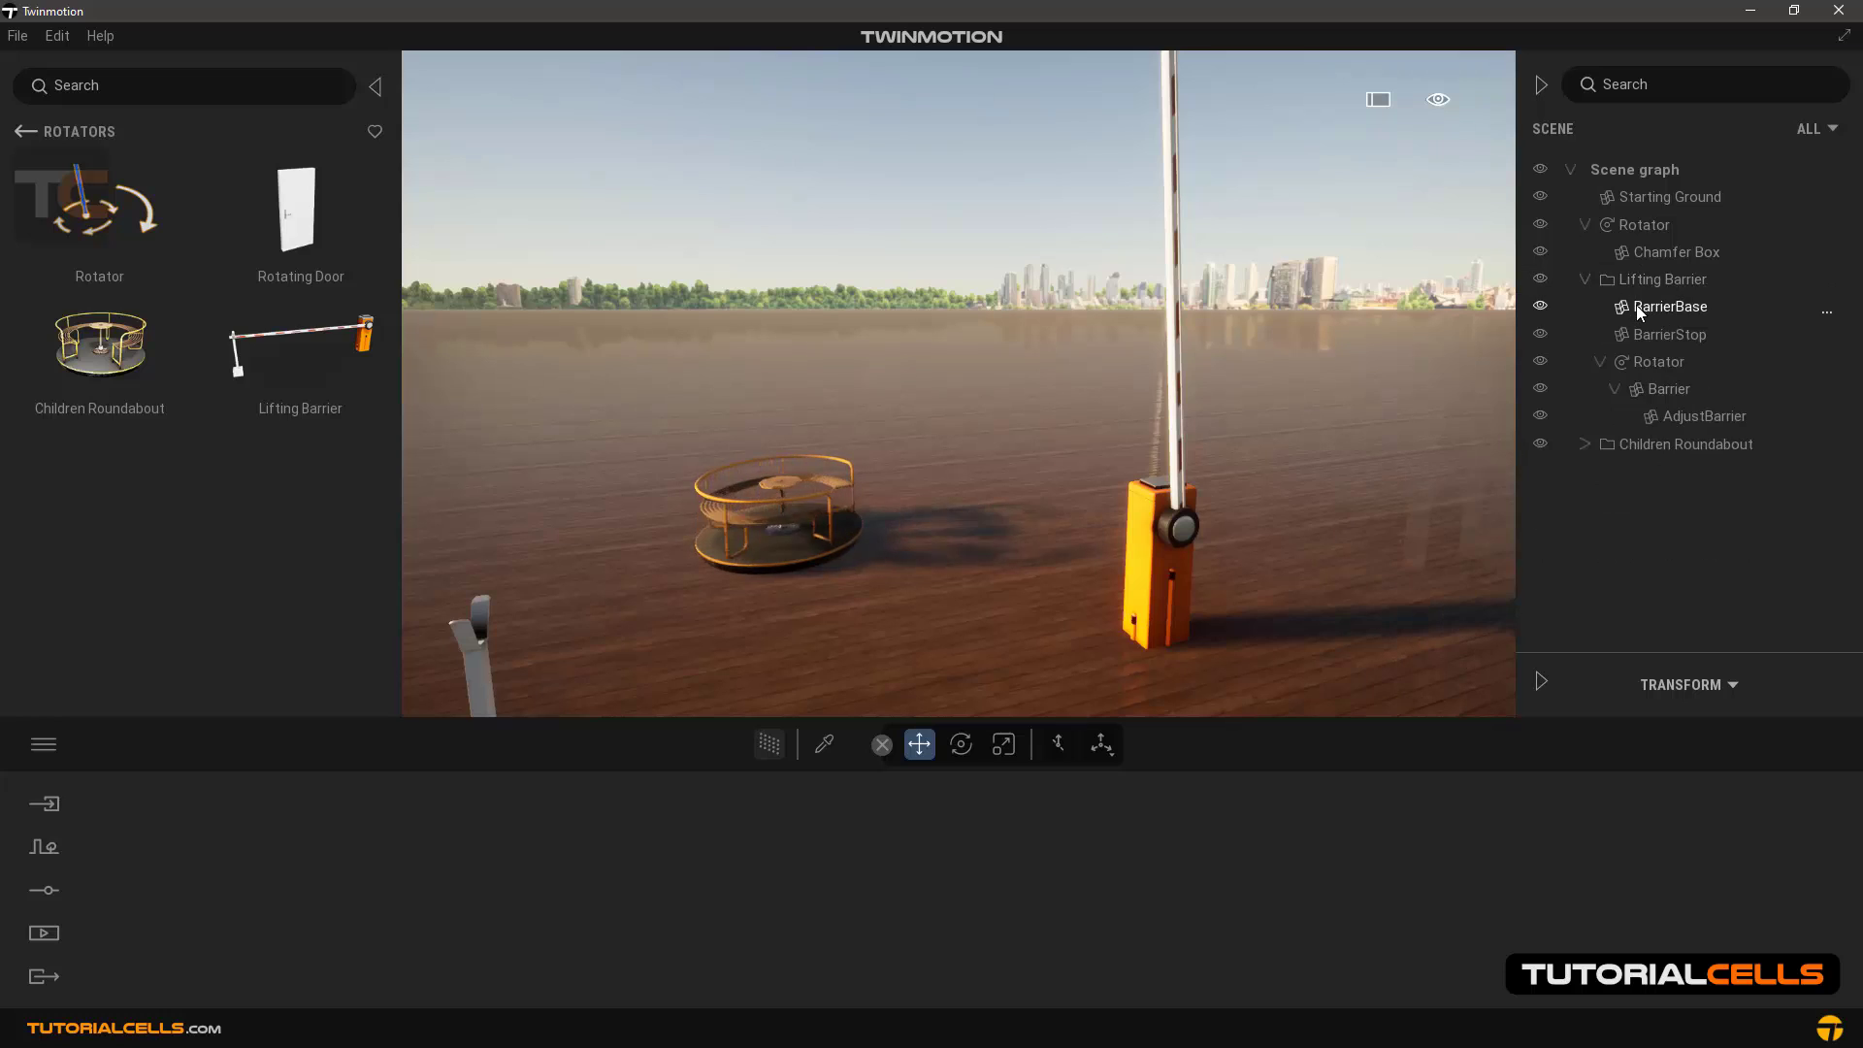
{"action": "left_click", "coordinate": [1634, 282]}
{"action": "key", "text": "Delete"}
{"action": "left_click", "coordinate": [1634, 281]}
{"action": "key", "text": "Delete"}
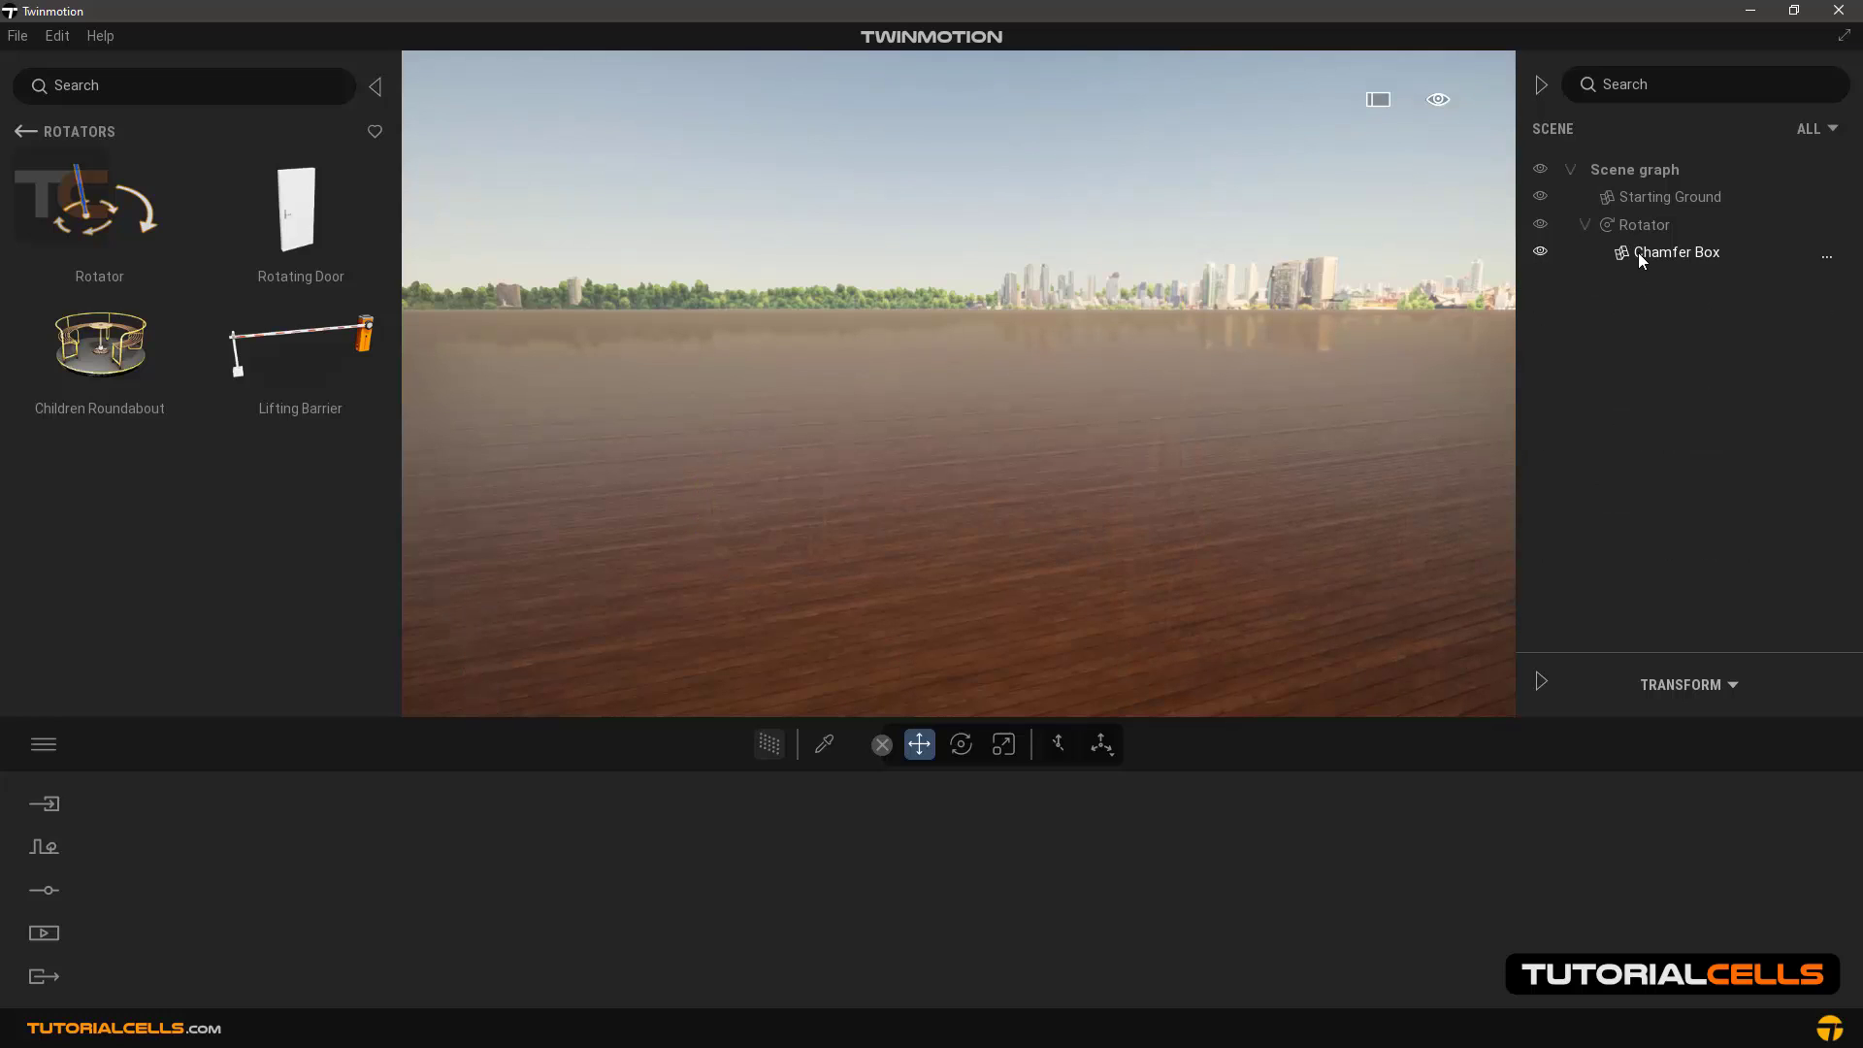
{"action": "left_click", "coordinate": [1617, 227]}
{"action": "key", "text": "Delete"}
Focus on the chamfer box and place a Translator from the Translators library on the floor beside it
{"action": "left_click", "coordinate": [21, 131]}
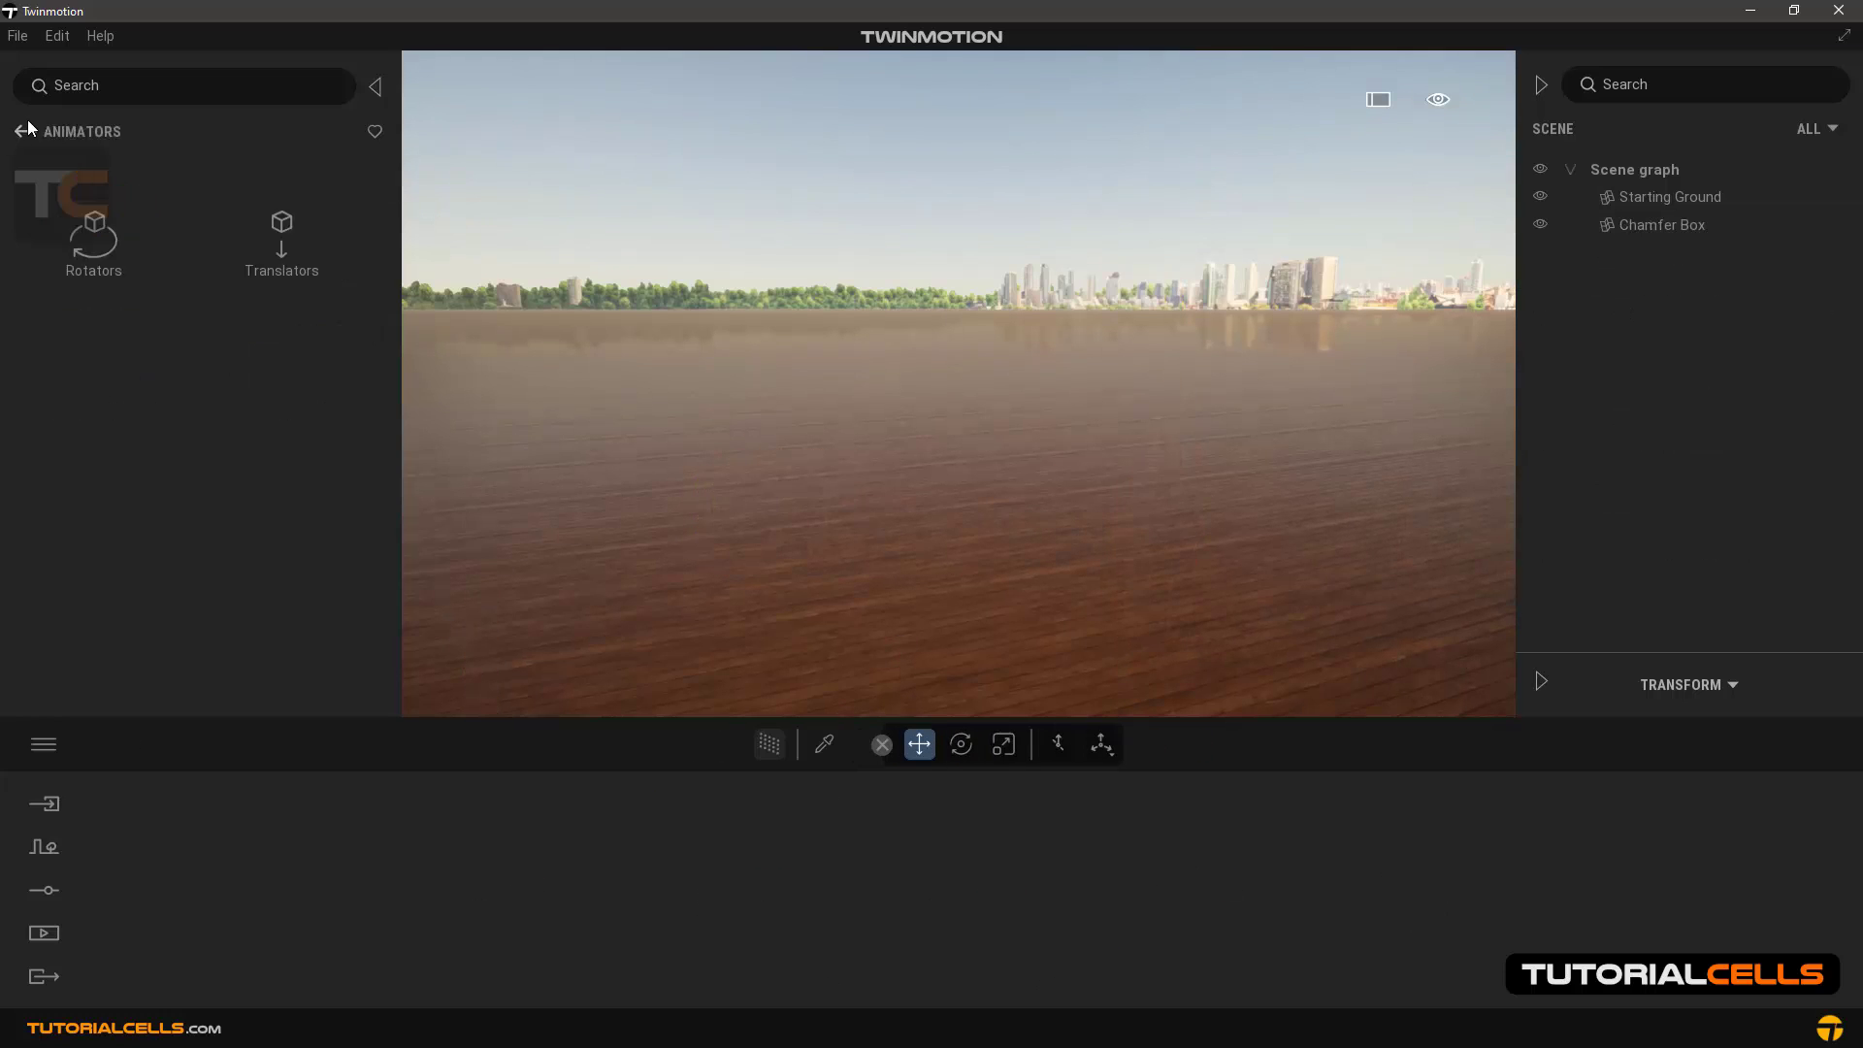
{"action": "left_click", "coordinate": [280, 241]}
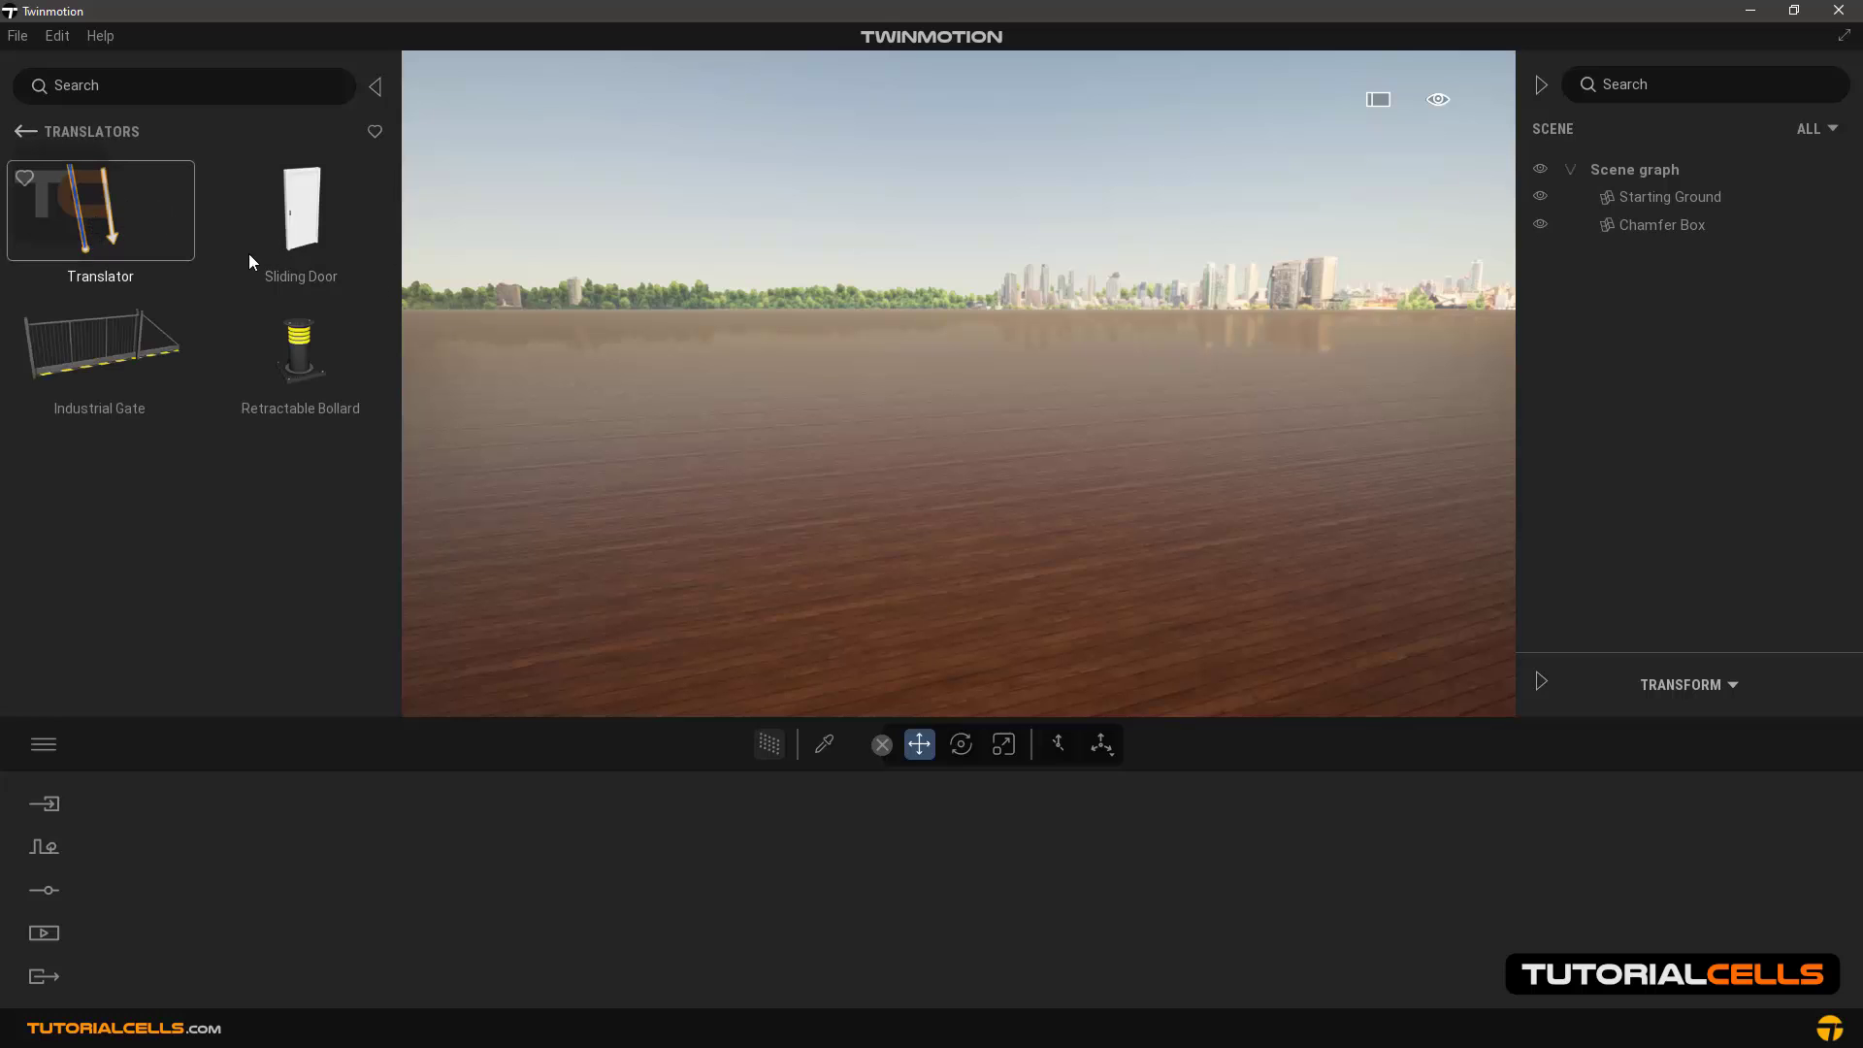
{"action": "double_click", "coordinate": [1629, 227]}
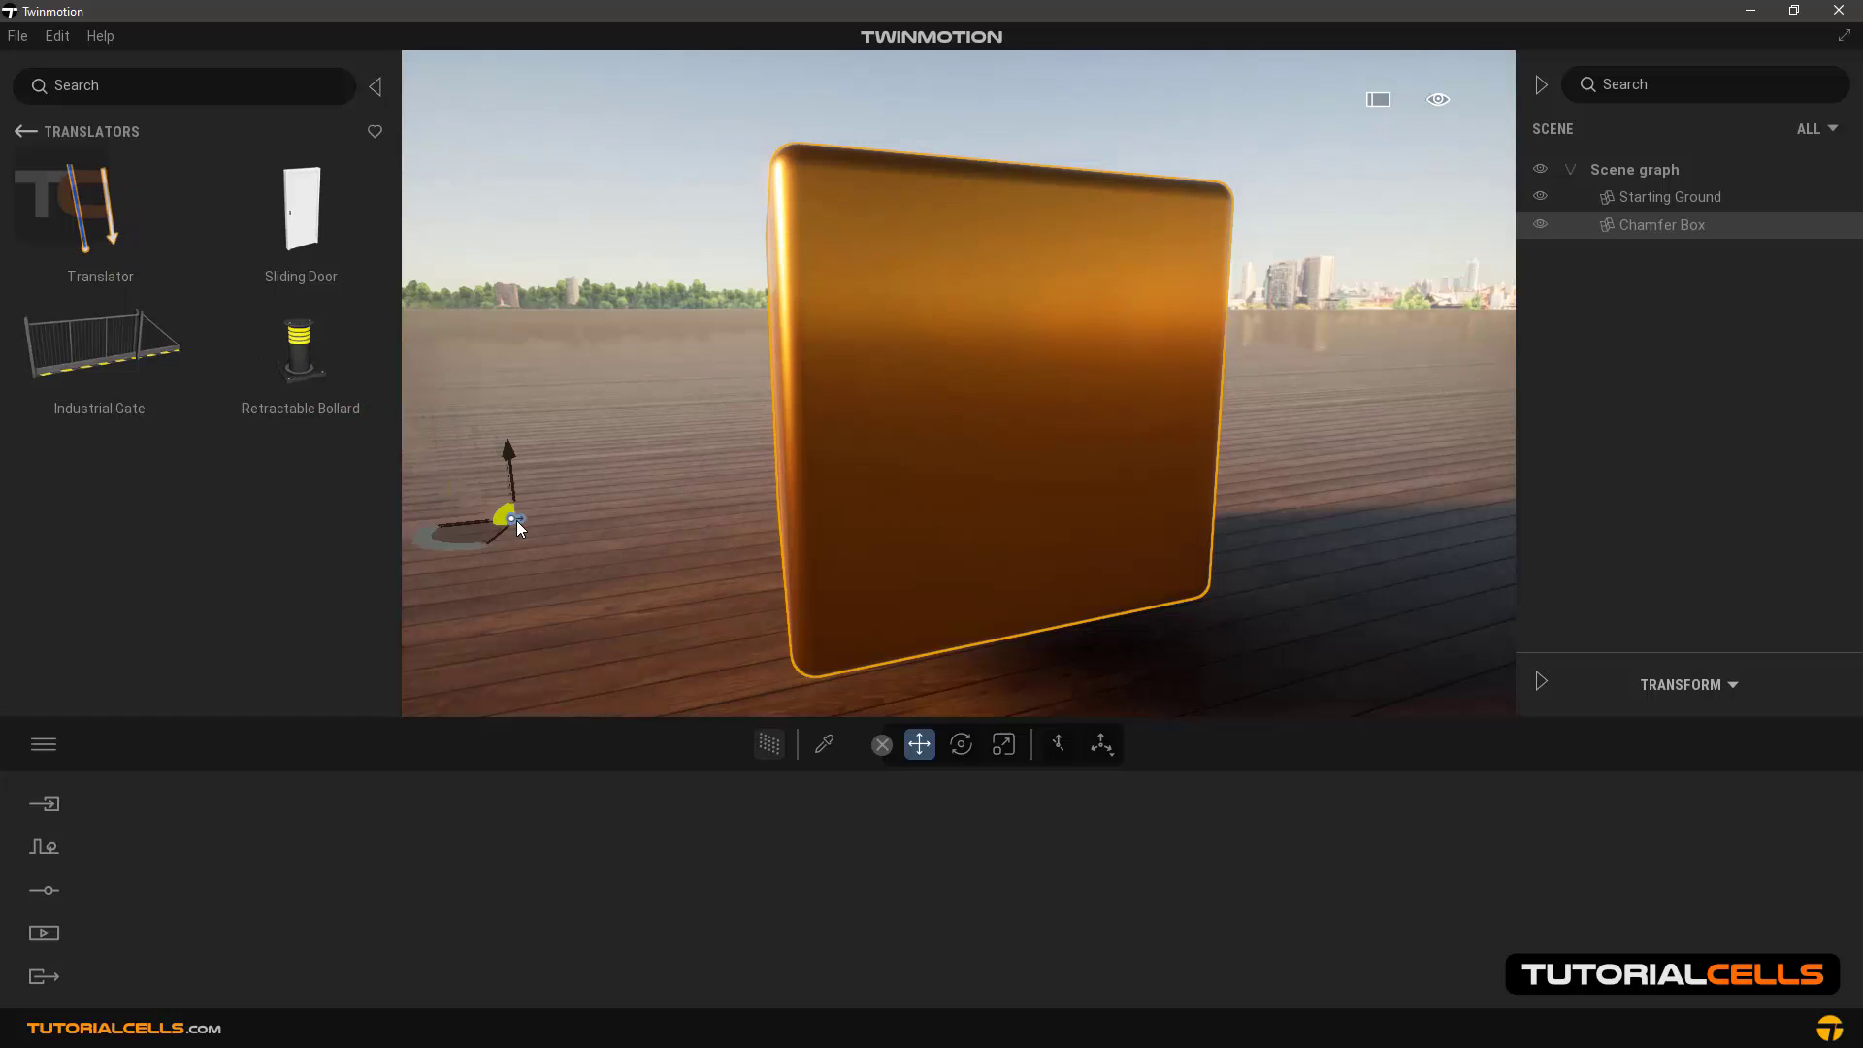
{"action": "left_click", "coordinate": [597, 584]}
{"action": "middle_click_drag", "start_coordinate": [505, 549], "coordinate": [599, 700]}
{"action": "scroll", "coordinate": [599, 708], "scroll_direction": "down", "scroll_amount": 5}
{"action": "left_click", "coordinate": [844, 710]}
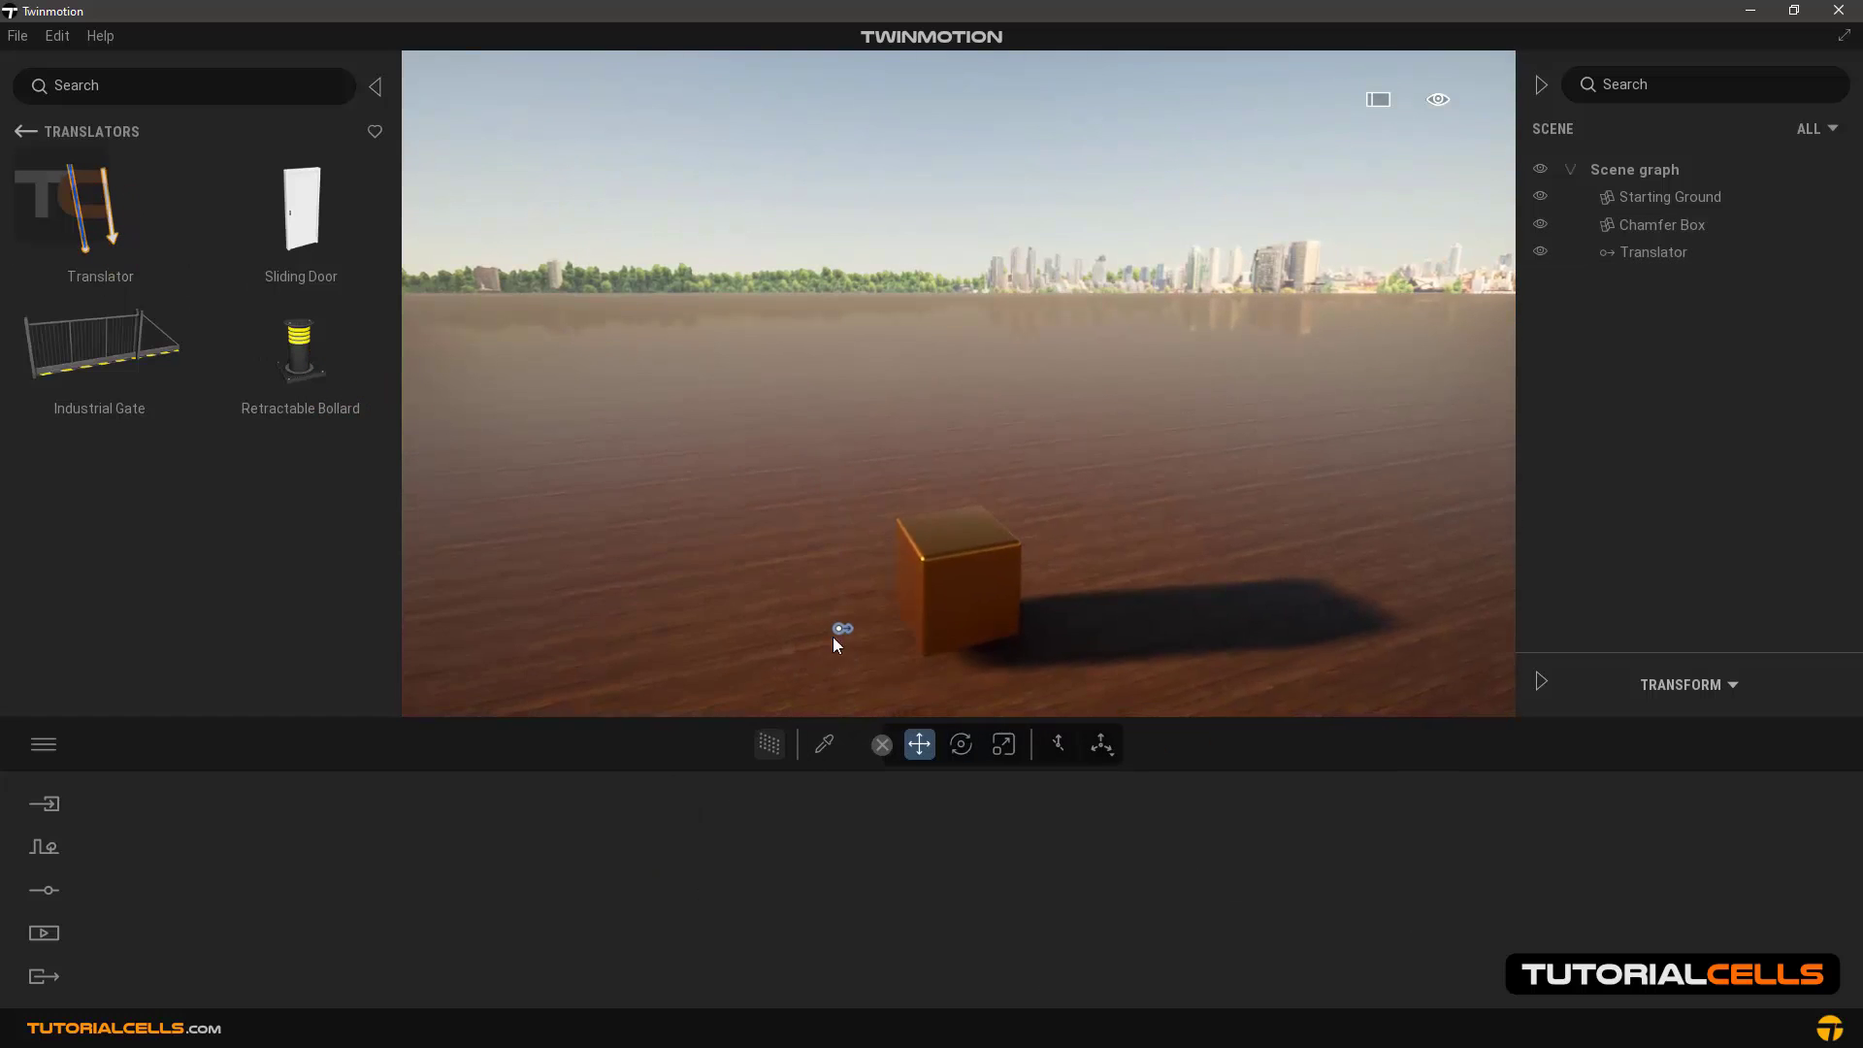
Select the Translator, move it to the other side of the chamfer box and link the box to it
{"action": "left_click", "coordinate": [1649, 255]}
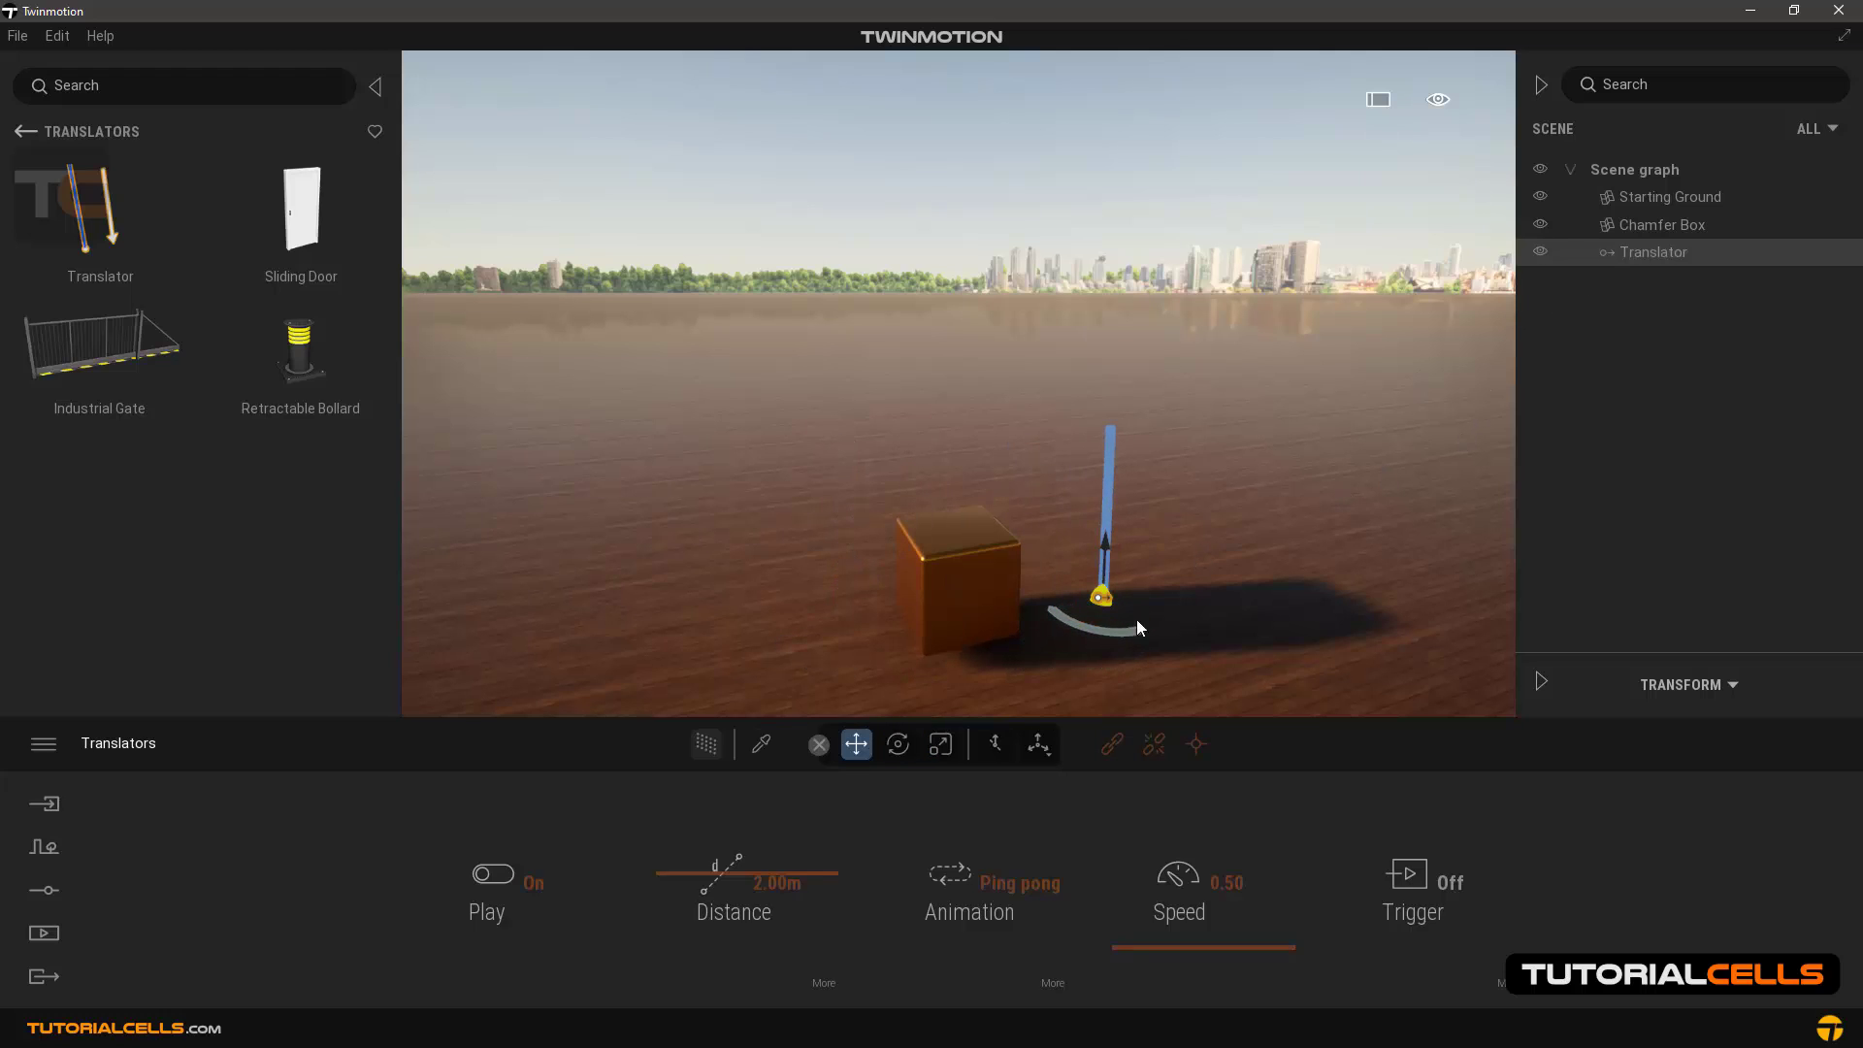
{"action": "left_click", "coordinate": [1112, 744]}
{"action": "left_click", "coordinate": [979, 570]}
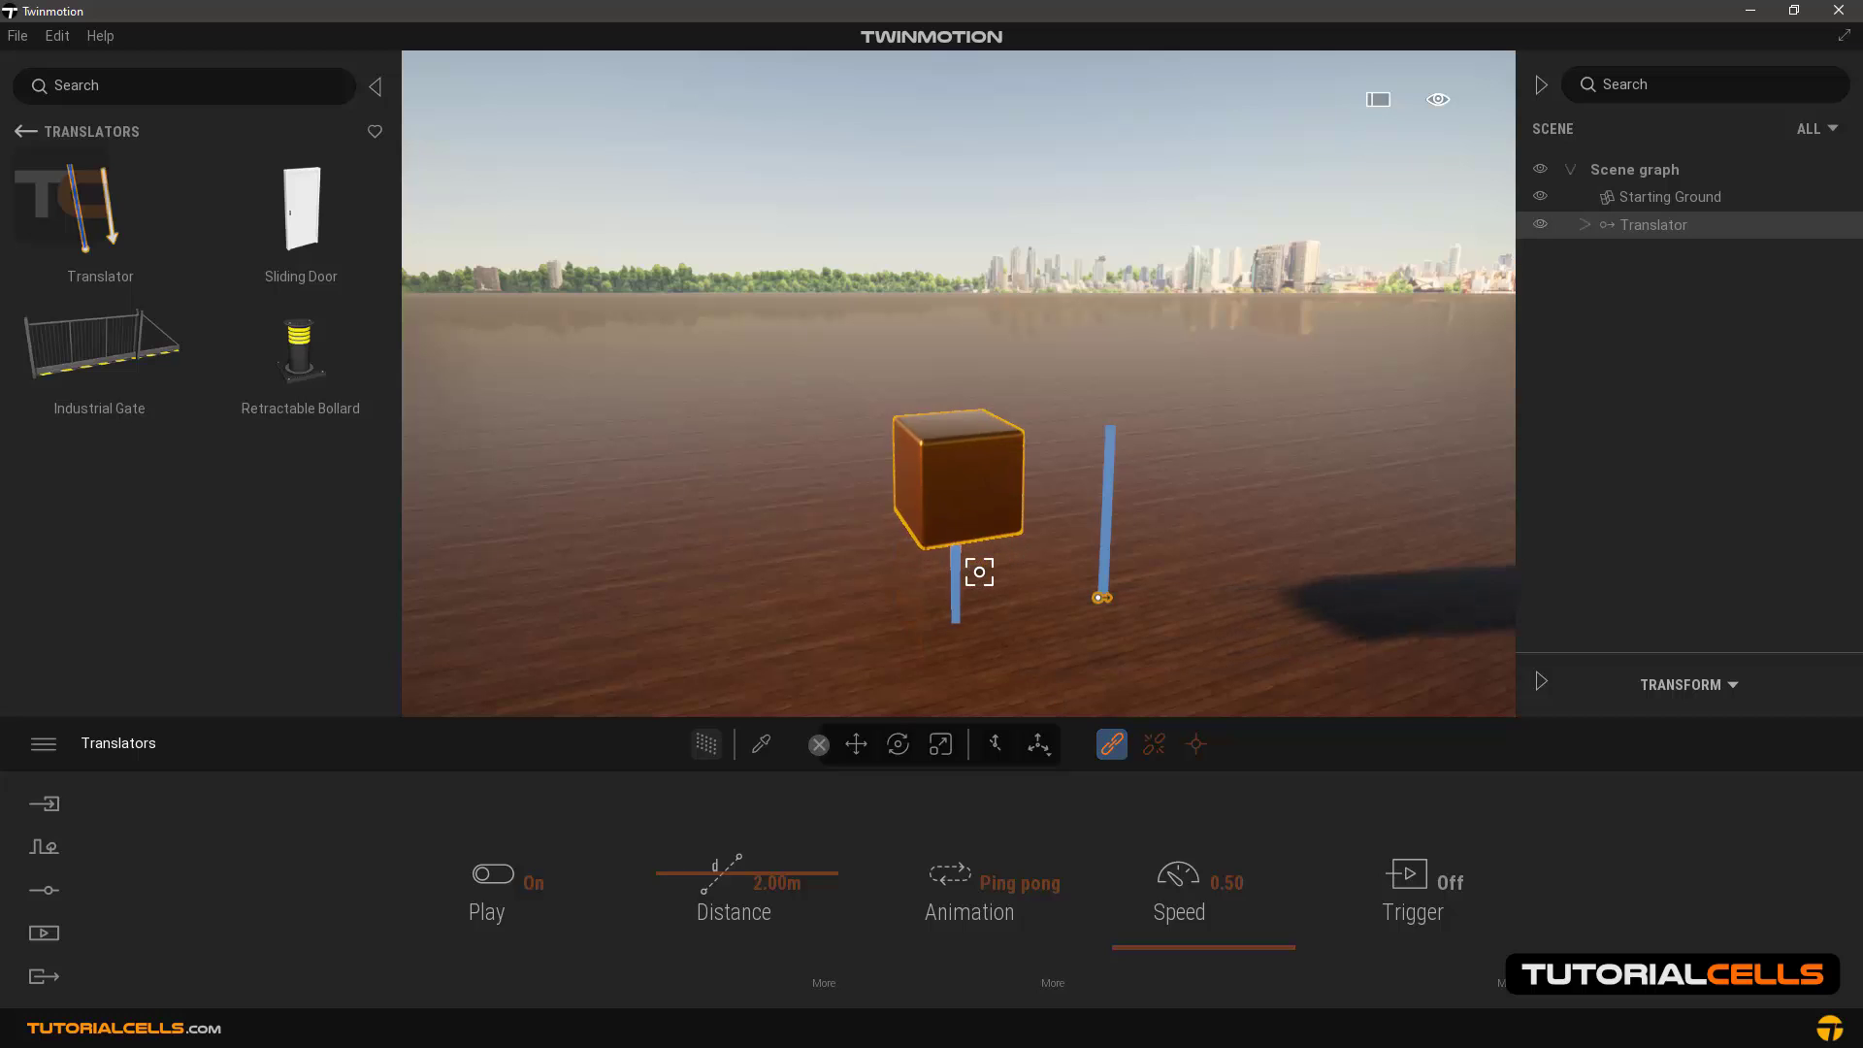
Set the Translator's Distance to 3.11 m and view the box's full travel
{"action": "key", "text": "d"}
{"action": "right_click_drag", "start_coordinate": [1026, 627], "coordinate": [805, 576]}
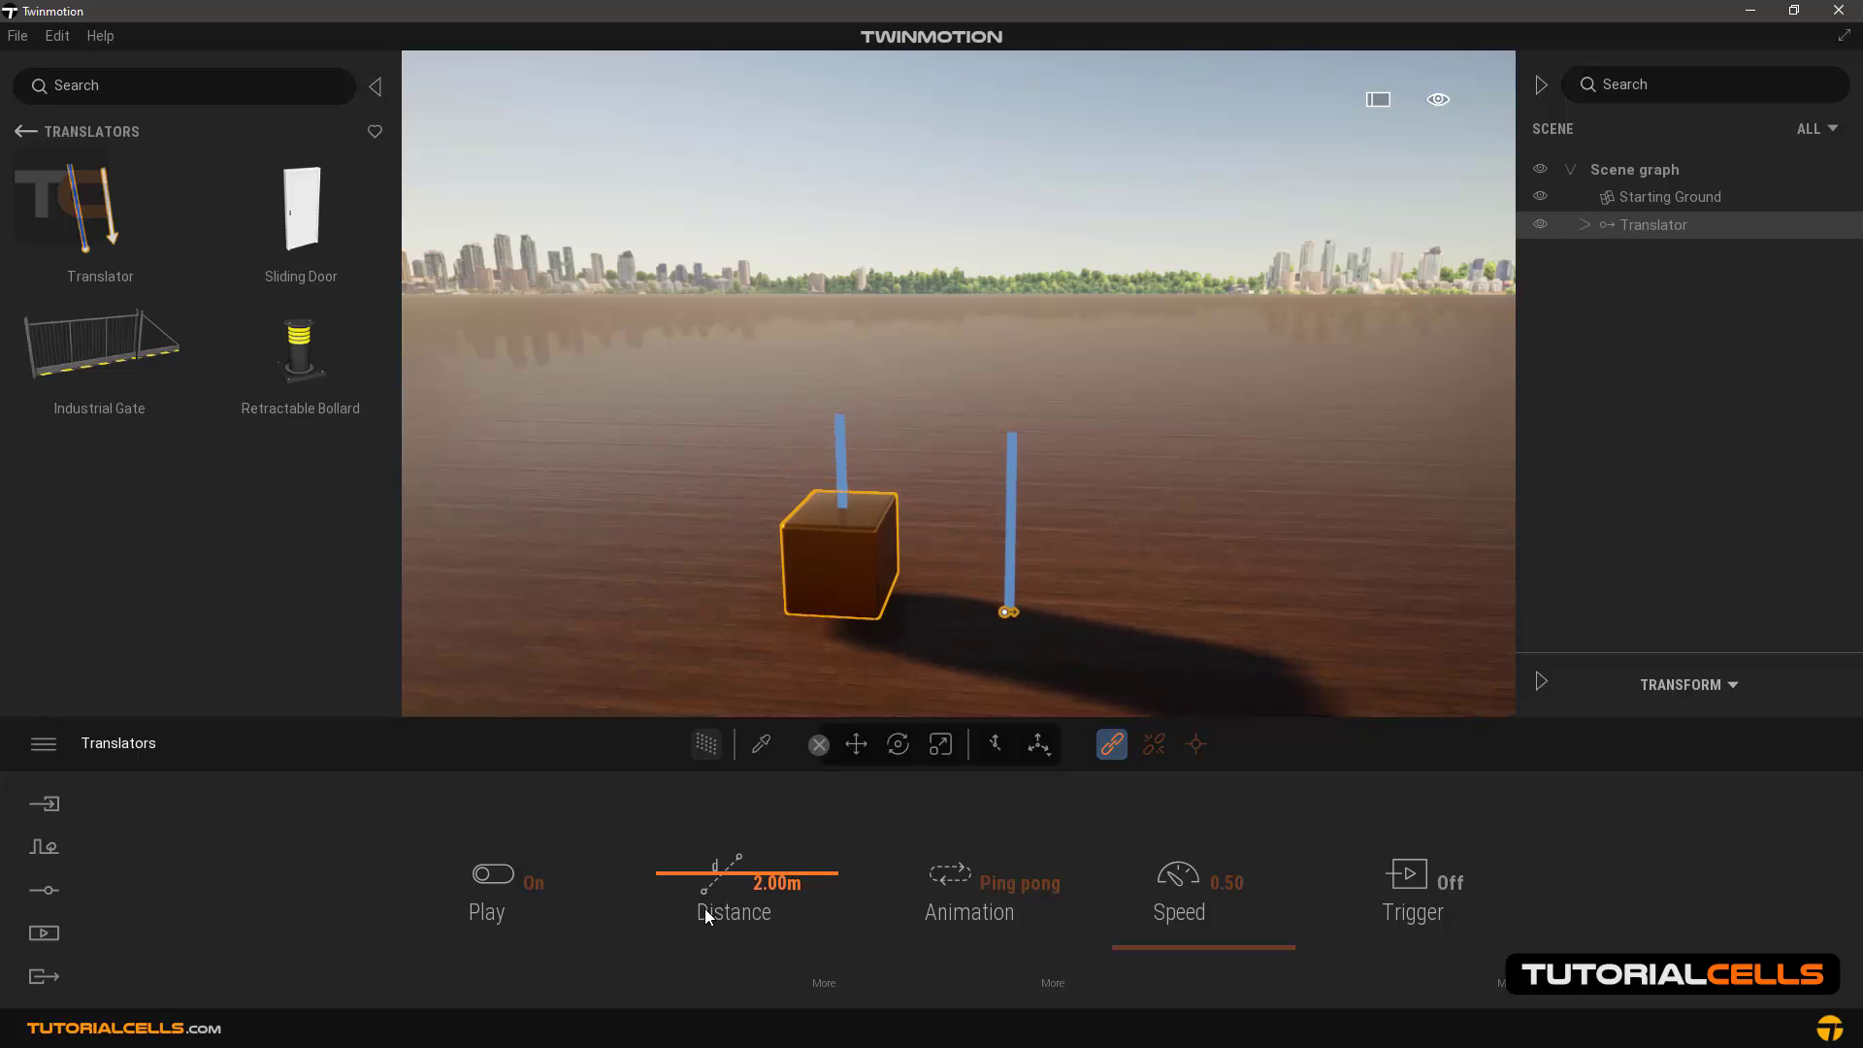
{"action": "left_click_drag", "start_coordinate": [667, 873], "coordinate": [667, 872]}
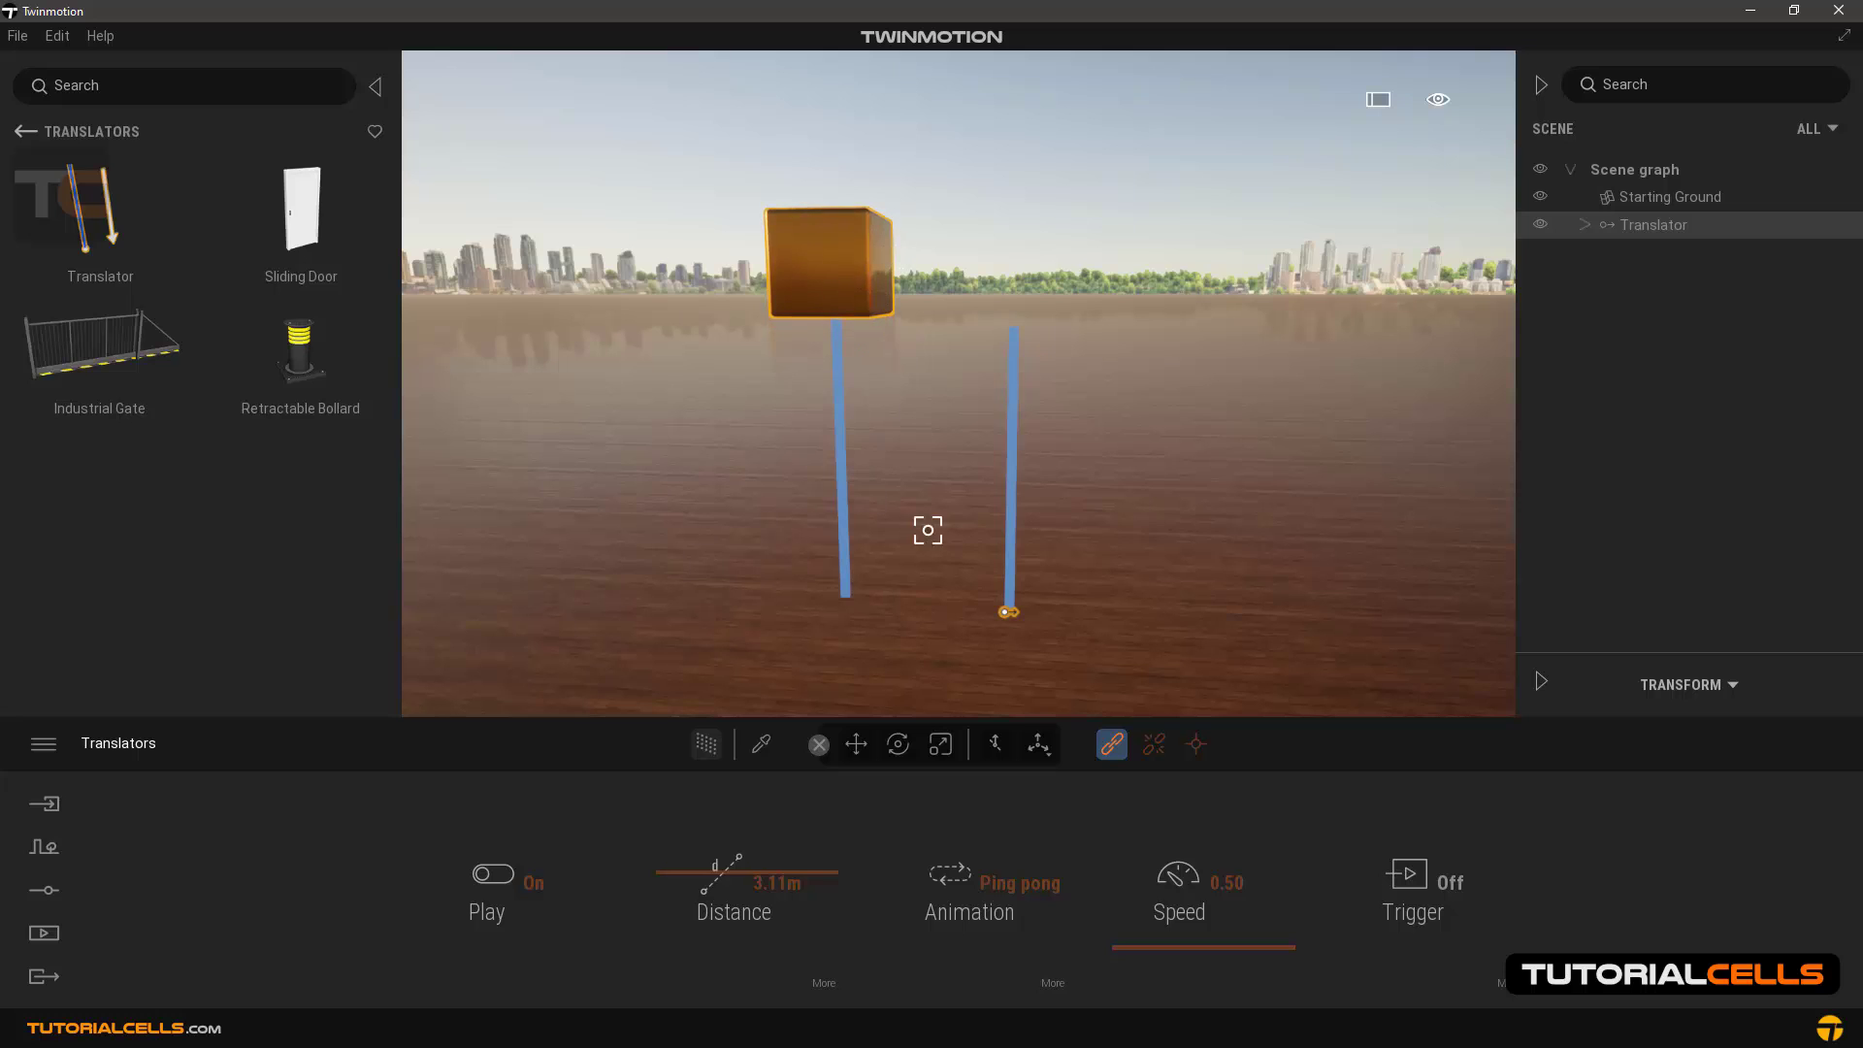
{"action": "right_click_drag", "start_coordinate": [932, 534], "coordinate": [982, 452]}
{"action": "scroll", "coordinate": [970, 512], "scroll_direction": "down", "scroll_amount": 3}
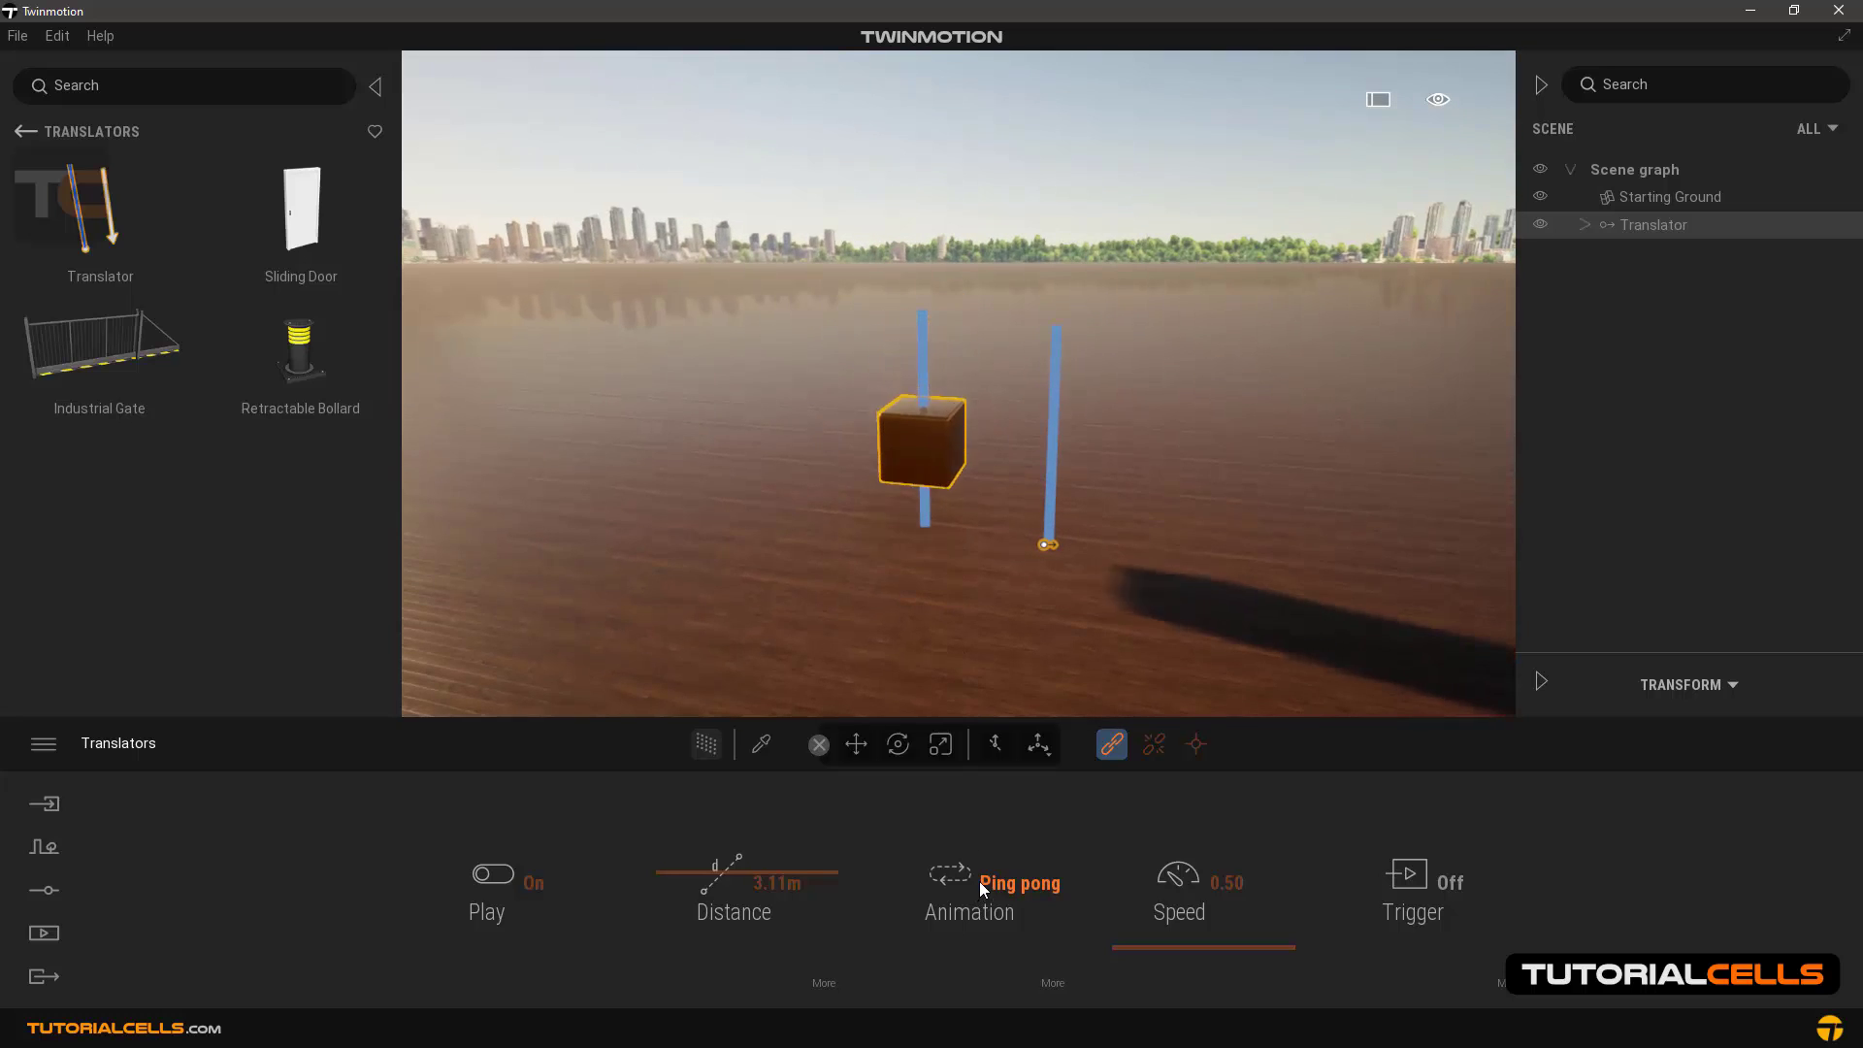
Try the X axis for the Translator's movement and set it back to Z
{"action": "left_click", "coordinate": [824, 983]}
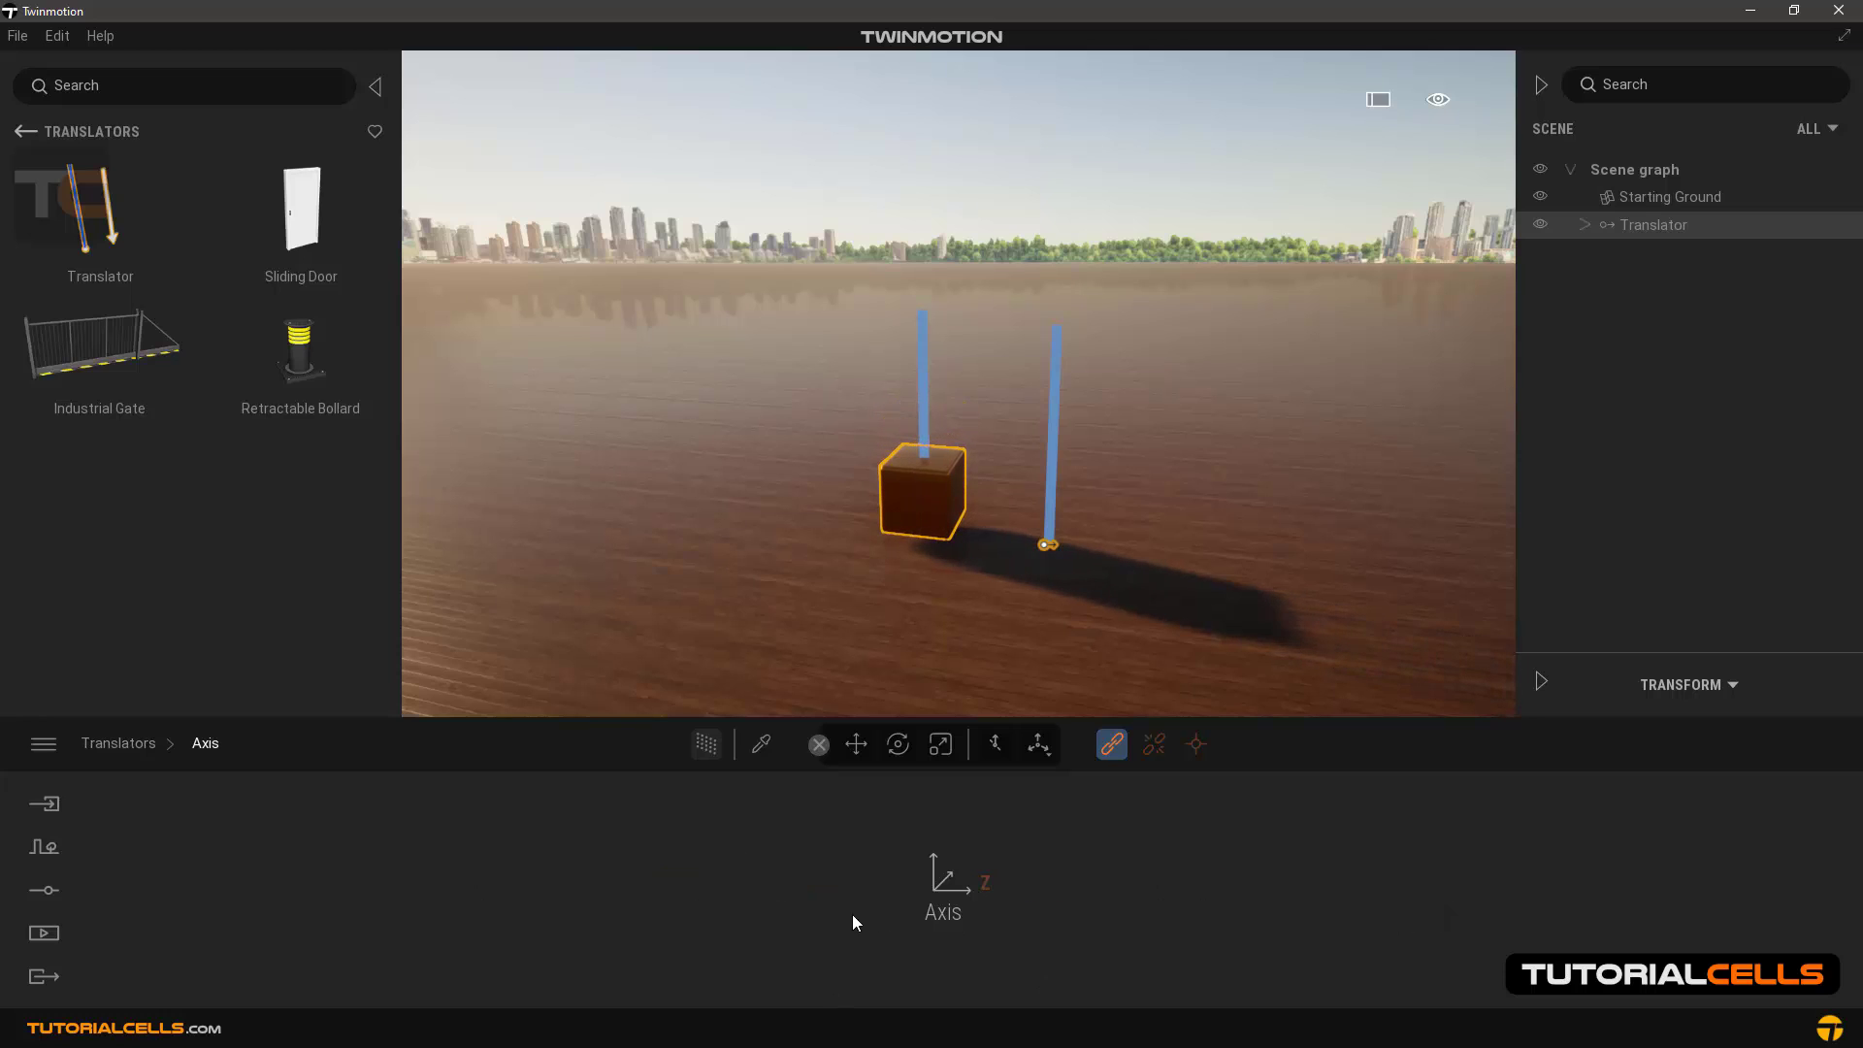
{"action": "left_click", "coordinate": [974, 747]}
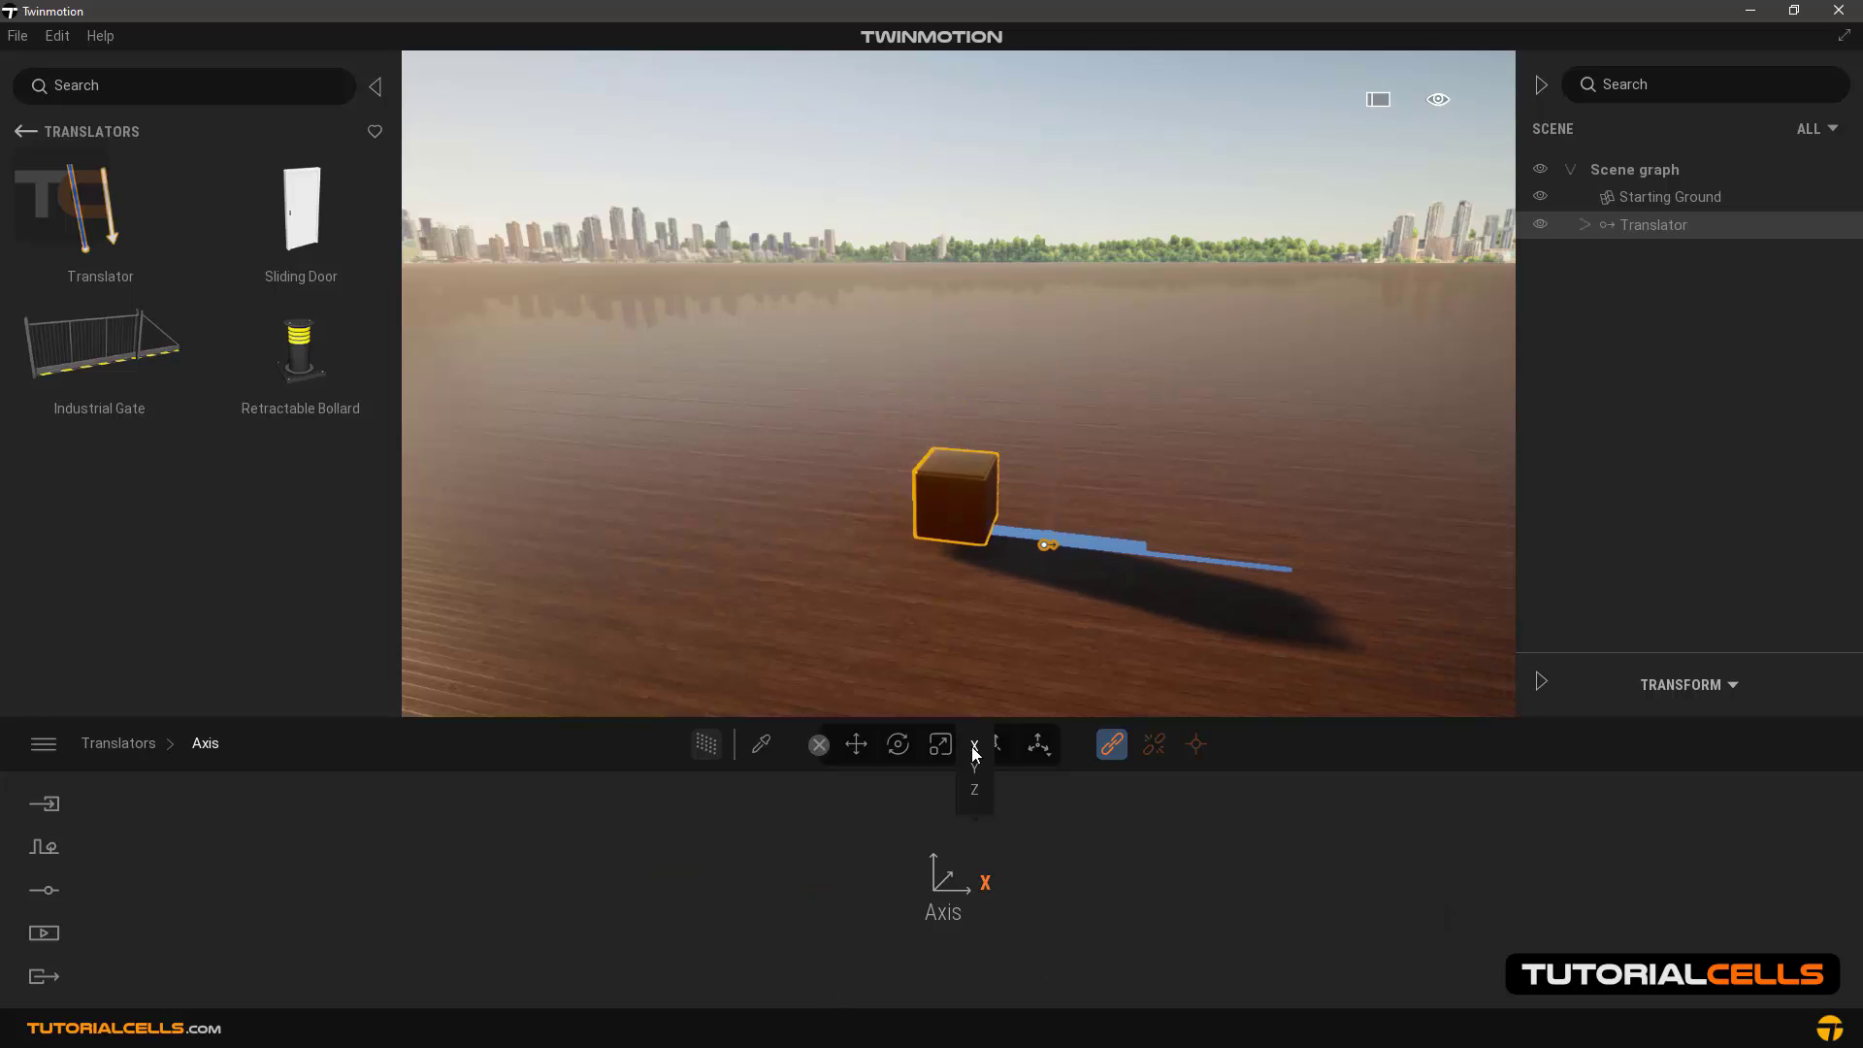
{"action": "left_click", "coordinate": [975, 790]}
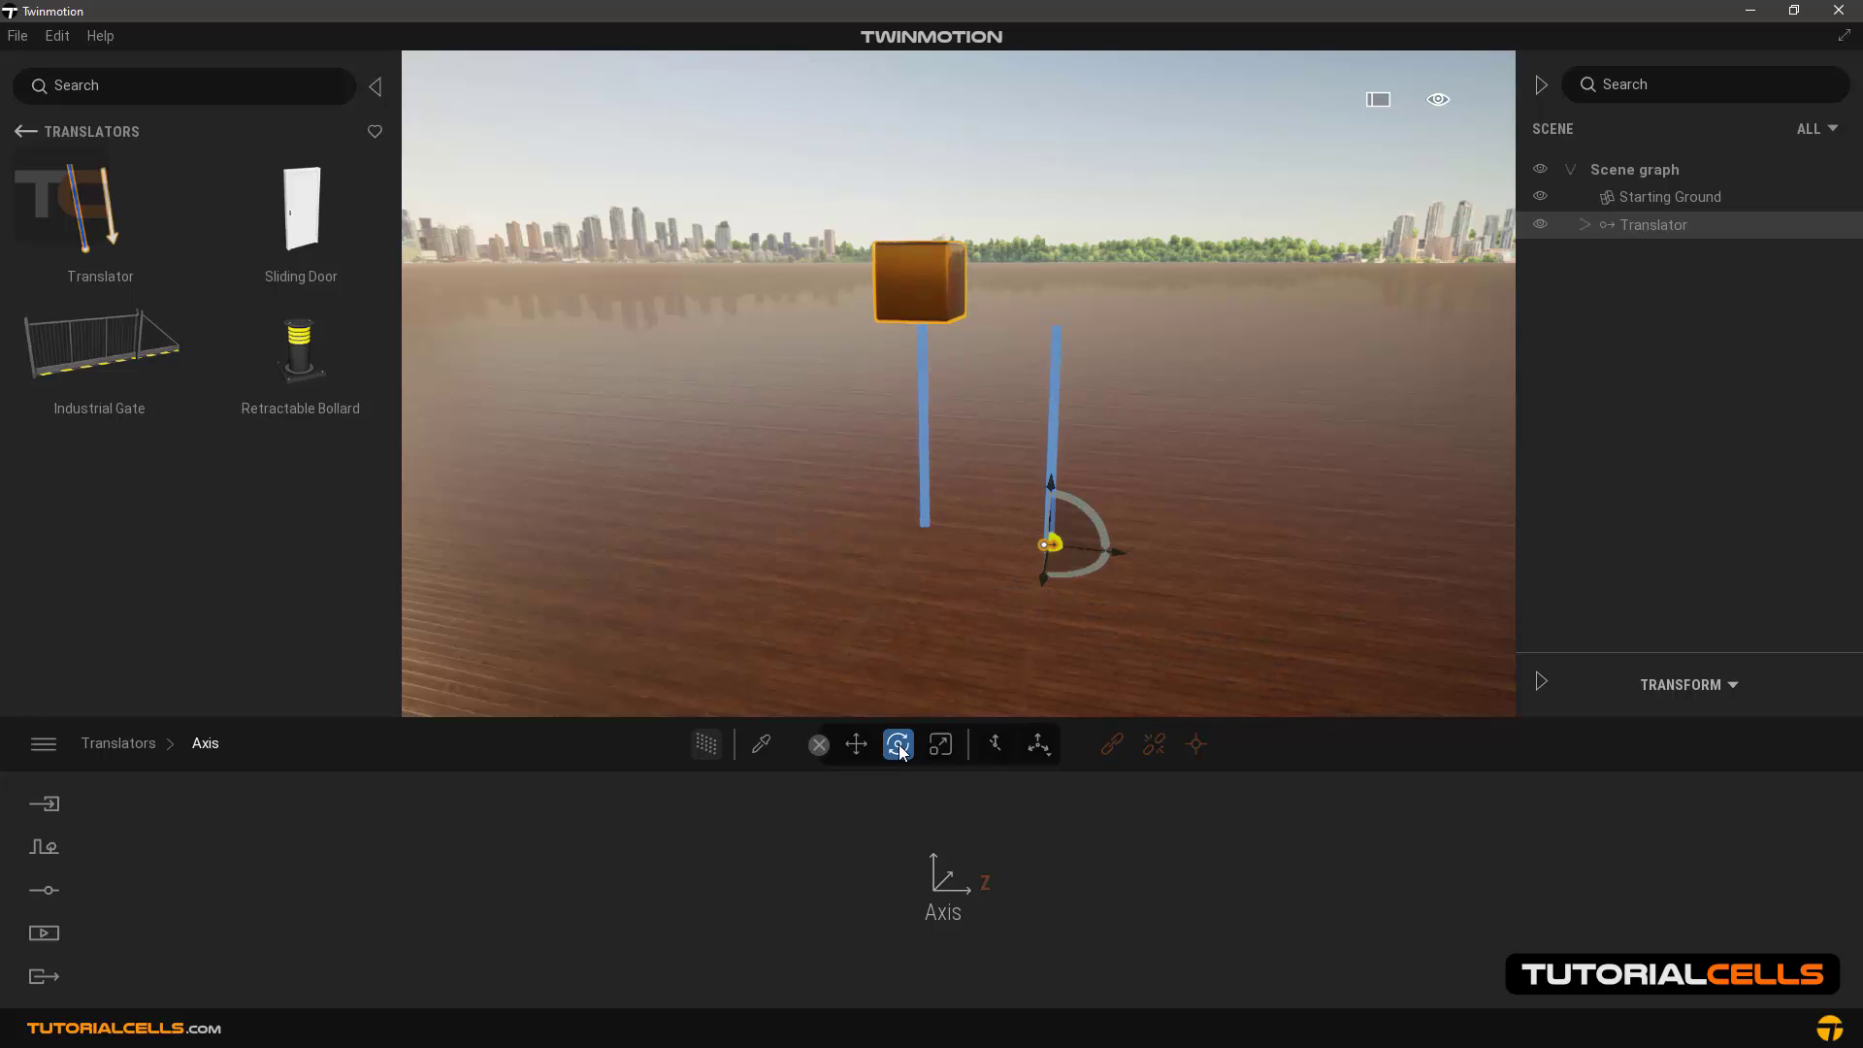
Rotate the Translator so its path slants, and shift only its pivot closer to the chamfer box with Pivot edit
{"action": "mouse_move", "coordinate": [1108, 514]}
{"action": "left_mouse_down"}
{"action": "mouse_move", "coordinate": [1138, 532]}
{"action": "mouse_move", "coordinate": [1089, 509]}
{"action": "mouse_move", "coordinate": [1090, 553]}
{"action": "mouse_move", "coordinate": [993, 573]}
{"action": "mouse_move", "coordinate": [1075, 576]}
{"action": "mouse_move", "coordinate": [1076, 505]}
{"action": "mouse_move", "coordinate": [1106, 524]}
{"action": "left_mouse_up"}
{"action": "left_click", "coordinate": [115, 744]}
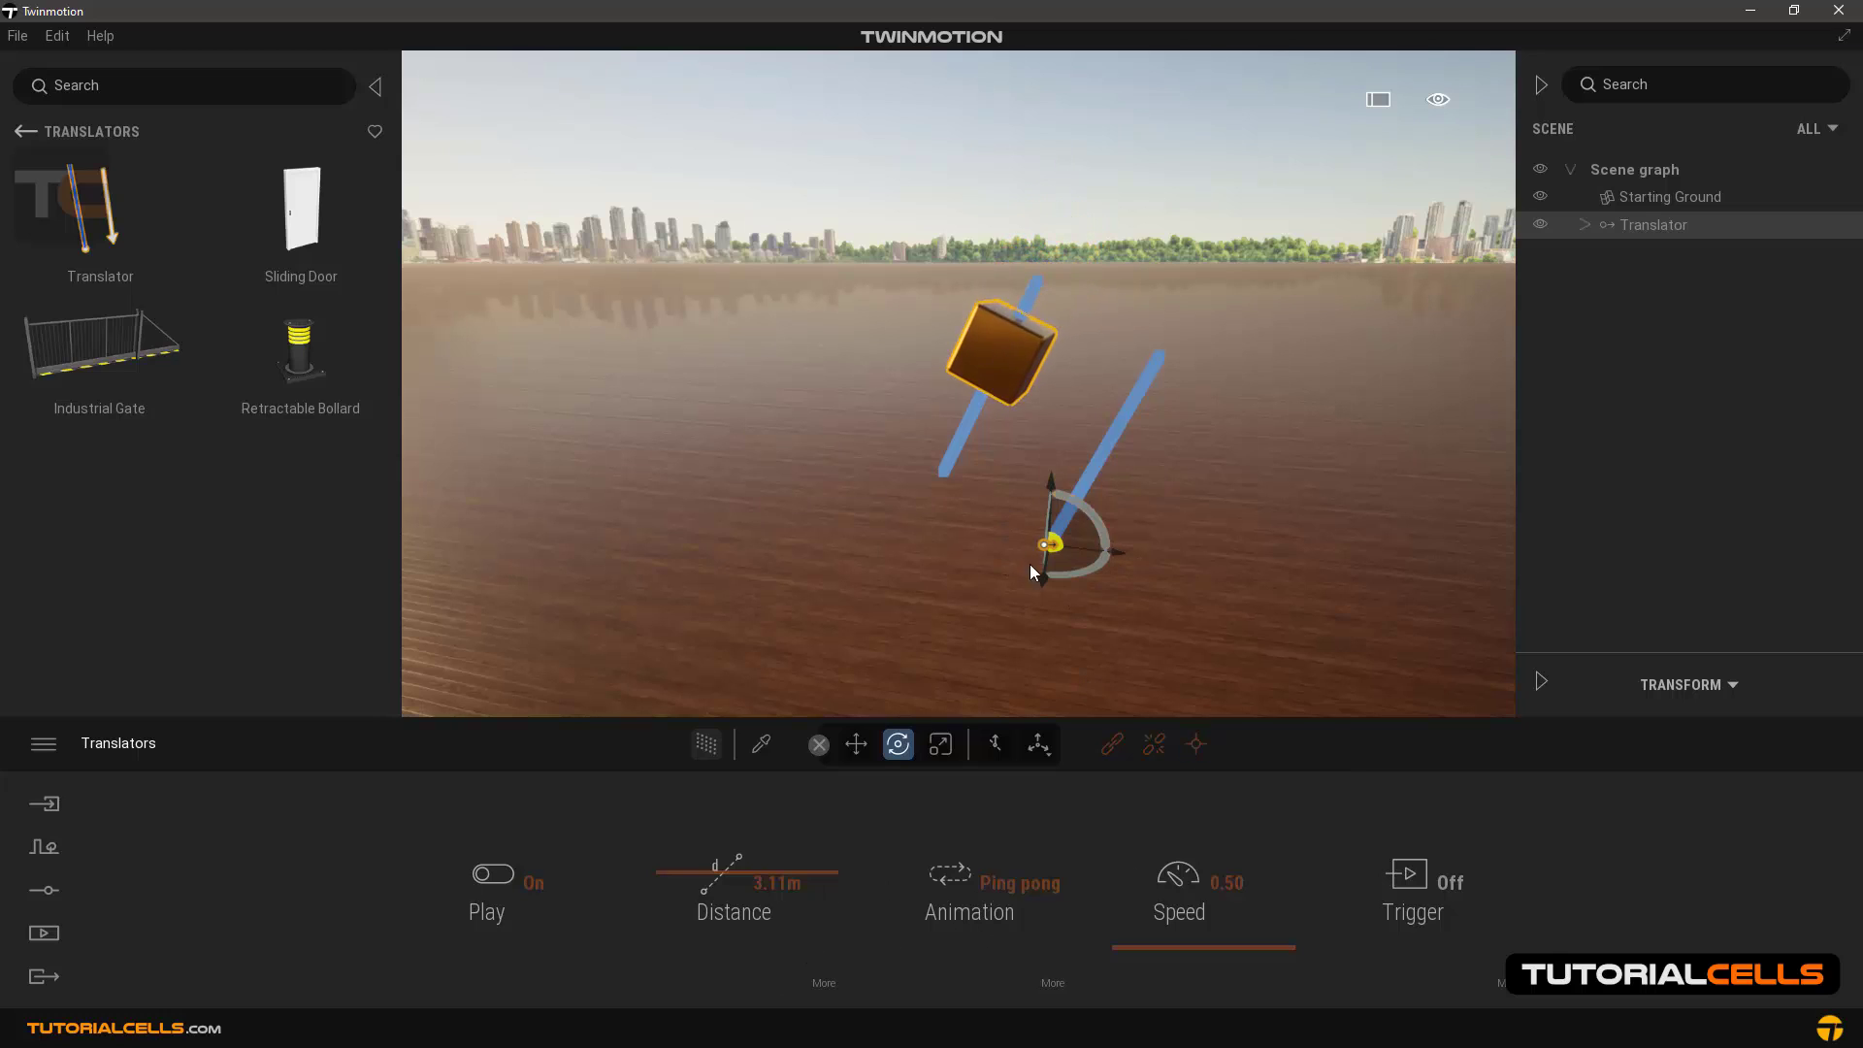
{"action": "left_click", "coordinate": [1196, 744]}
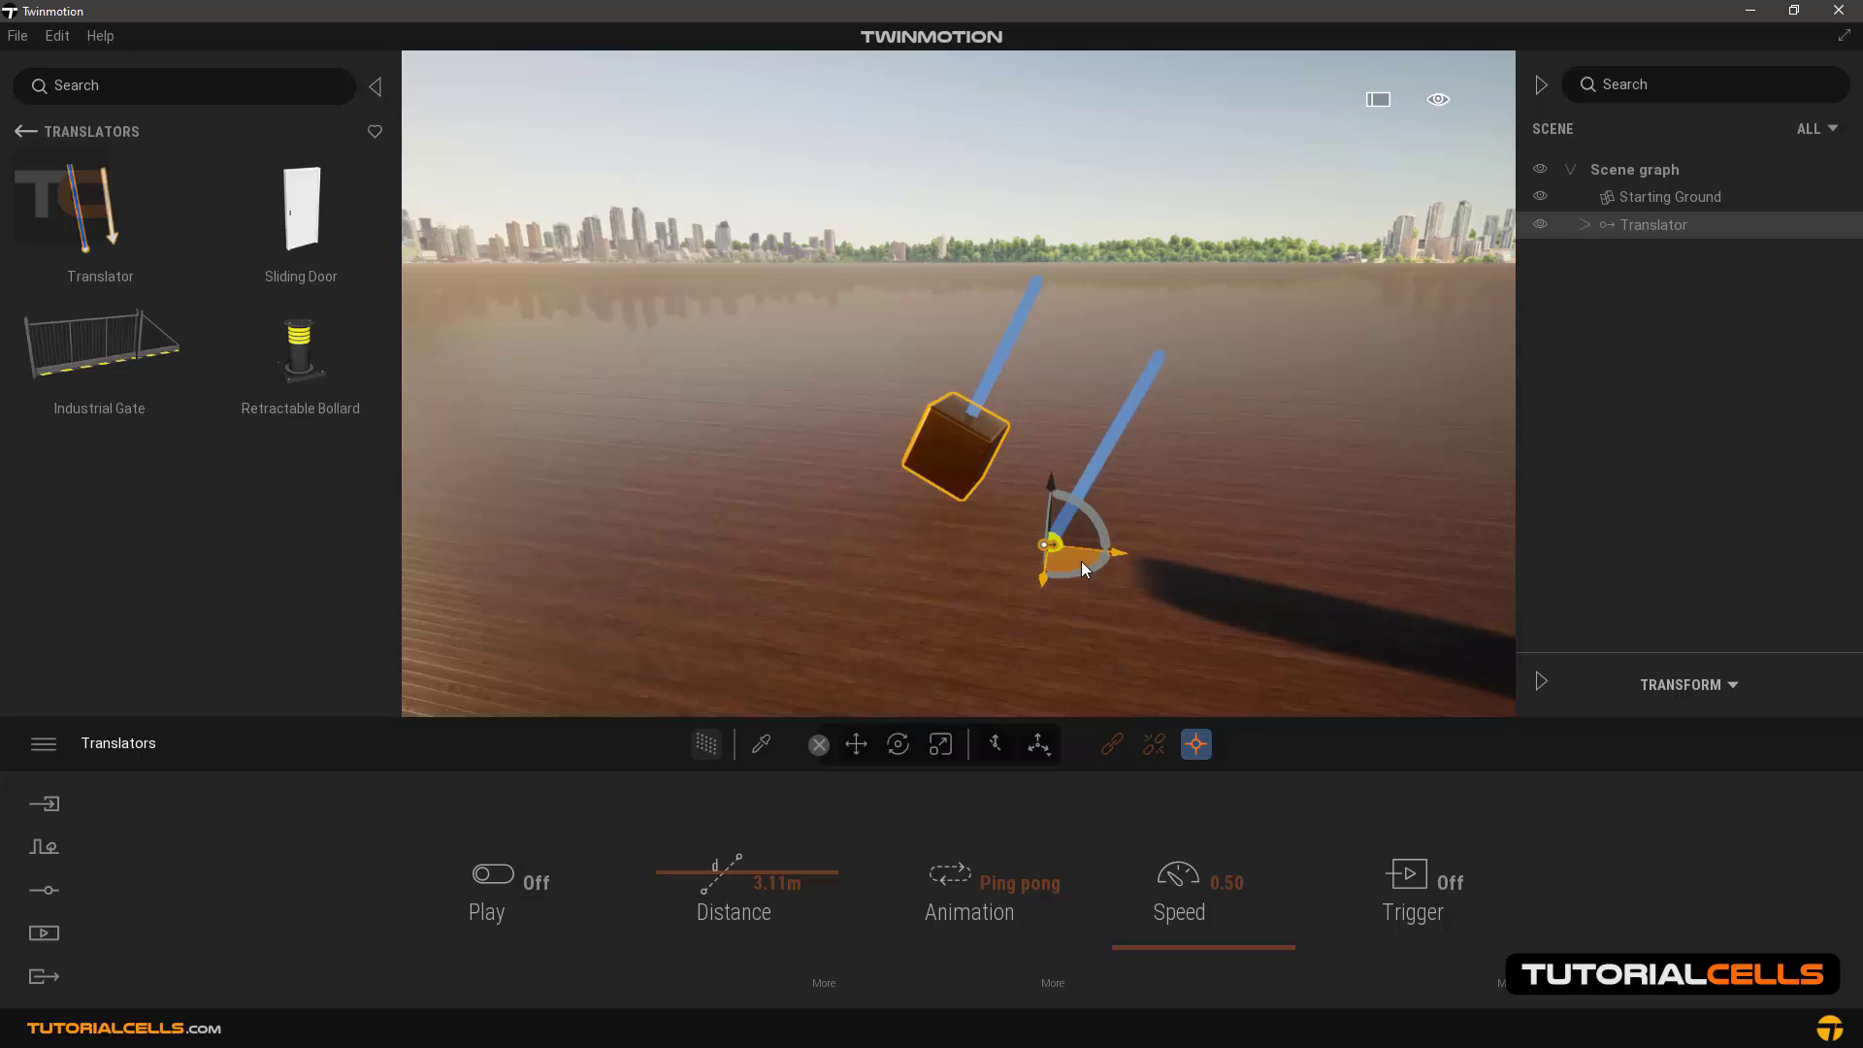
{"action": "left_click_drag", "start_coordinate": [1051, 560], "coordinate": [1022, 555]}
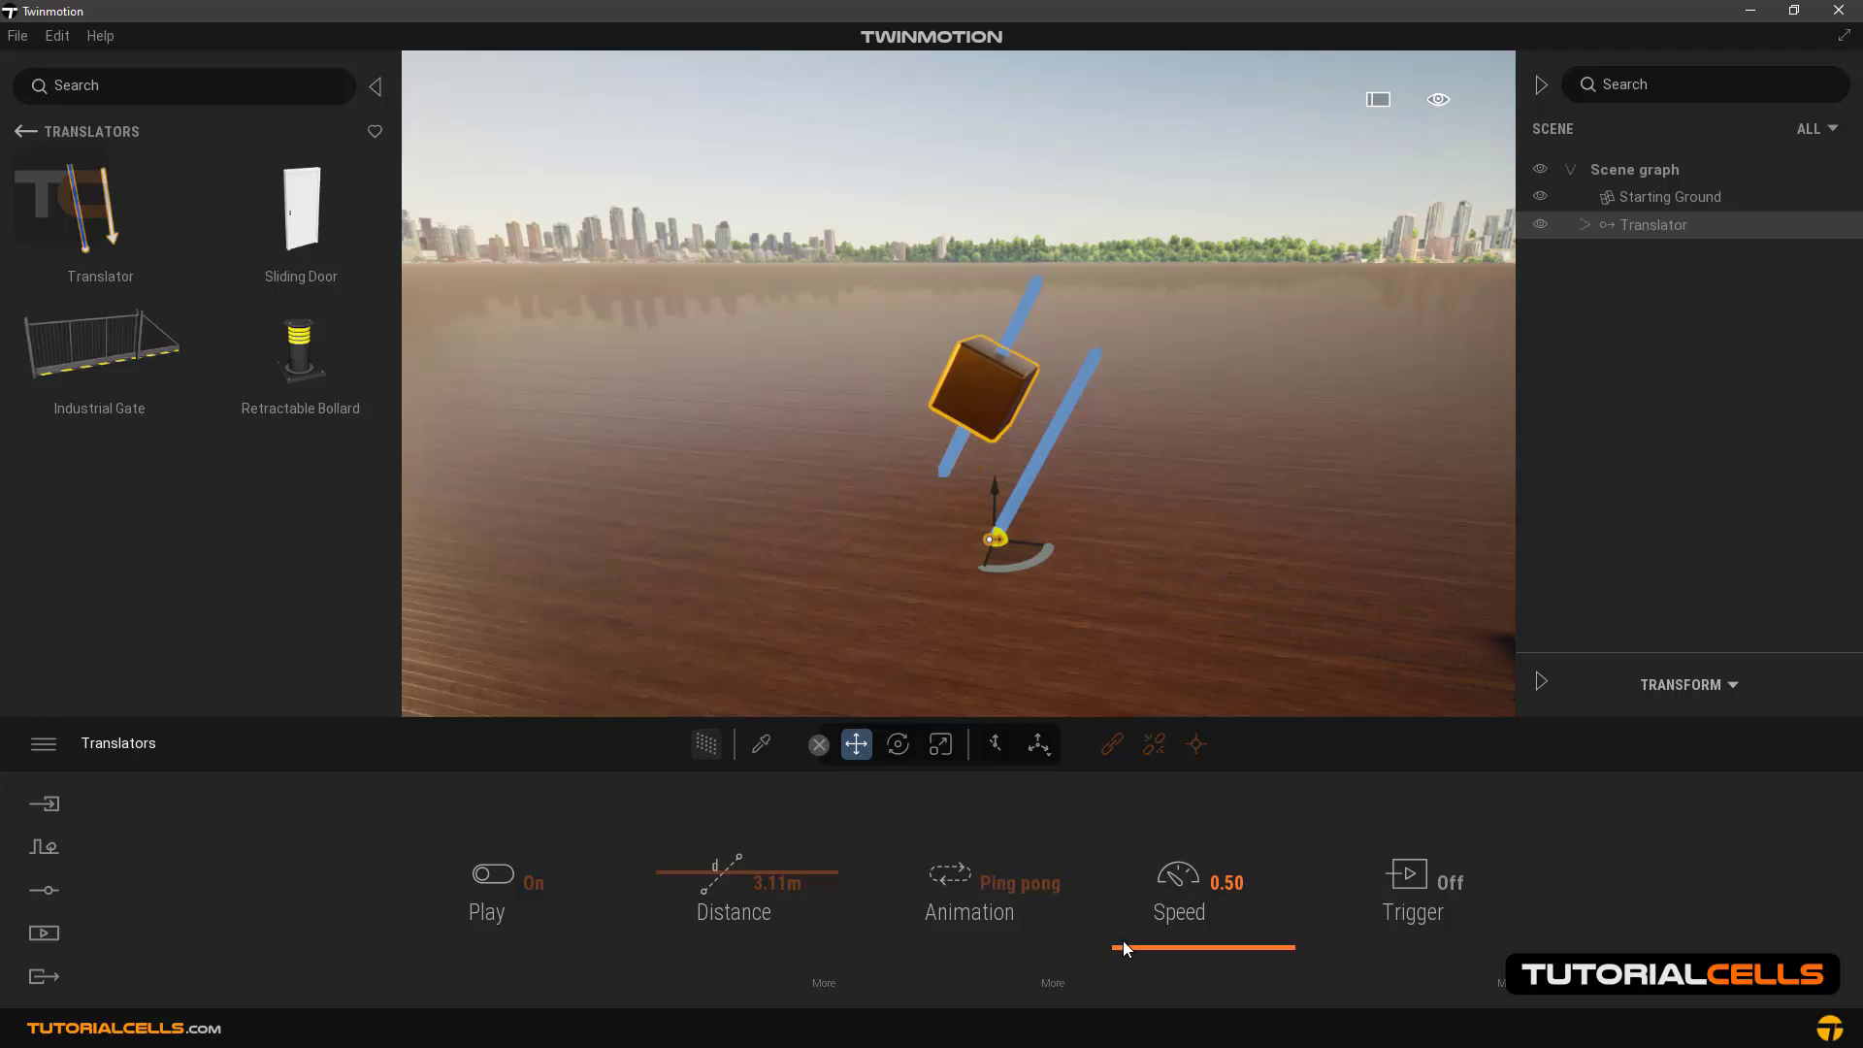
Set the Translator's Speed to 1.05
{"action": "left_click_drag", "start_coordinate": [1124, 941], "coordinate": [1123, 939]}
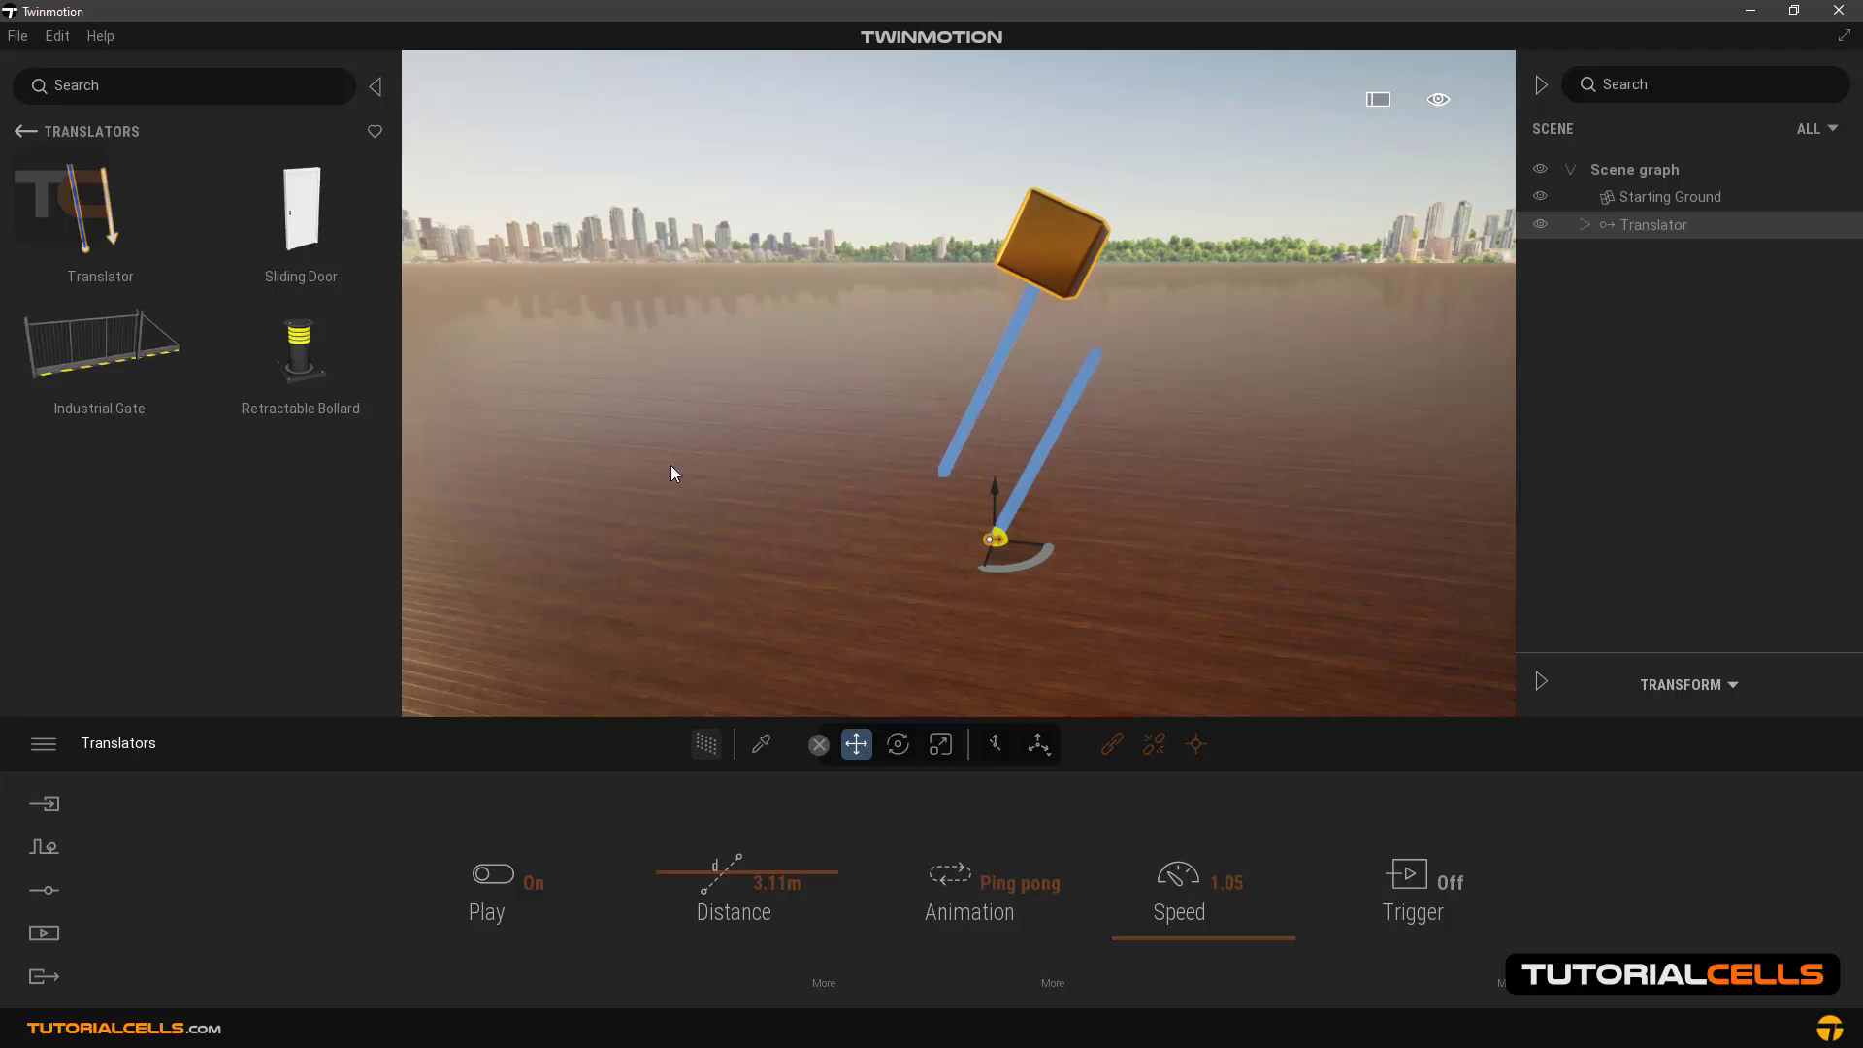
Place a ready-made Sliding Door on the ground beside the Translator and view its sliding motion
{"action": "left_click_drag", "start_coordinate": [306, 241], "coordinate": [636, 511]}
{"action": "mouse_move", "coordinate": [636, 510]}
{"action": "right_mouse_down"}
{"action": "mouse_move", "coordinate": [614, 527]}
{"action": "mouse_move", "coordinate": [643, 540]}
{"action": "right_mouse_up"}
{"action": "key", "text": "w"}
{"action": "key", "text": "w"}
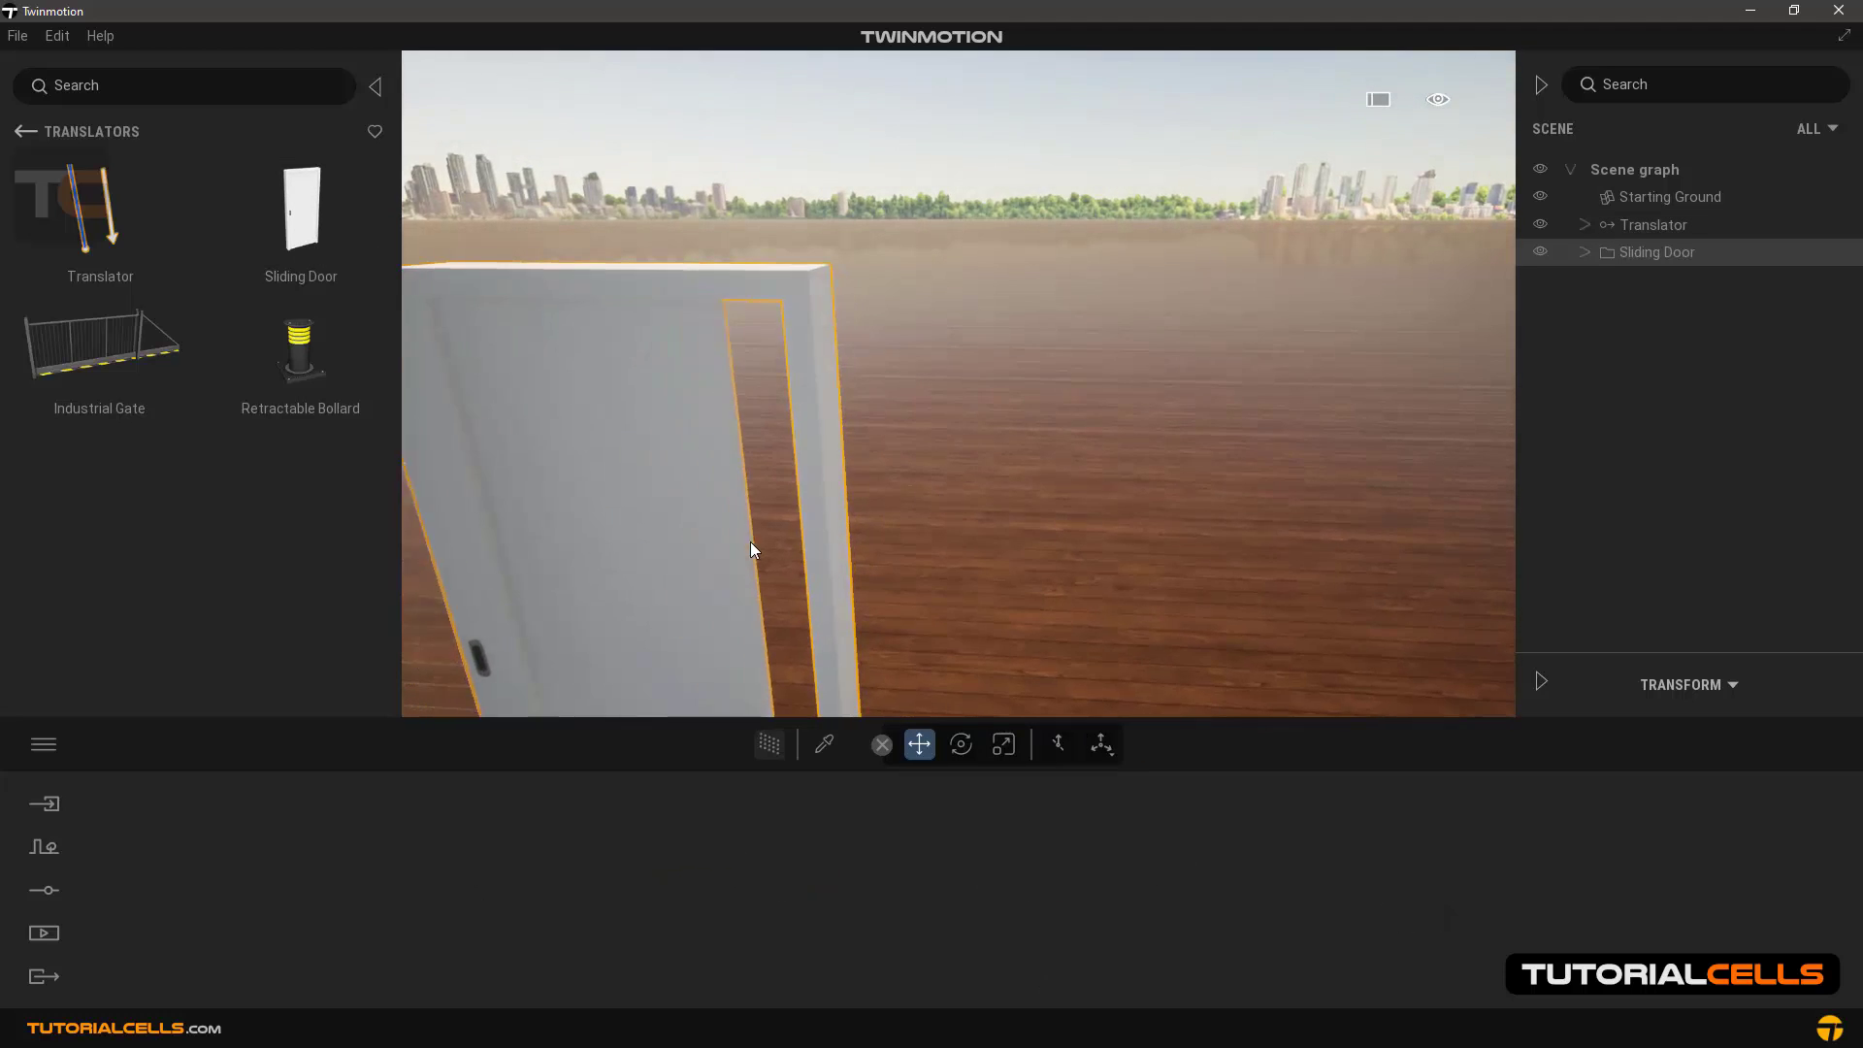
{"action": "scroll", "coordinate": [749, 550], "scroll_direction": "down", "scroll_amount": 5}
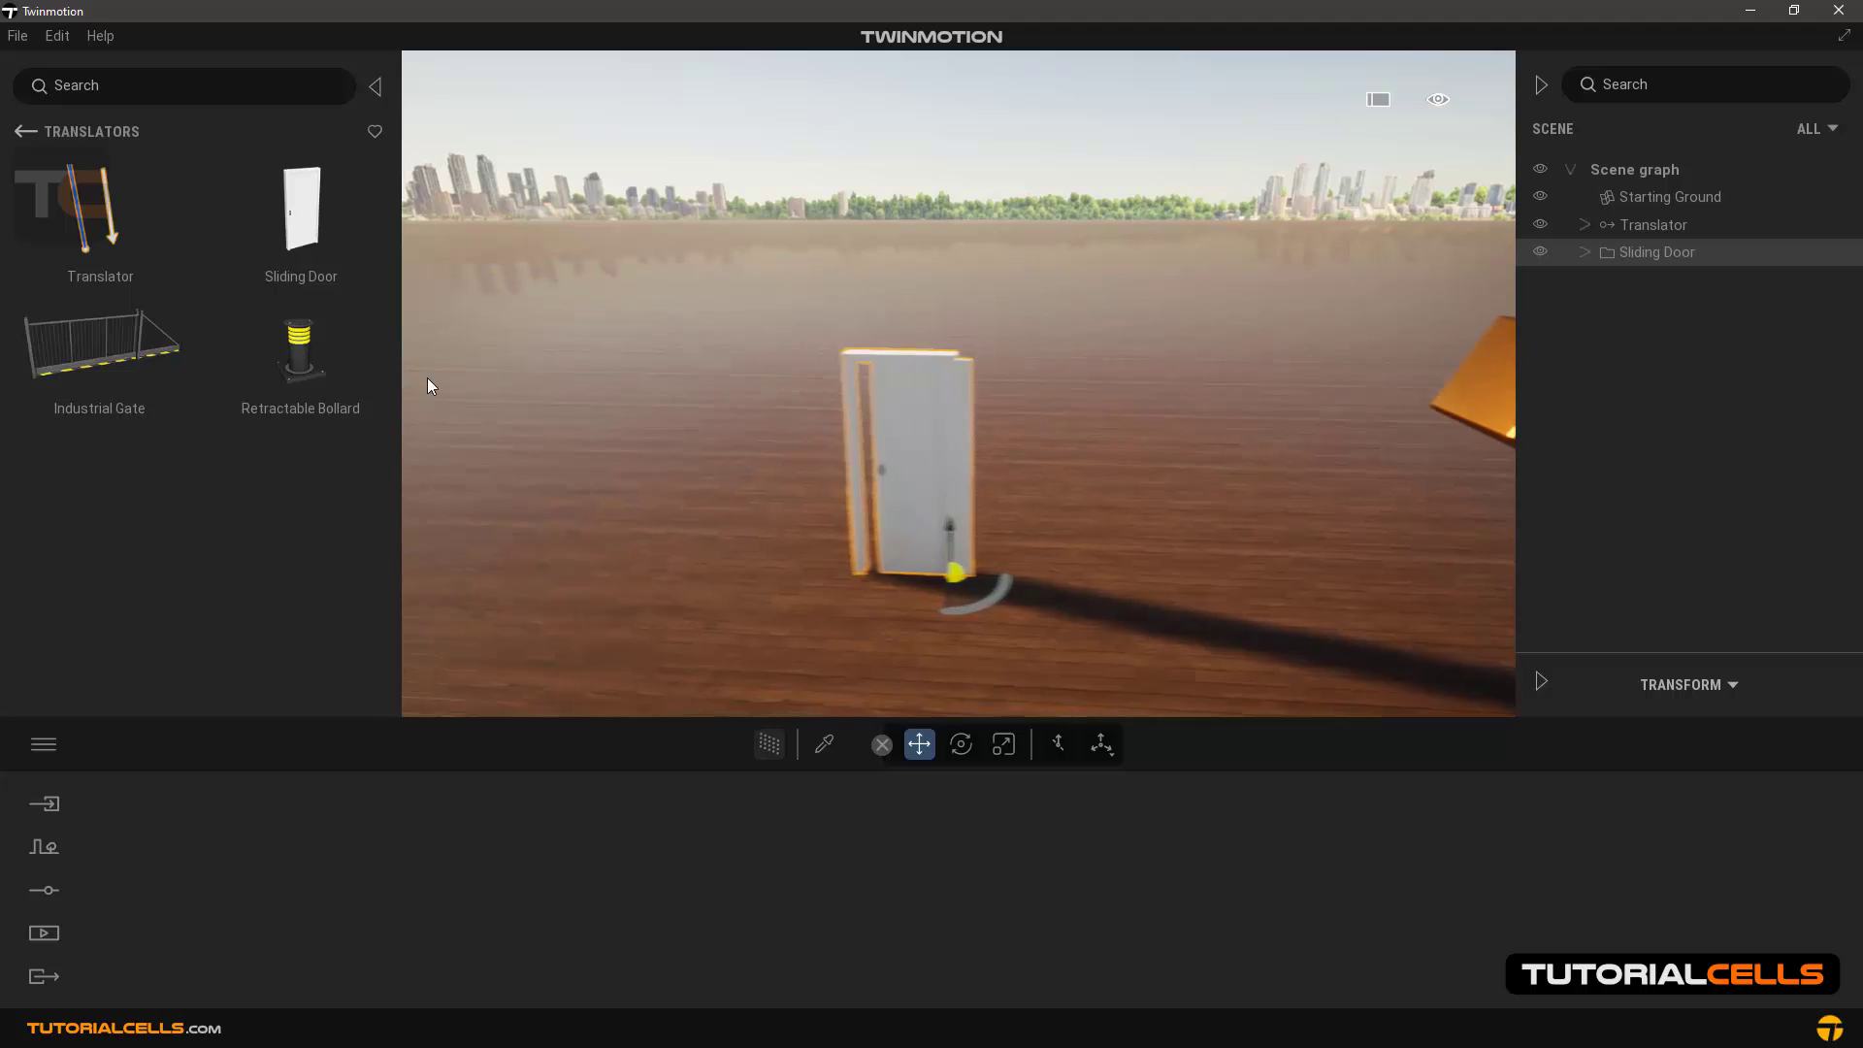
Place a Retractable Bollard on the ground near the sliding door and view its movement up close
{"action": "left_click_drag", "start_coordinate": [320, 361], "coordinate": [701, 586]}
{"action": "scroll", "coordinate": [640, 592], "scroll_direction": "up", "scroll_amount": 4}
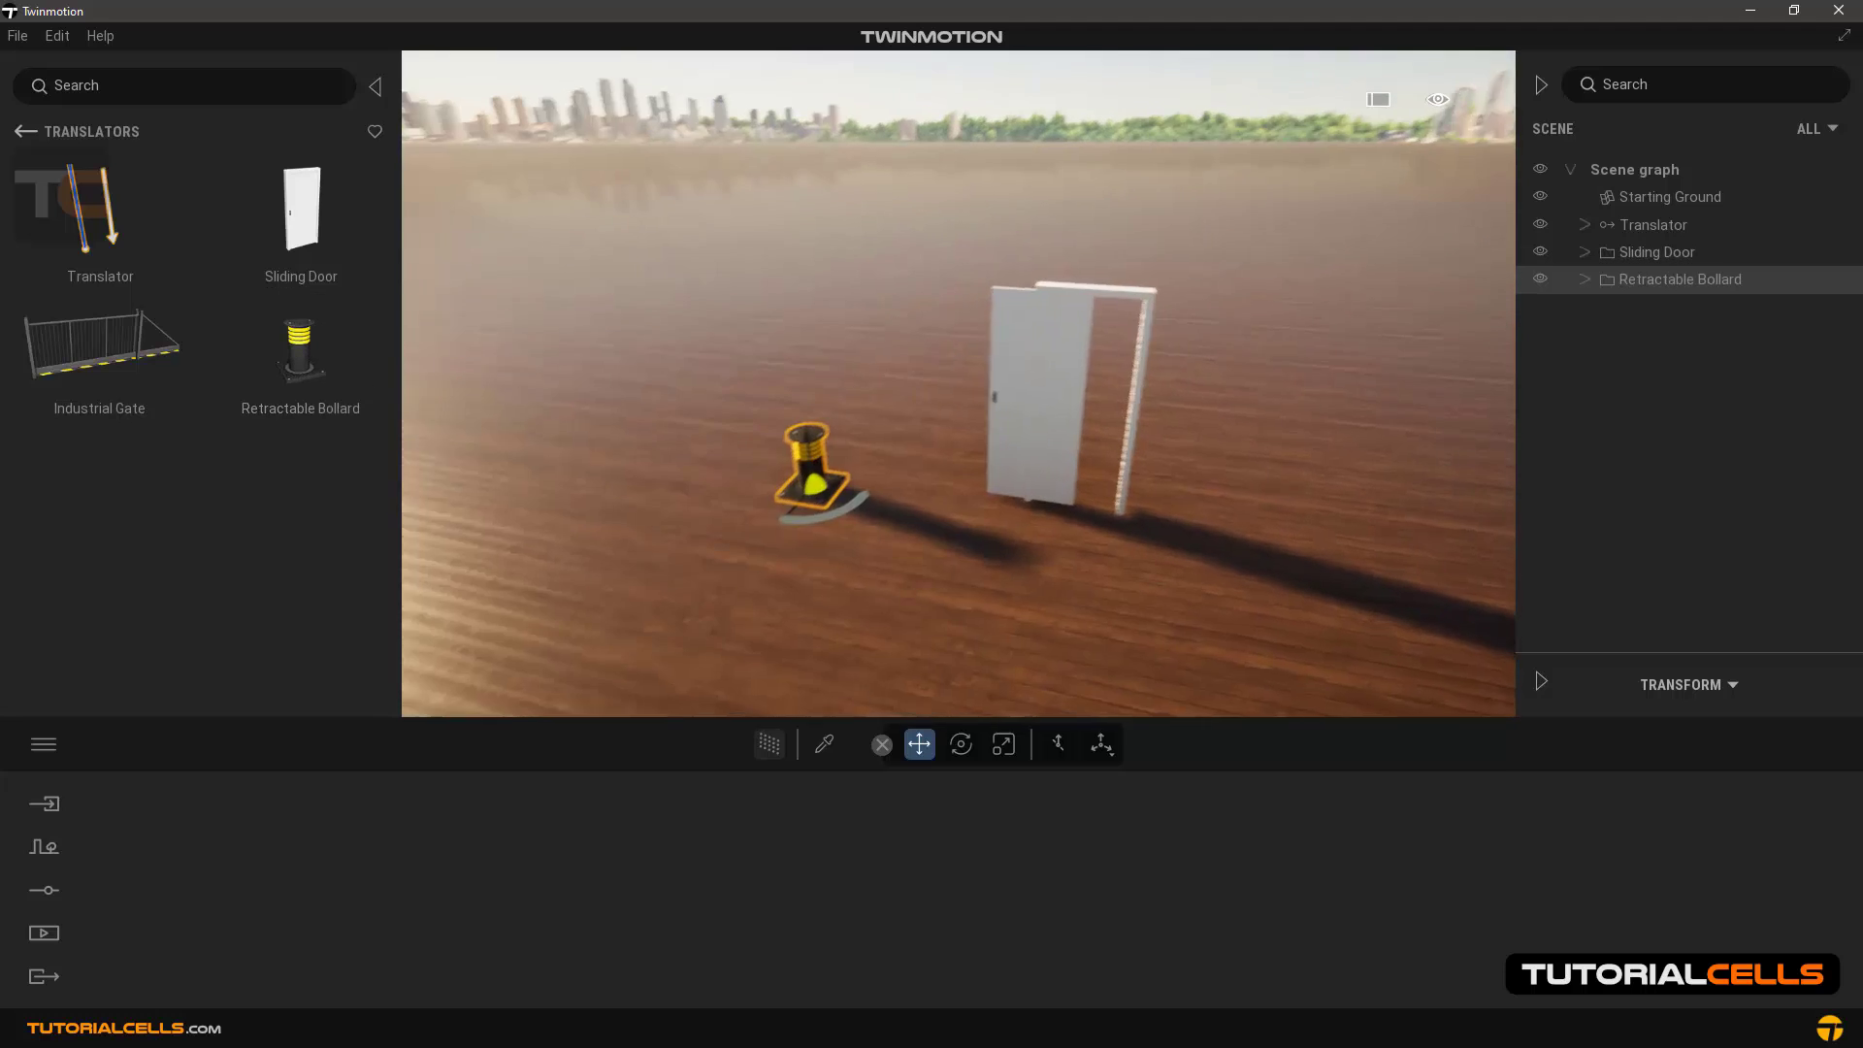
{"action": "scroll", "coordinate": [605, 598], "scroll_direction": "up", "scroll_amount": 3}
{"action": "middle_click_drag", "start_coordinate": [605, 598], "coordinate": [524, 637], "text": "shift"}
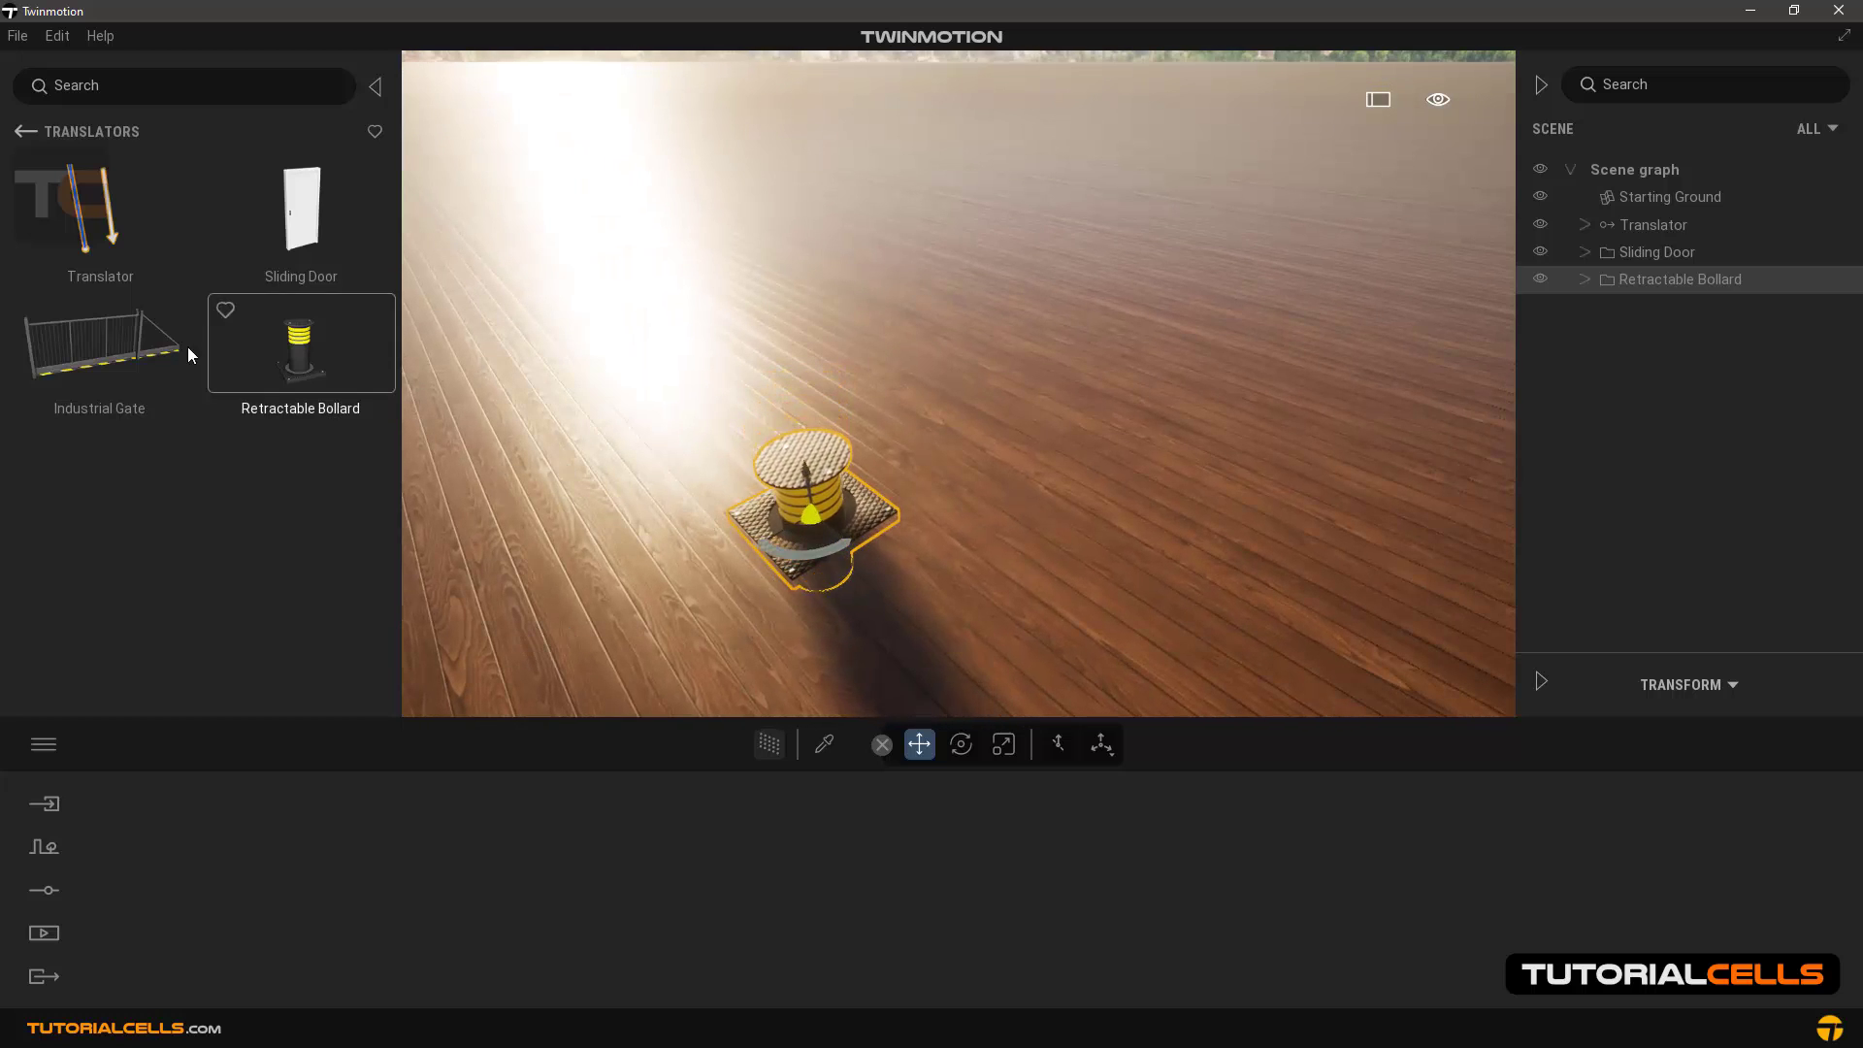
Place an Industrial Gate on the ground beyond the bollard and view its sliding motion
{"action": "left_click_drag", "start_coordinate": [145, 344], "coordinate": [912, 255]}
{"action": "middle_click_drag", "start_coordinate": [952, 295], "coordinate": [1106, 214], "text": "shift"}
{"action": "scroll", "coordinate": [874, 375], "scroll_direction": "up", "scroll_amount": 5}
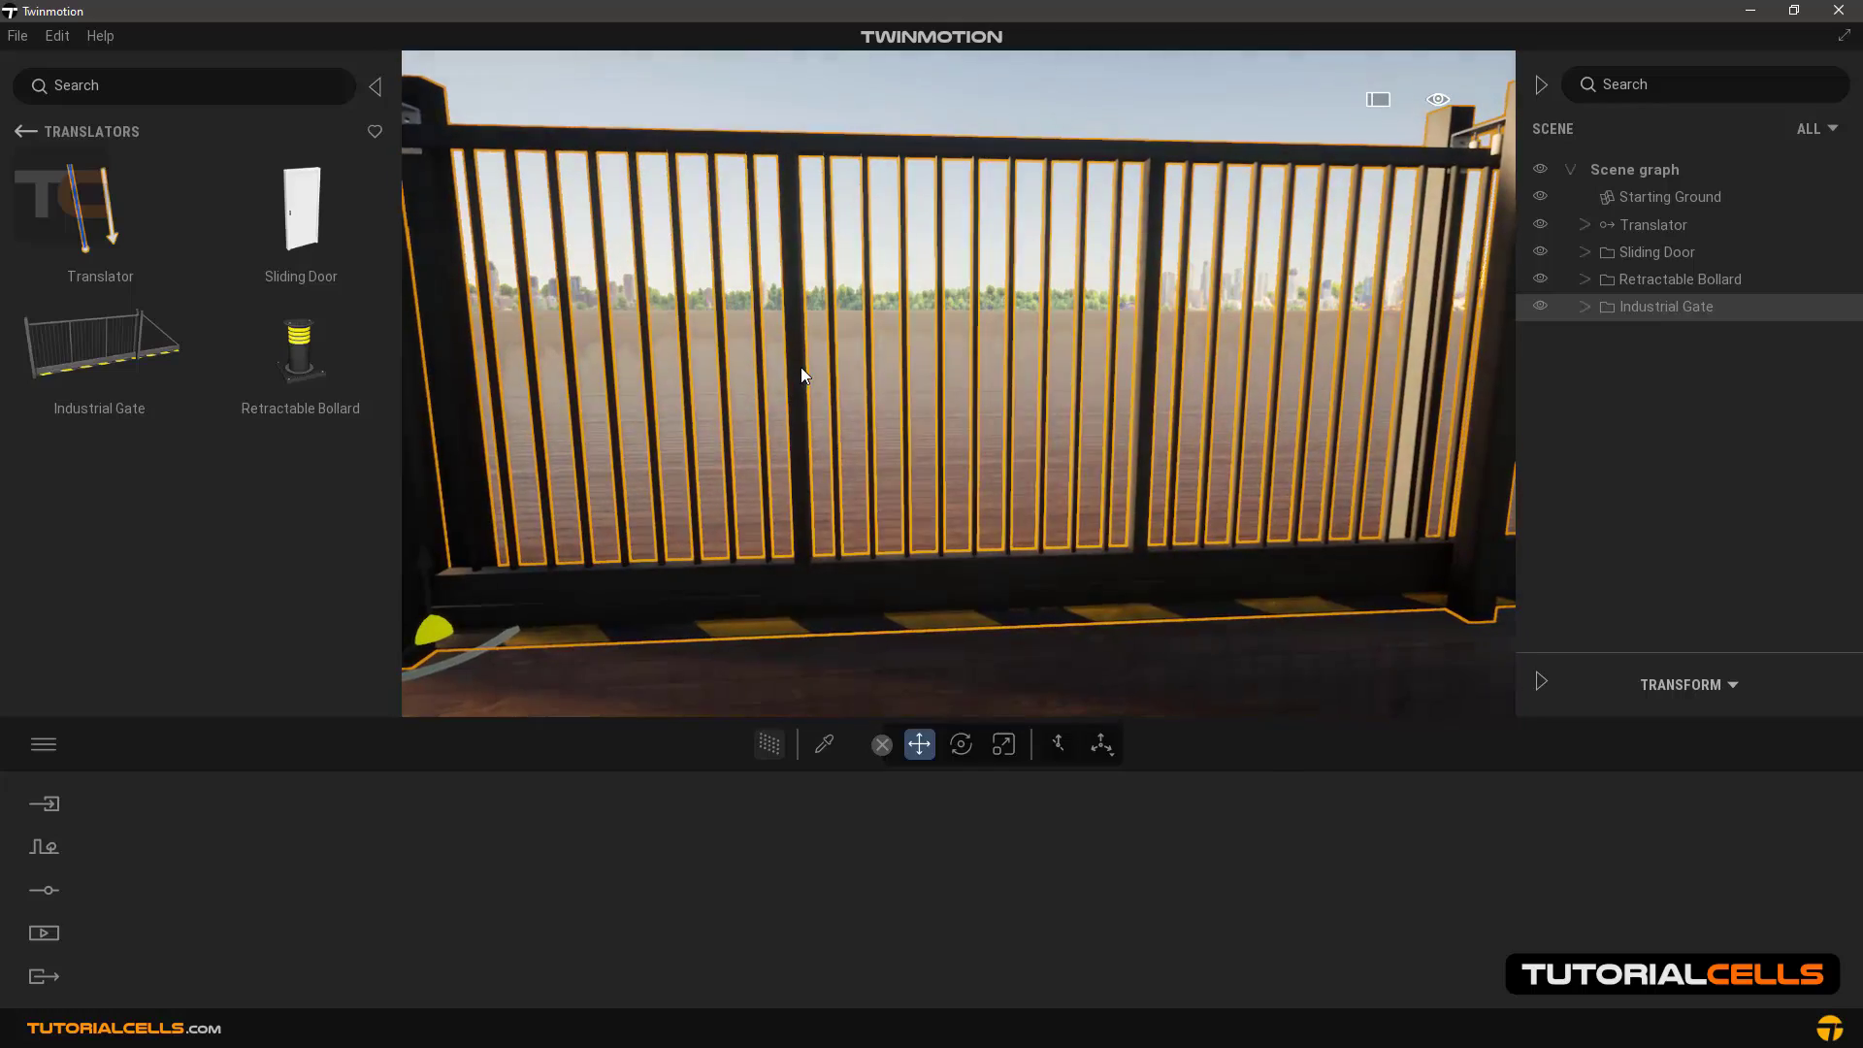
{"action": "scroll", "coordinate": [731, 367], "scroll_direction": "up", "scroll_amount": 2}
{"action": "key", "text": "a"}
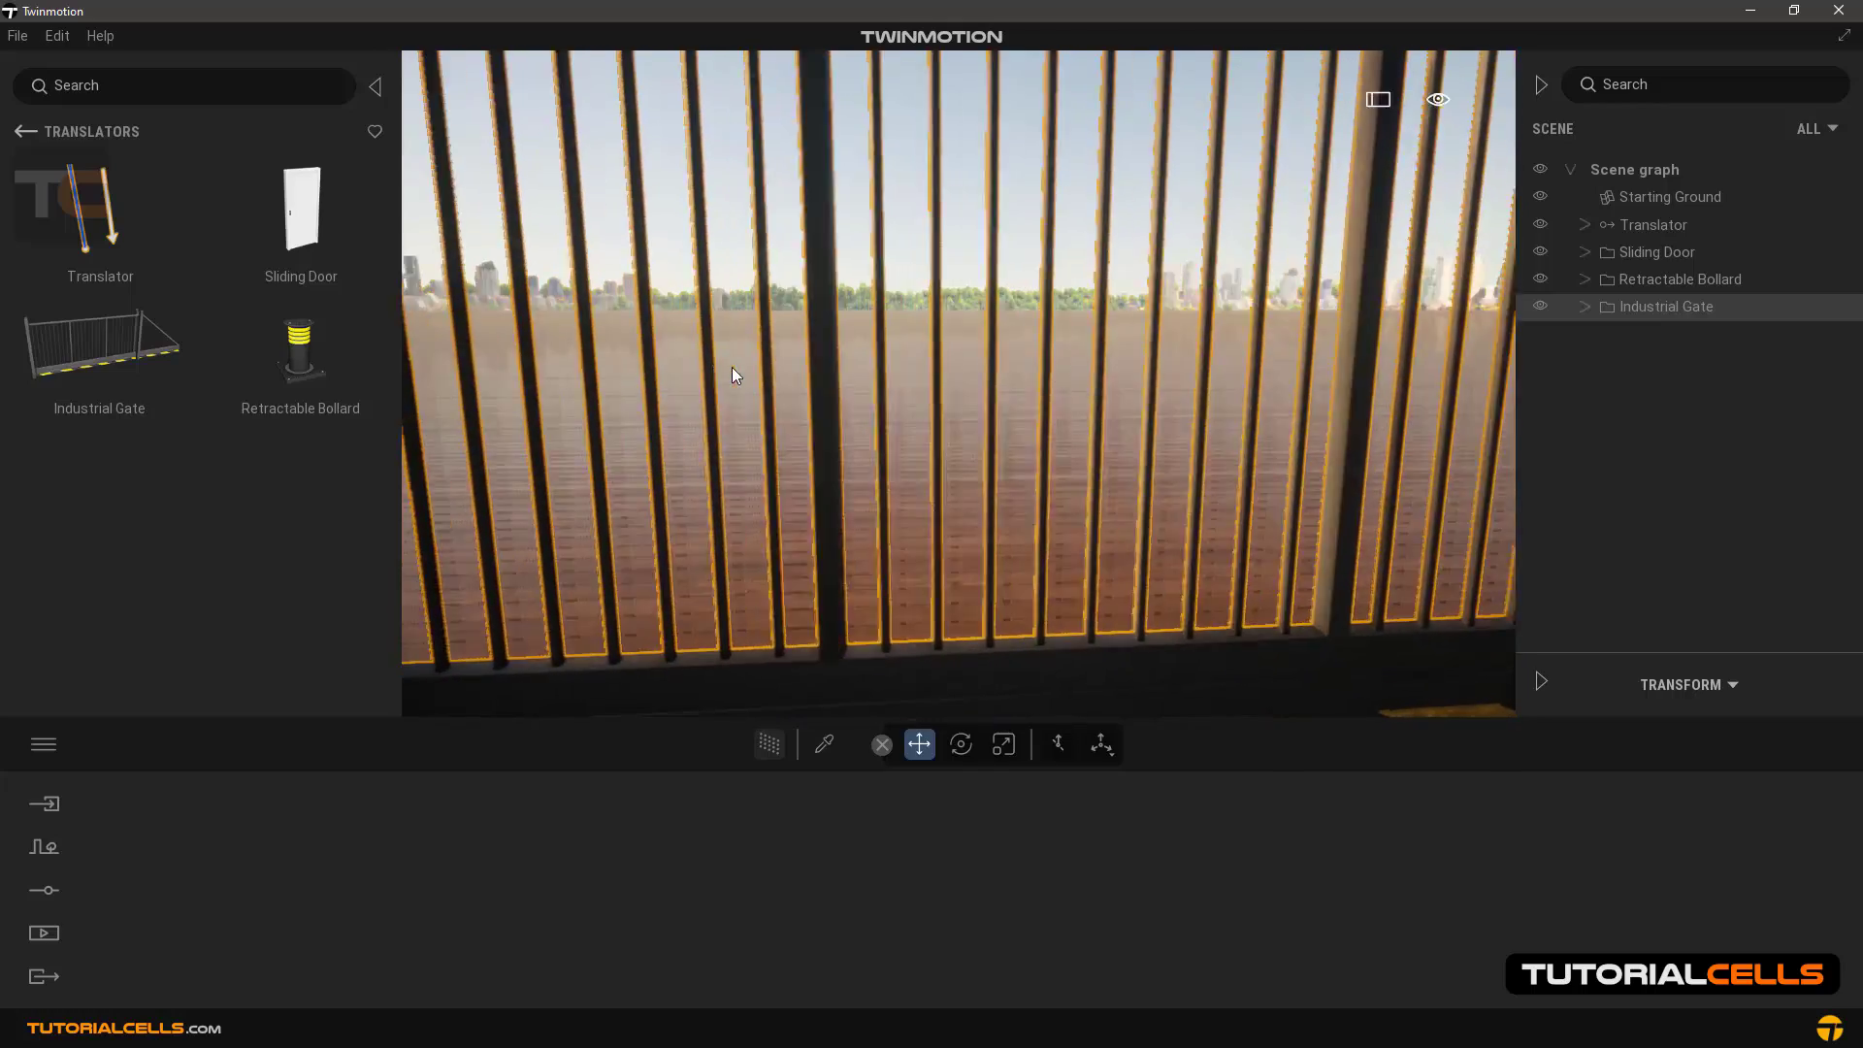
{"action": "scroll", "coordinate": [731, 367], "scroll_direction": "down", "scroll_amount": 6}
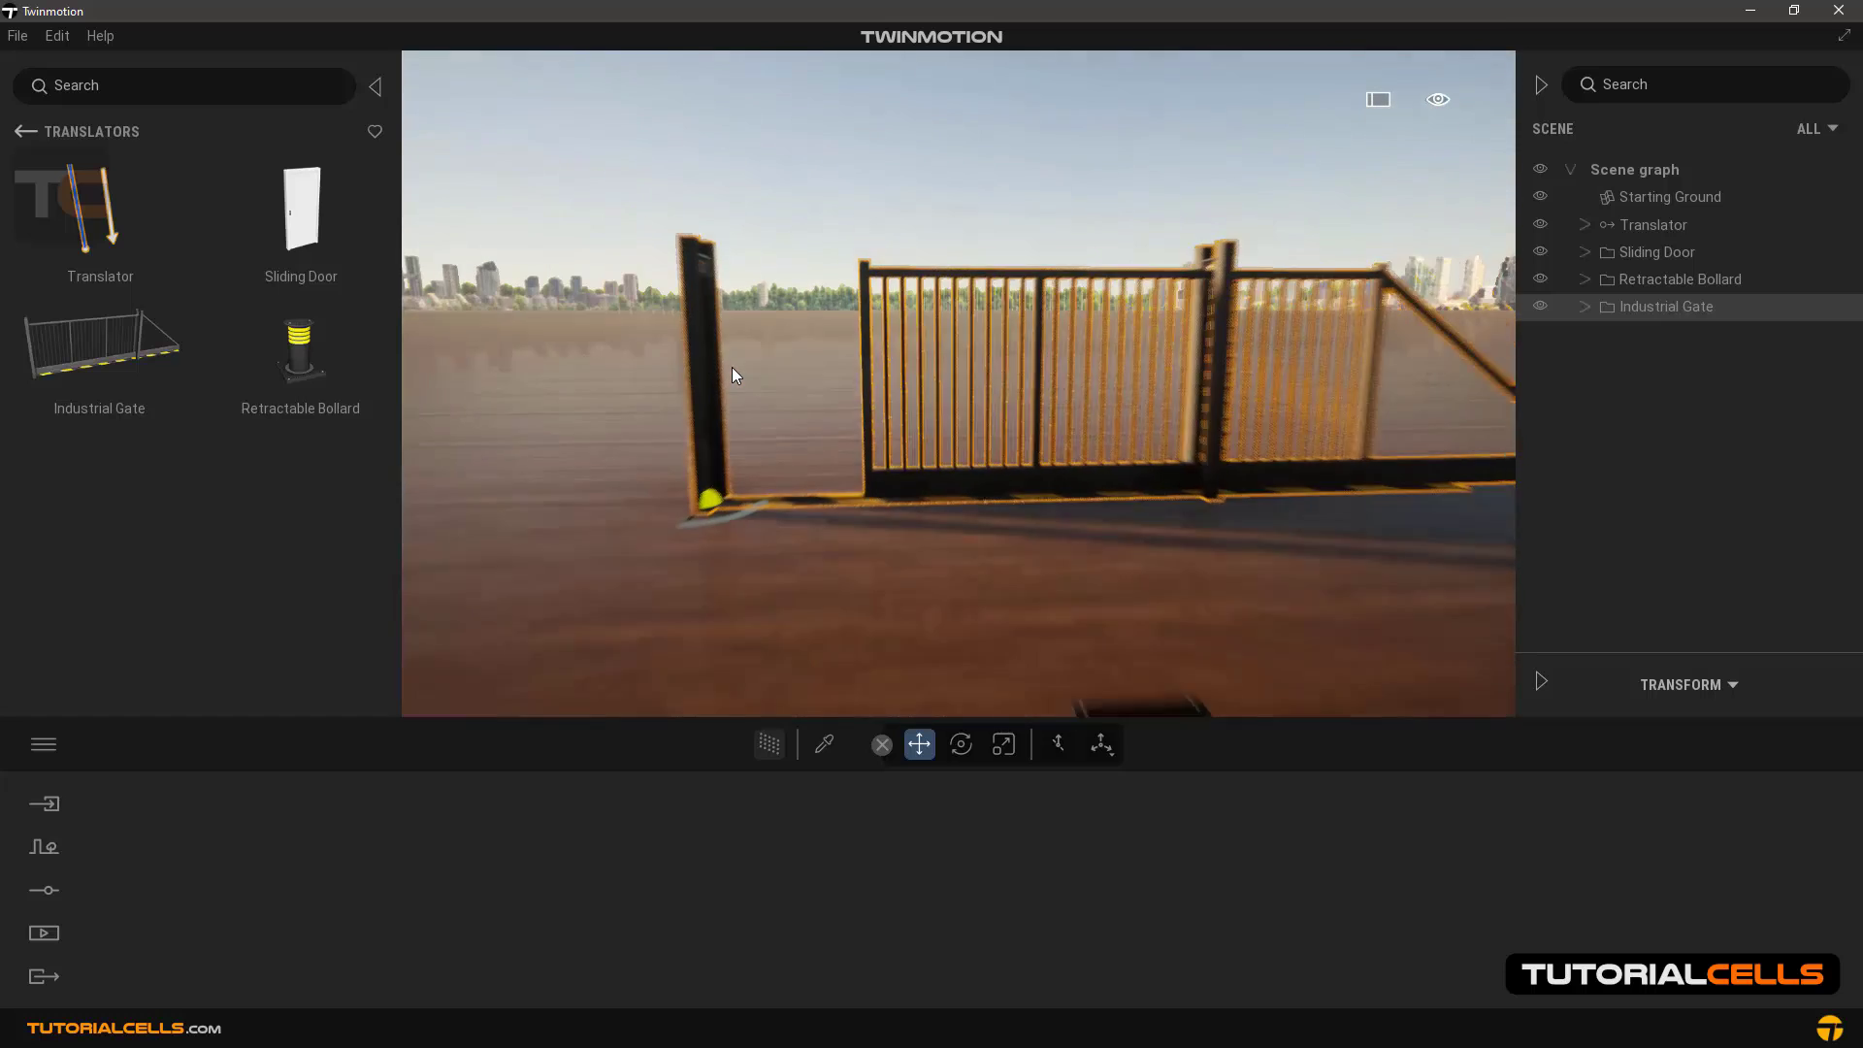